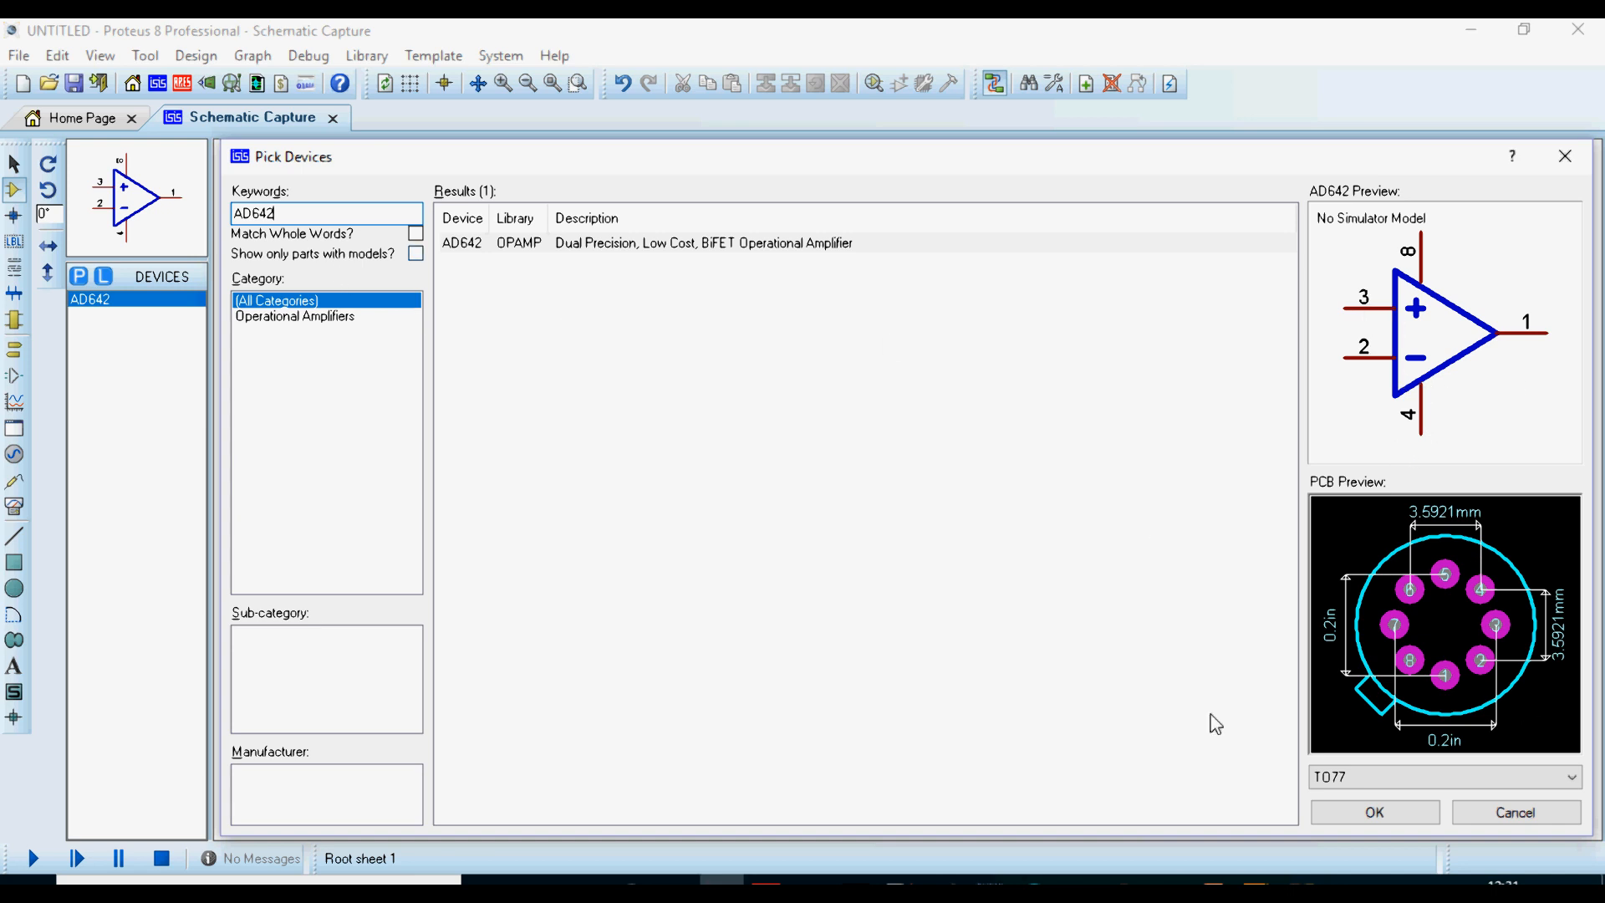
Place the AD642 op-amp on the schematic sheet to view its symbol, and delete it
click(1375, 813)
click(856, 493)
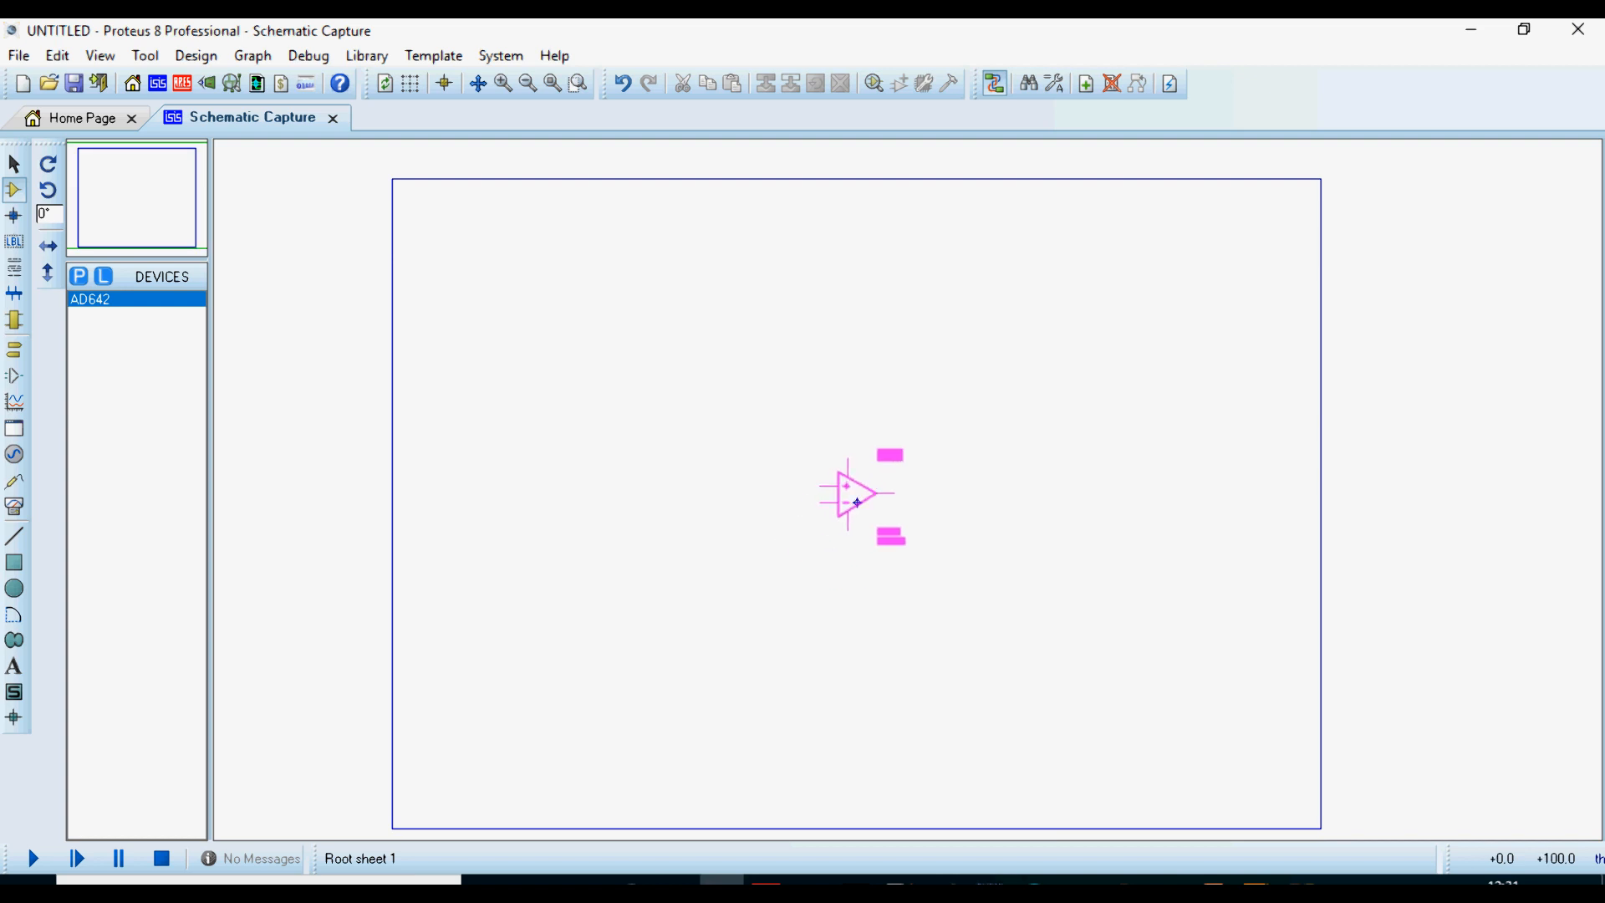
scroll(913, 483, up, 3)
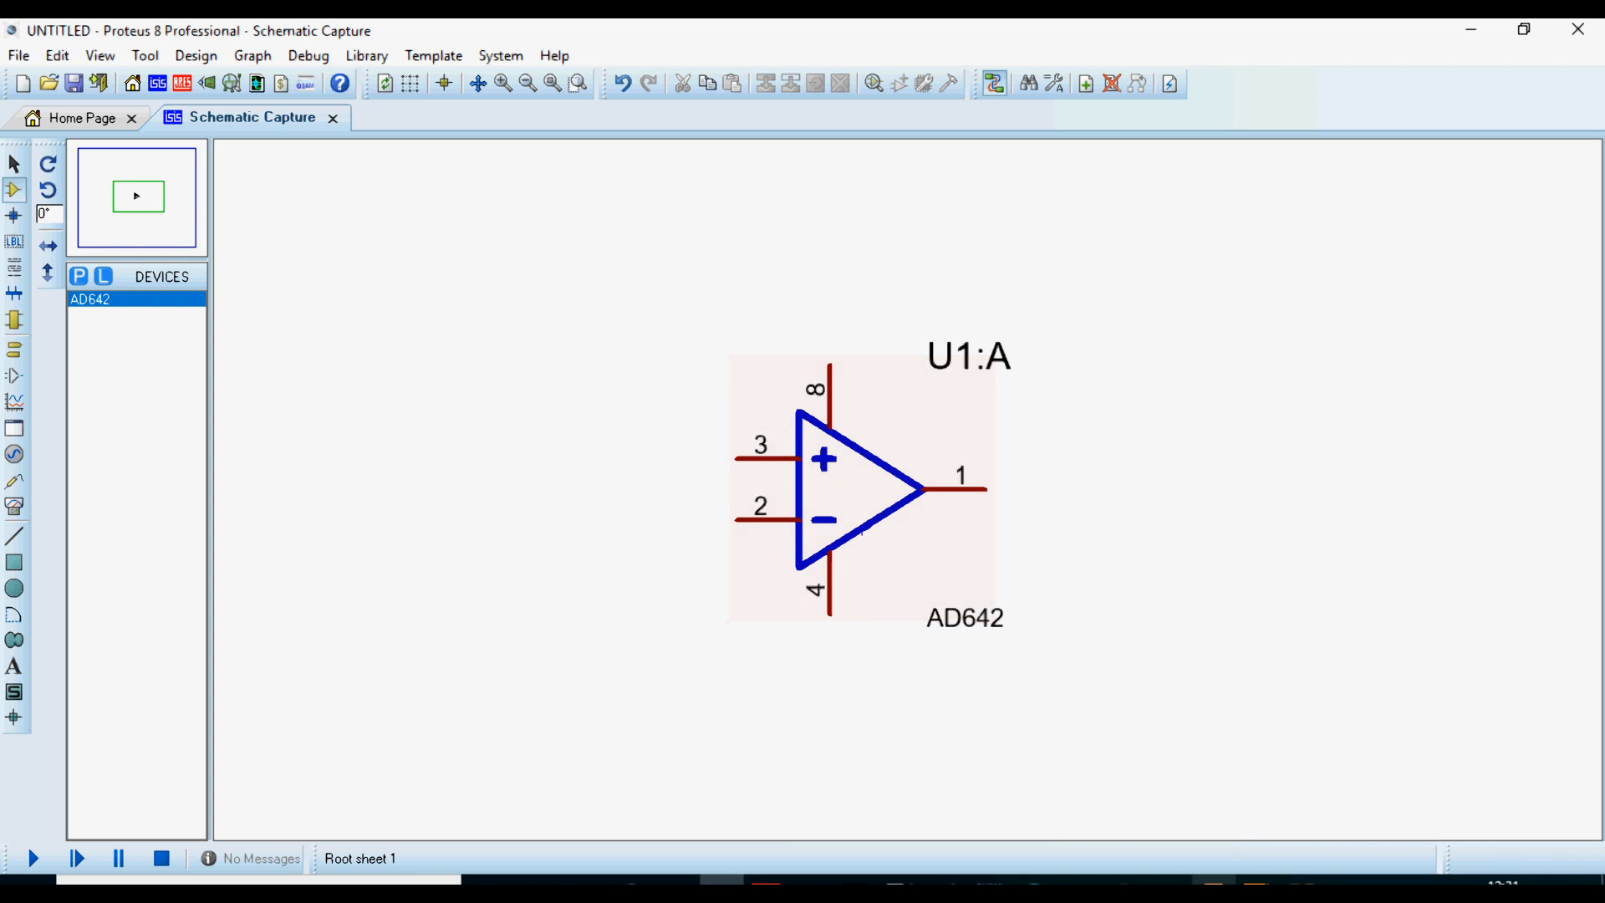
click(1256, 882)
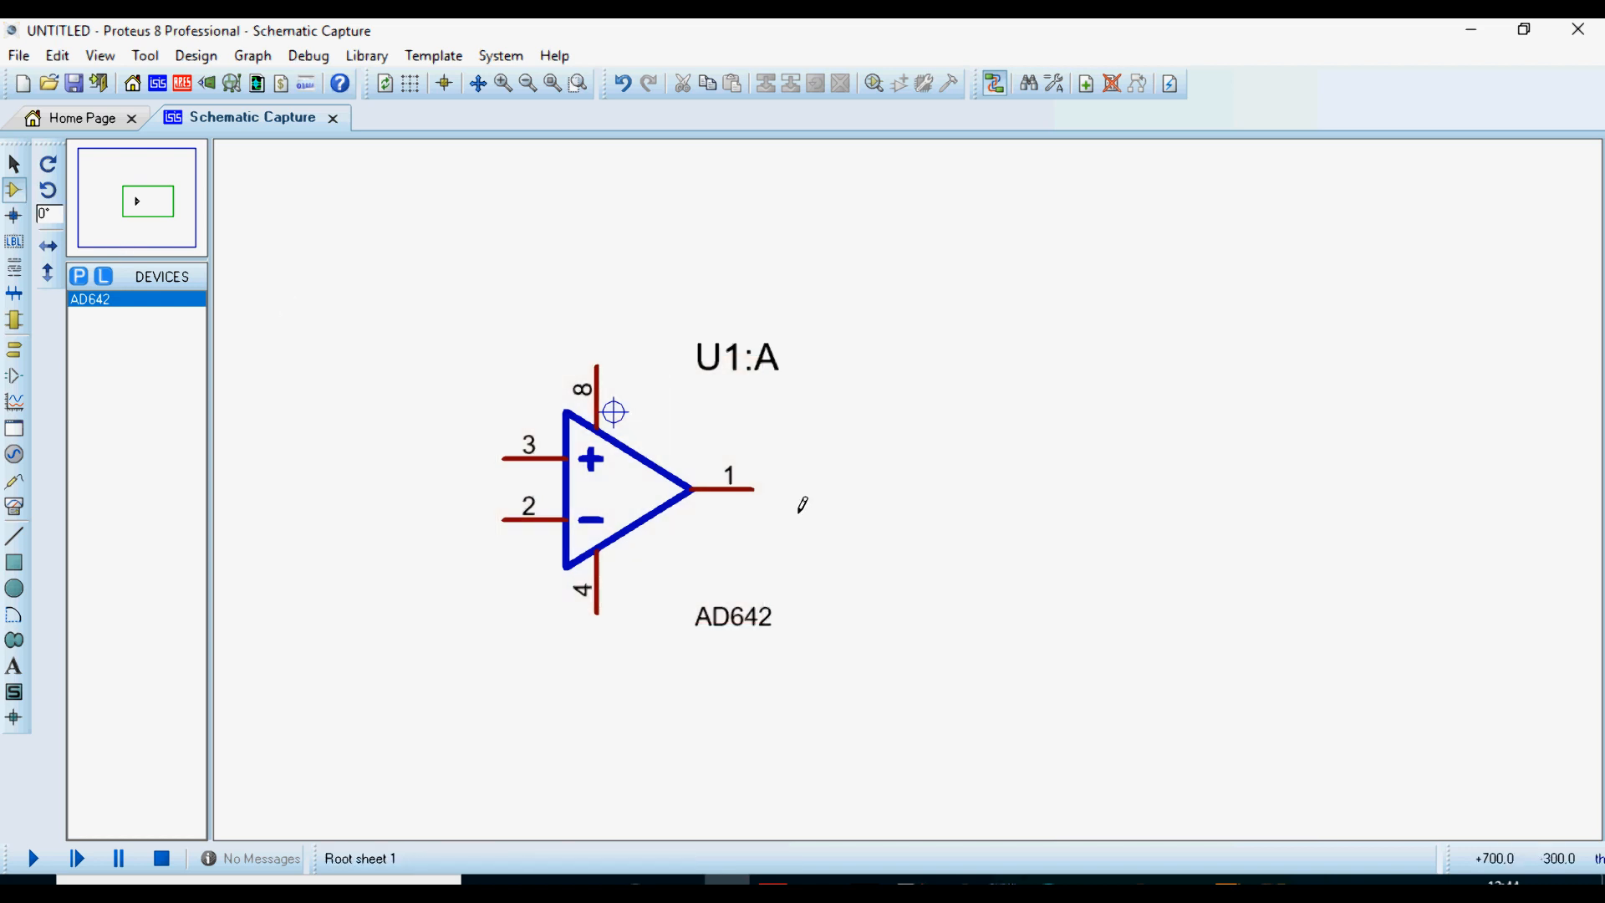
right_click(610, 518)
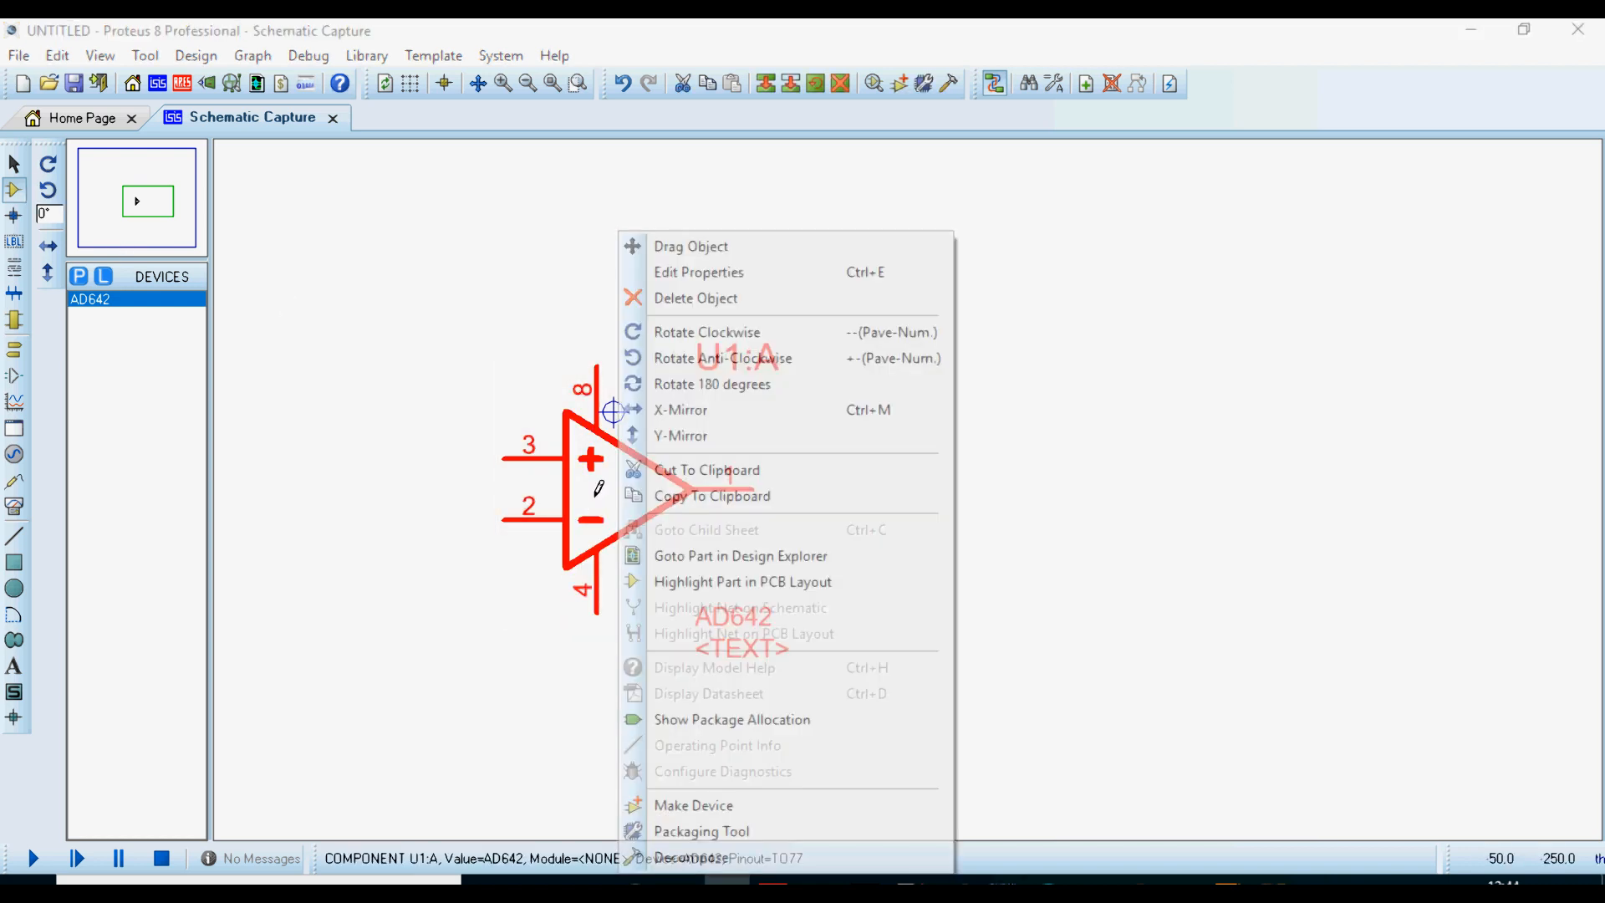
click(698, 300)
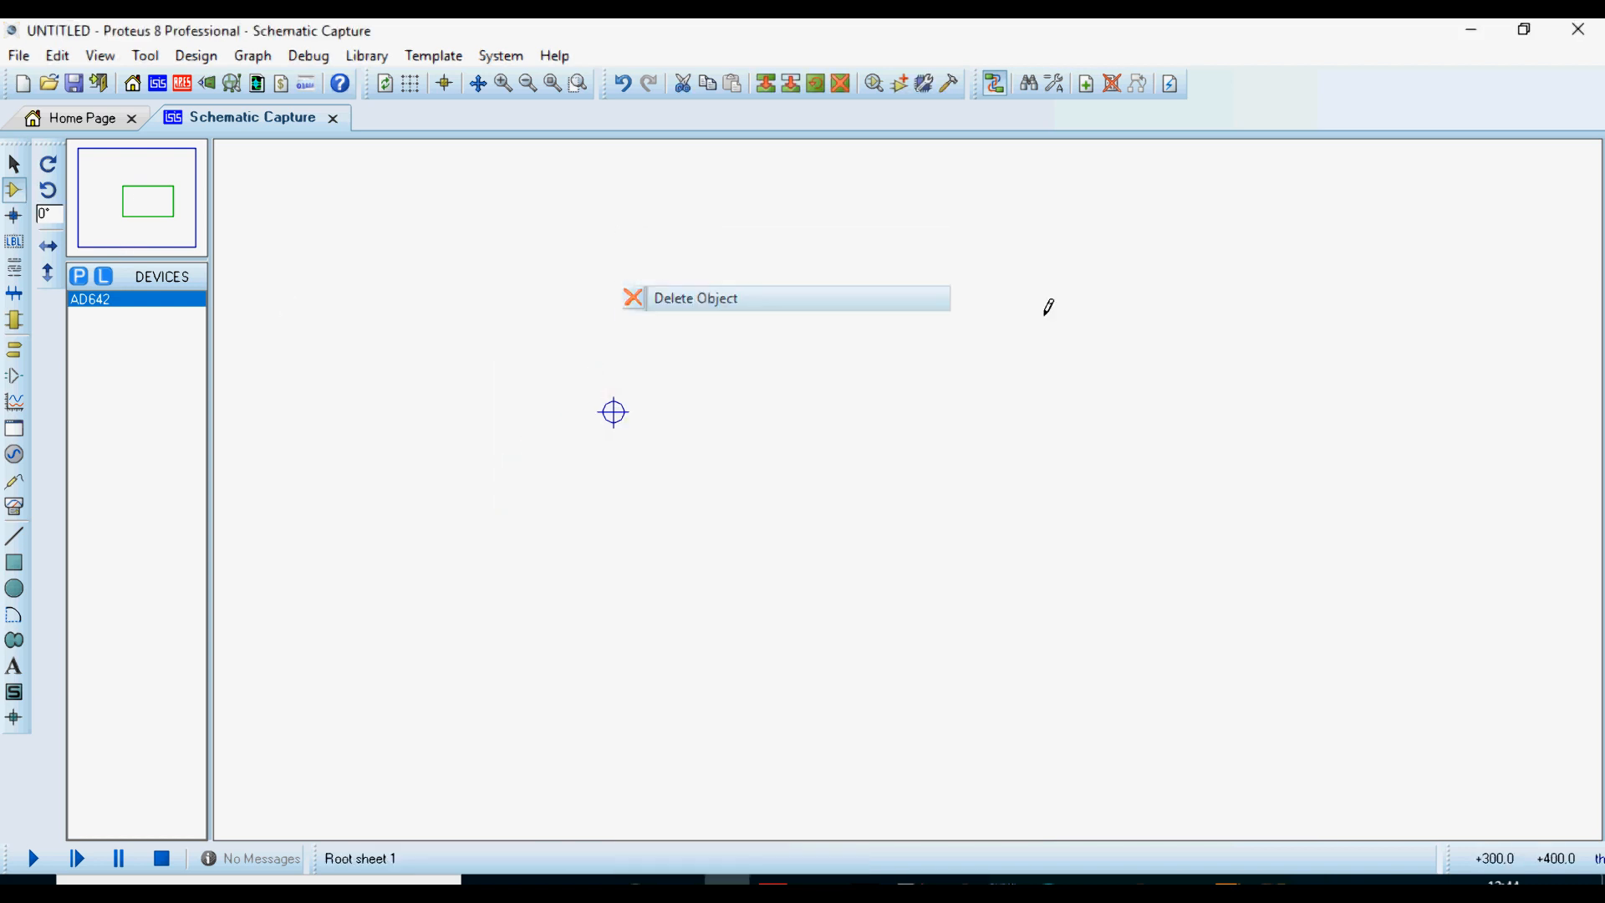
Draw a 2D graphics box to the right of the origin marker as the component body
click(16, 569)
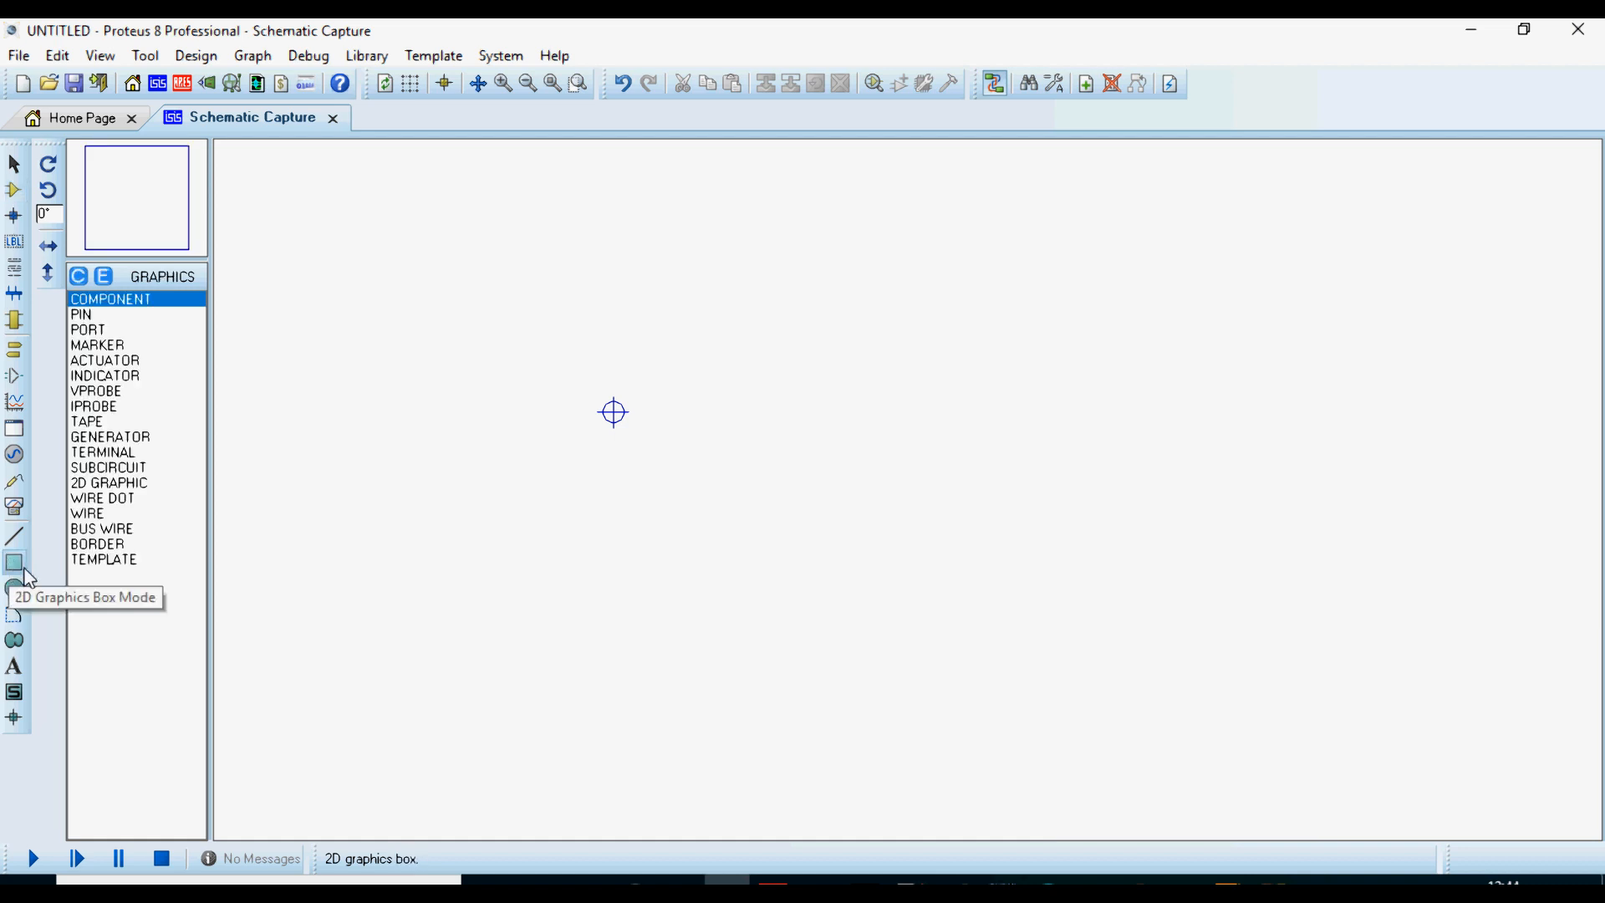
click(16, 589)
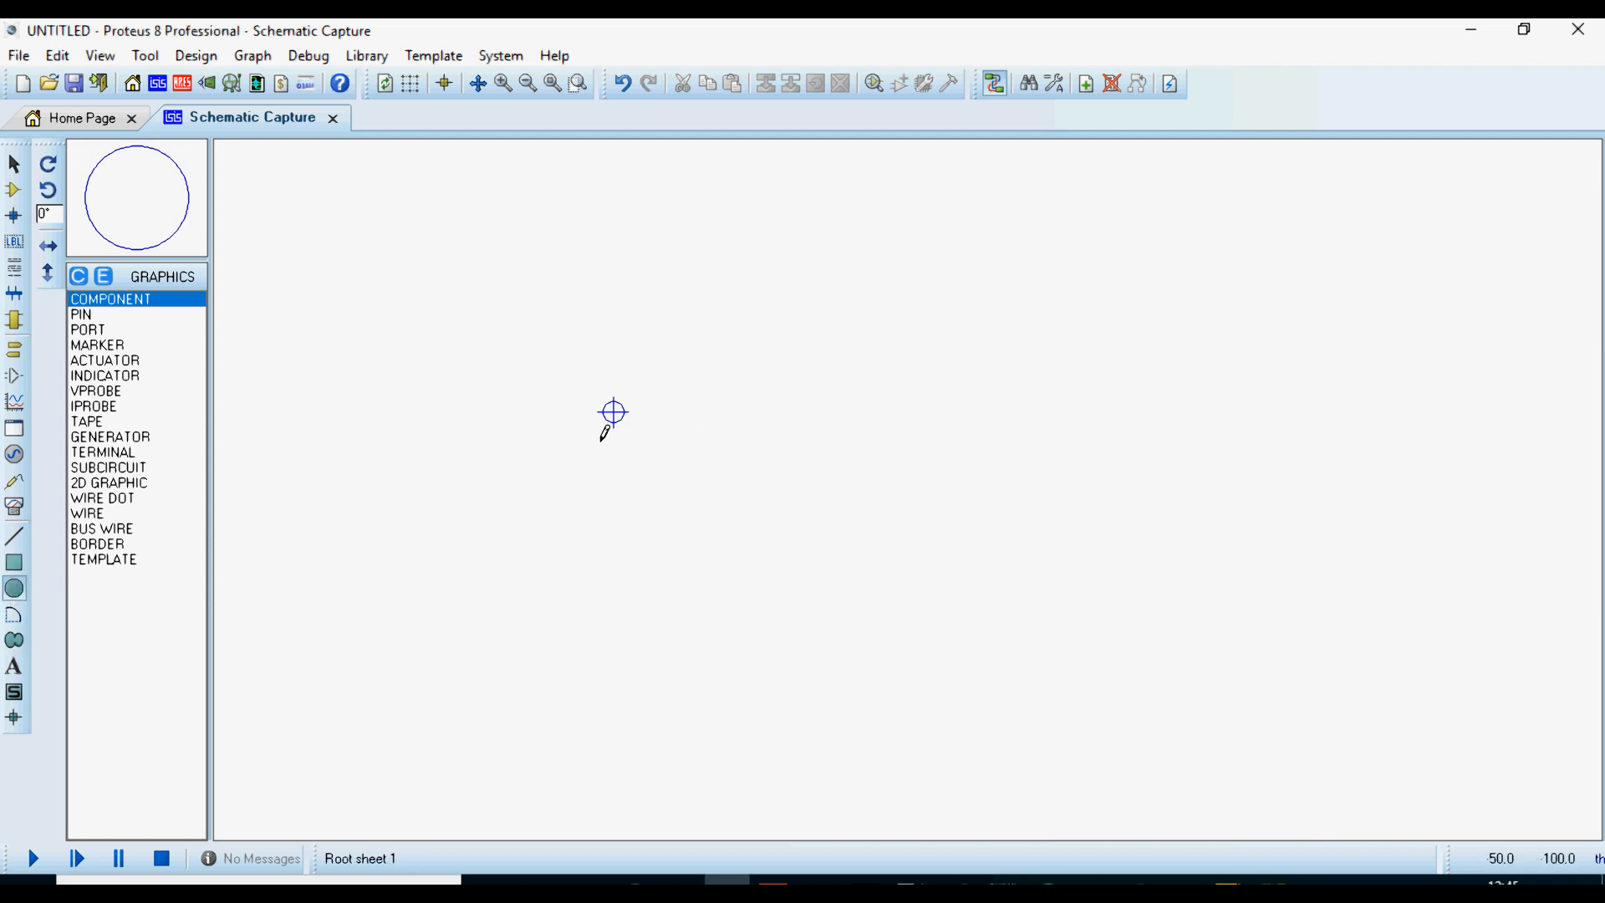
click(15, 564)
drag(691, 334, 894, 568)
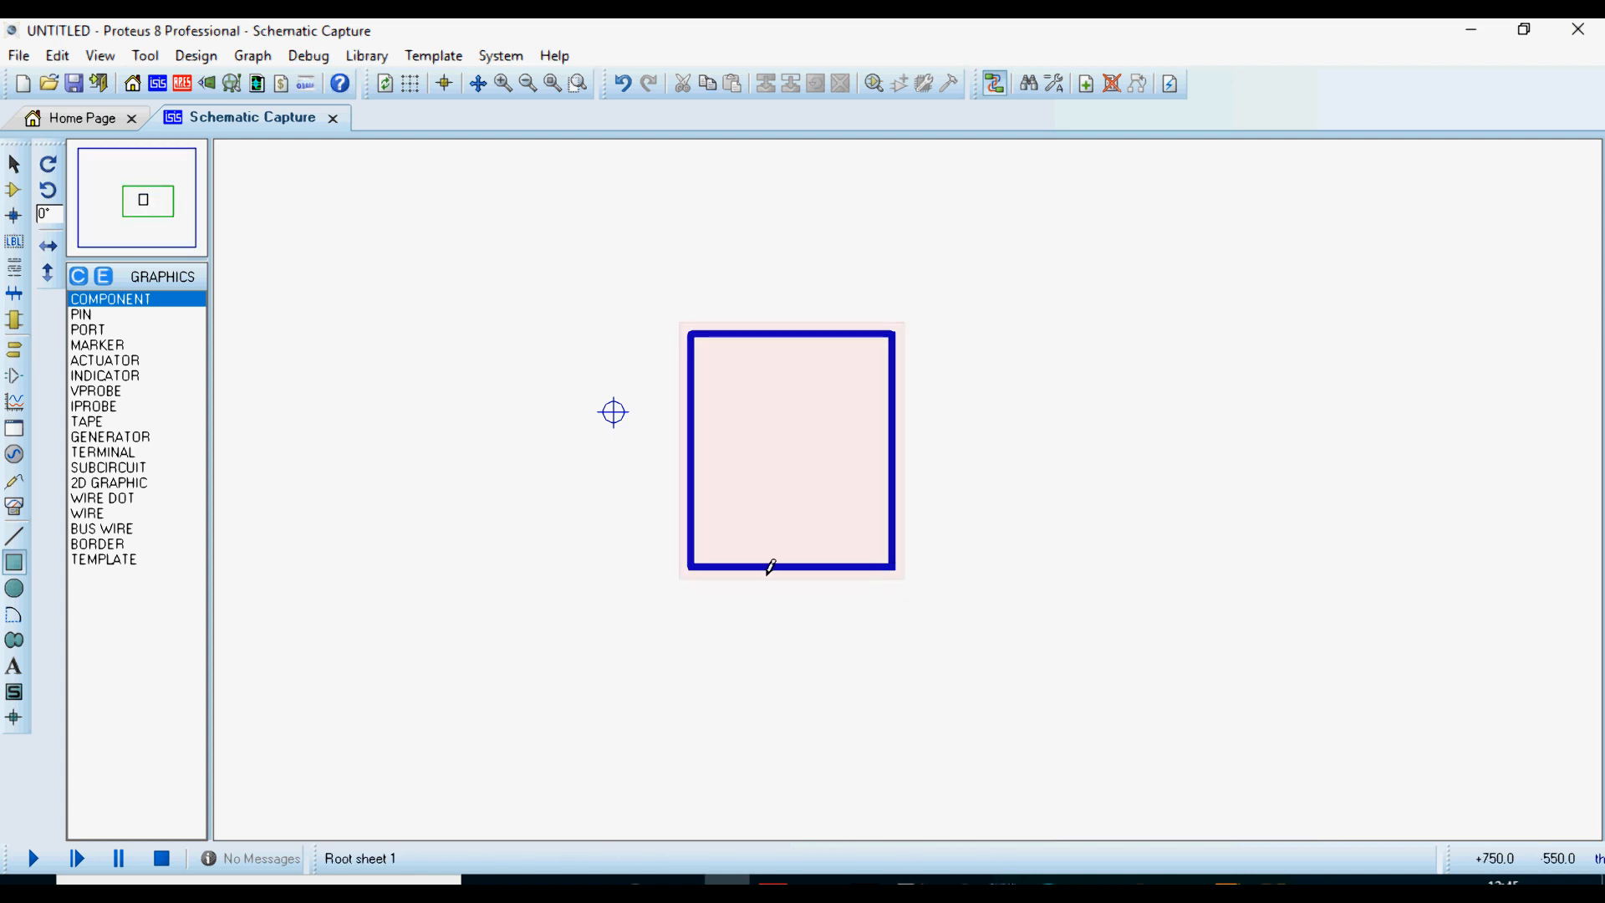
scroll(910, 480, up, 1)
scroll(910, 480, down, 1)
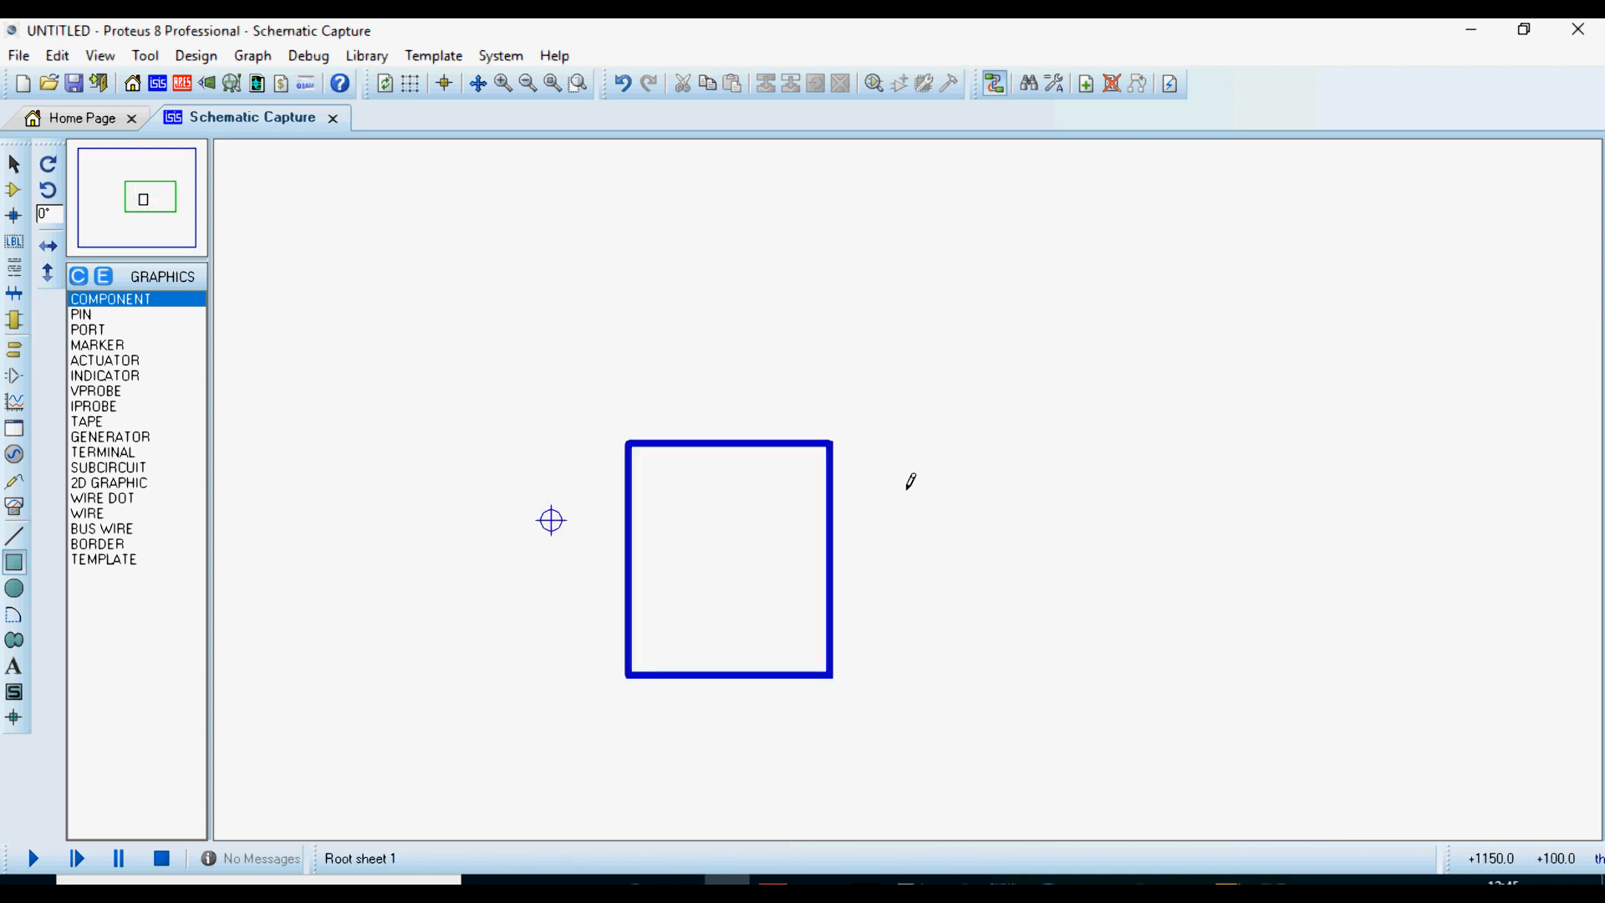
Place four evenly spaced default device pins along the left edge of the box
click(14, 382)
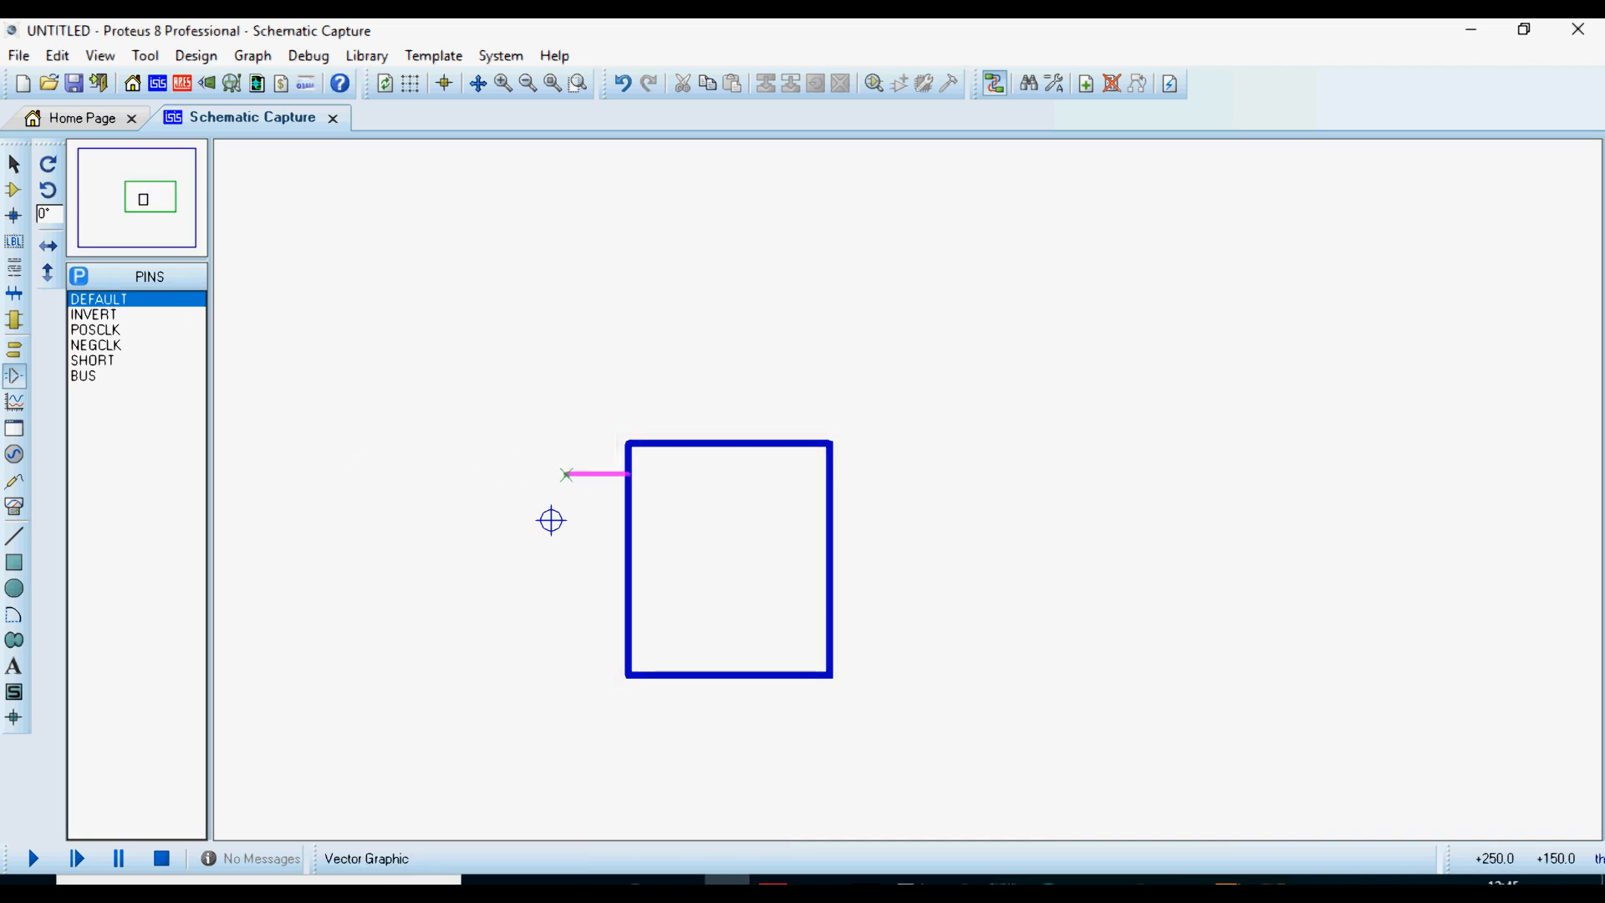
click(567, 489)
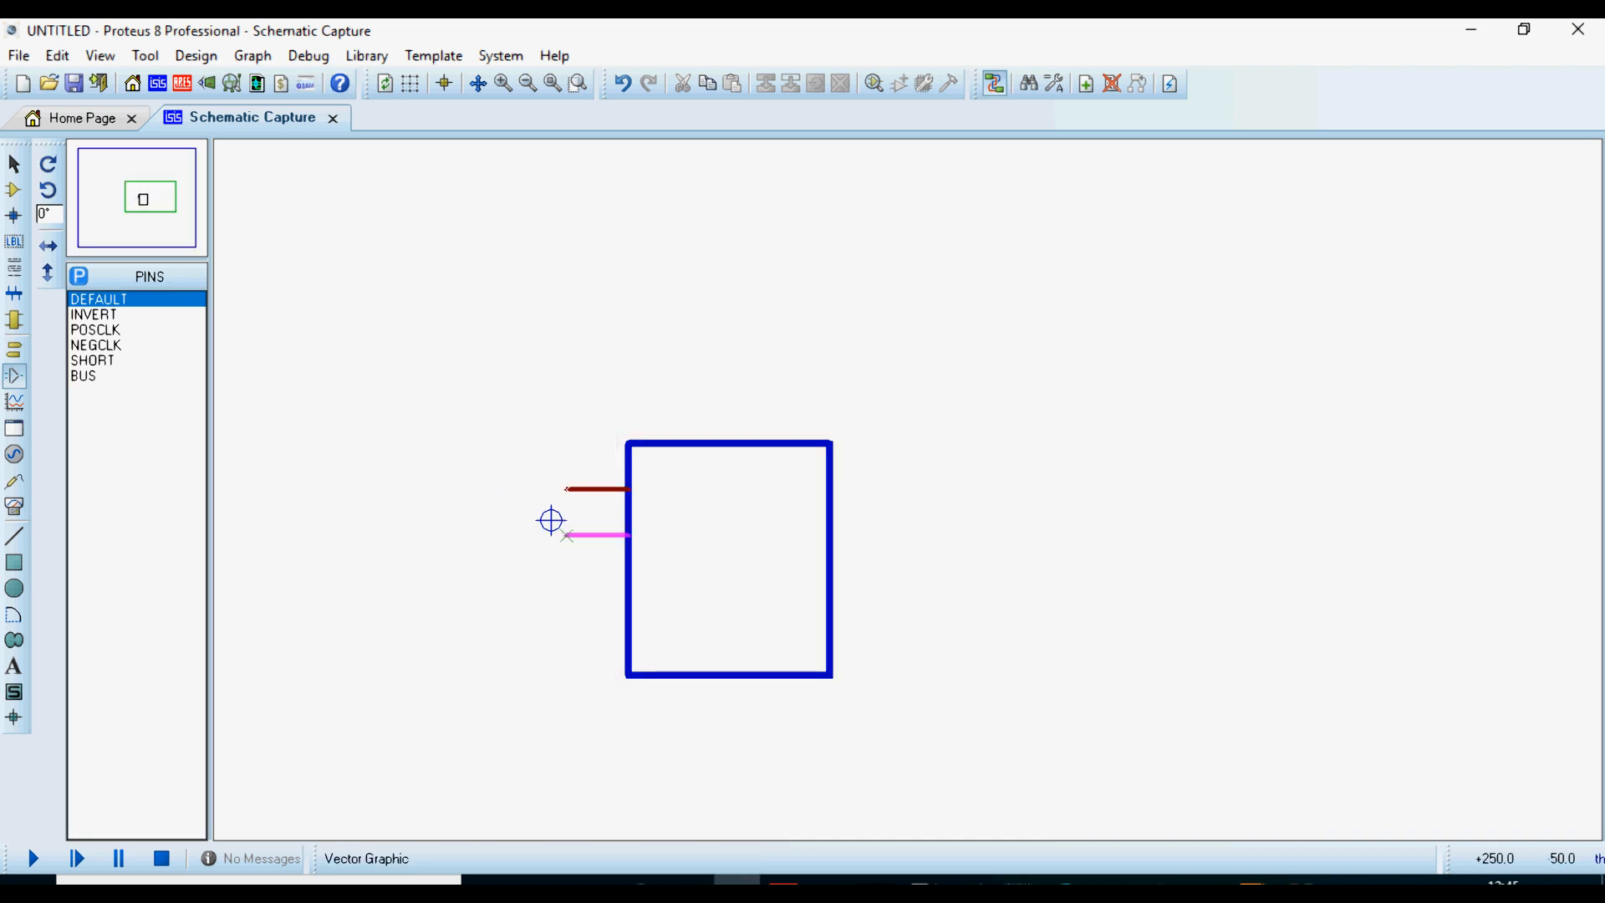
click(551, 535)
click(551, 581)
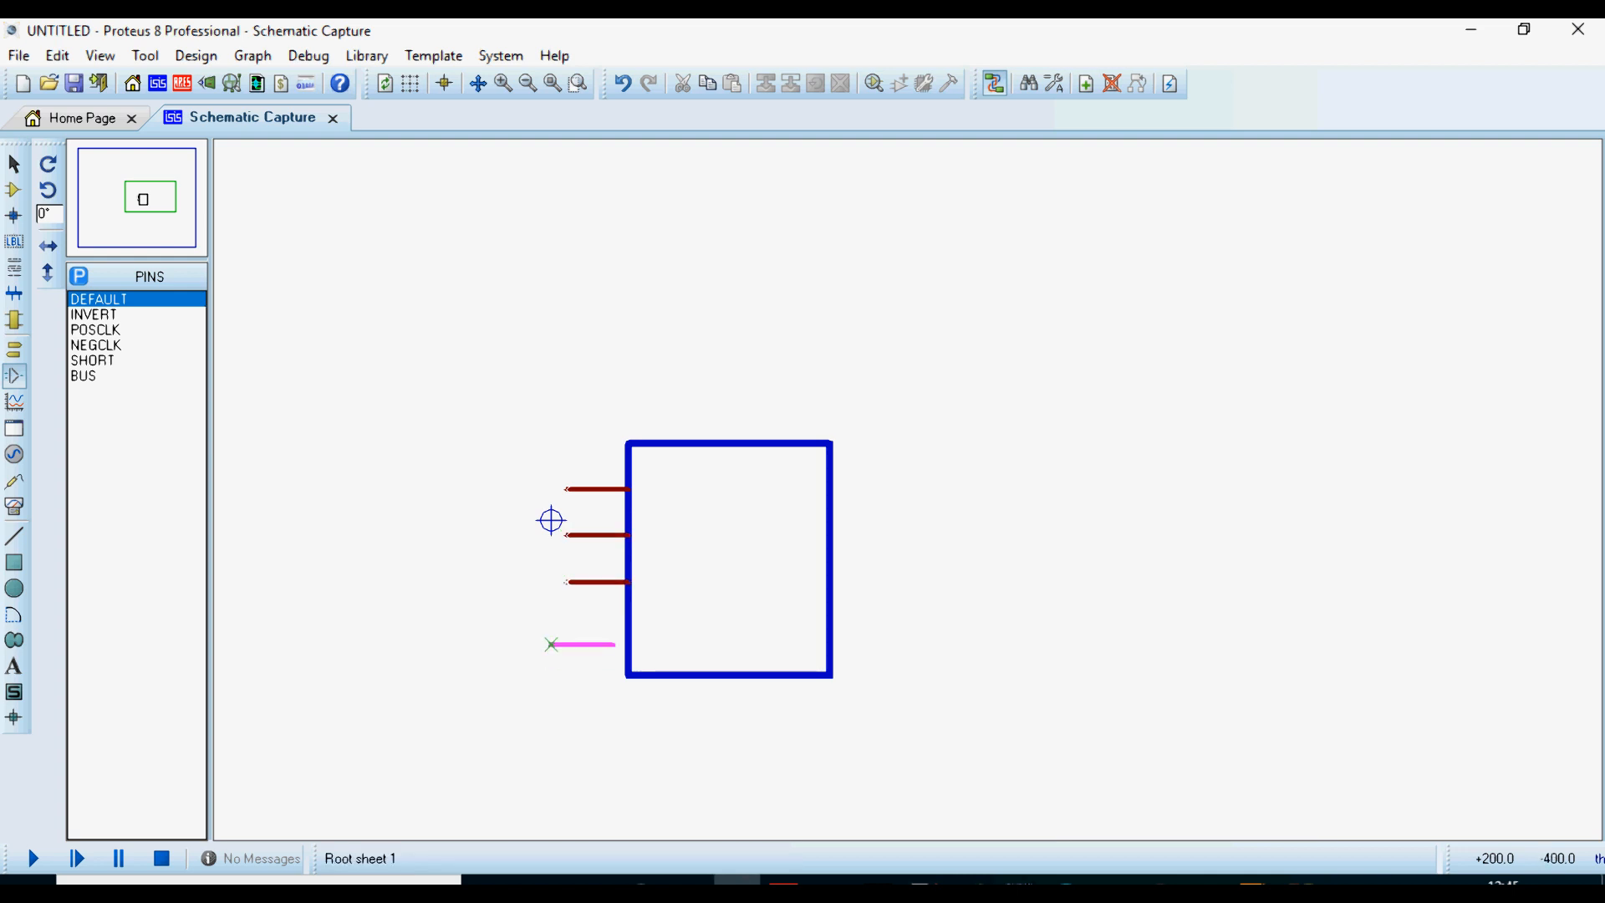
click(551, 629)
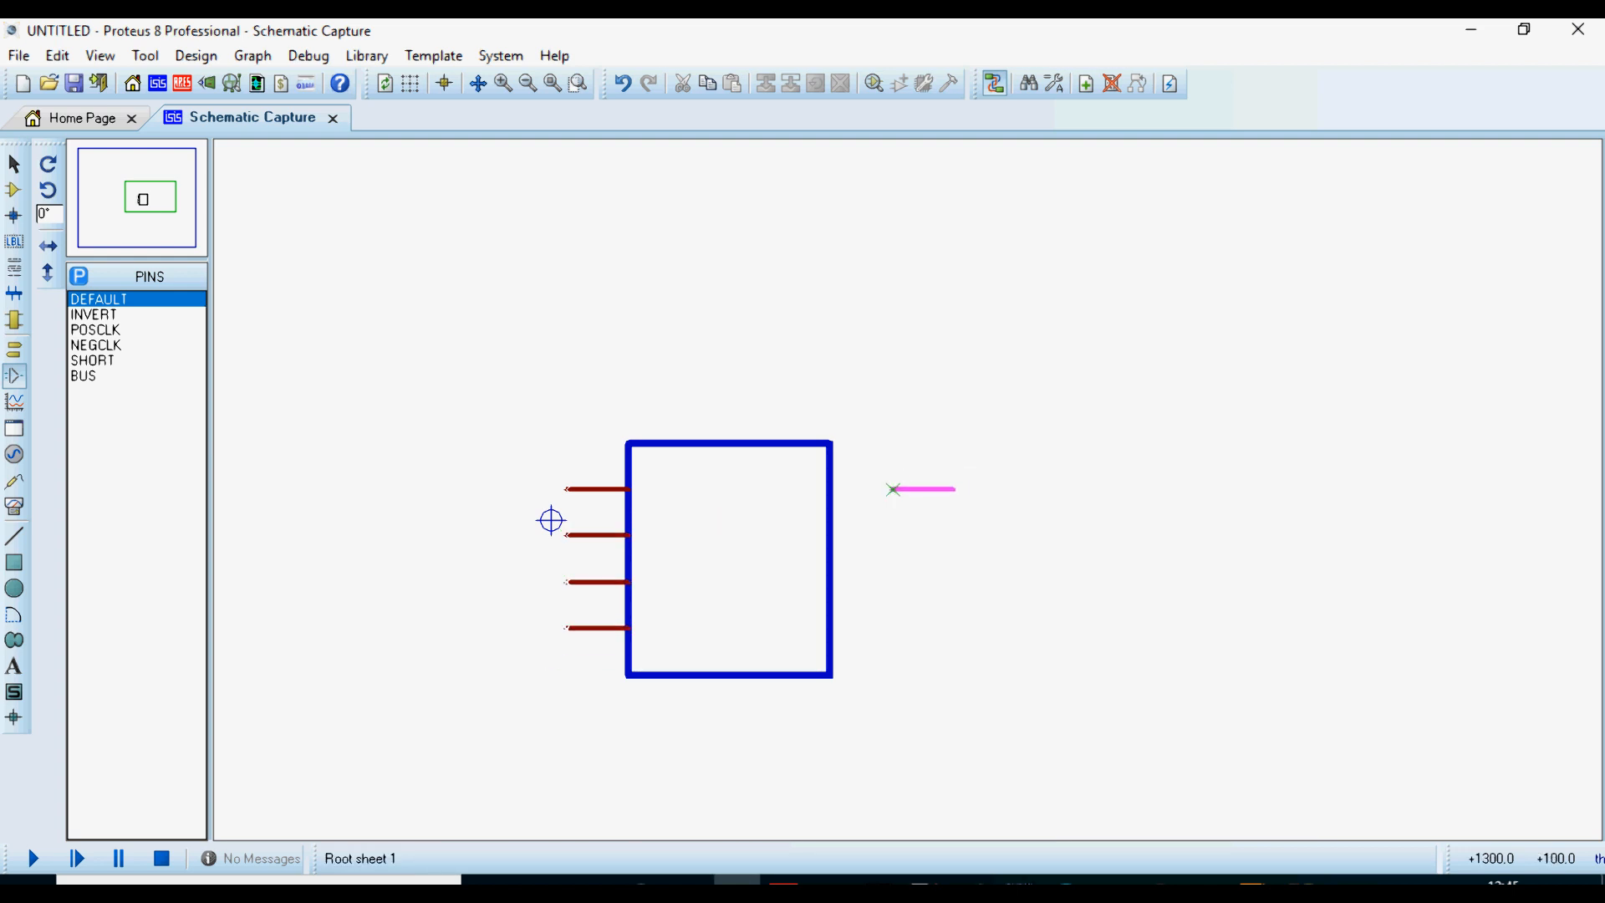
Place four more default device pins in a column beside the right edge of the box
click(942, 488)
click(877, 535)
click(875, 582)
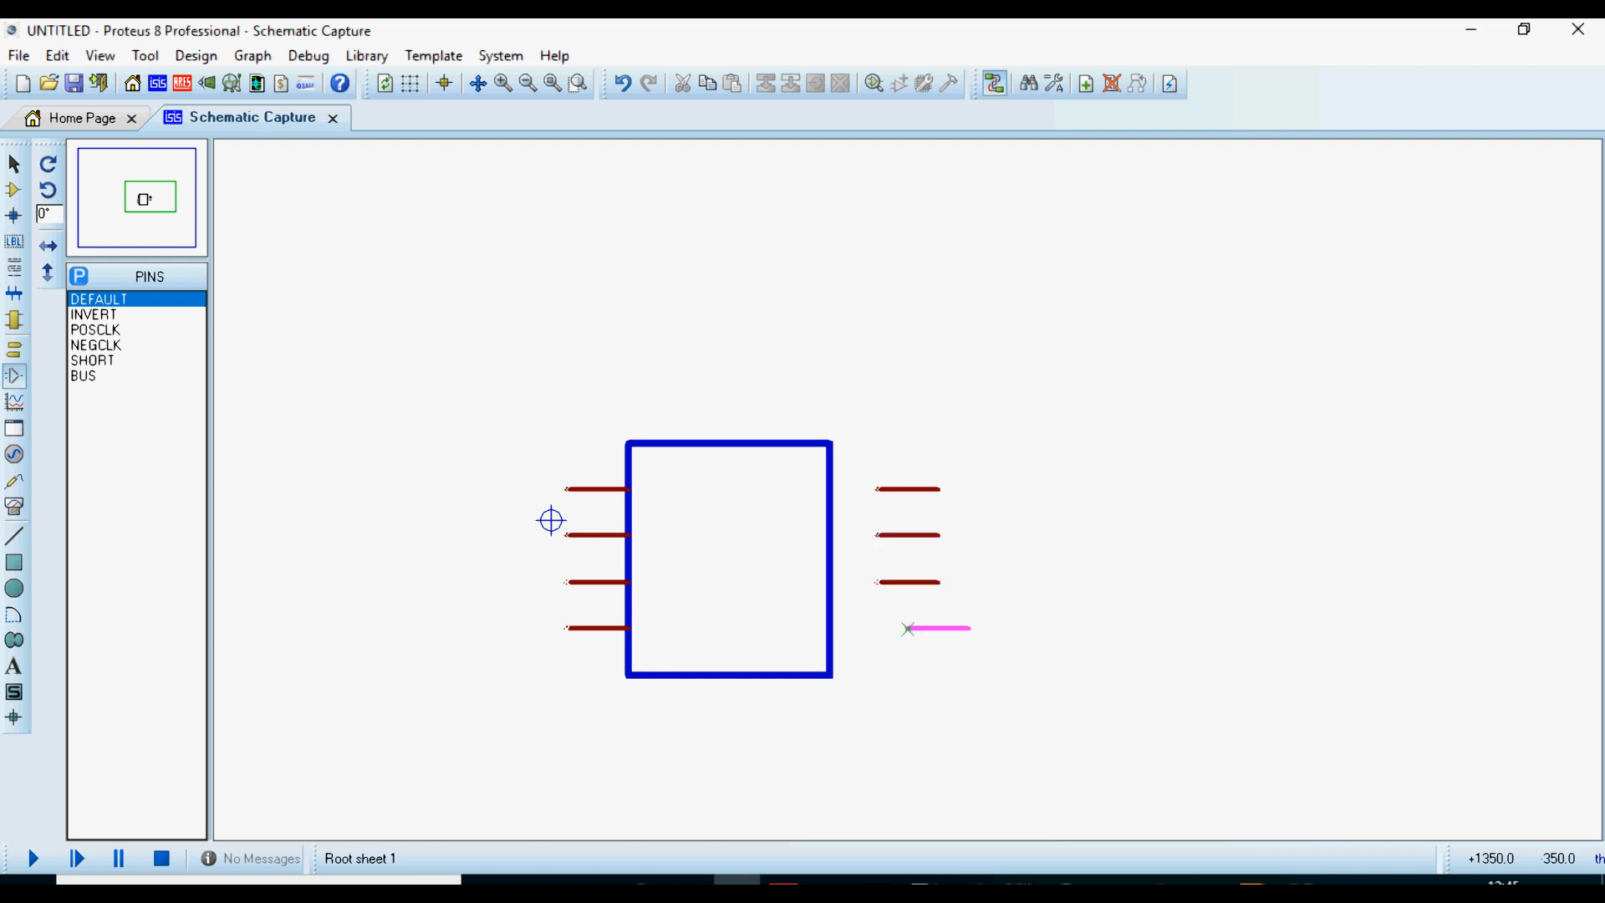
click(892, 629)
Mirror the four right-hand pins horizontally and move them as a block against the box's right edge
scroll(911, 489, up, 3)
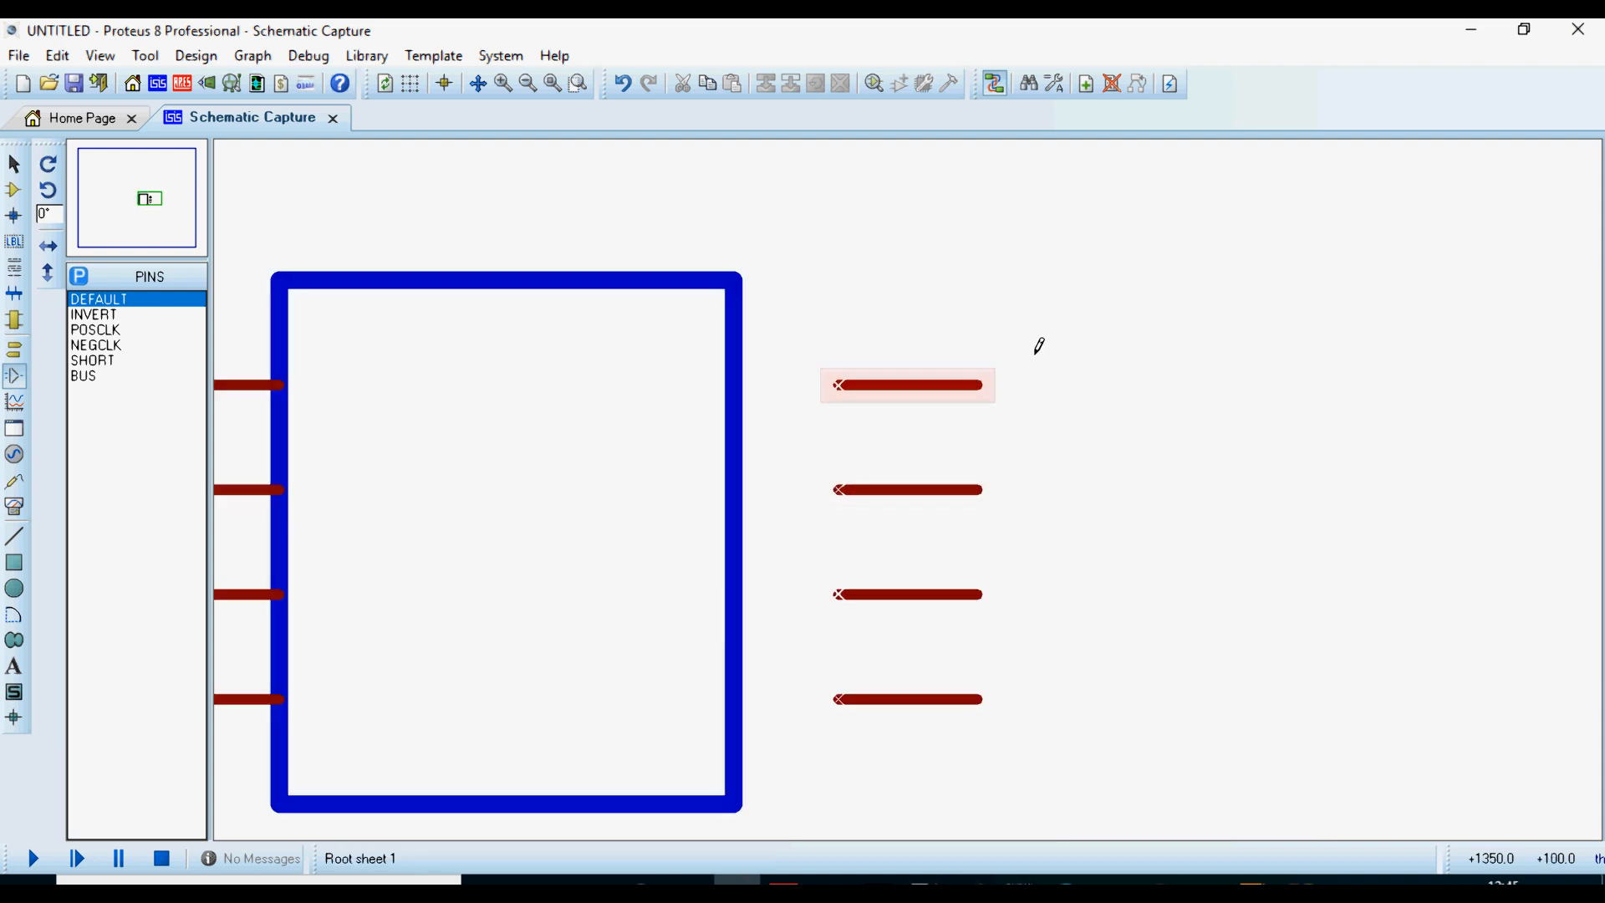
drag(1046, 318, 802, 733)
right_click(999, 484)
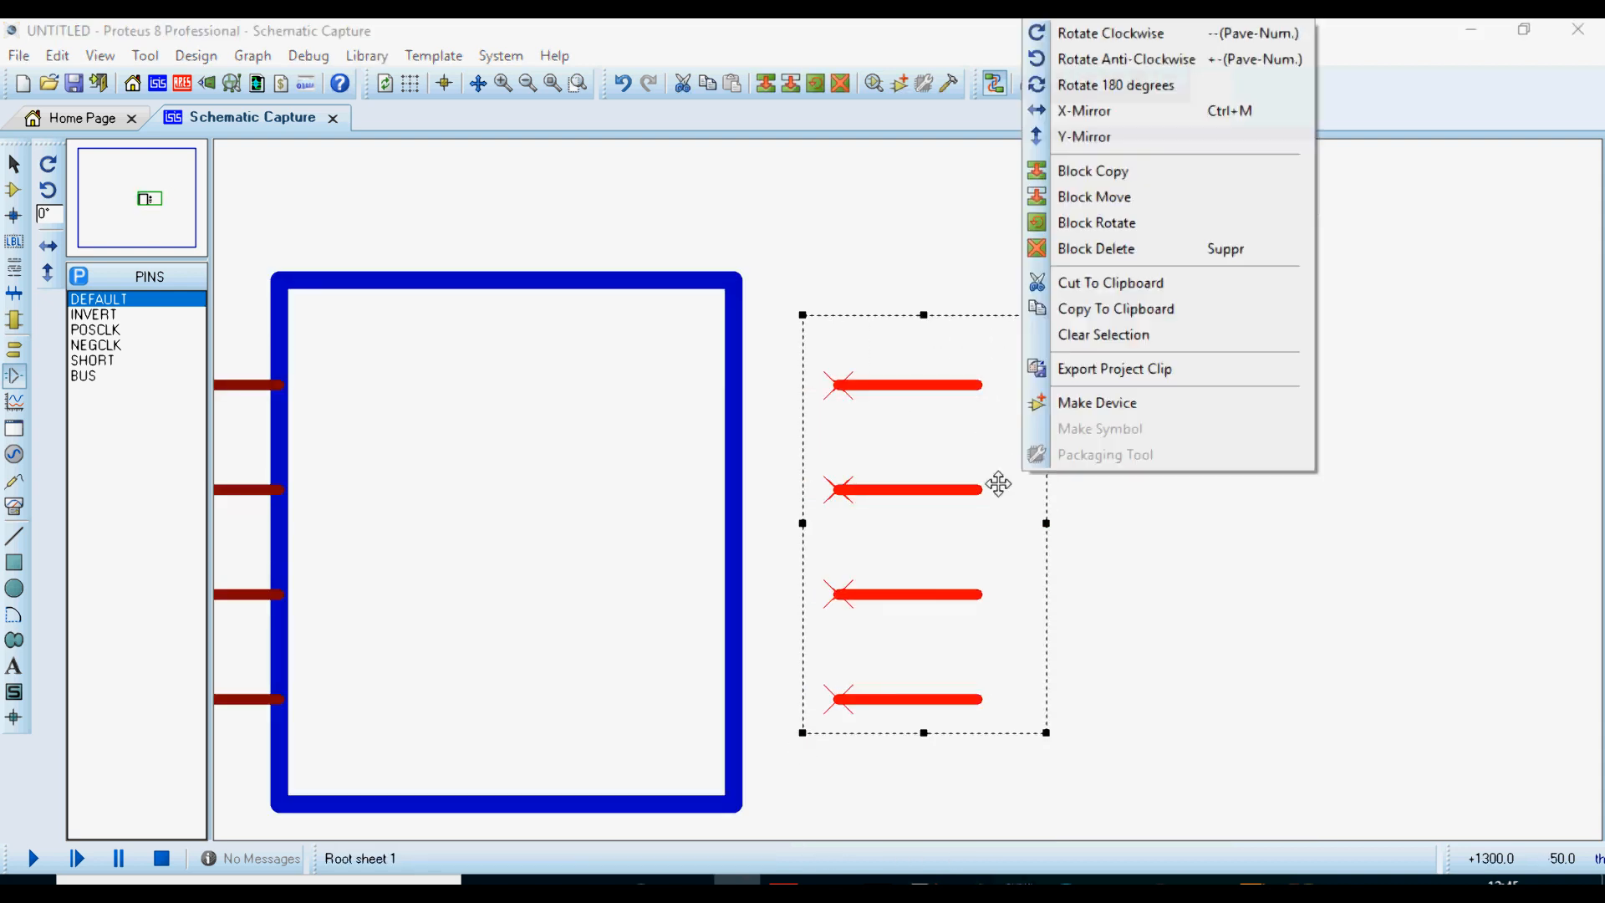
click(1078, 110)
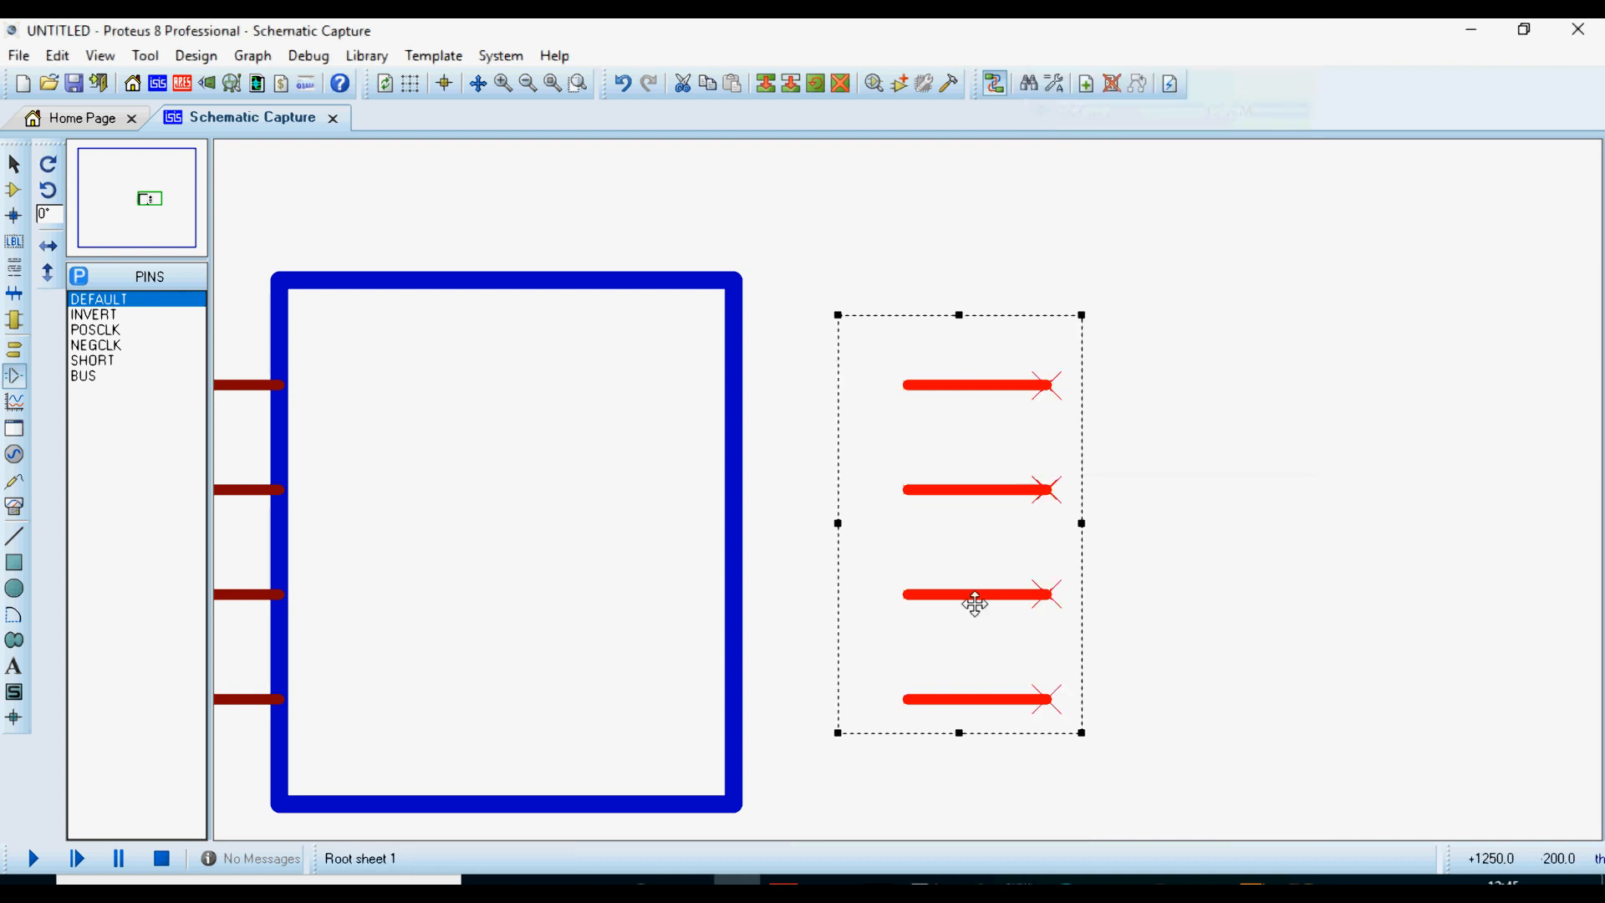
drag(995, 496, 819, 518)
click(1193, 406)
scroll(1075, 376, down, 1)
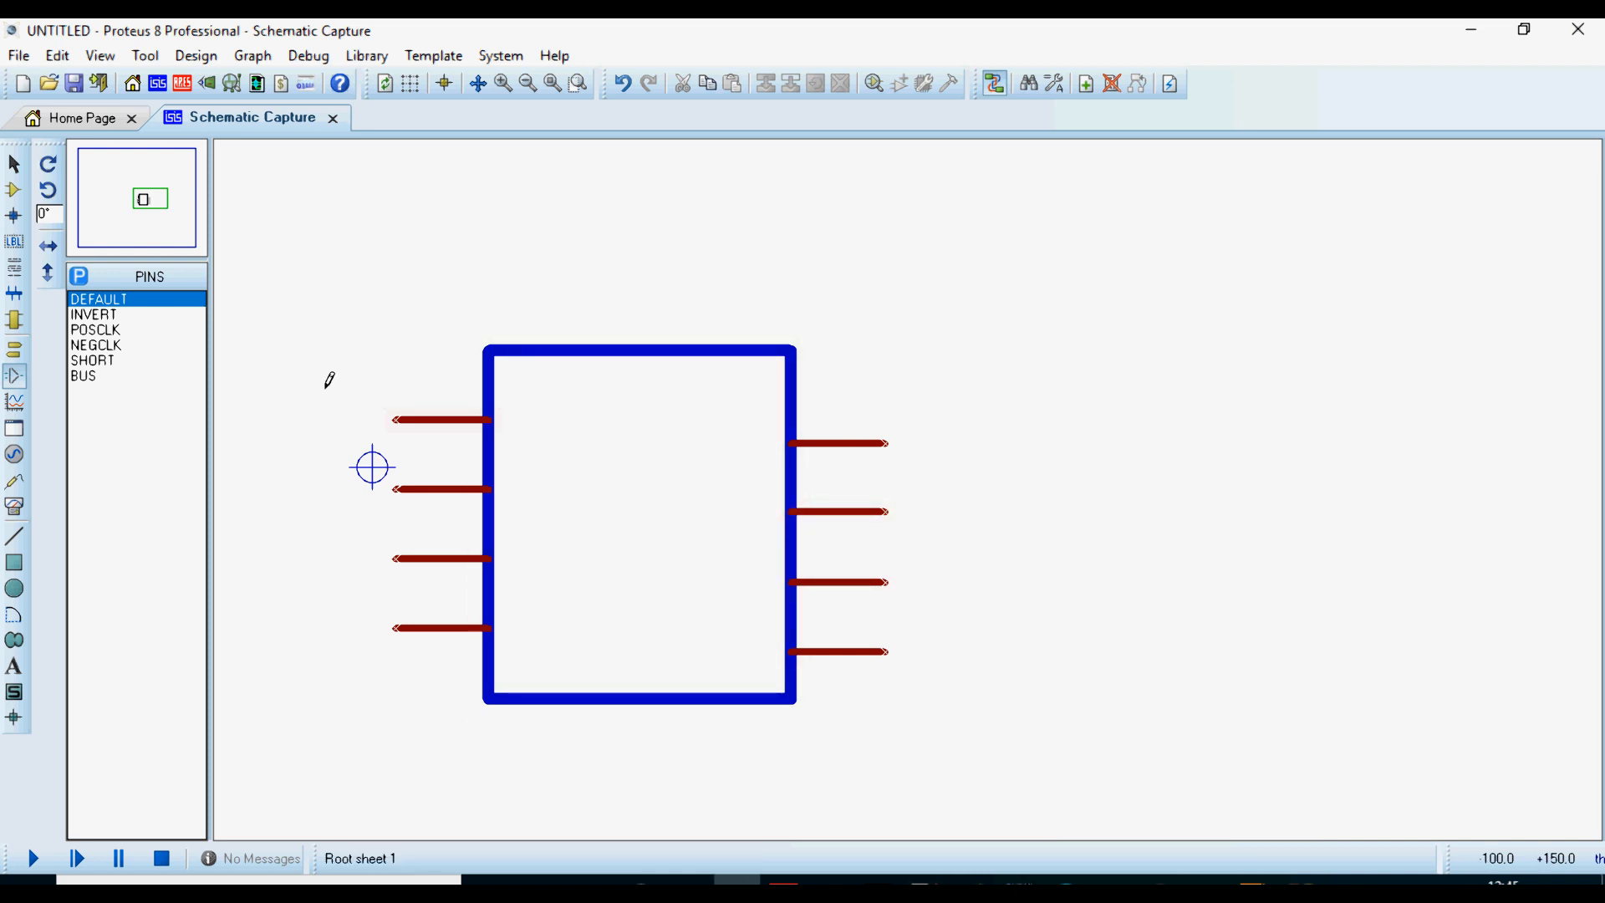
Shorten the component box by moving its top edge down and its bottom edge up one grid step each
right_click(710, 348)
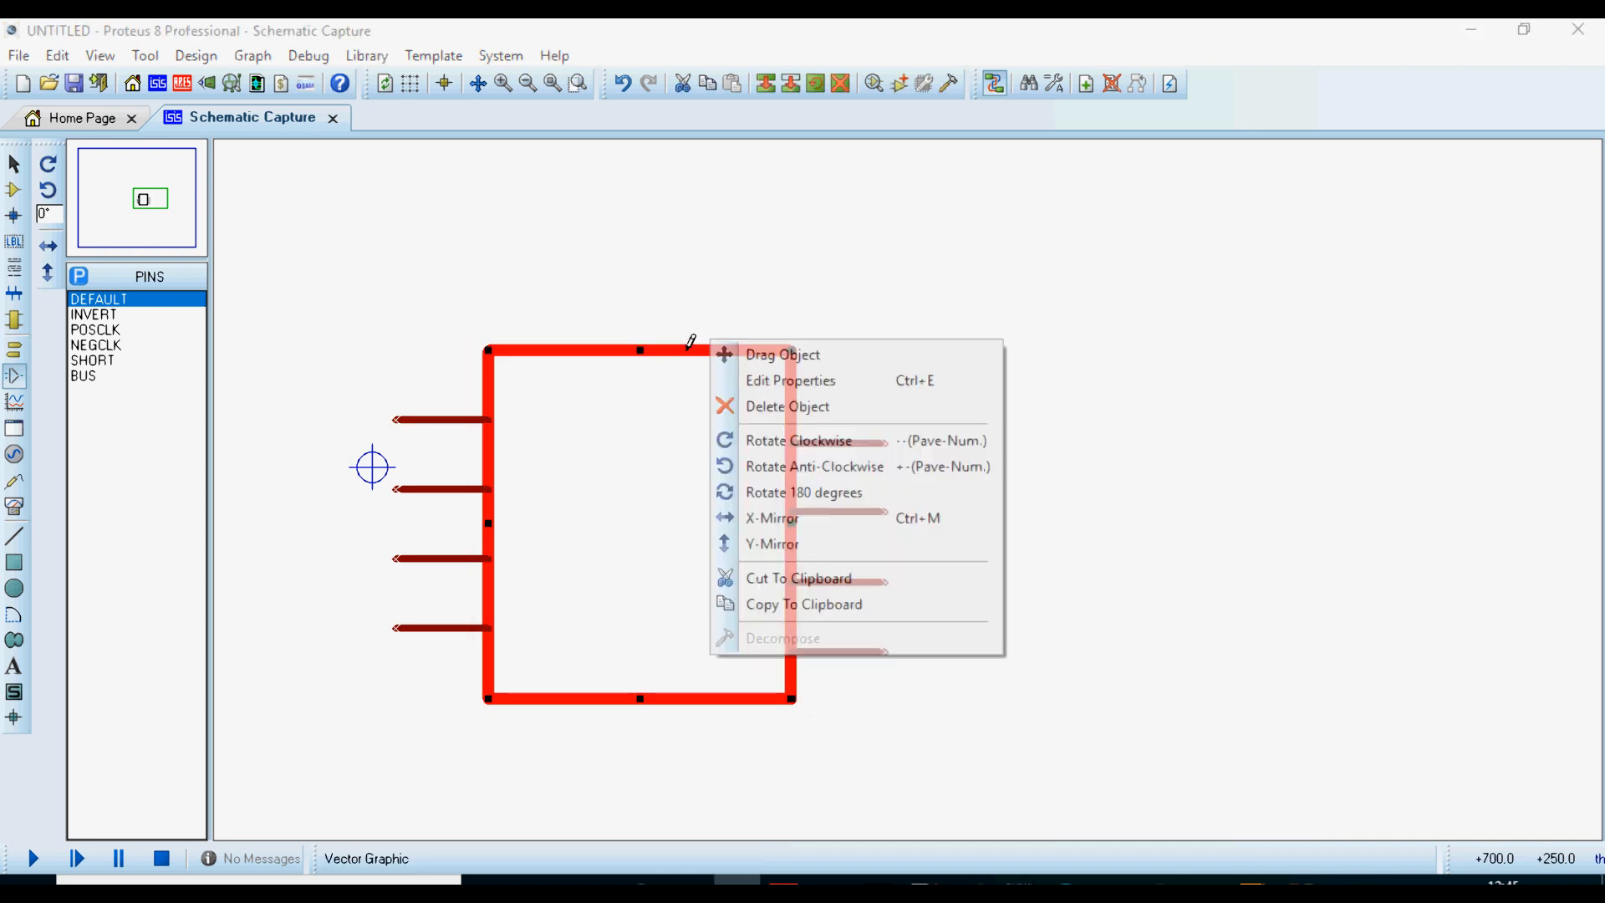
click(640, 352)
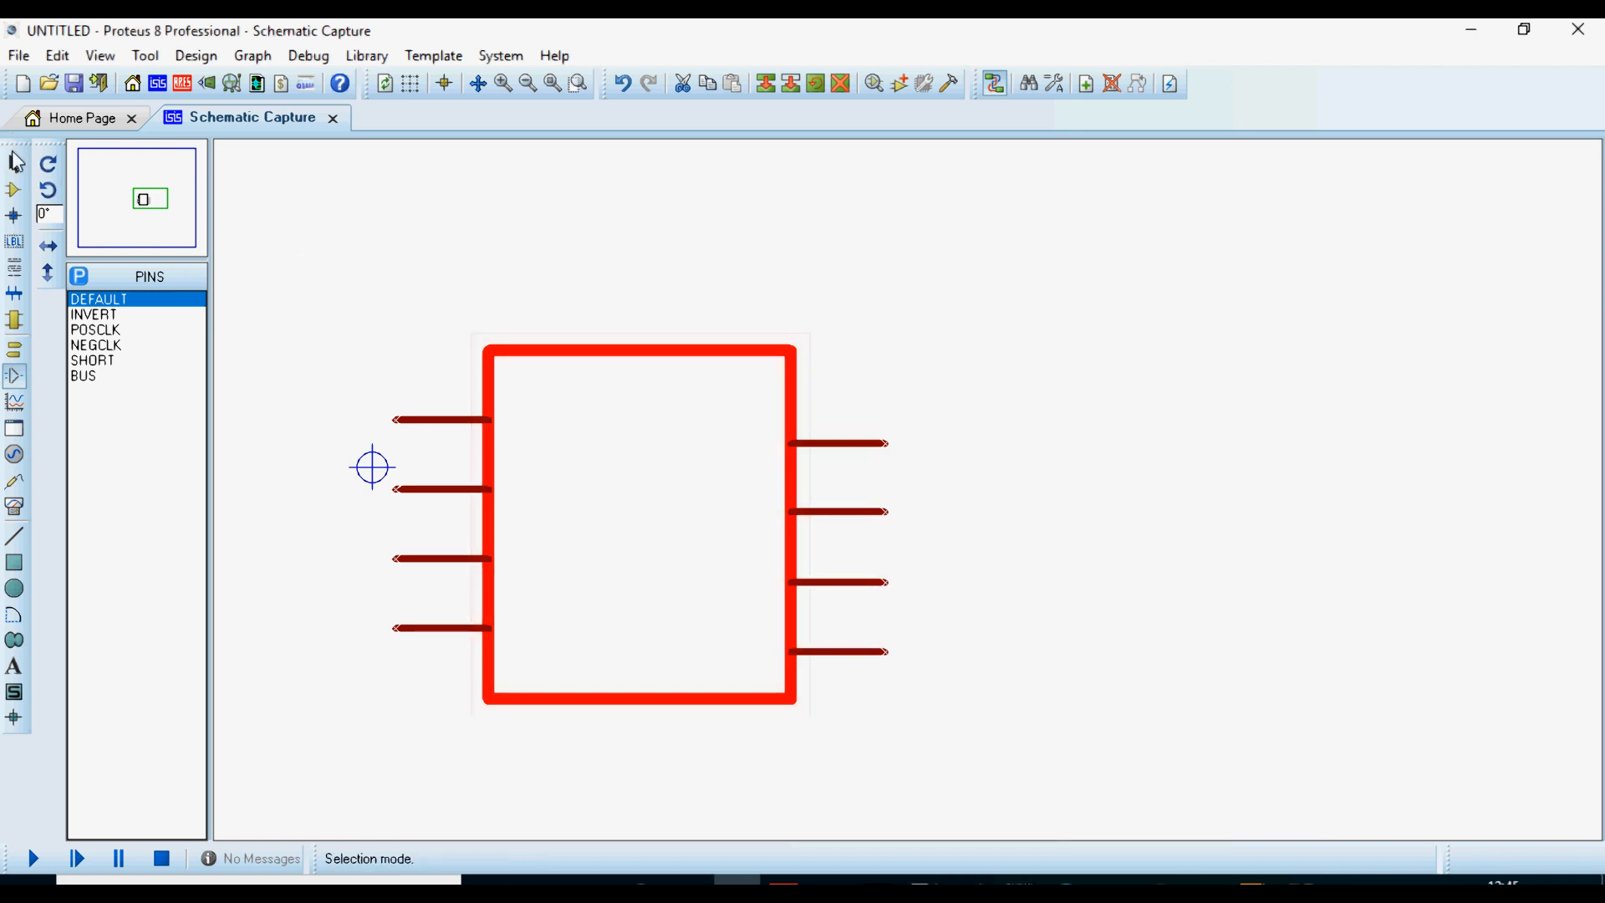
click(17, 161)
click(881, 221)
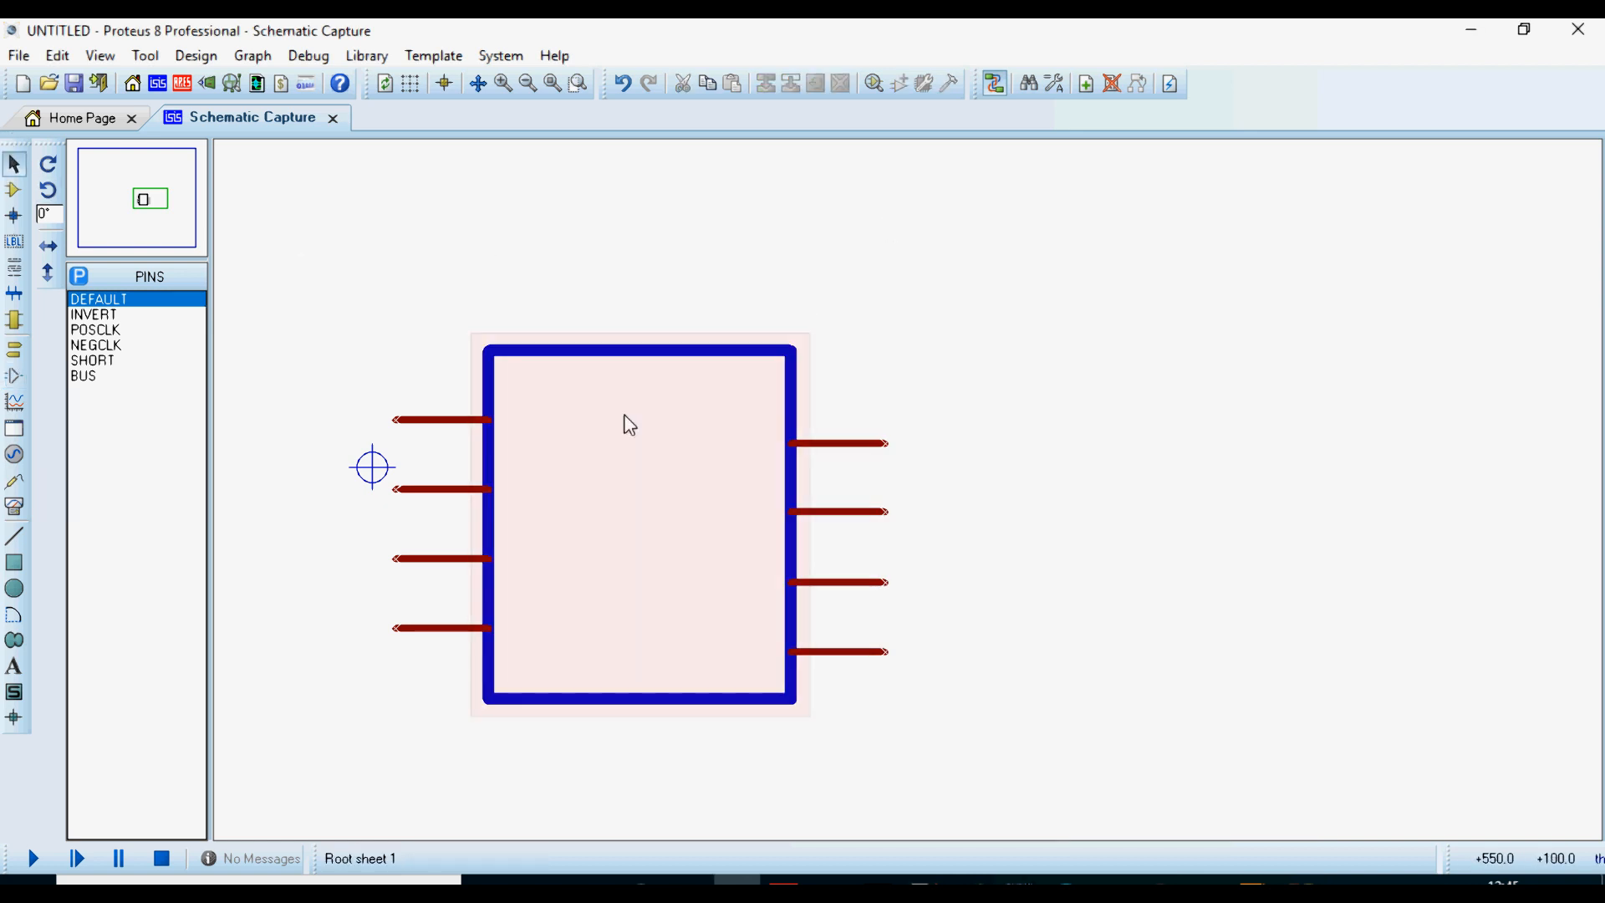
click(623, 350)
drag(639, 350, 636, 373)
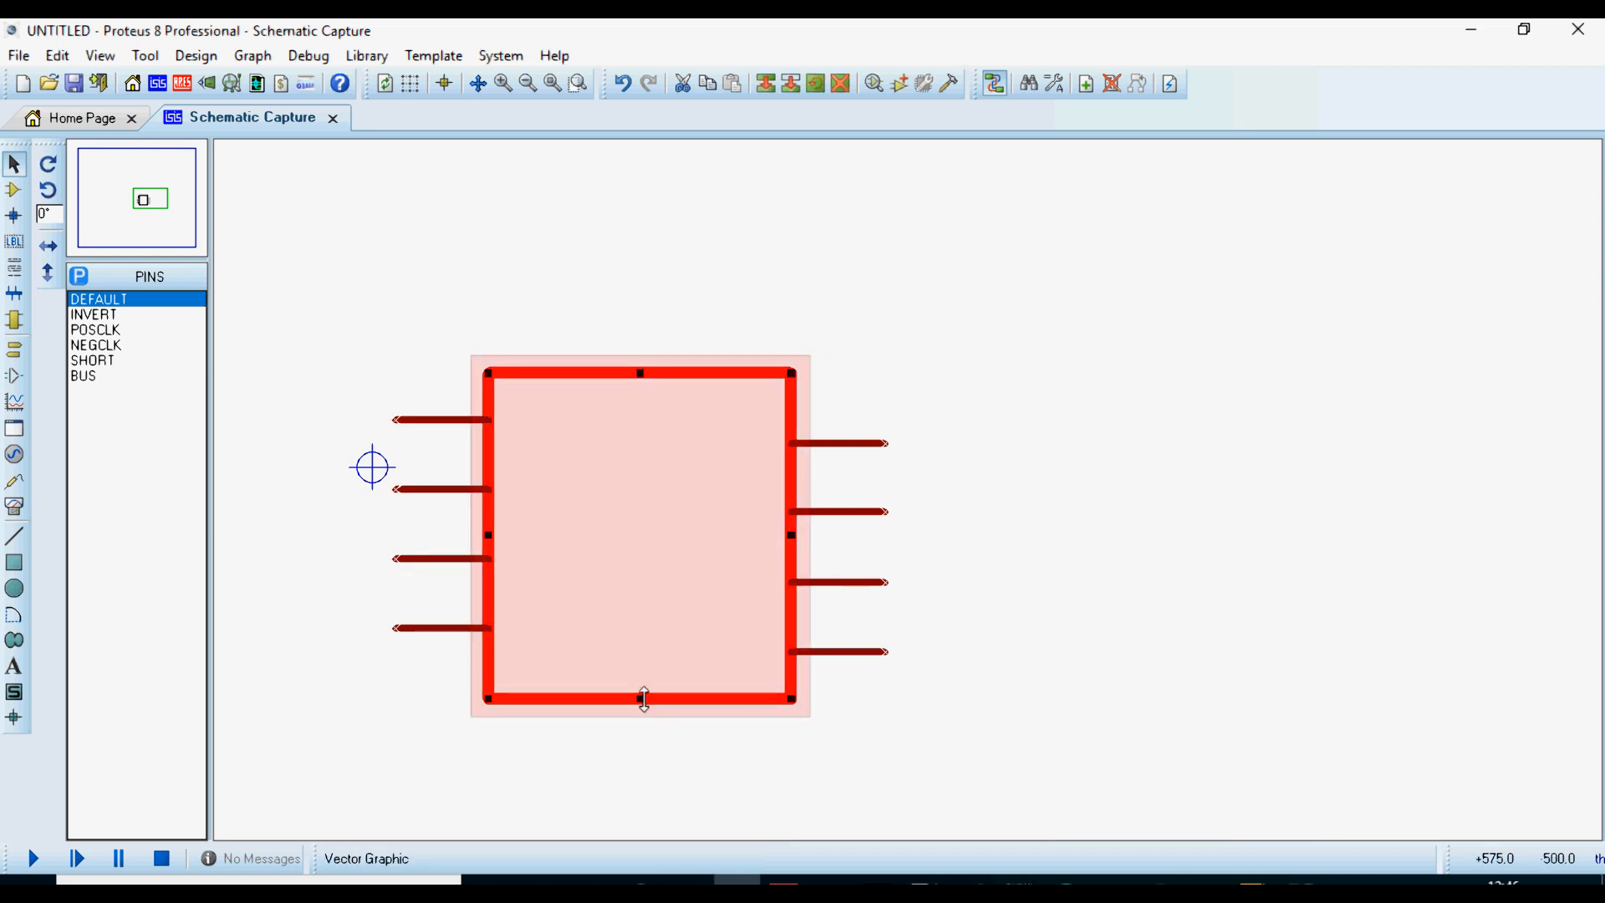
drag(644, 700, 645, 677)
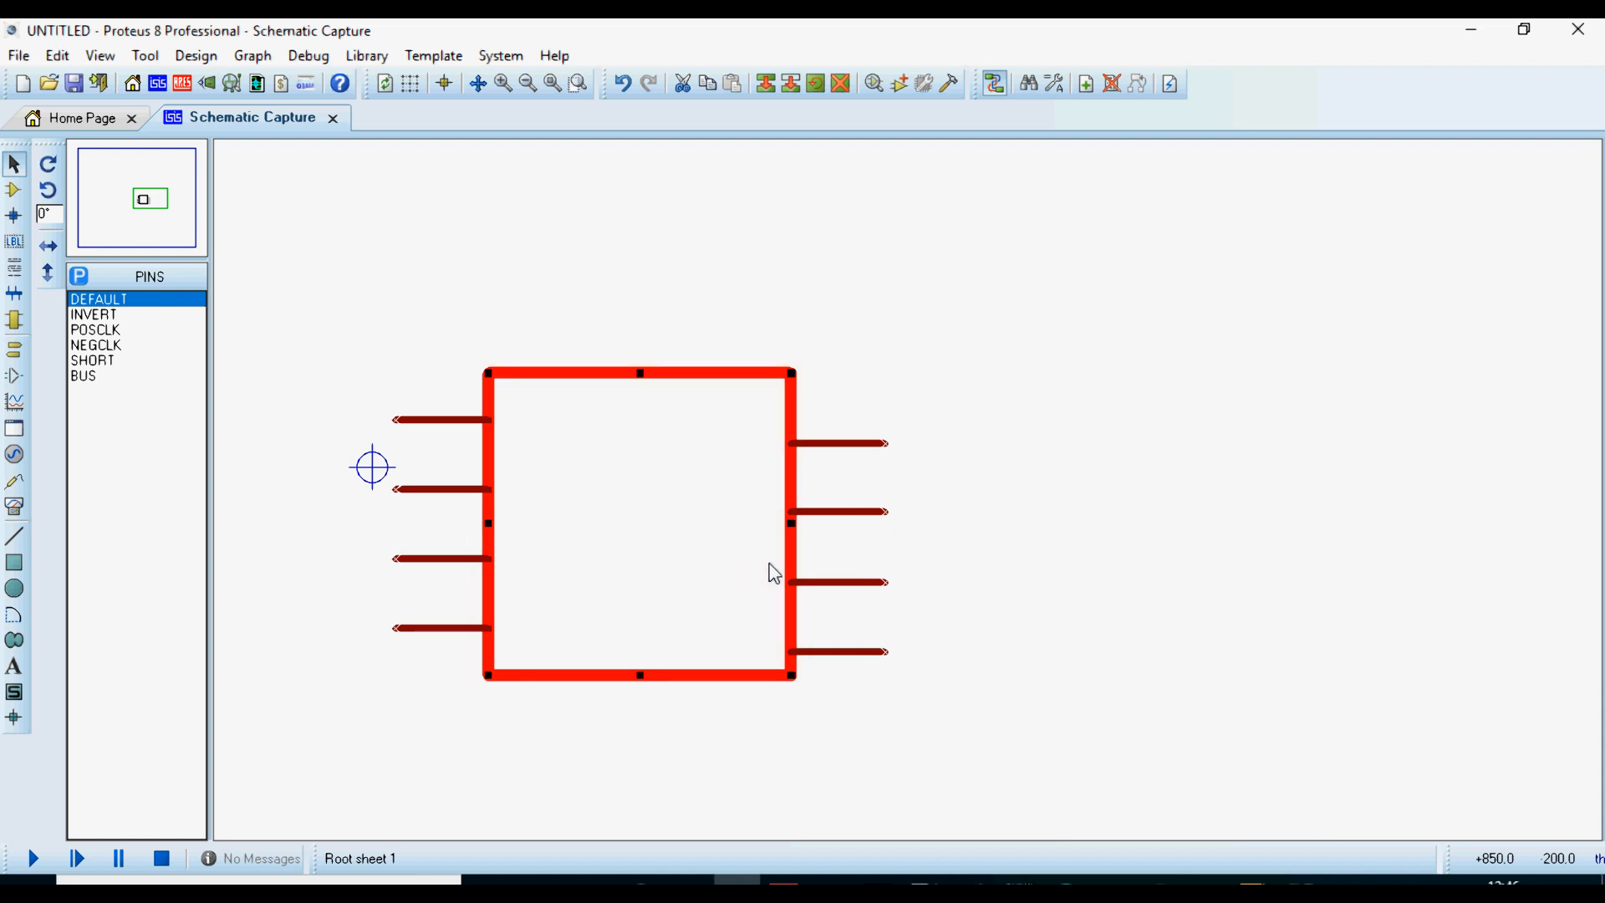
click(1046, 421)
Move each of the four right-hand pins up one grid step to line up with the left-hand pins
click(860, 444)
drag(861, 443, 861, 421)
click(845, 511)
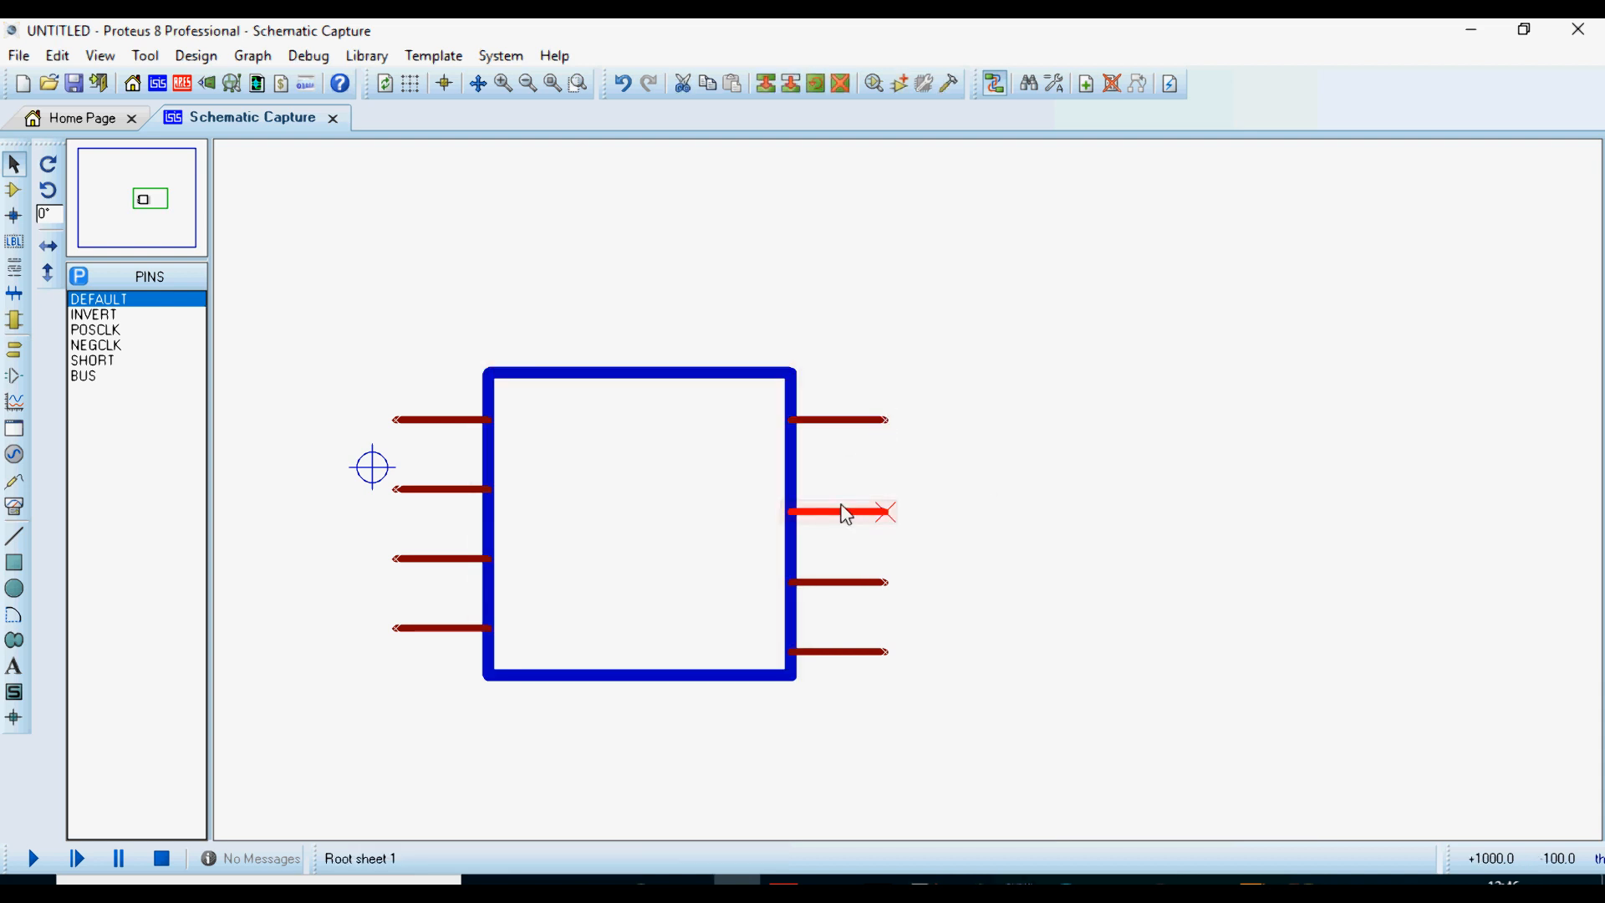
drag(842, 512, 841, 489)
click(903, 539)
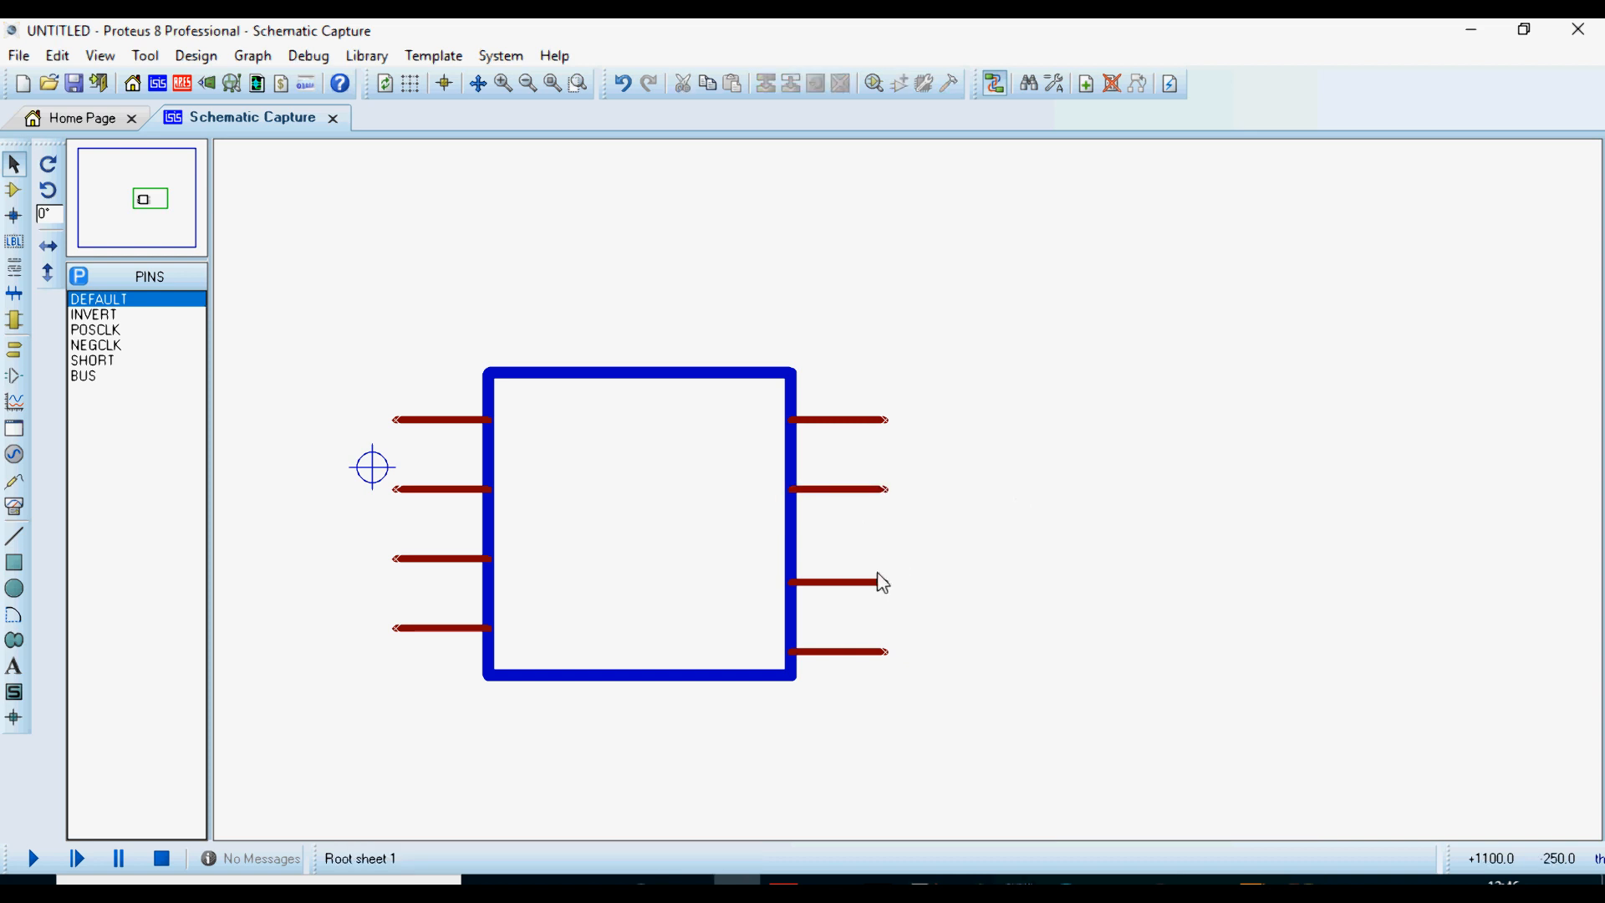
click(849, 583)
drag(859, 601, 859, 576)
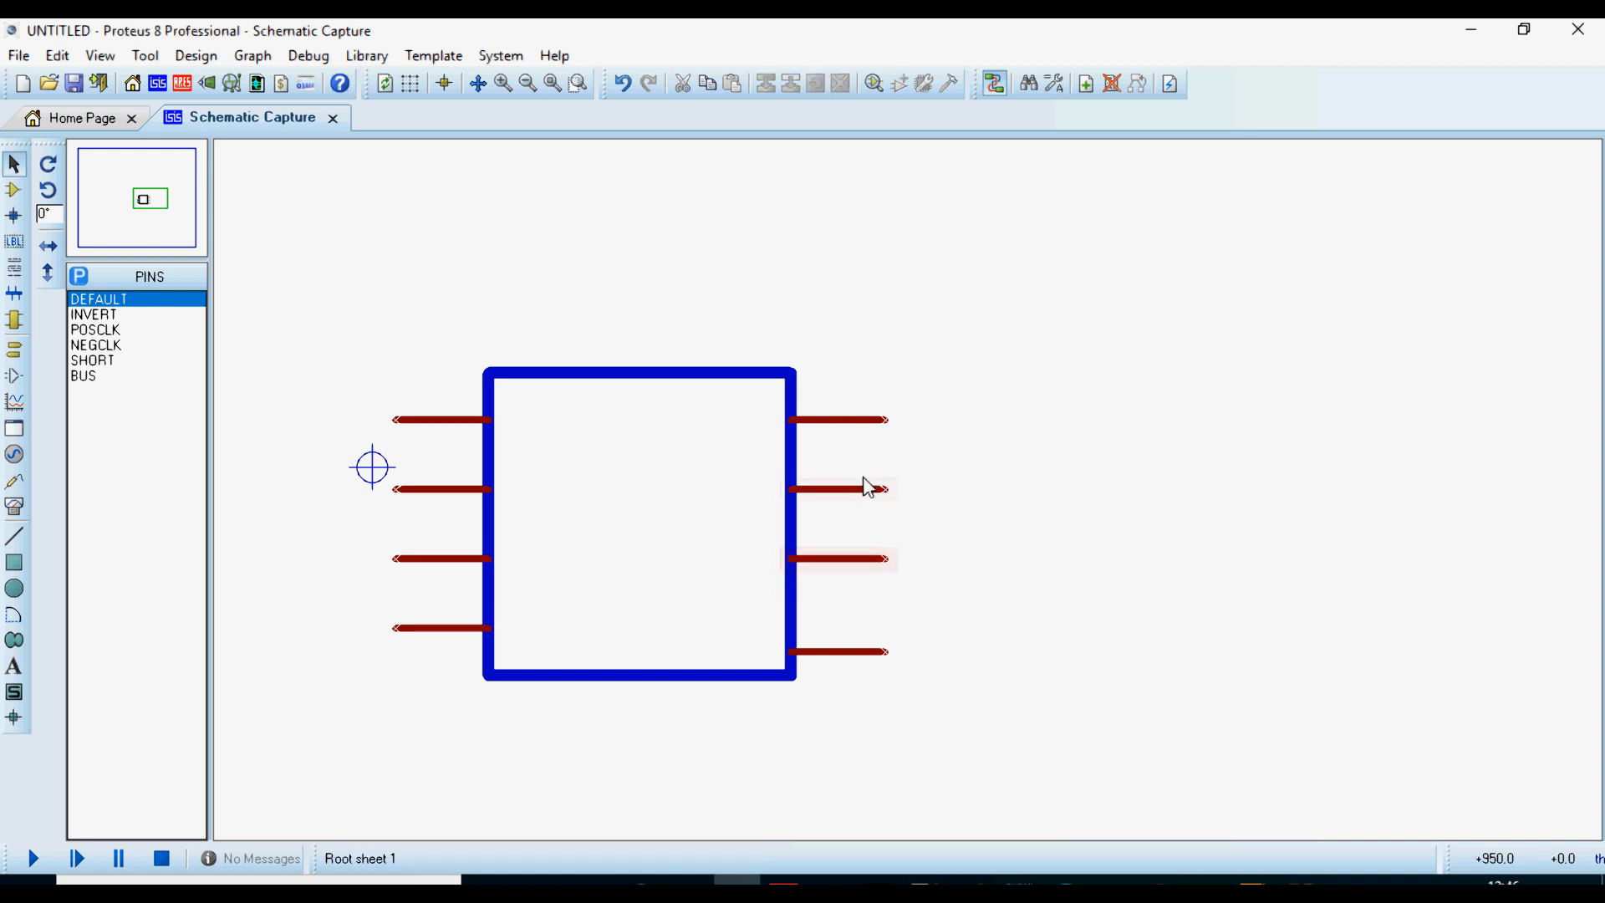
click(846, 655)
drag(834, 662, 837, 640)
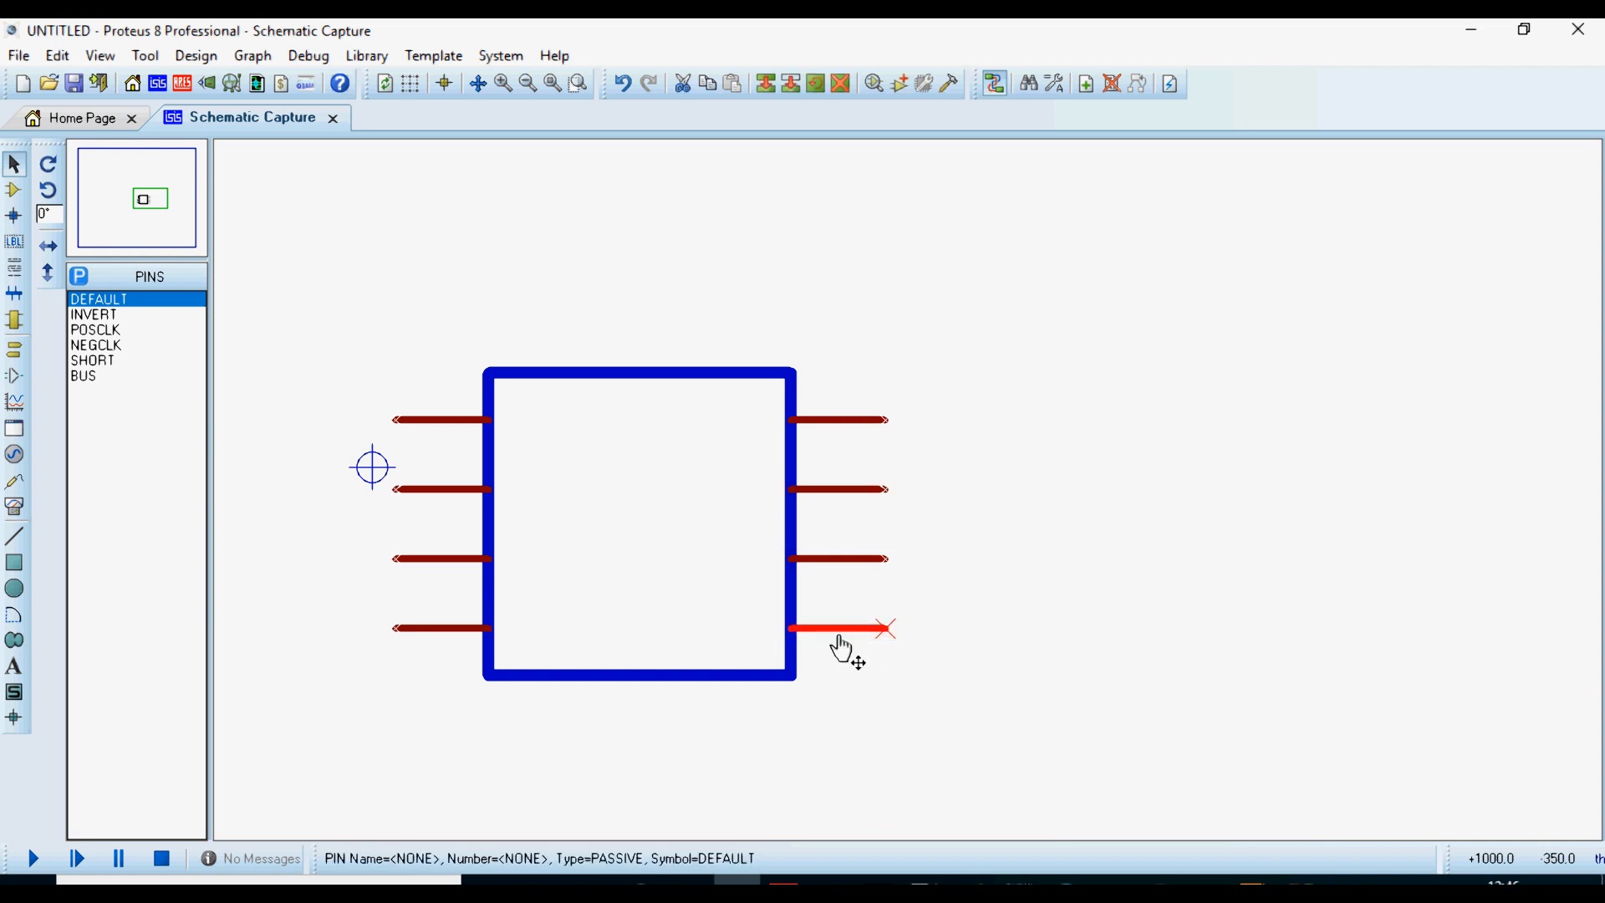
click(980, 591)
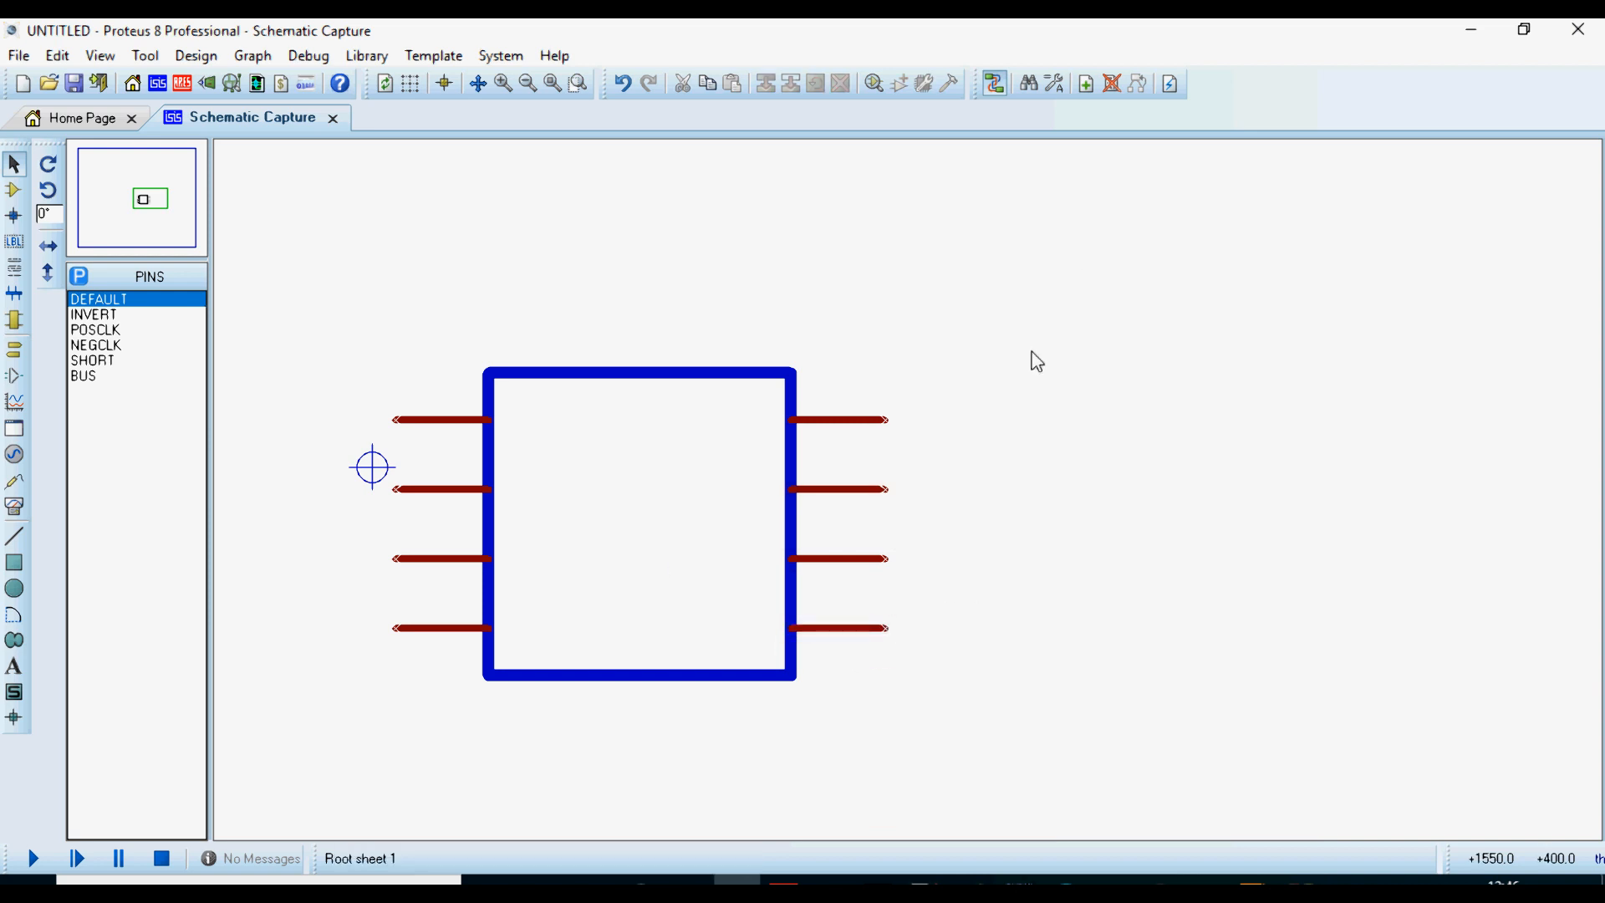
Name the upper-left pin O1, give it default pin number 1 and set its electrical type to Output
scroll(1038, 385, down, 1)
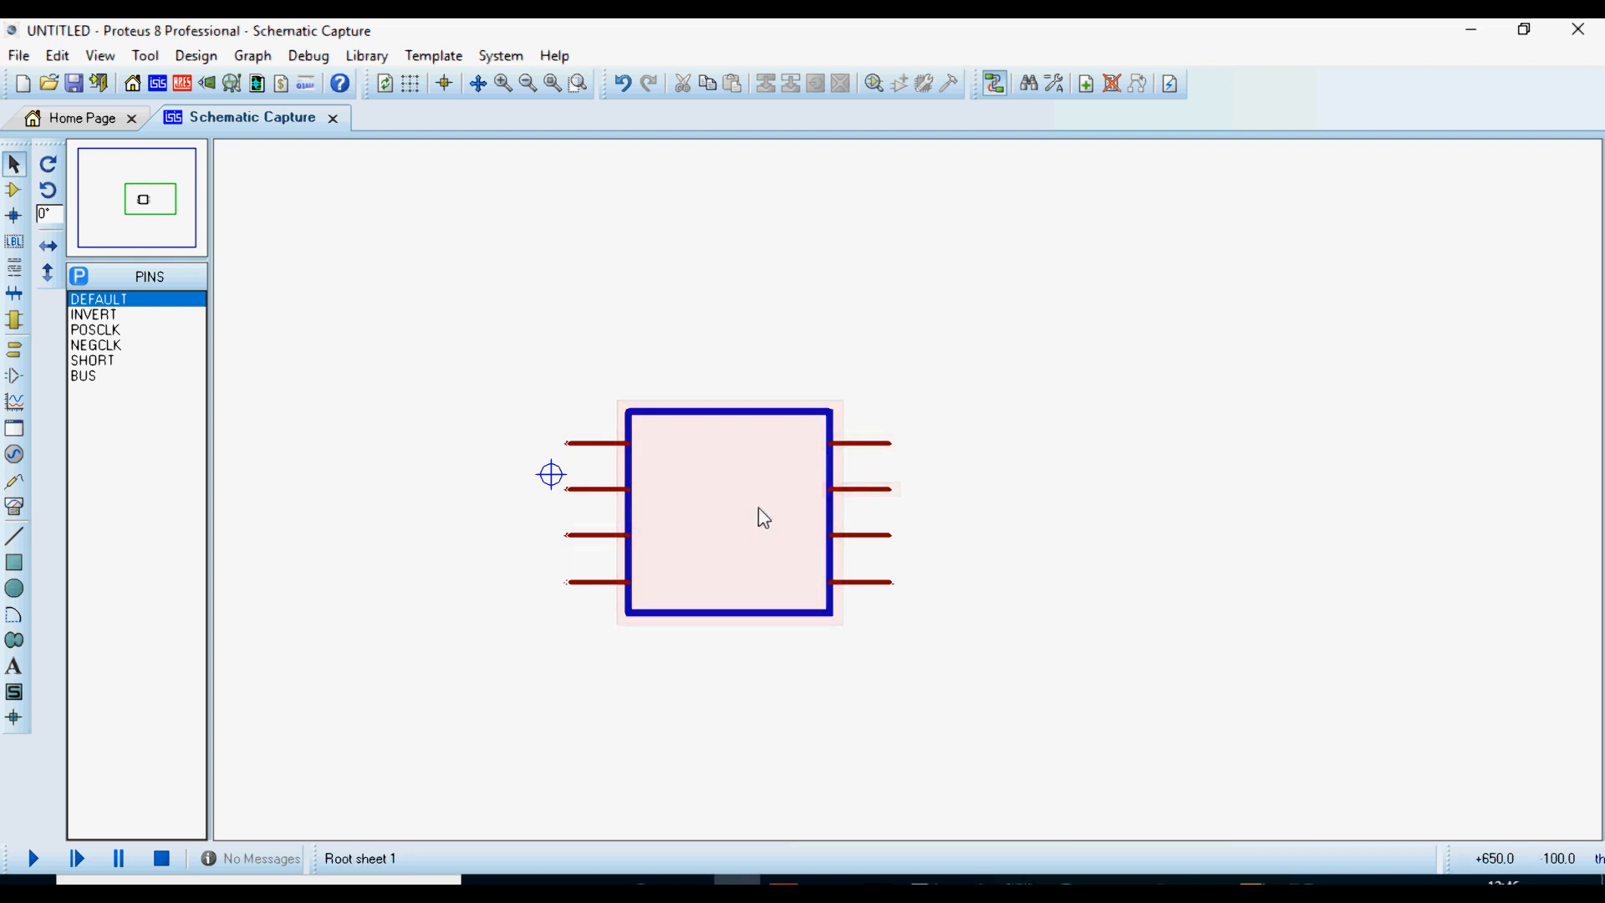
scroll(908, 493, up, 1)
double_click(691, 388)
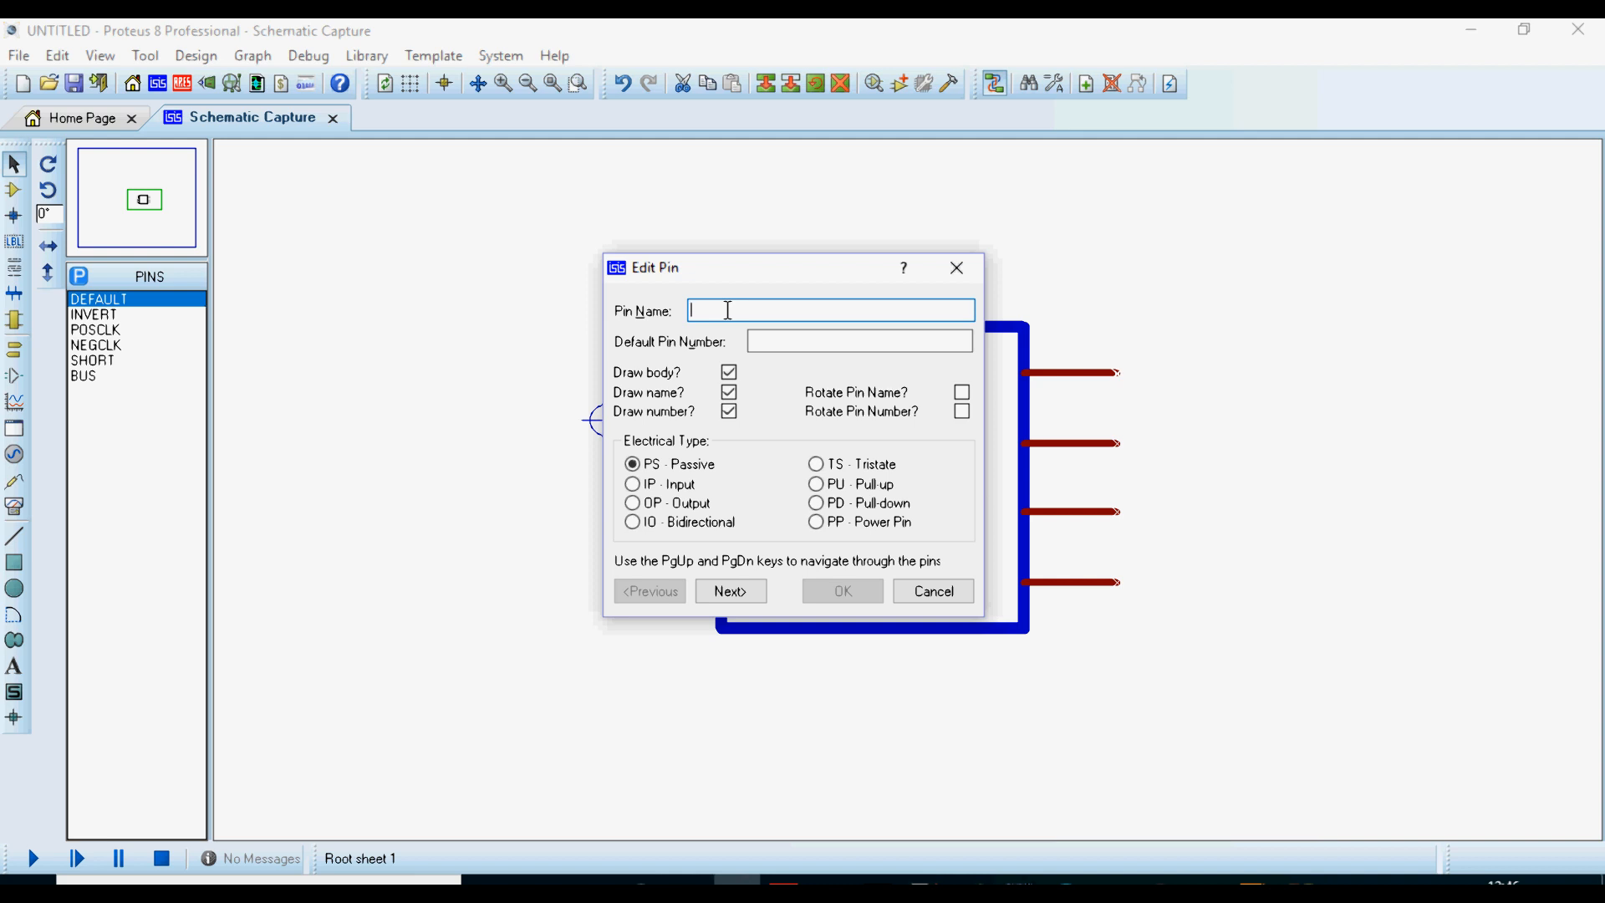
text(d)
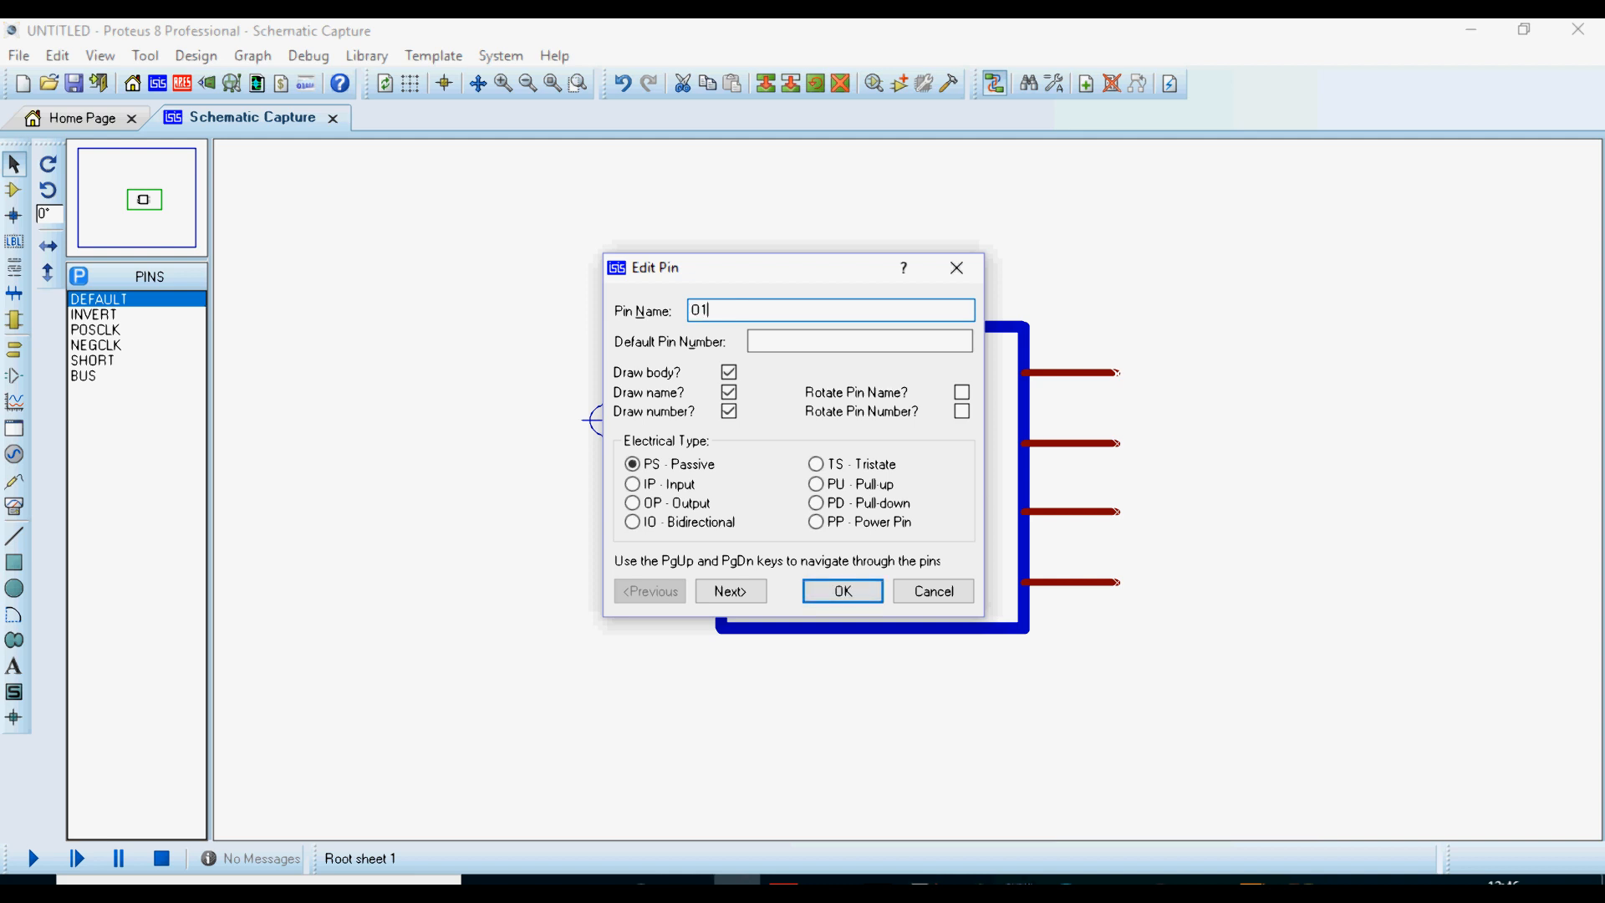
click(776, 340)
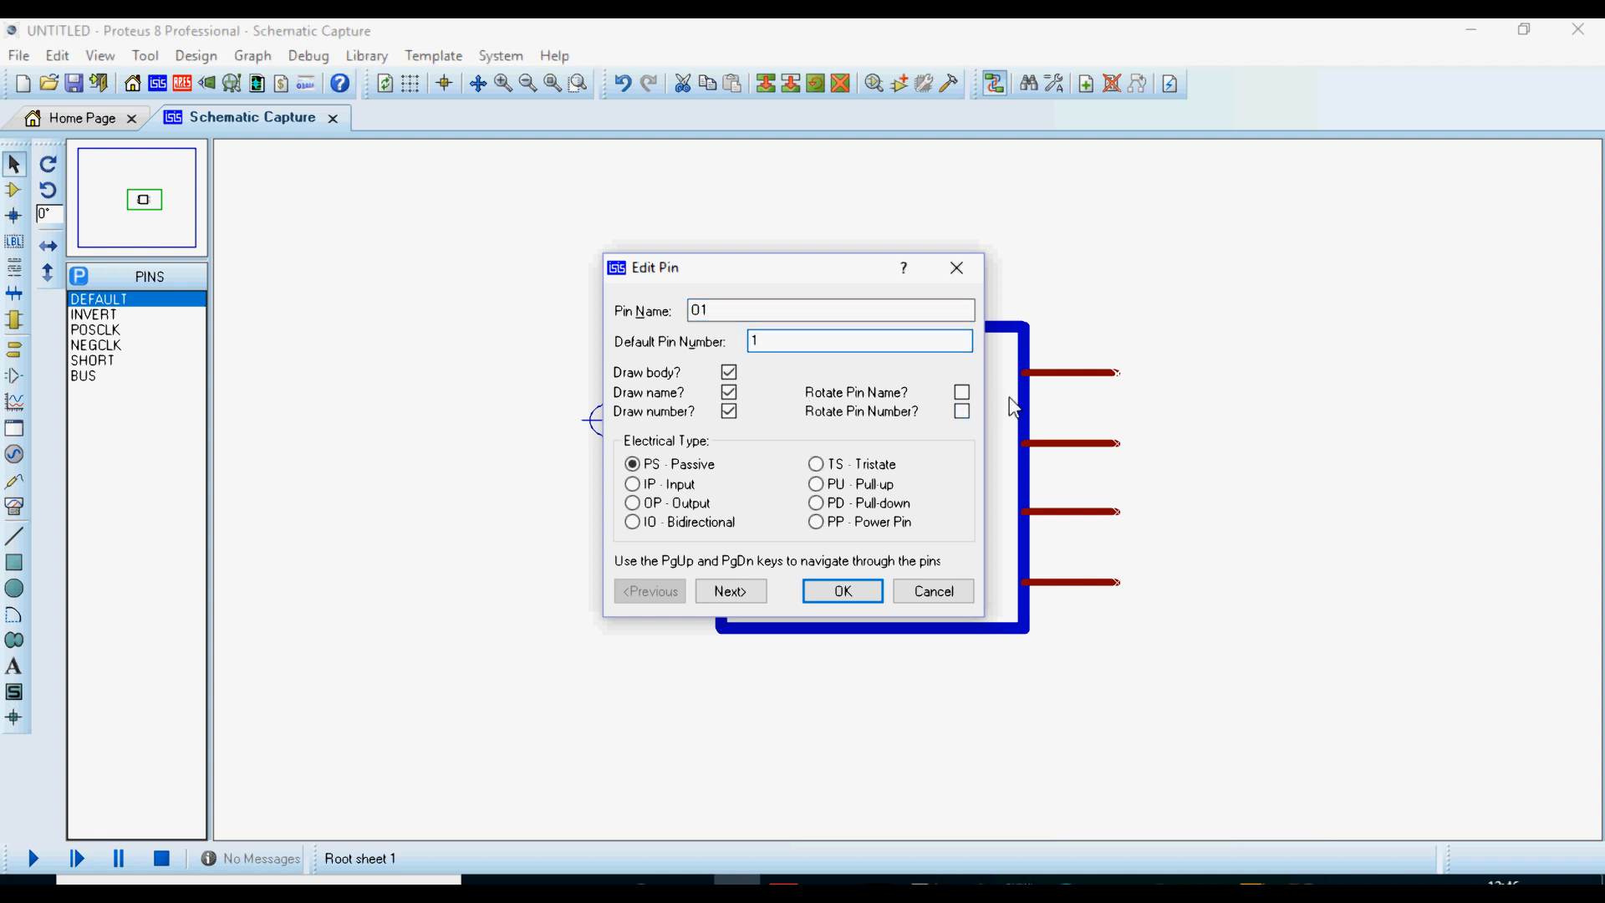
click(633, 503)
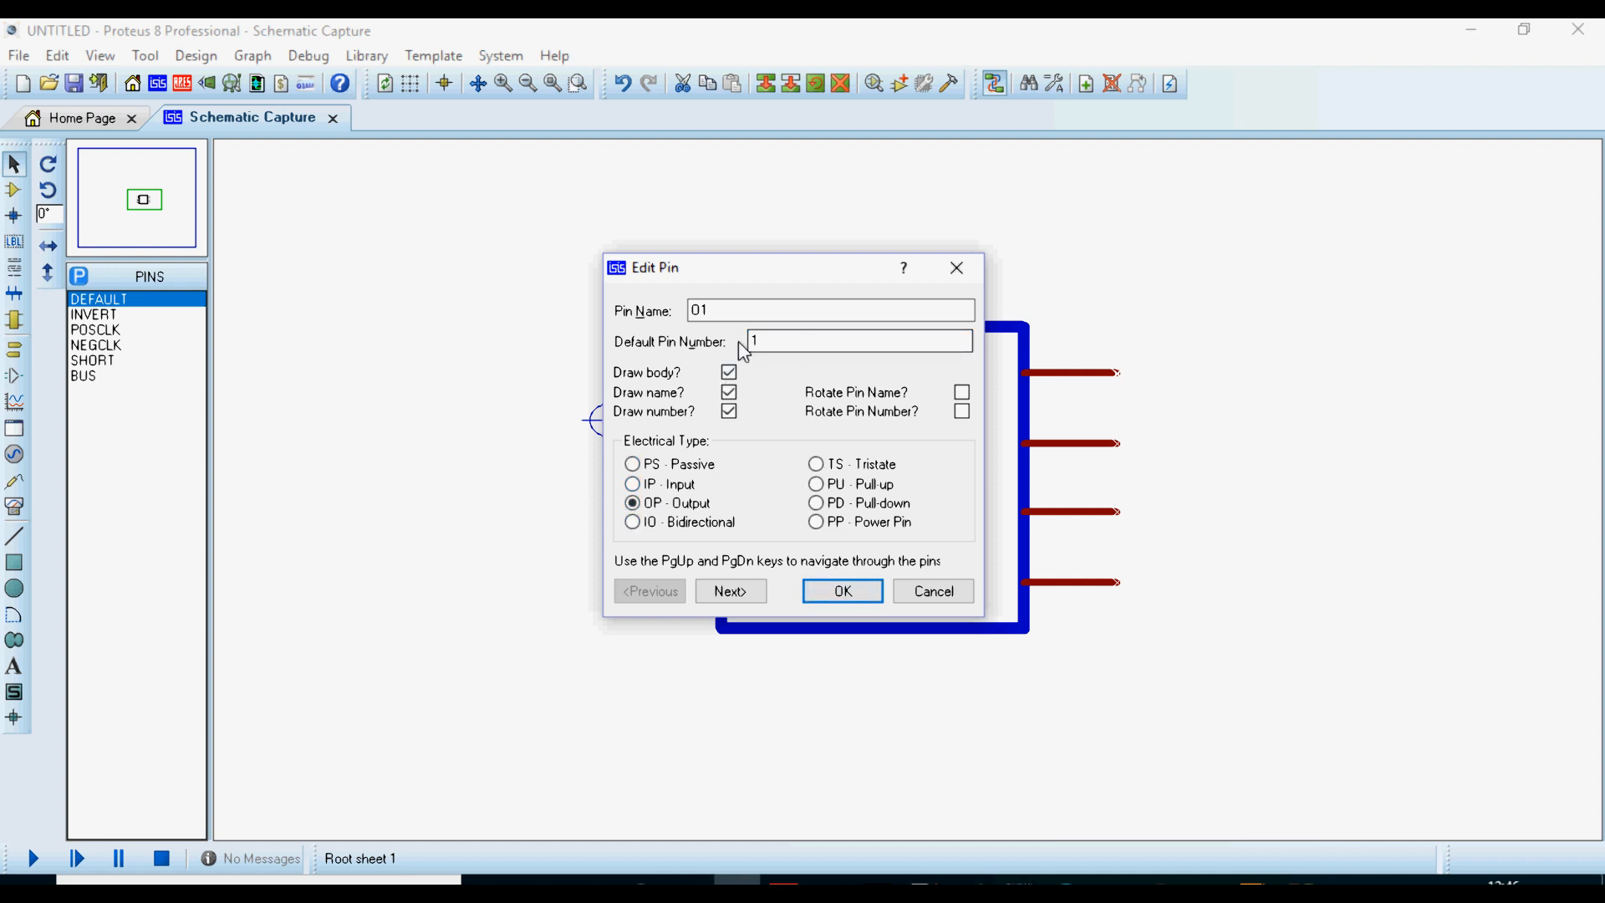
Check pin 1 against the datasheet pinout in Foxit Reader, return to Proteus and accept the pin's settings
click(713, 308)
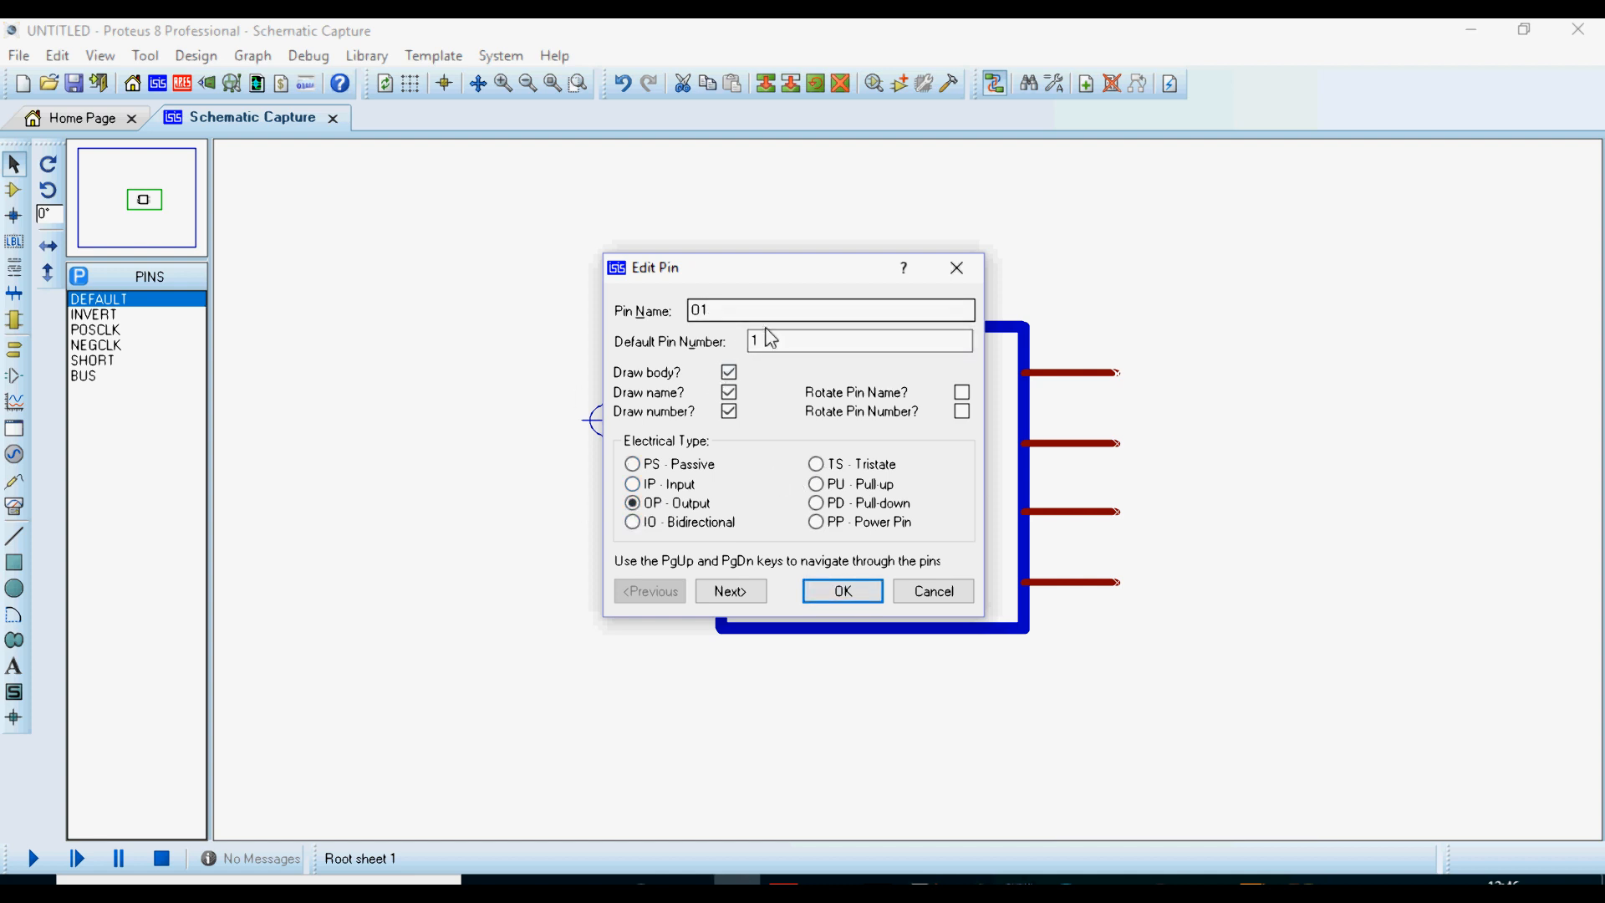
double_click(713, 311)
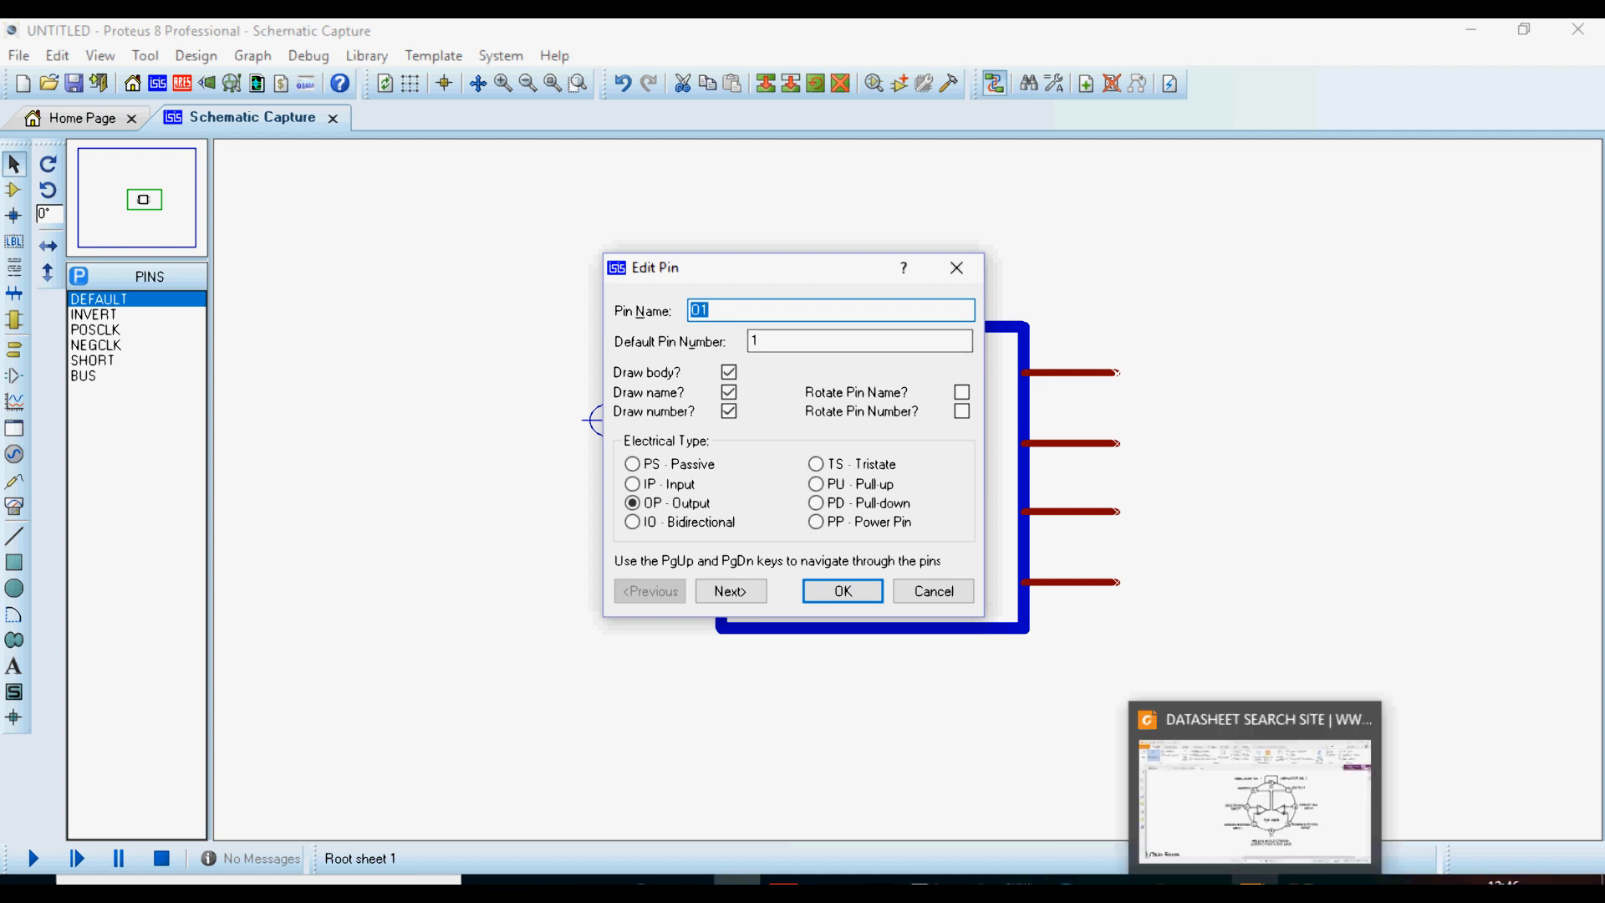
click(1251, 880)
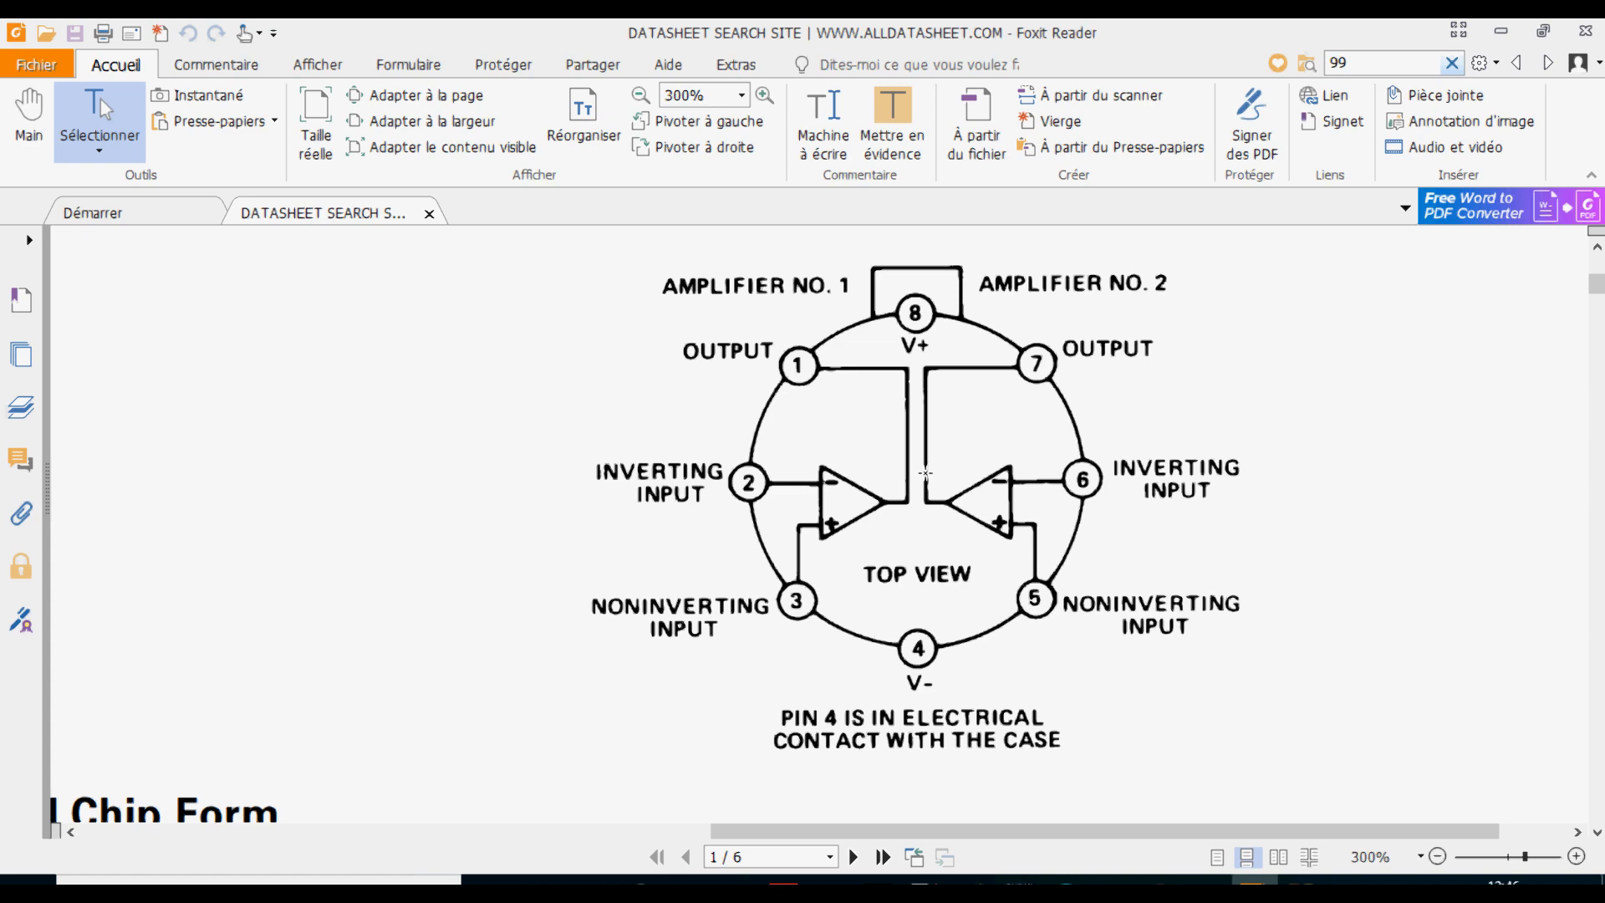
click(737, 879)
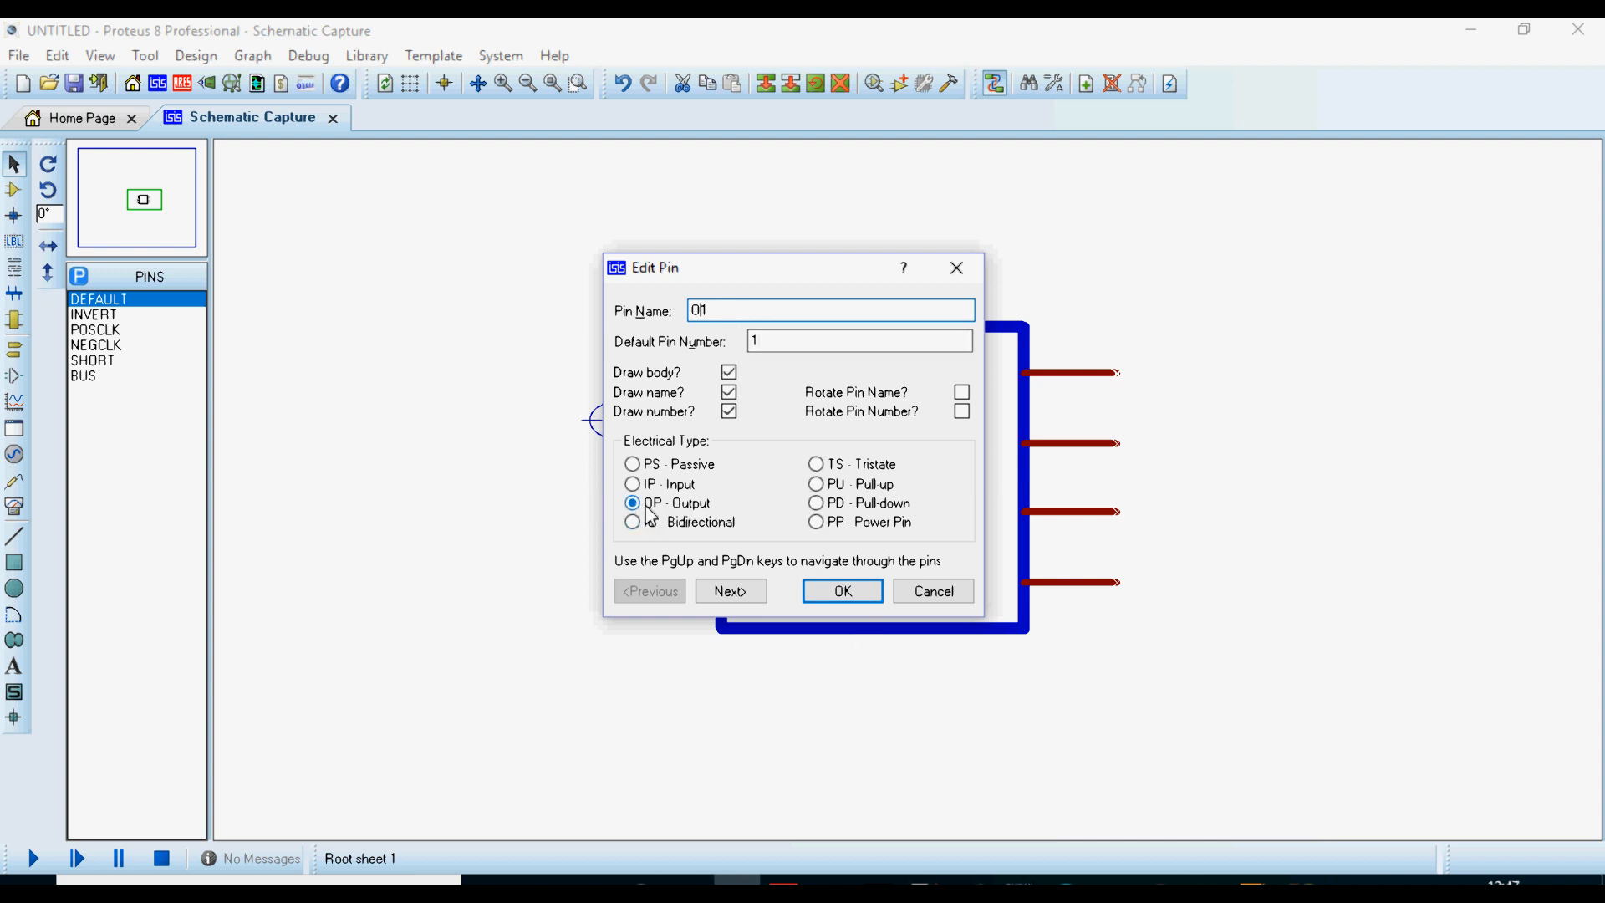
click(834, 592)
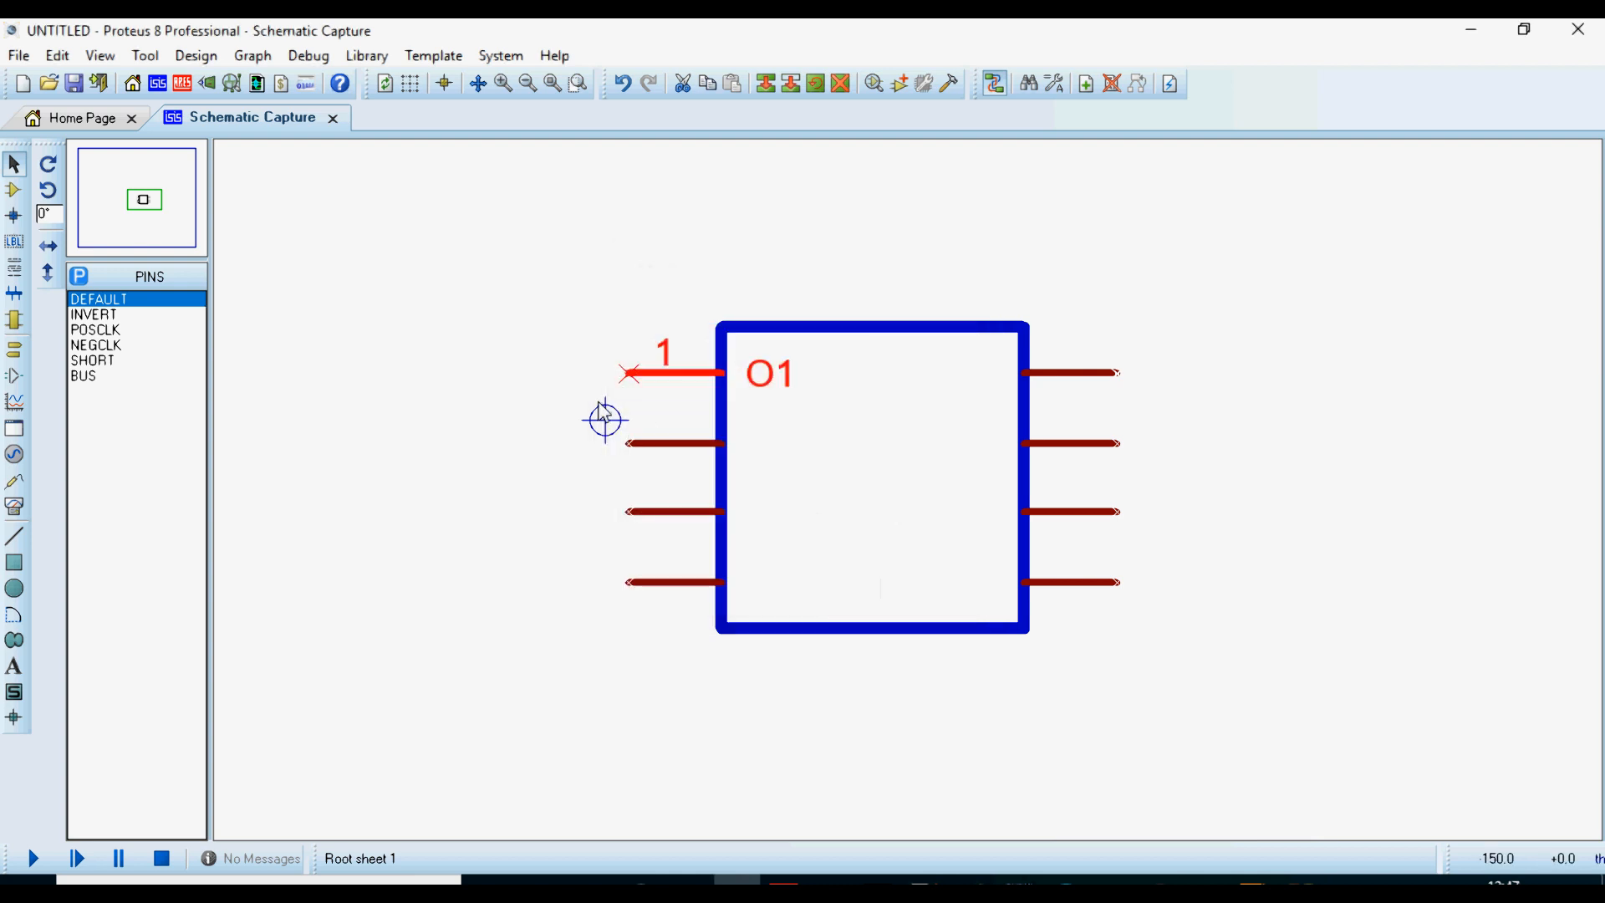
Name the second left-hand pin V1-, number it 2, set it as Input and advance to the next pin
double_click(649, 459)
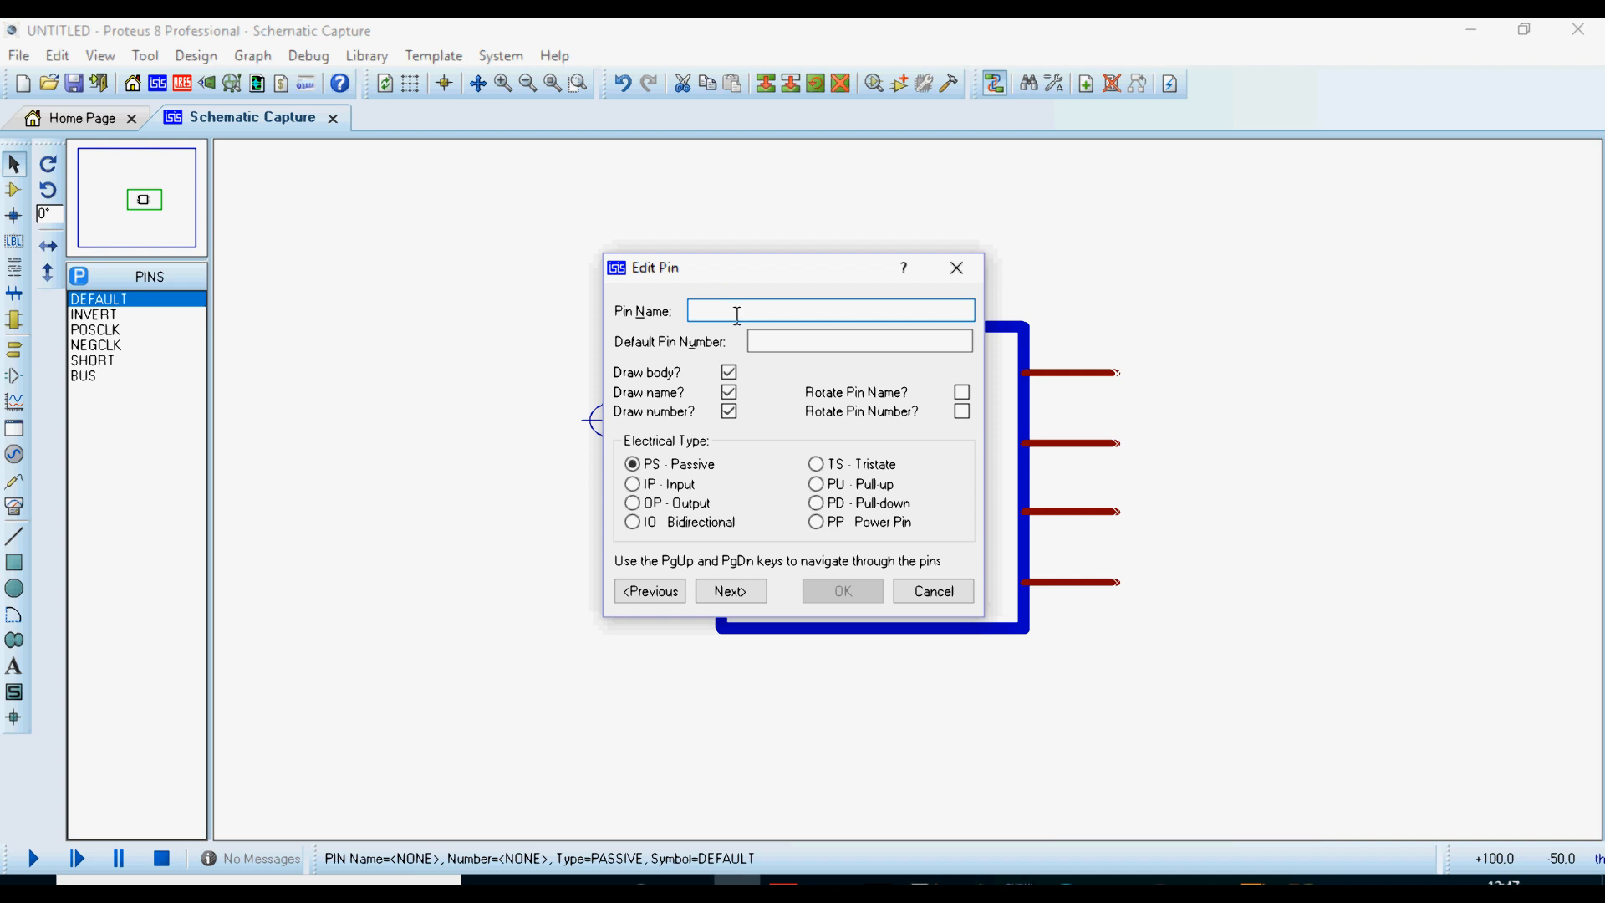
text(V1-)
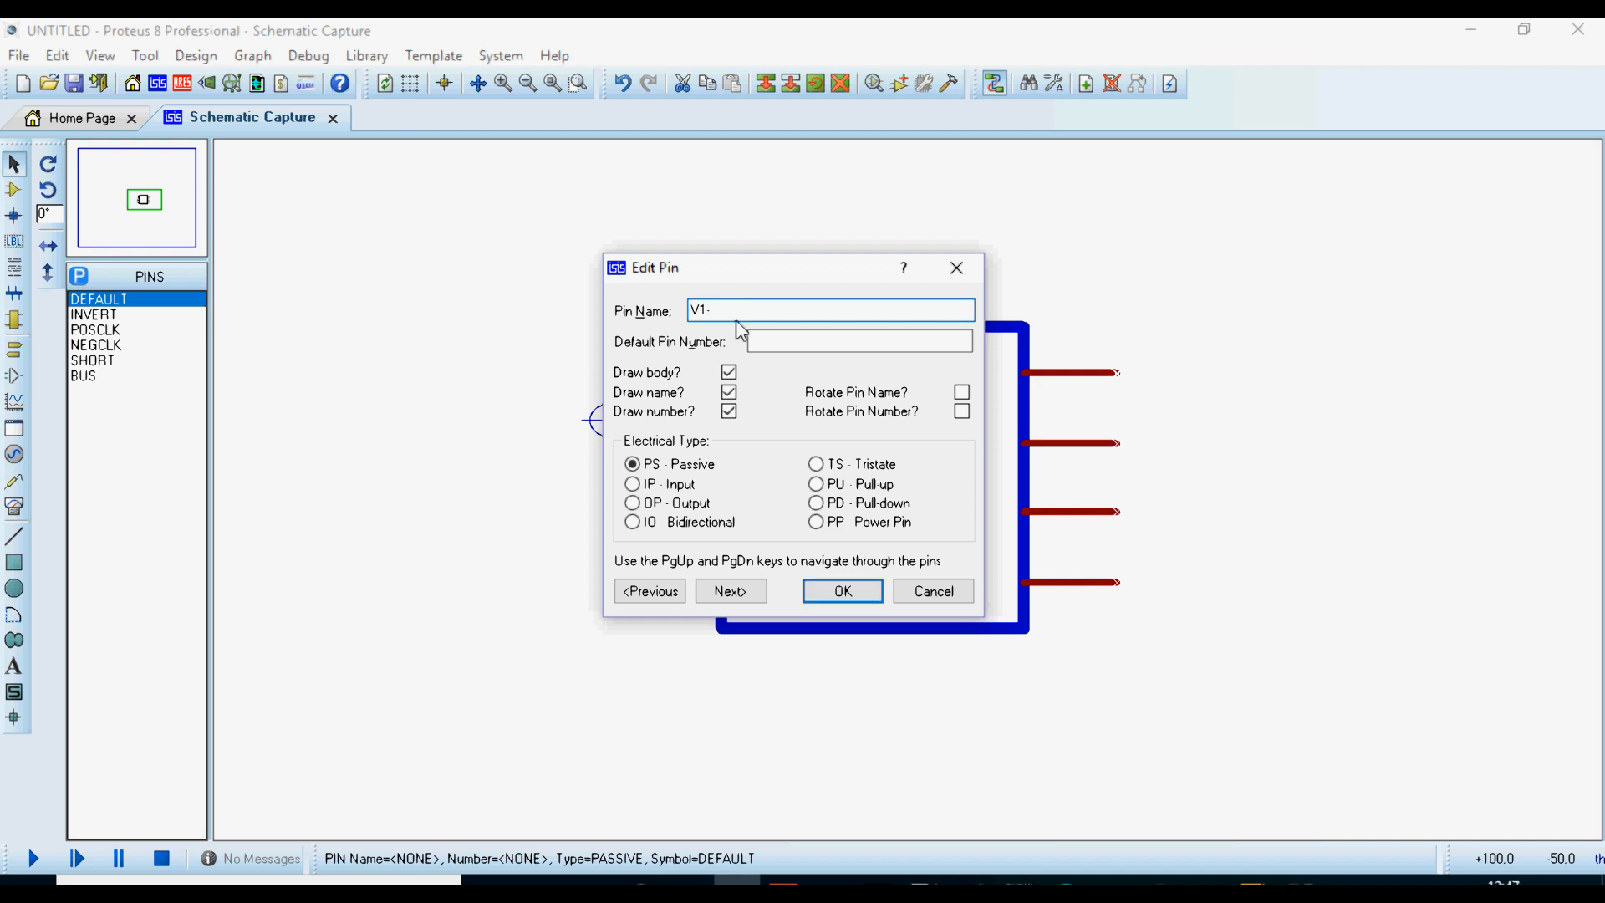
click(754, 339)
click(640, 487)
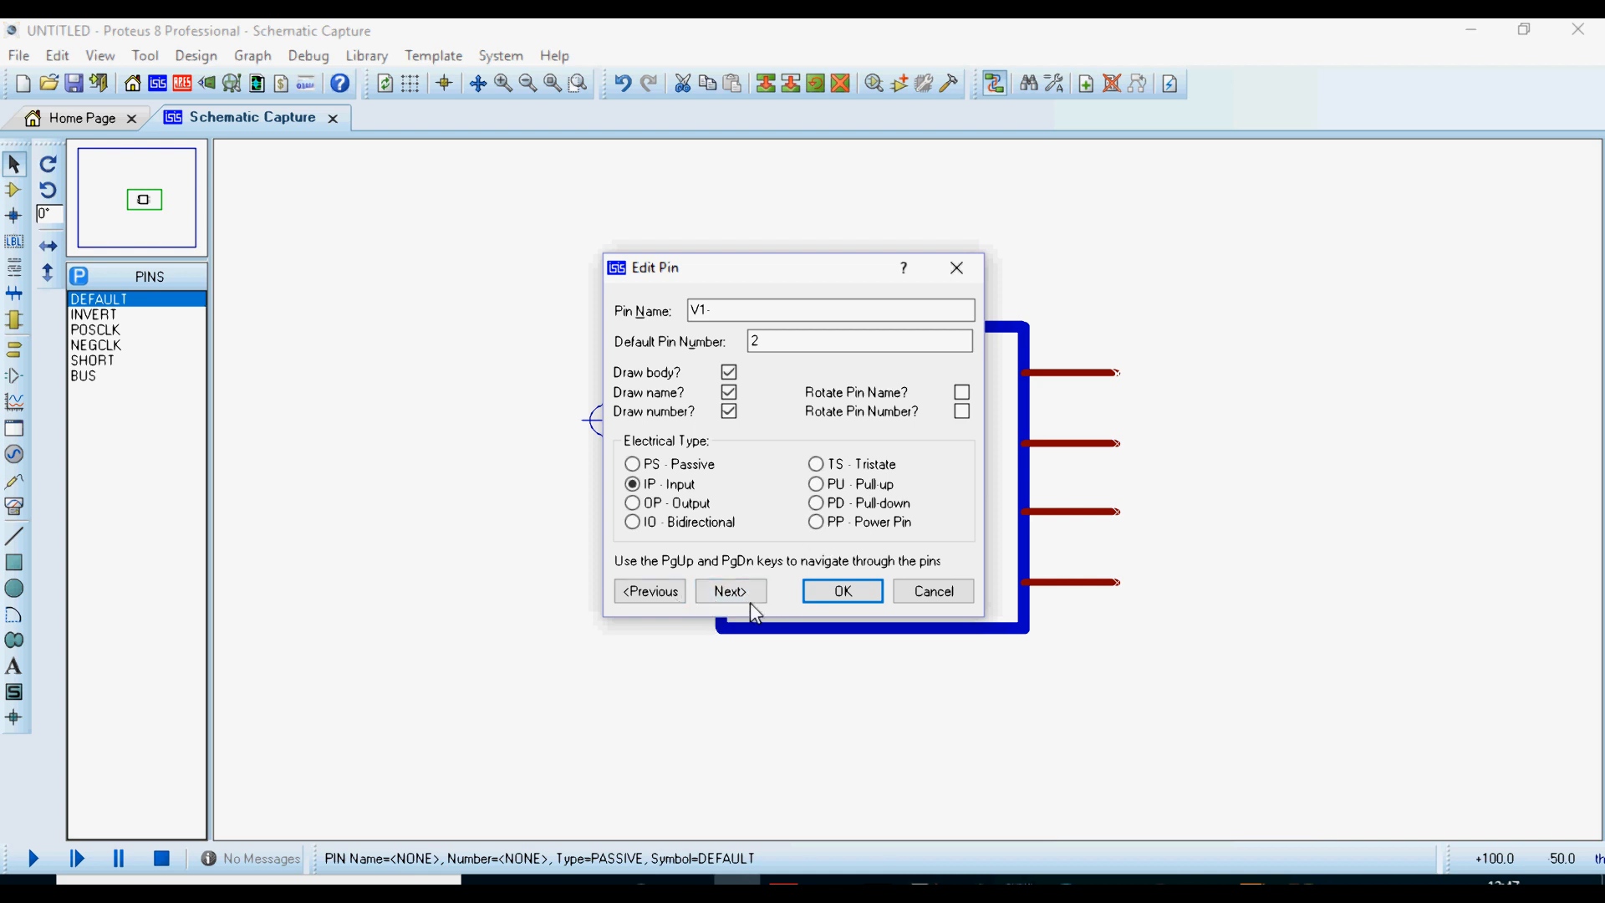
click(750, 599)
Move the Edit Pin dialog off the left-hand pins and define the third pin as V1+, number 3, type Input
drag(712, 272, 1192, 344)
click(1179, 367)
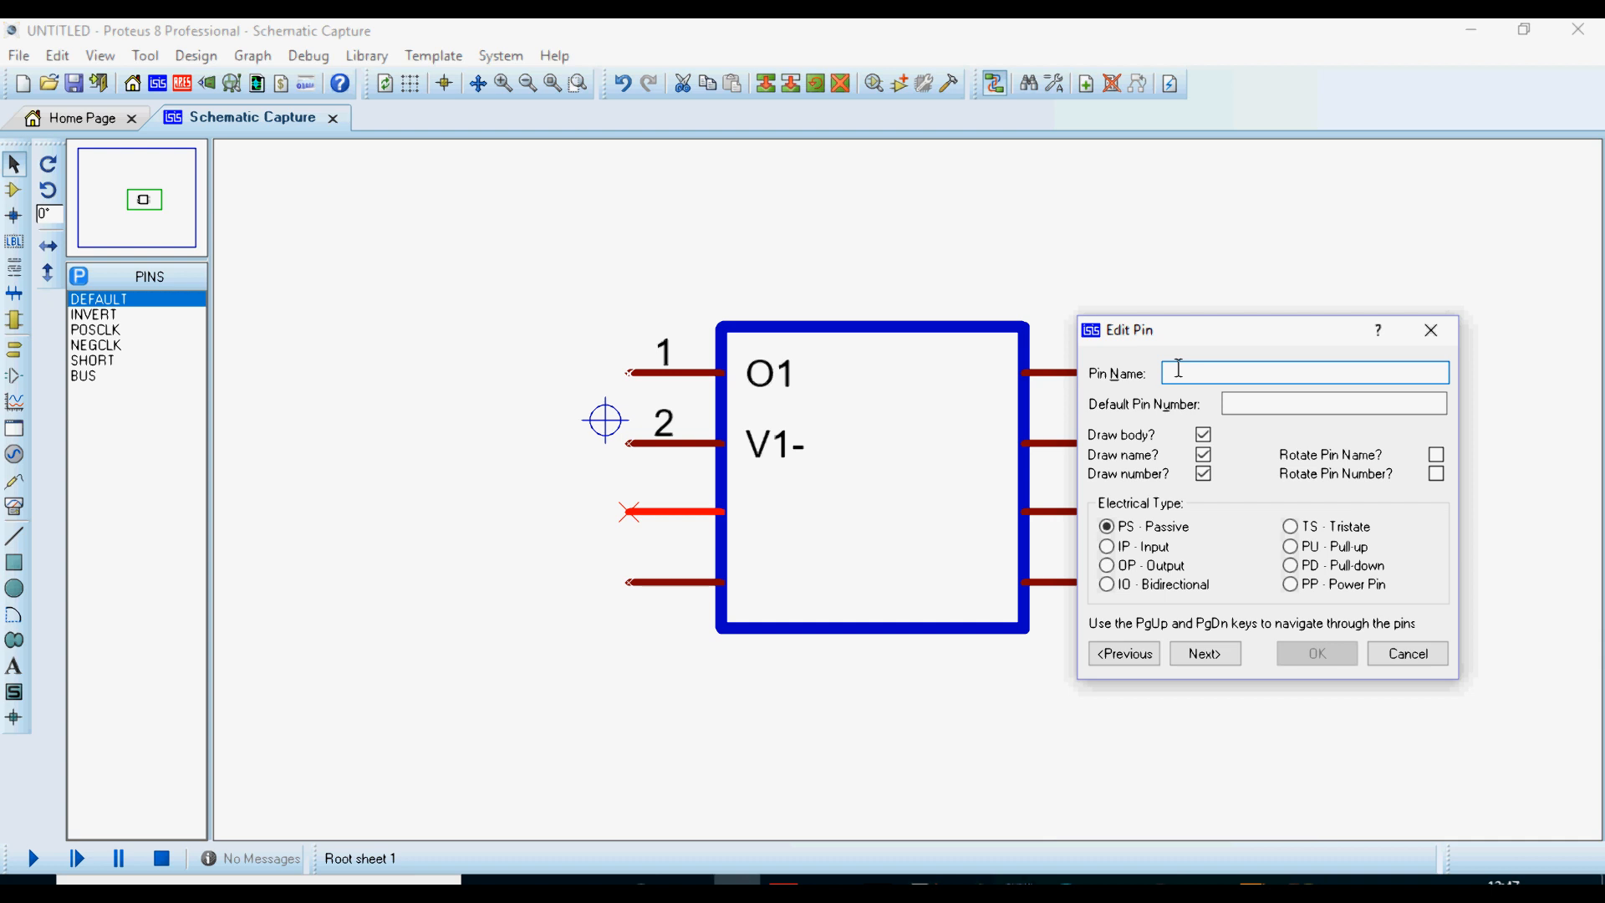
text(V1+)
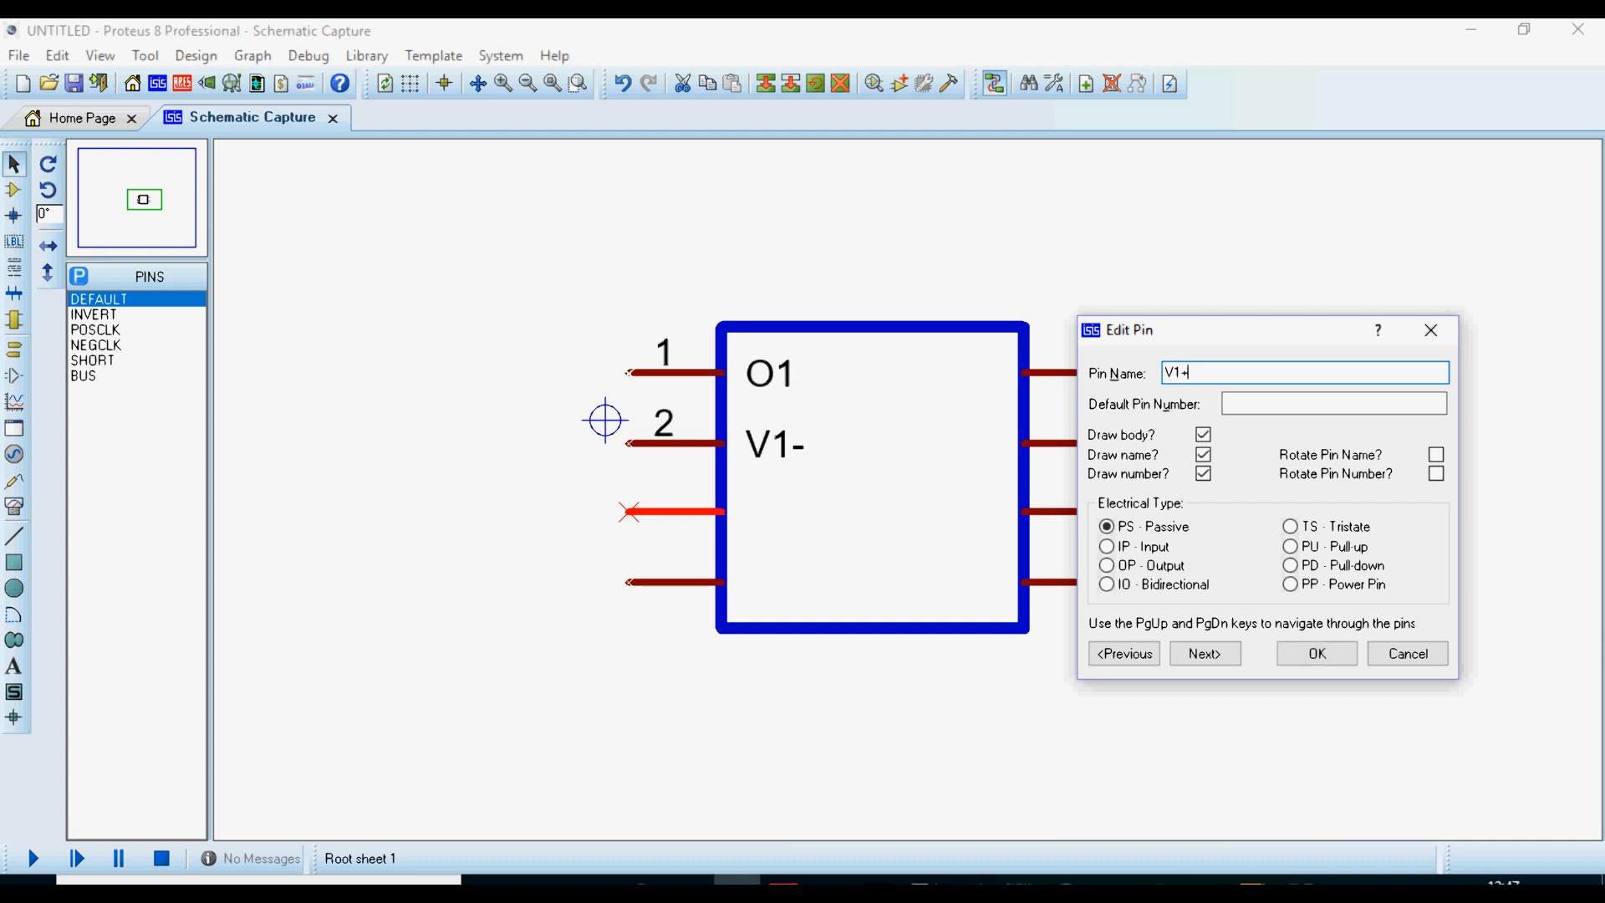
click(1250, 403)
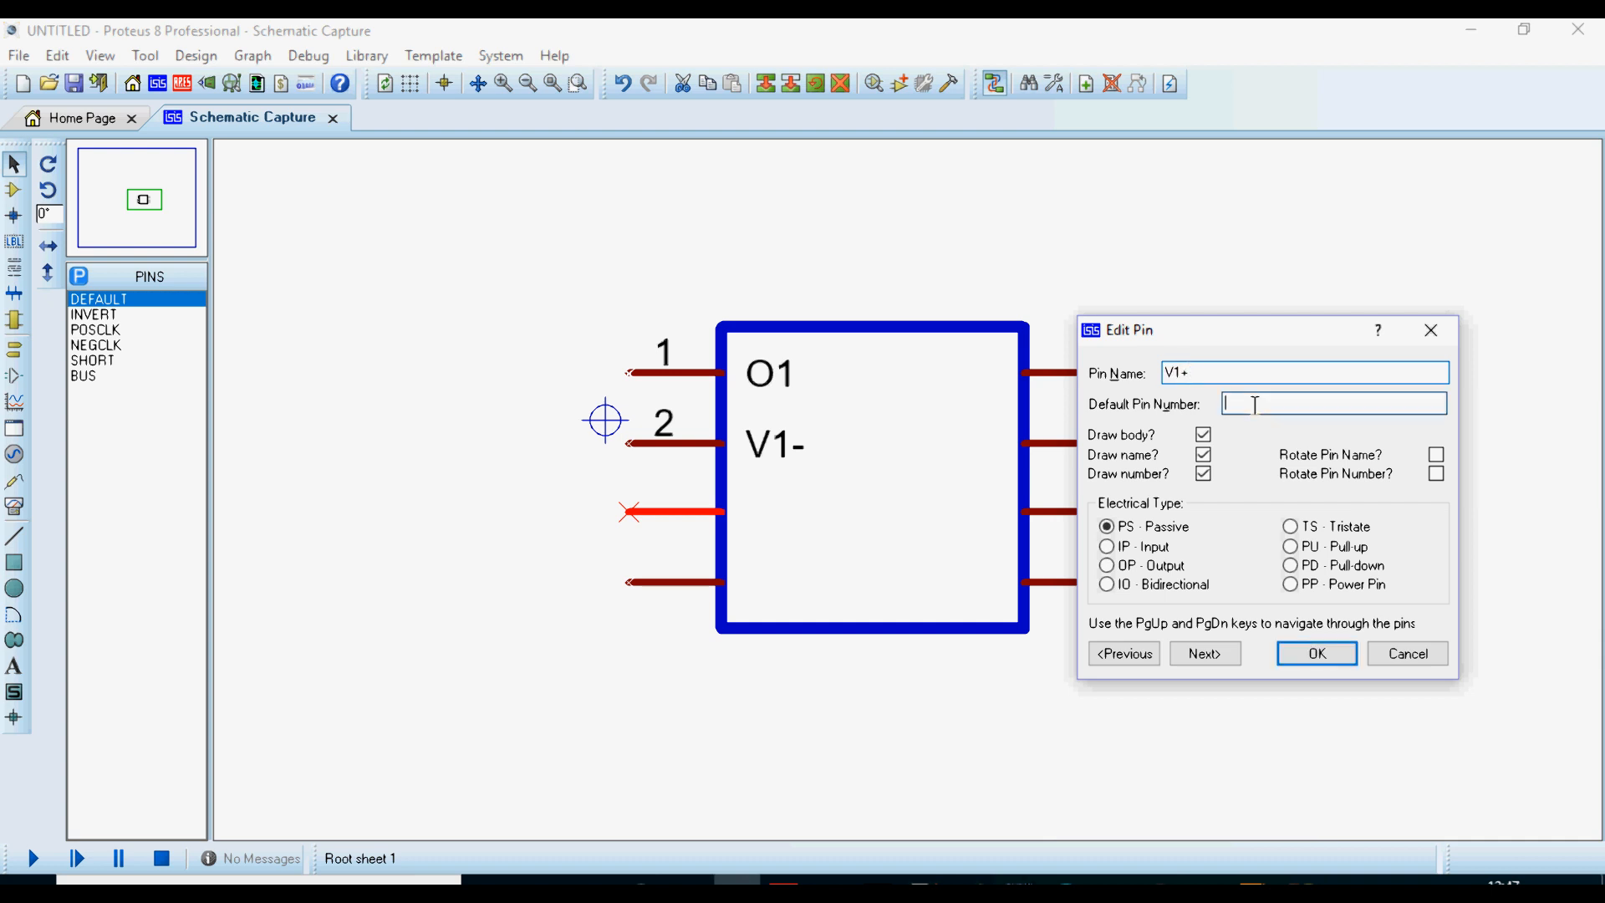
text(3)
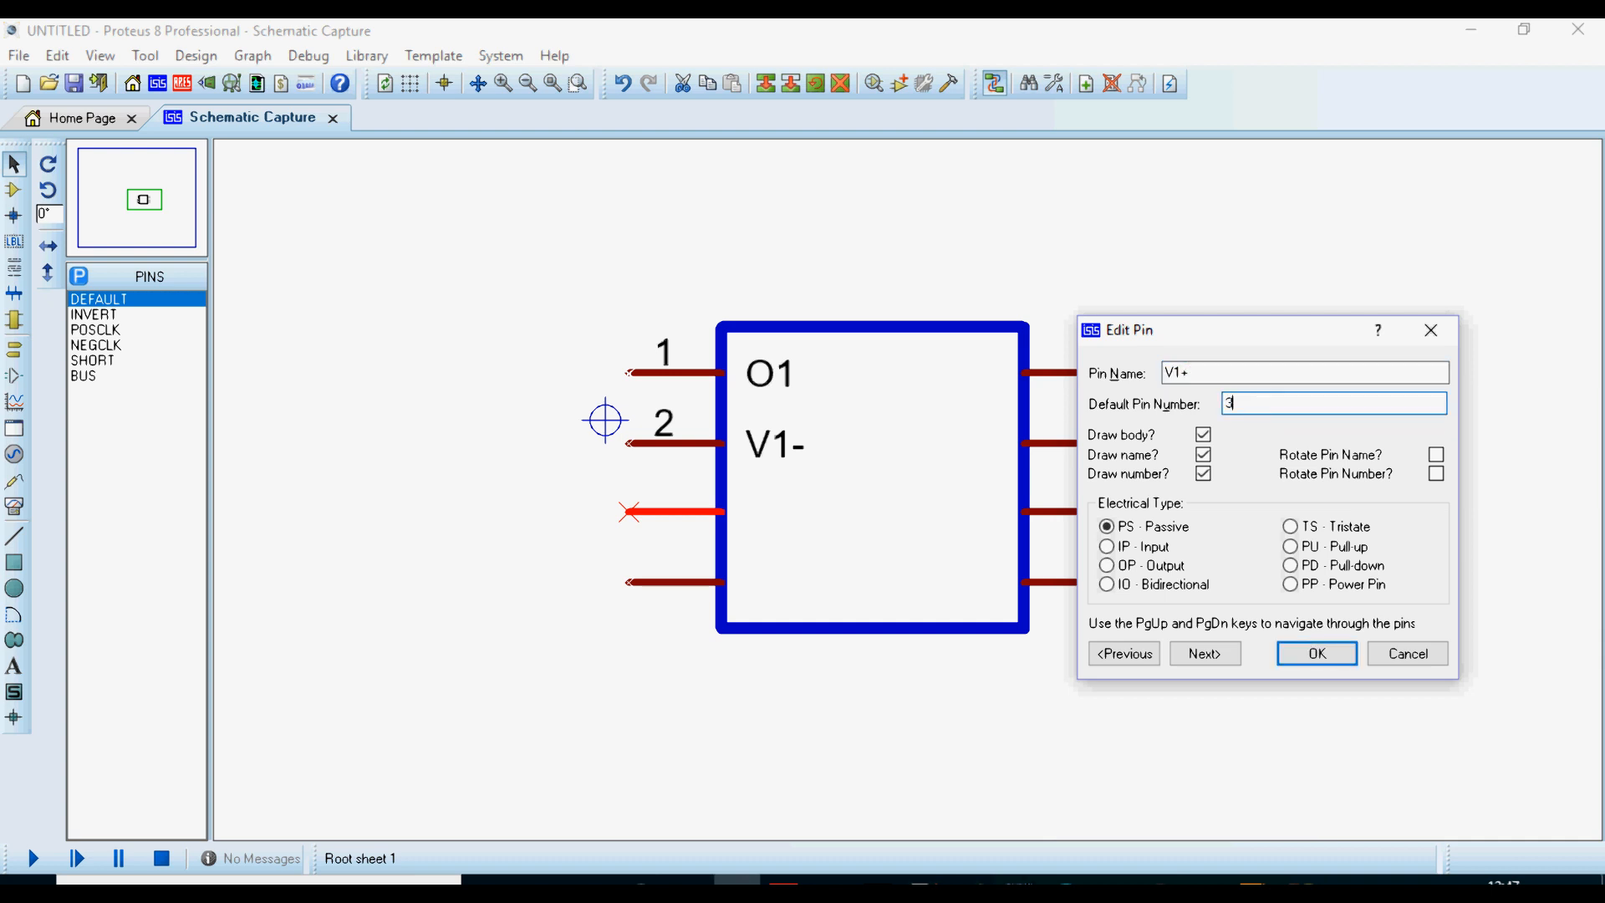
click(1107, 546)
click(1213, 651)
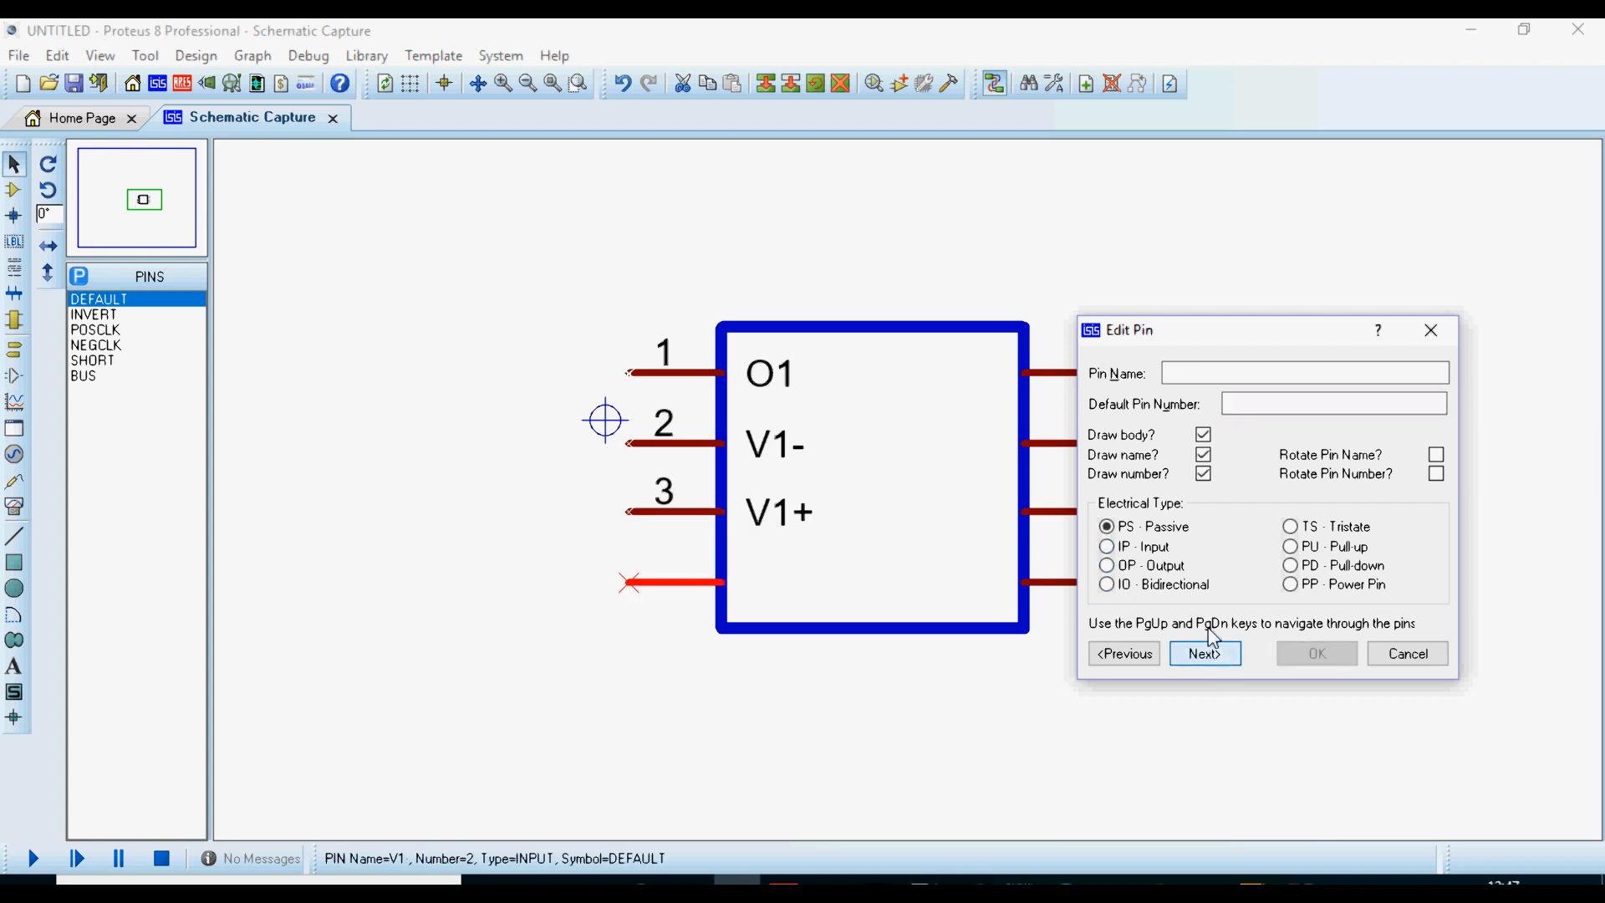
Define the lowest left-hand pin as V-, number 4, with the Power Pin electrical type
click(1240, 374)
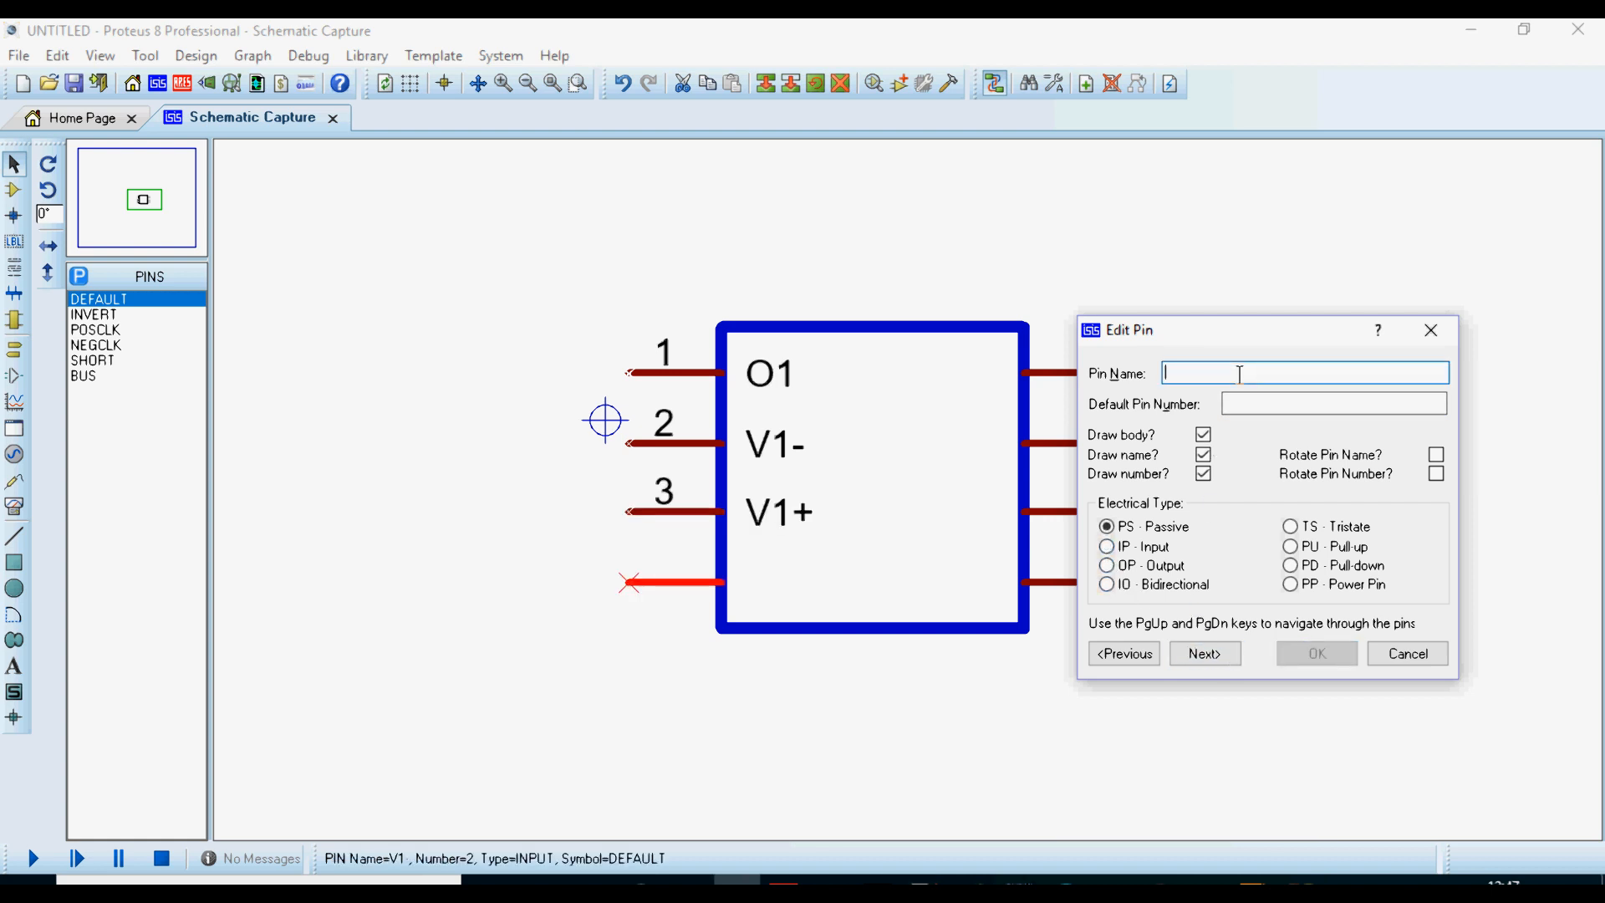
text(V)
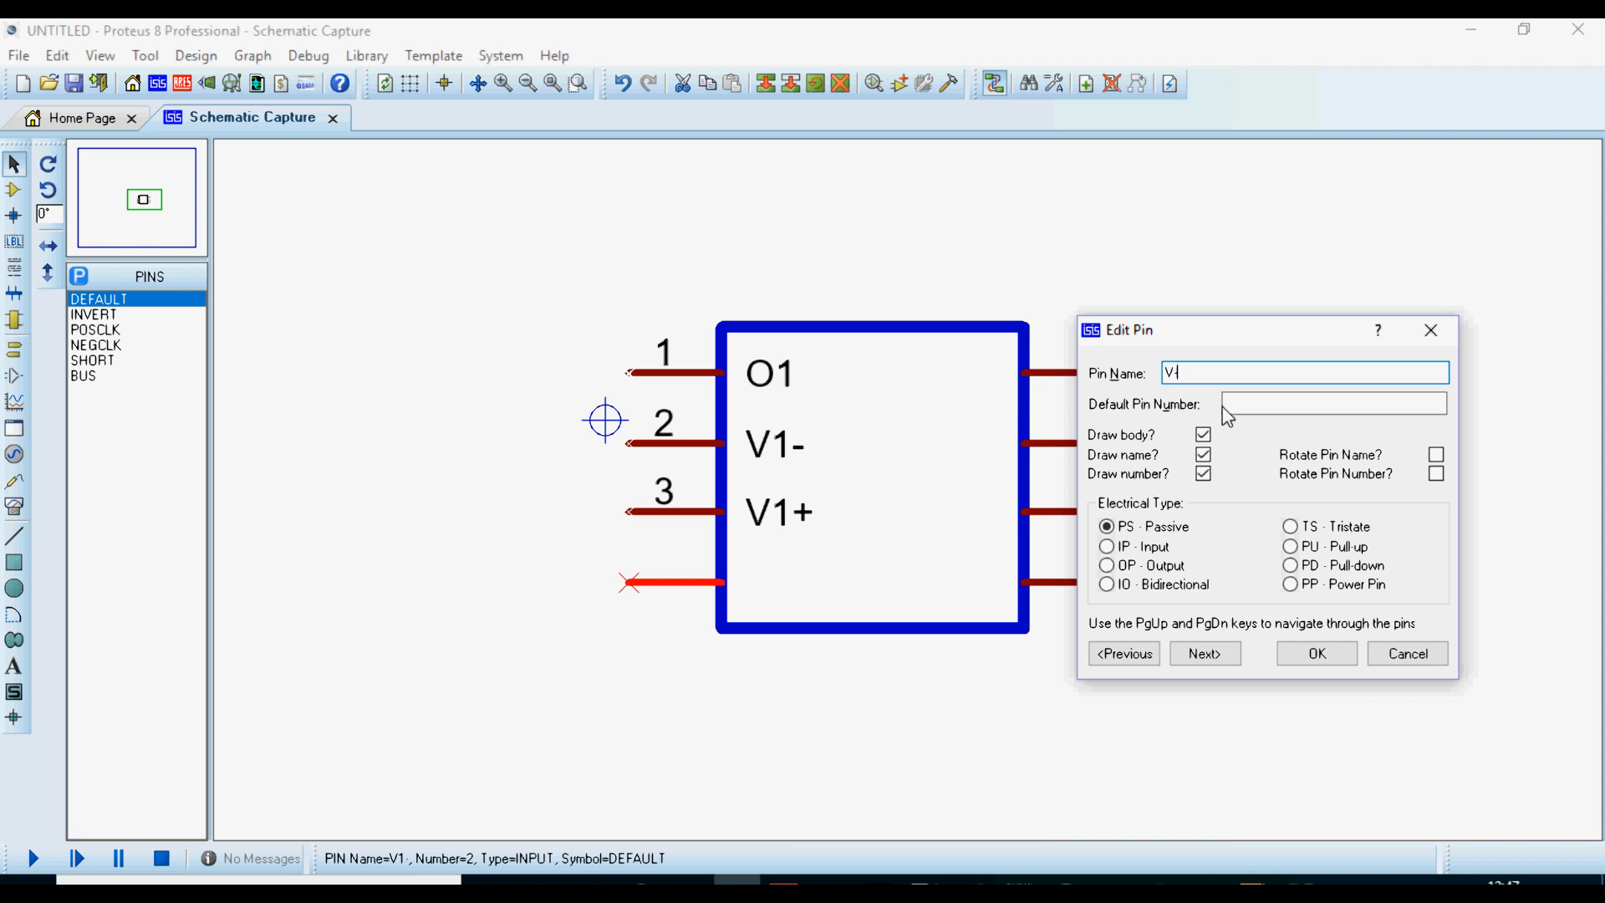
drag(1195, 373, 1145, 368)
click(1290, 584)
click(1282, 405)
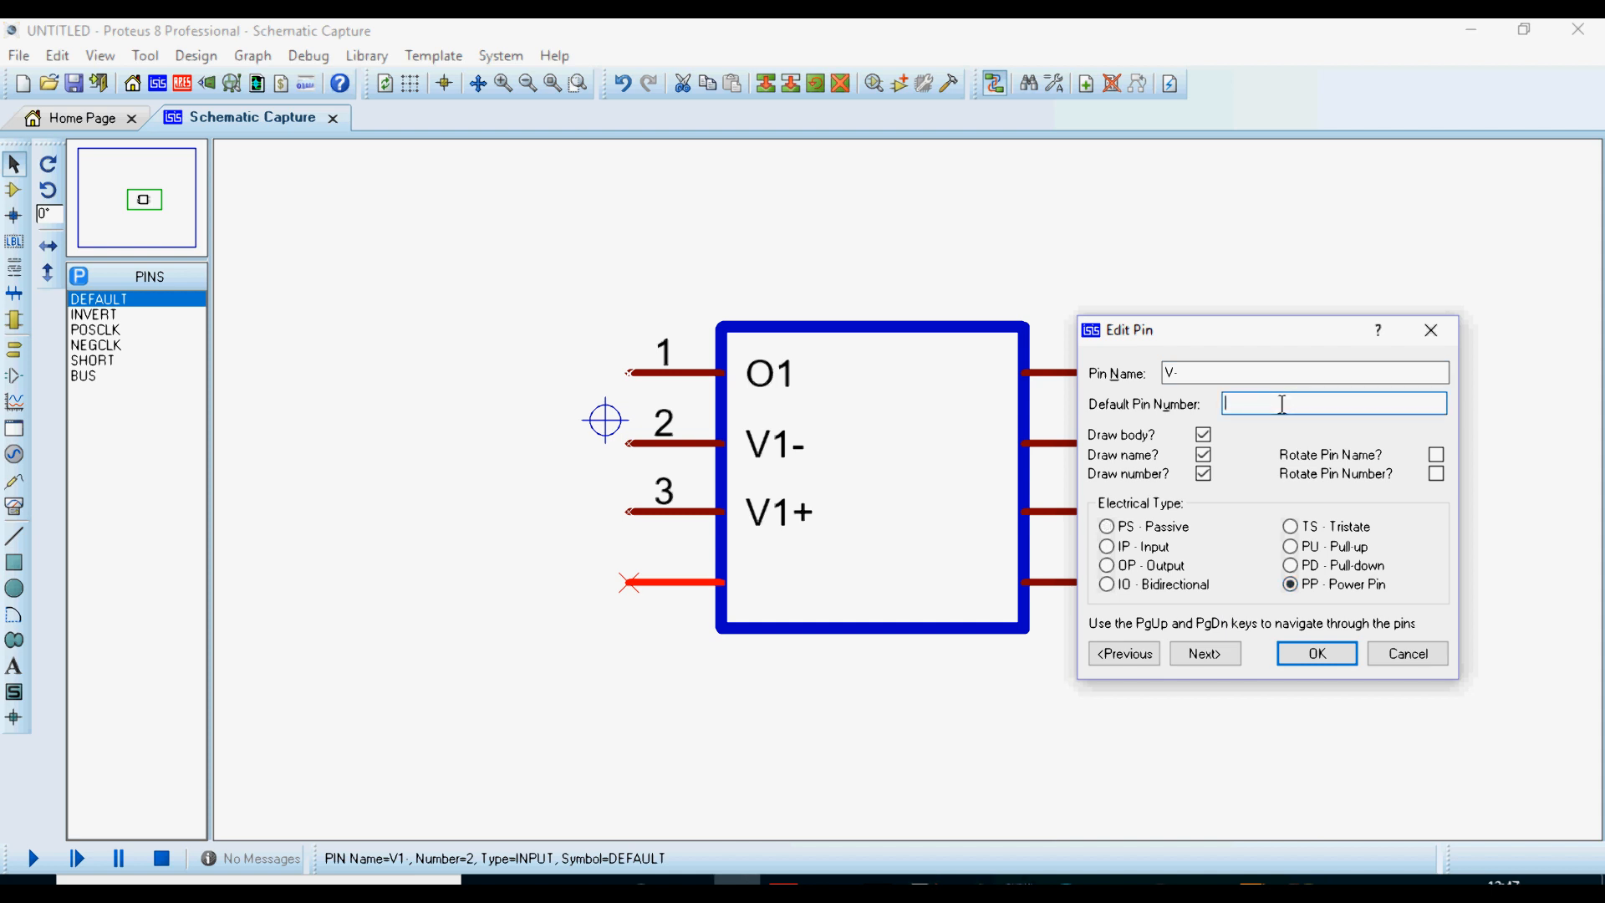
text(4)
click(1214, 653)
Define the uppermost right-hand pin as V2+, number 5, with the Input electrical type
click(1239, 375)
text(V2+)
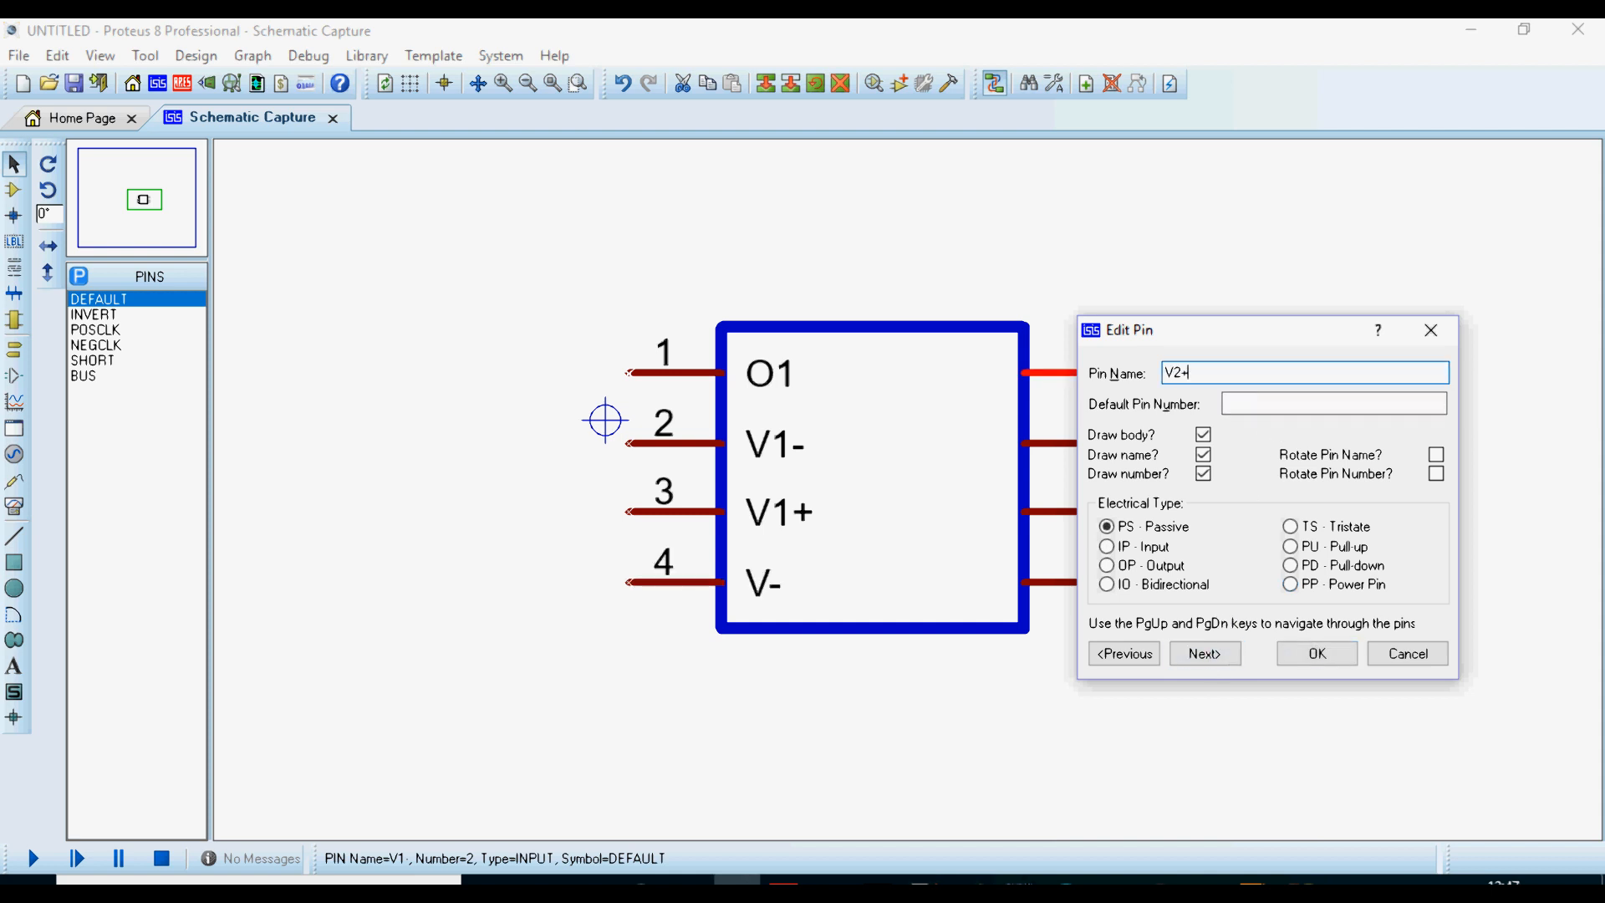
click(1254, 404)
text(5)
click(1107, 546)
click(1205, 654)
Define the second right-hand pin as V2-, number 6, with the Output electrical type
click(1228, 371)
text(V2-)
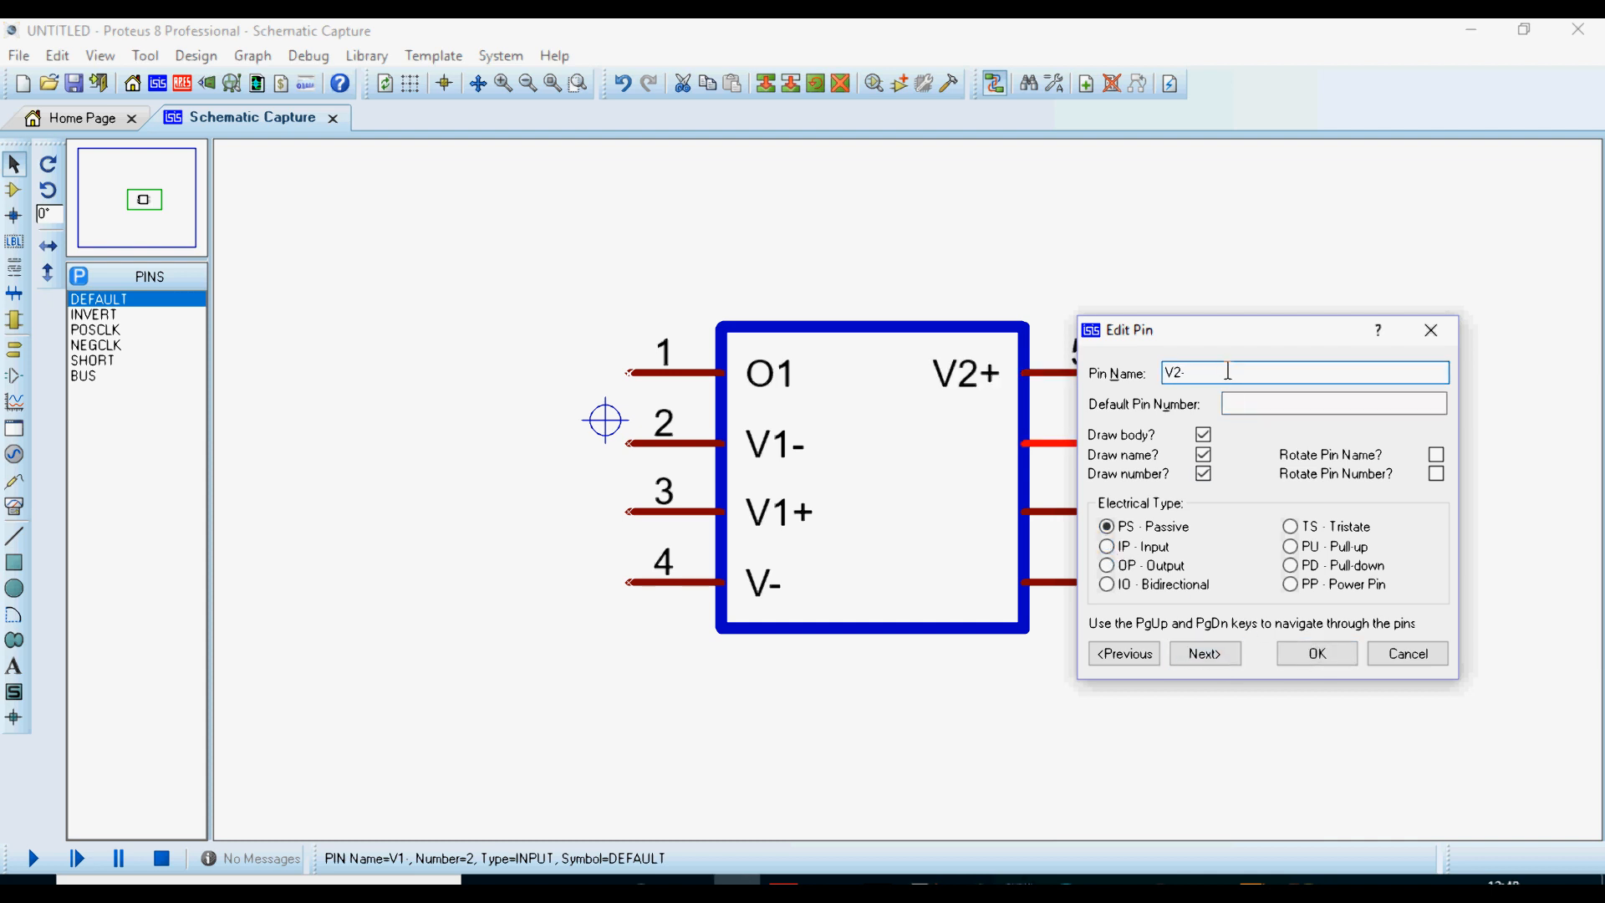
click(1257, 404)
text(6)
click(1106, 565)
click(1205, 653)
Define the third right-hand pin as O2, number 7, with the Output electrical type
click(1238, 374)
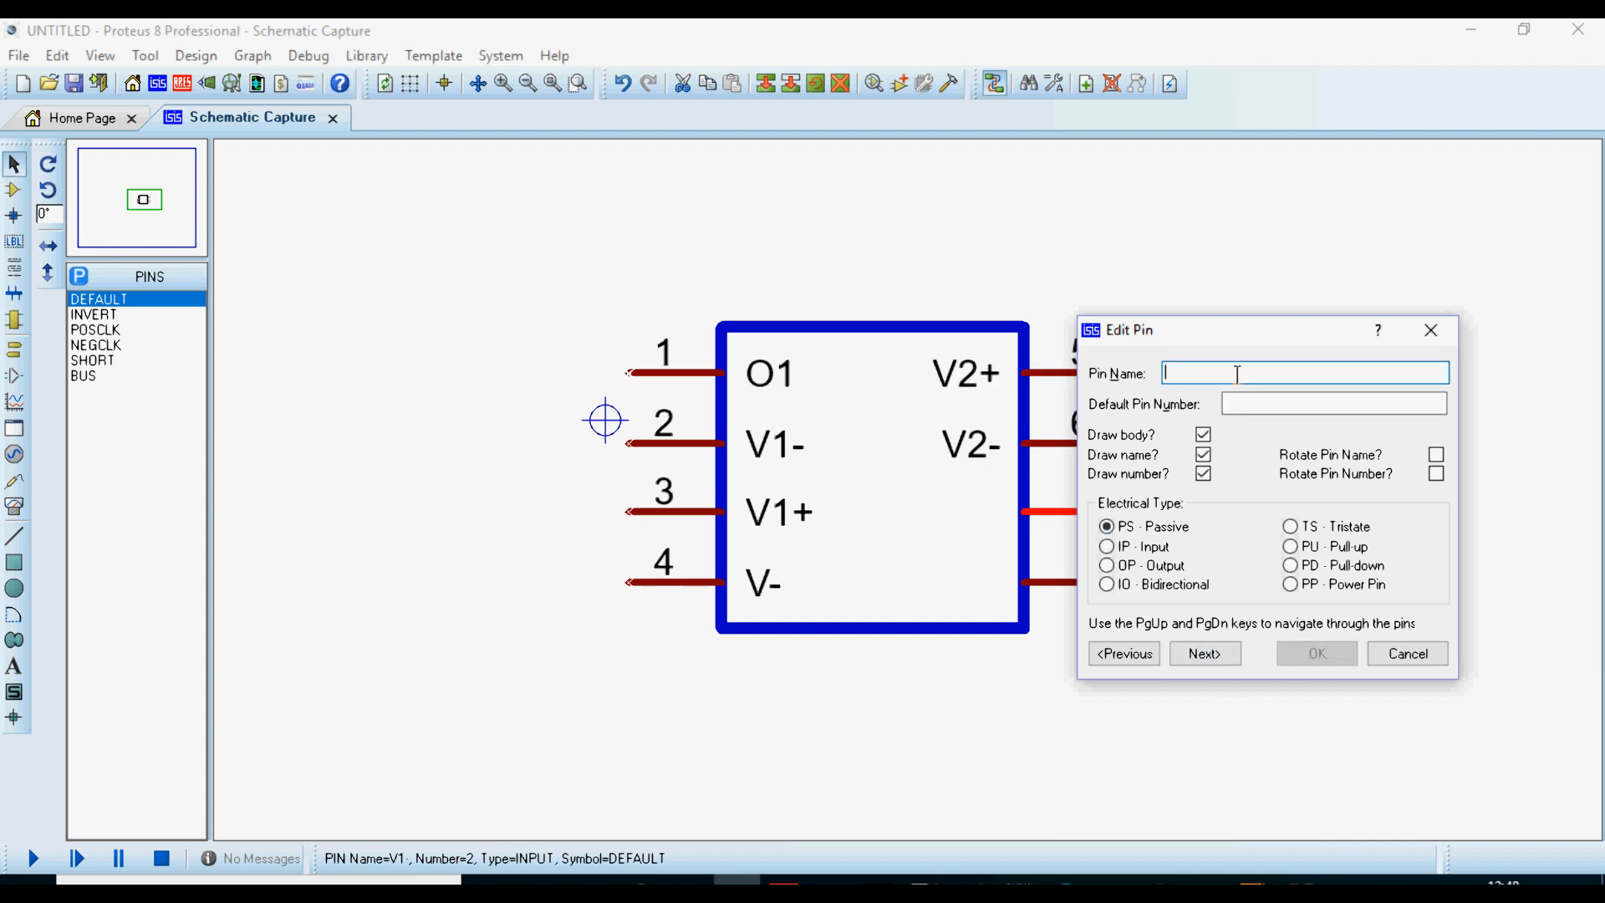
text(O2)
click(1253, 405)
text(7)
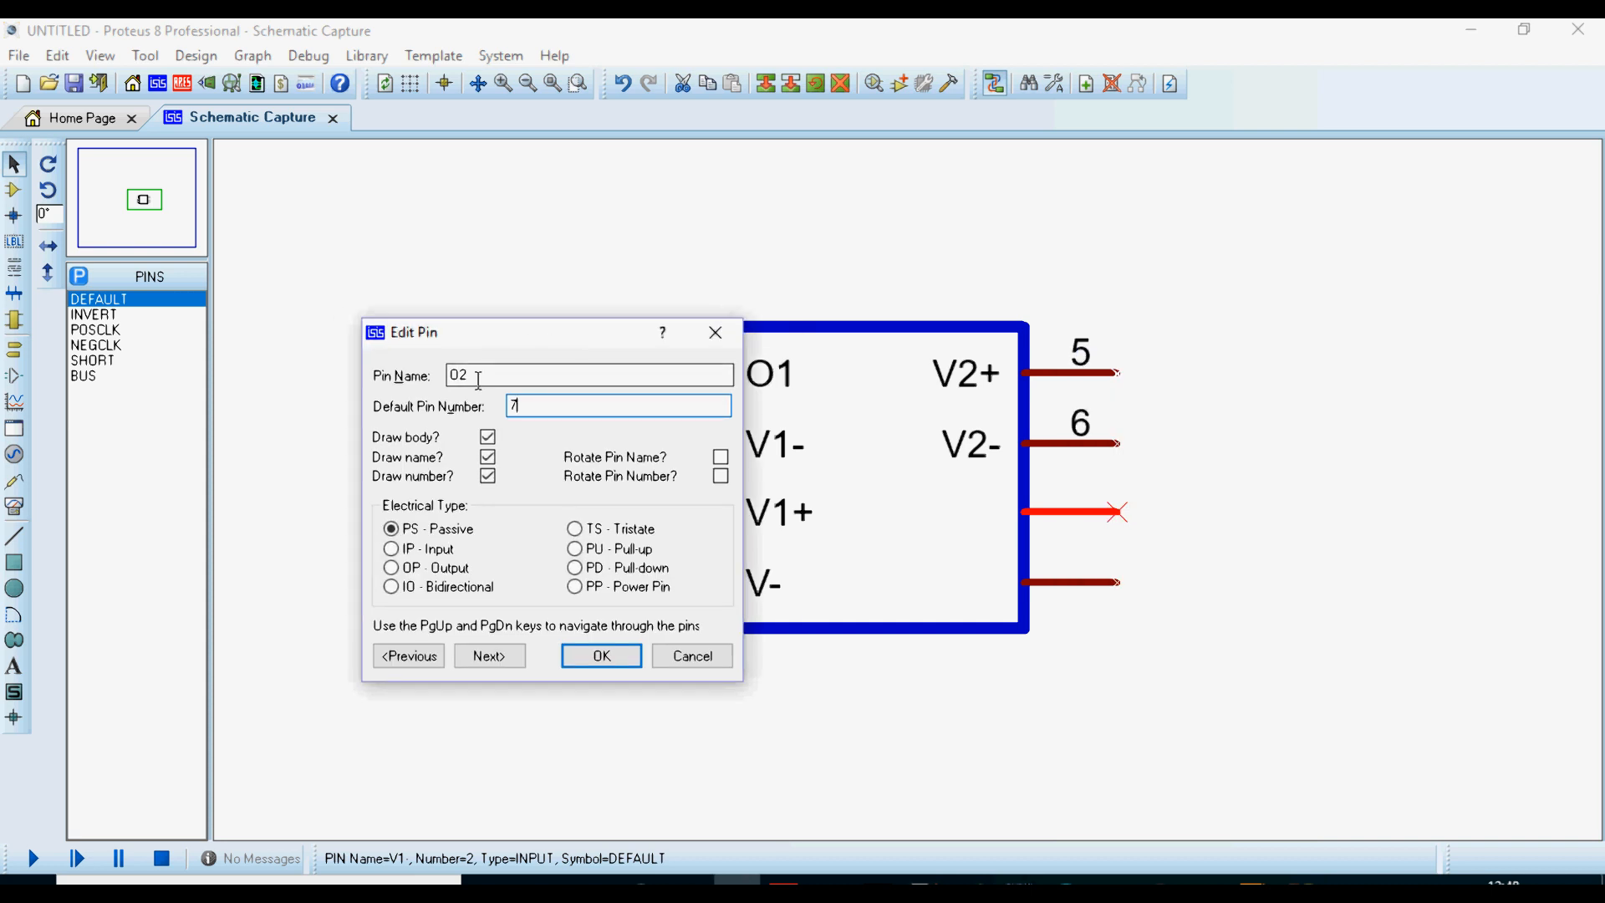
click(391, 568)
click(490, 656)
Define the lowest right-hand pin as V+, number 8, with the Power Pin electrical type, and accept the pin edits
click(604, 302)
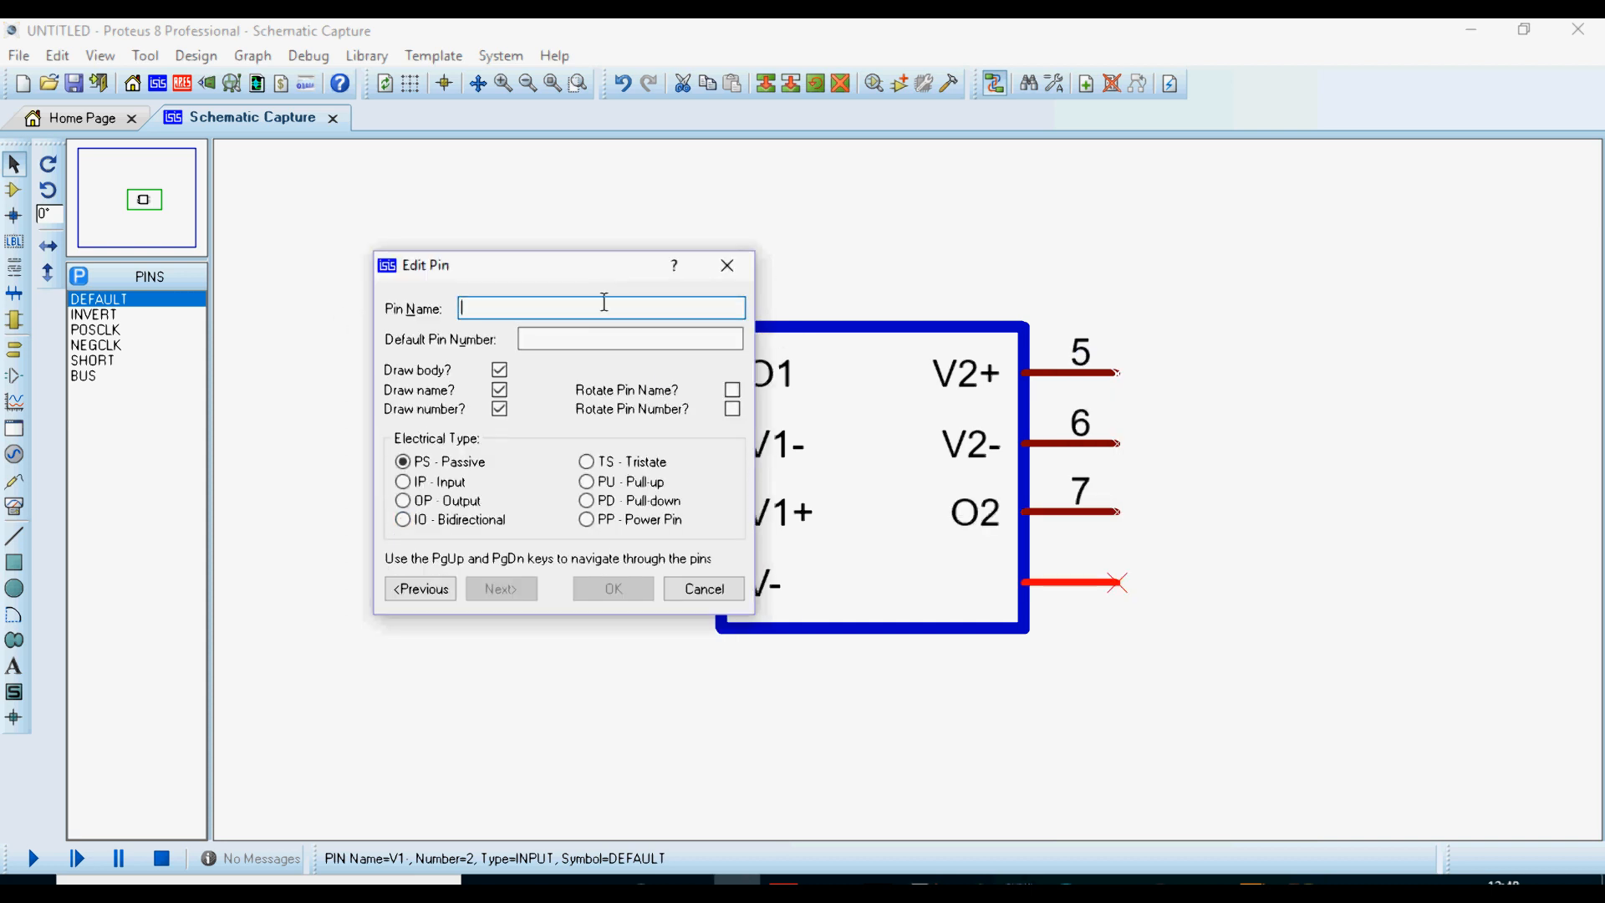
text(V+)
click(614, 338)
text(8)
click(586, 519)
click(613, 588)
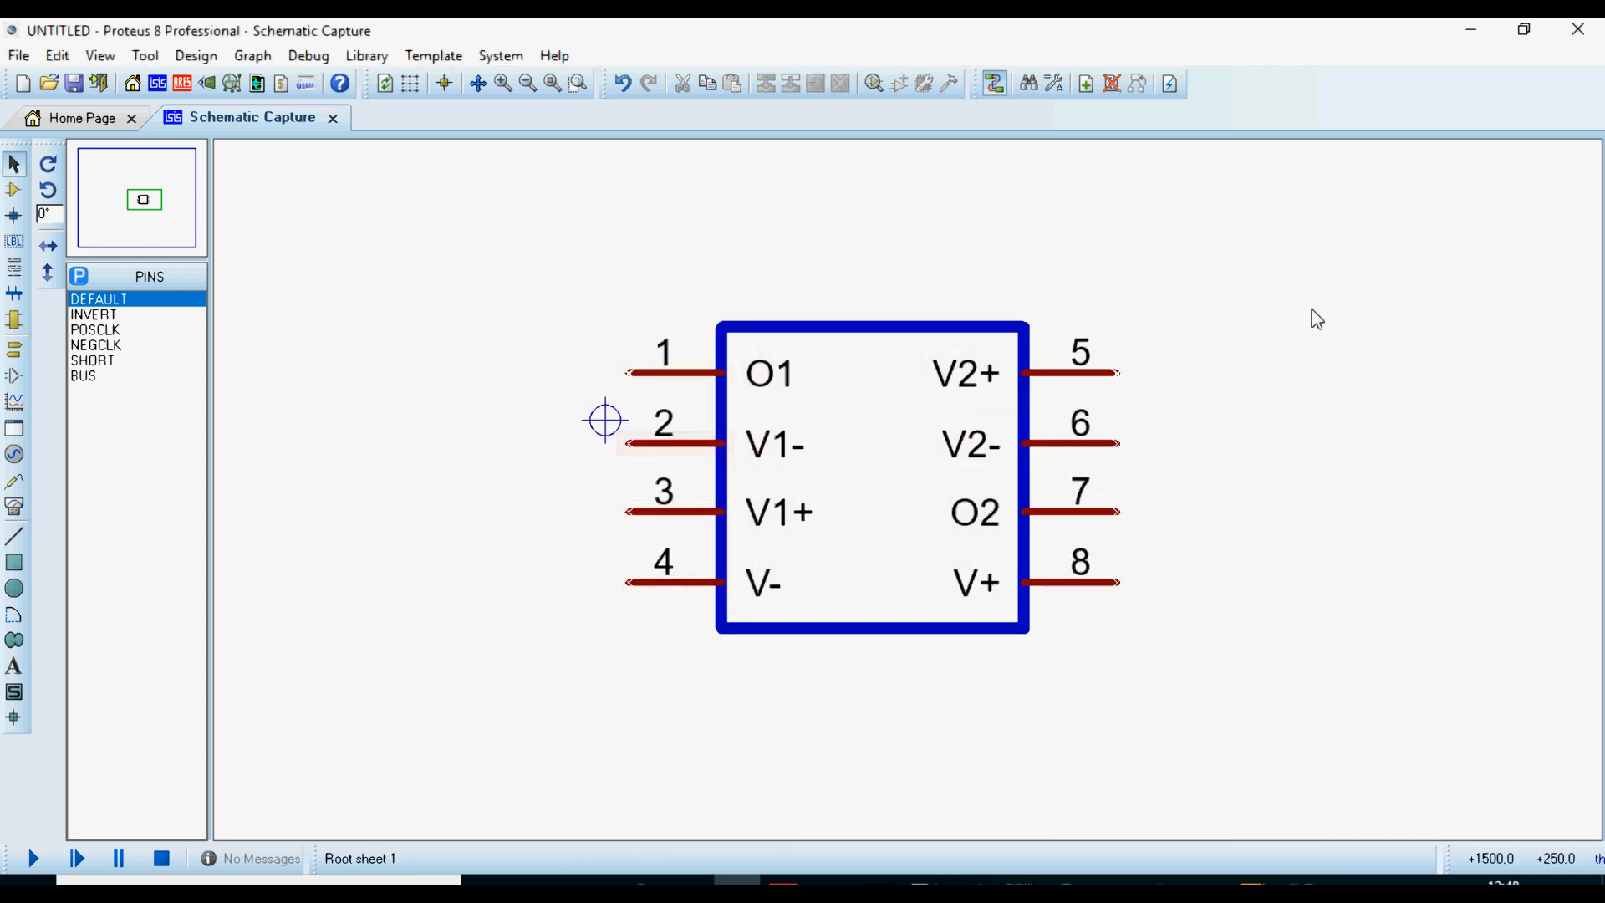
Set the Foxit Reader datasheet pinout beside the component to compare the eight pins, then maximize and minimize the datasheet
click(1256, 882)
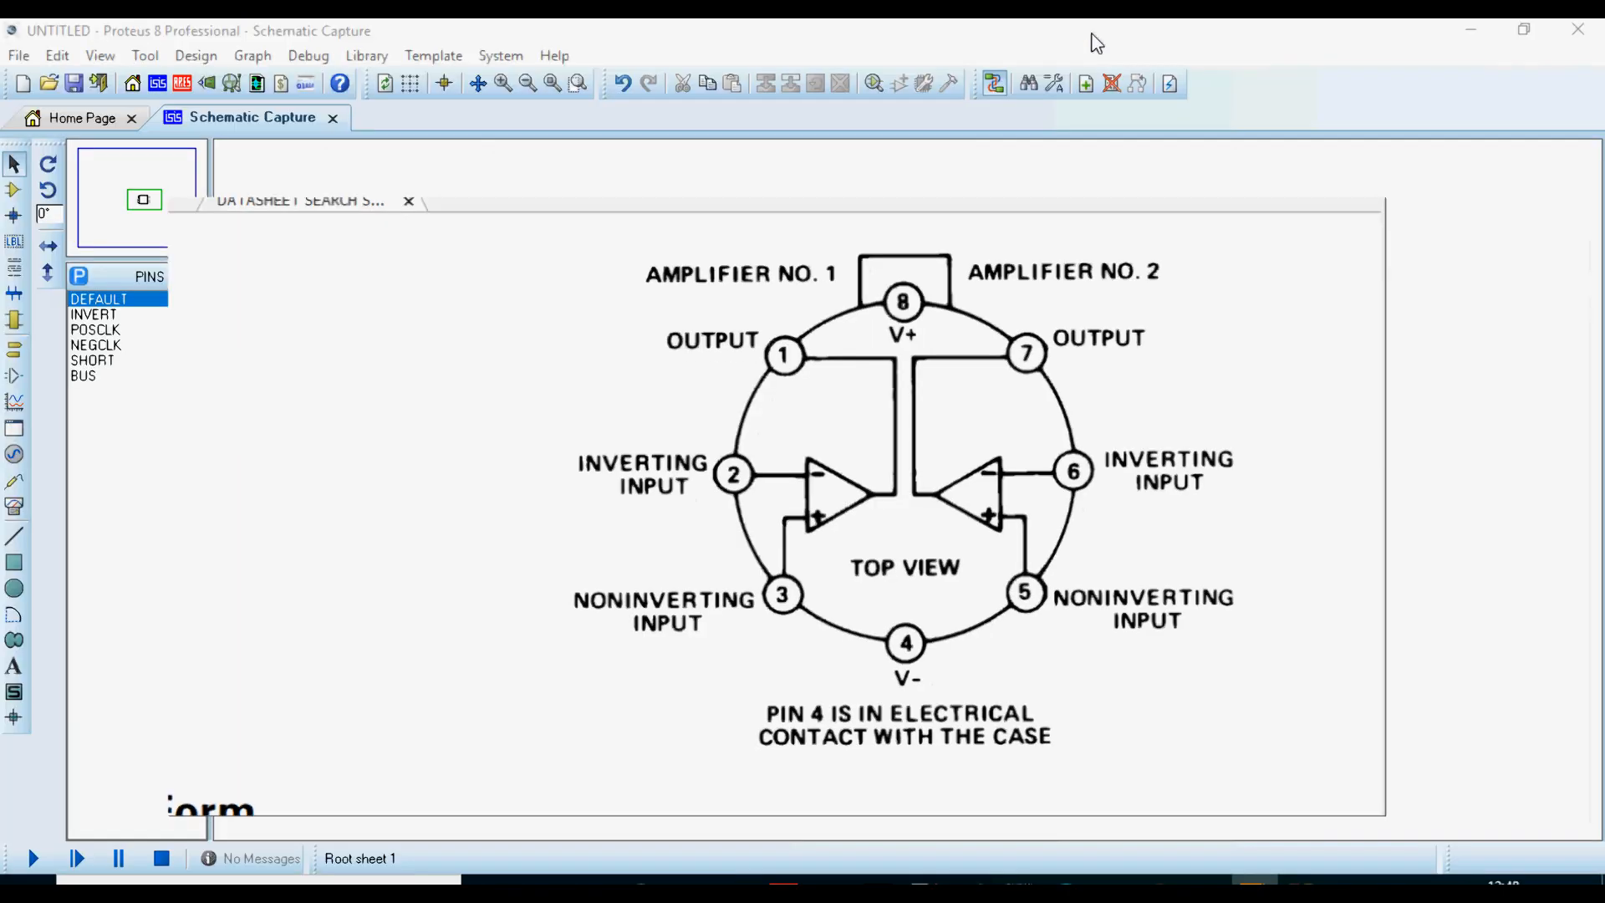
drag(1092, 35, 206, 164)
scroll(191, 376, down, 1)
drag(434, 161, 1181, 397)
drag(545, 396, 860, 140)
drag(444, 471, 861, 472)
drag(1193, 136, 159, 108)
drag(313, 806, 406, 806)
scroll(216, 483, up, 1)
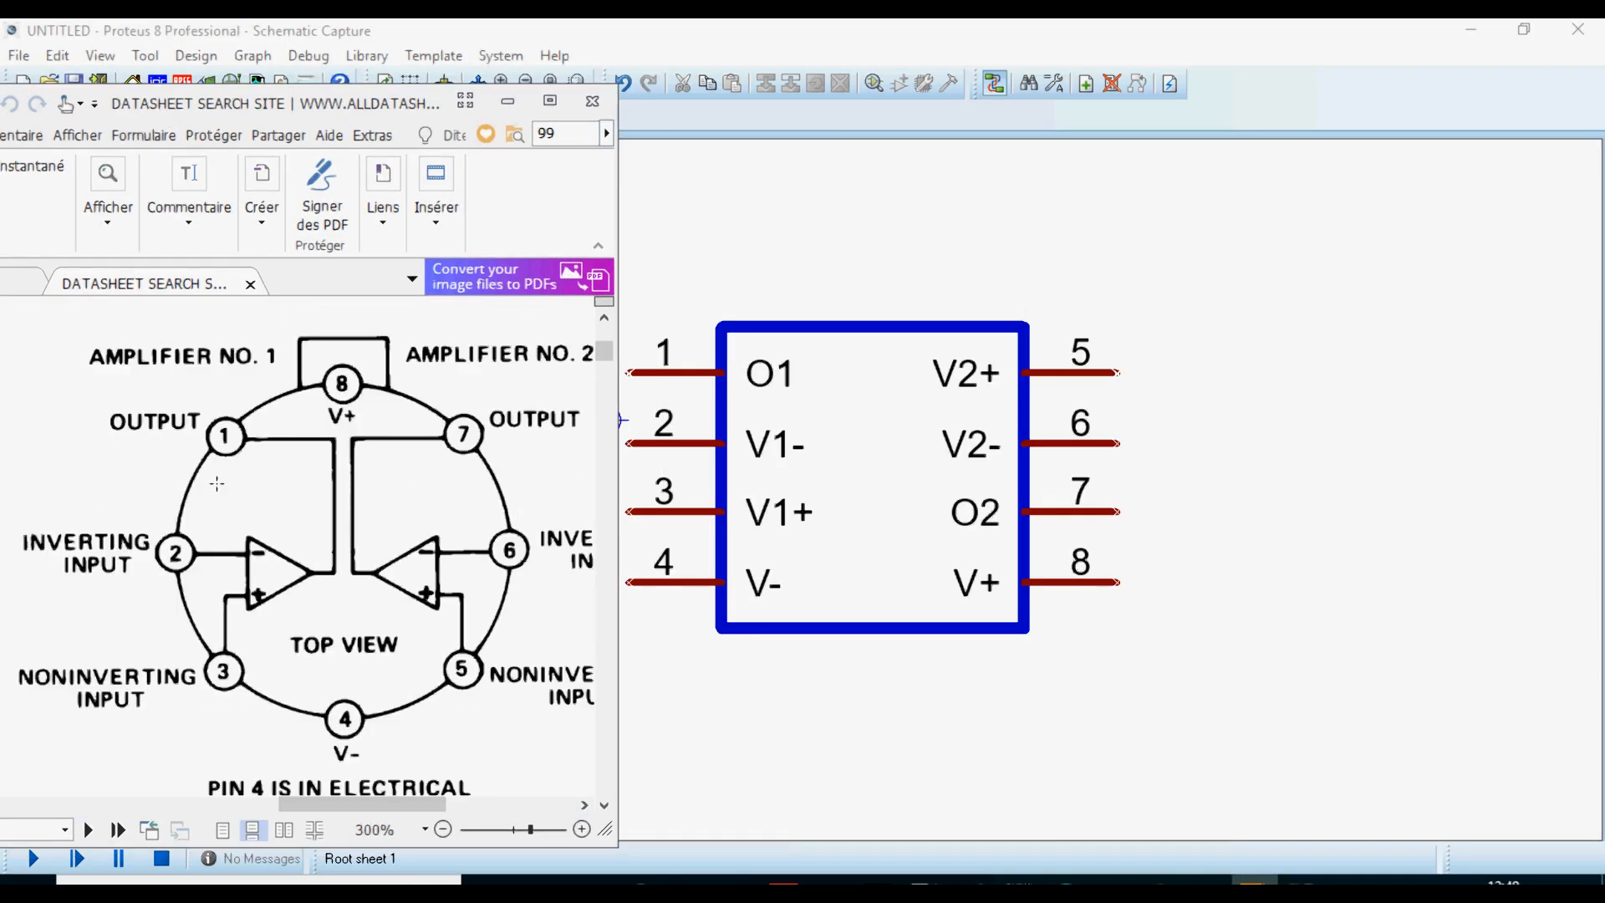
click(550, 101)
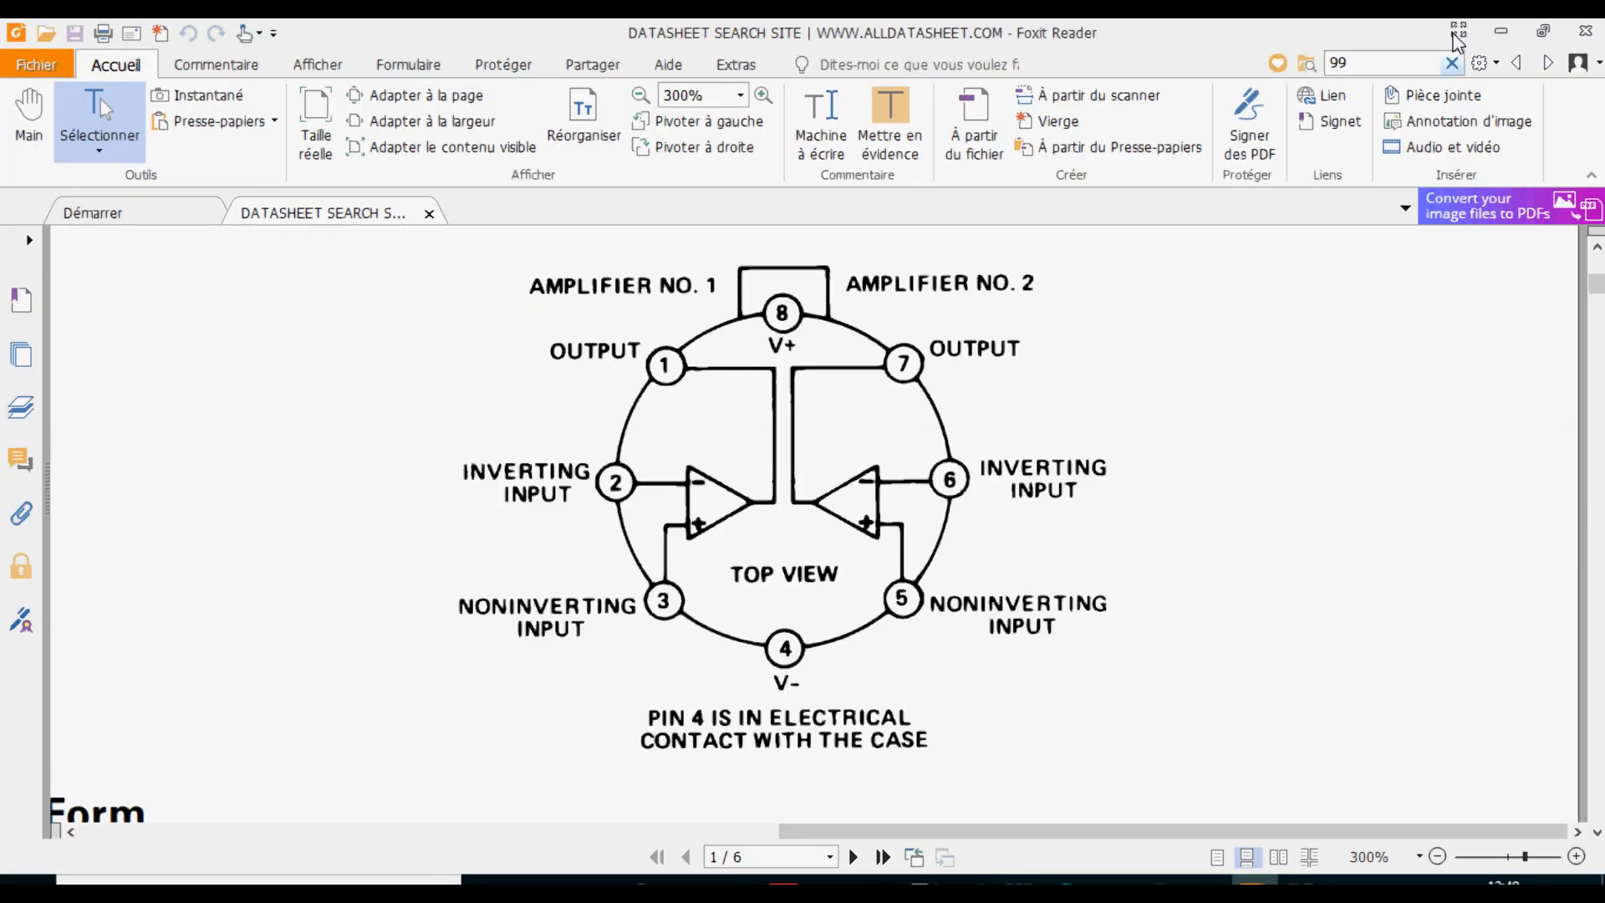
click(1494, 31)
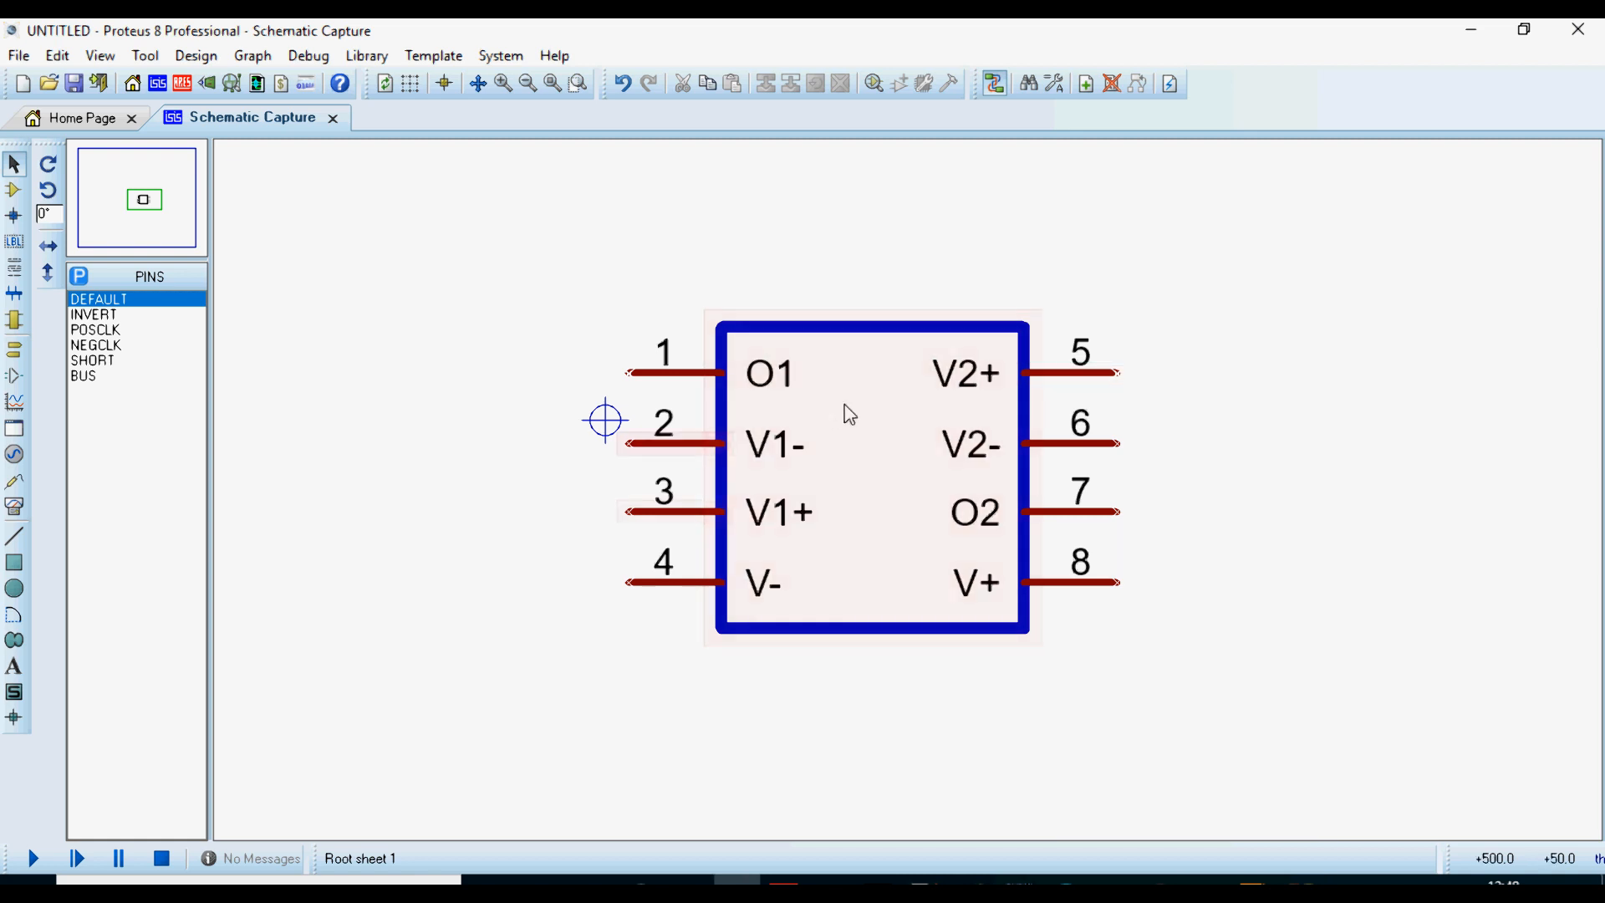
Place an ORIGIN marker near the centre of the component box and return to selection mode
click(15, 719)
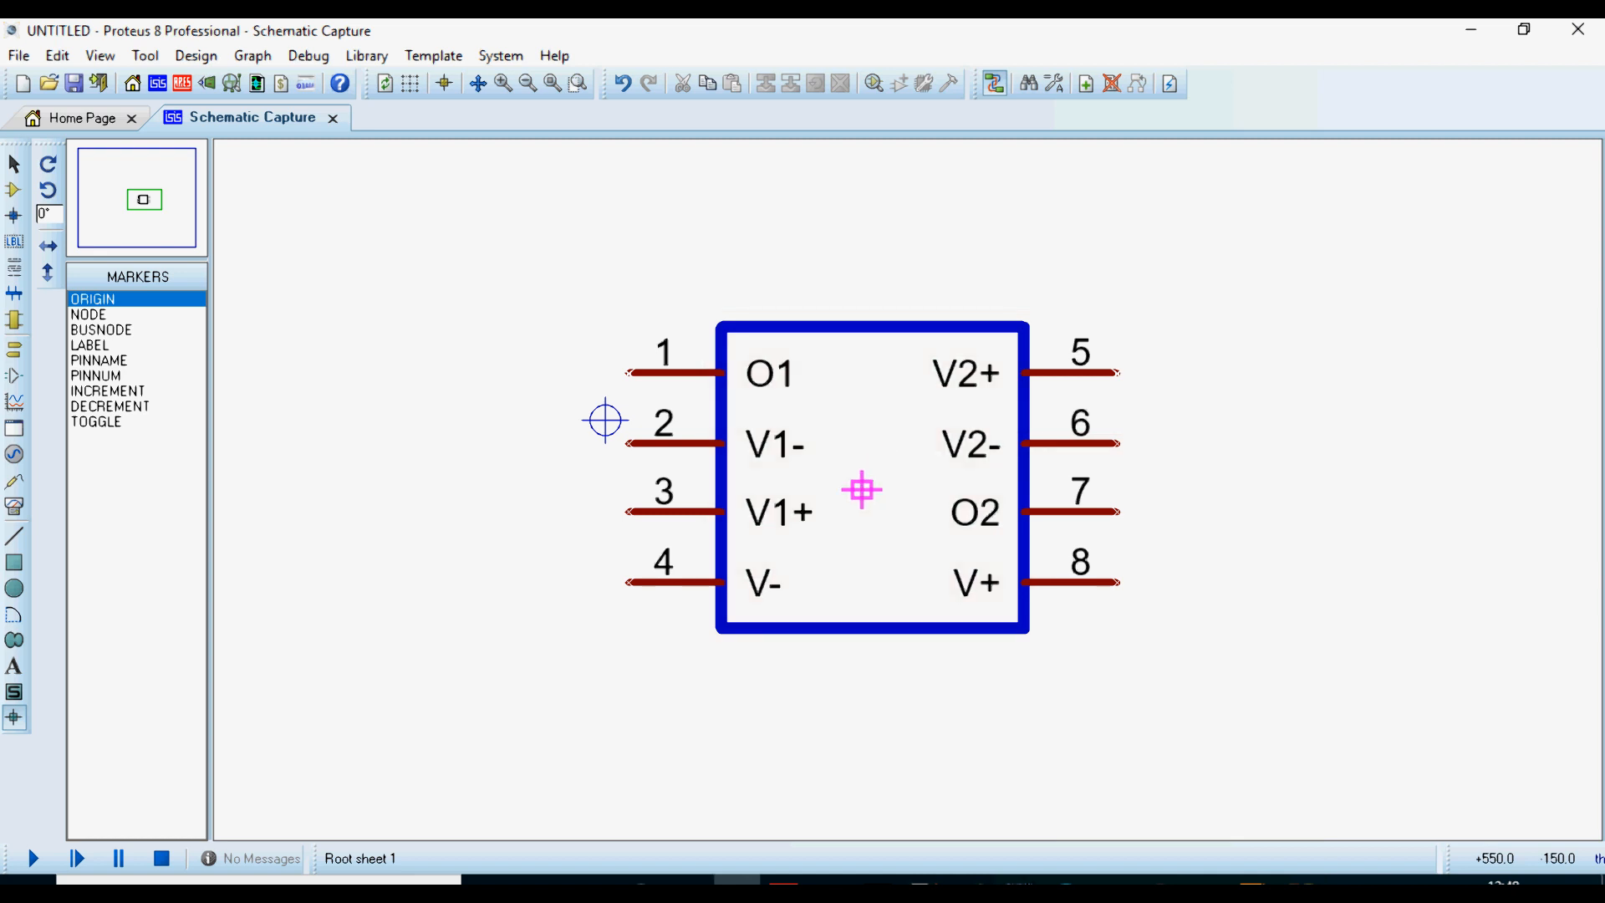
click(885, 490)
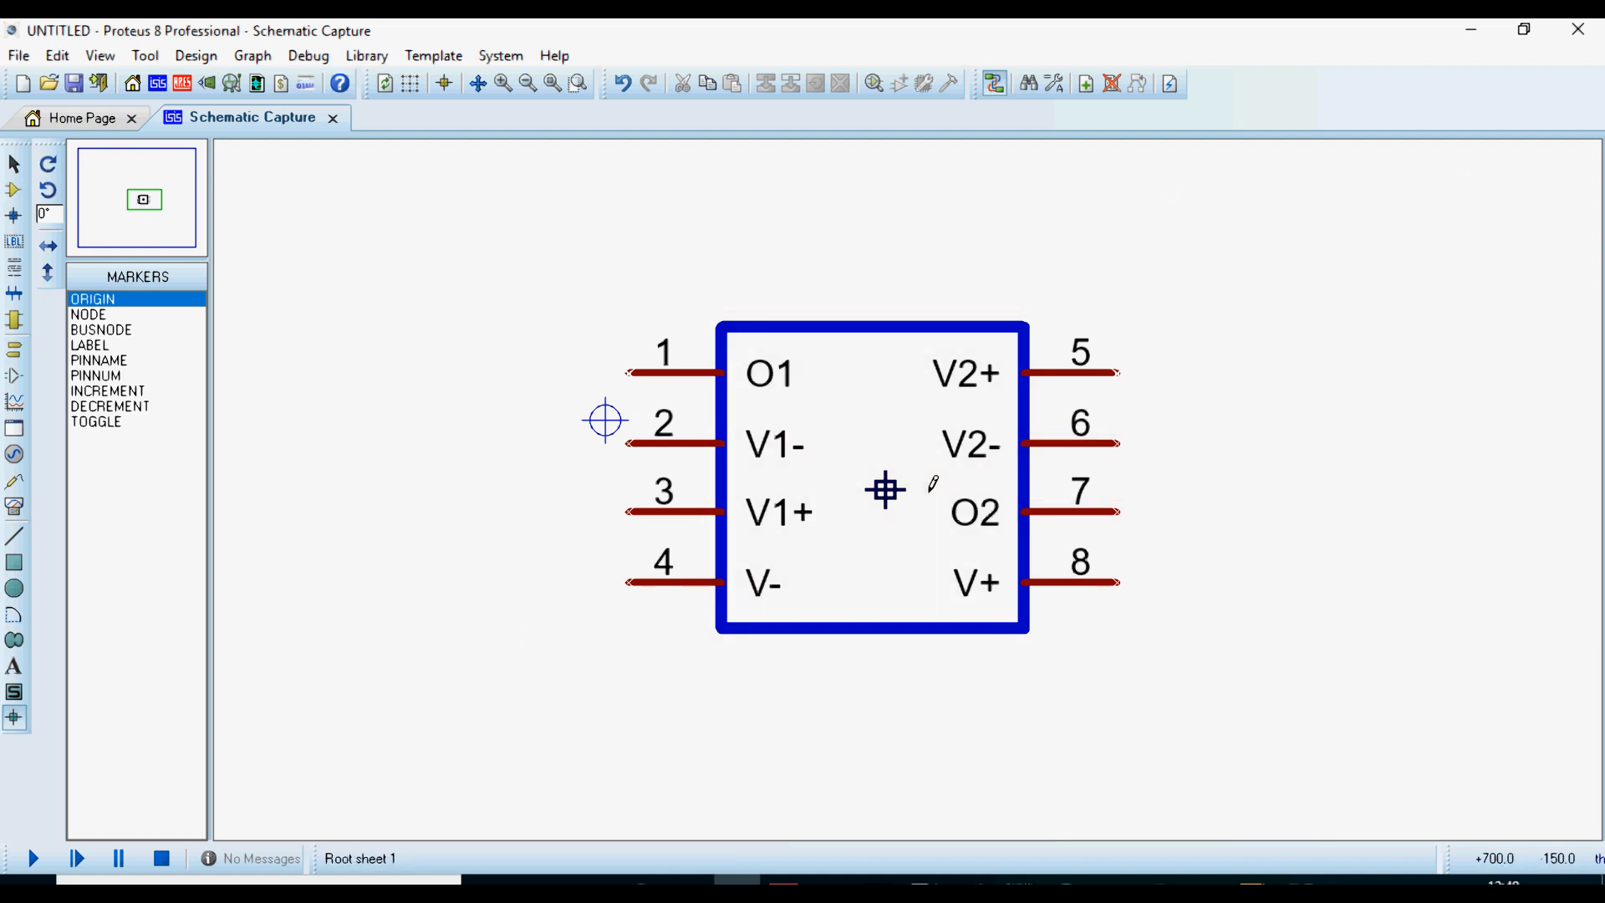
click(11, 167)
Start making a device from the whole drawn component, with the device name AD642X and reference prefix U
drag(514, 236, 1210, 767)
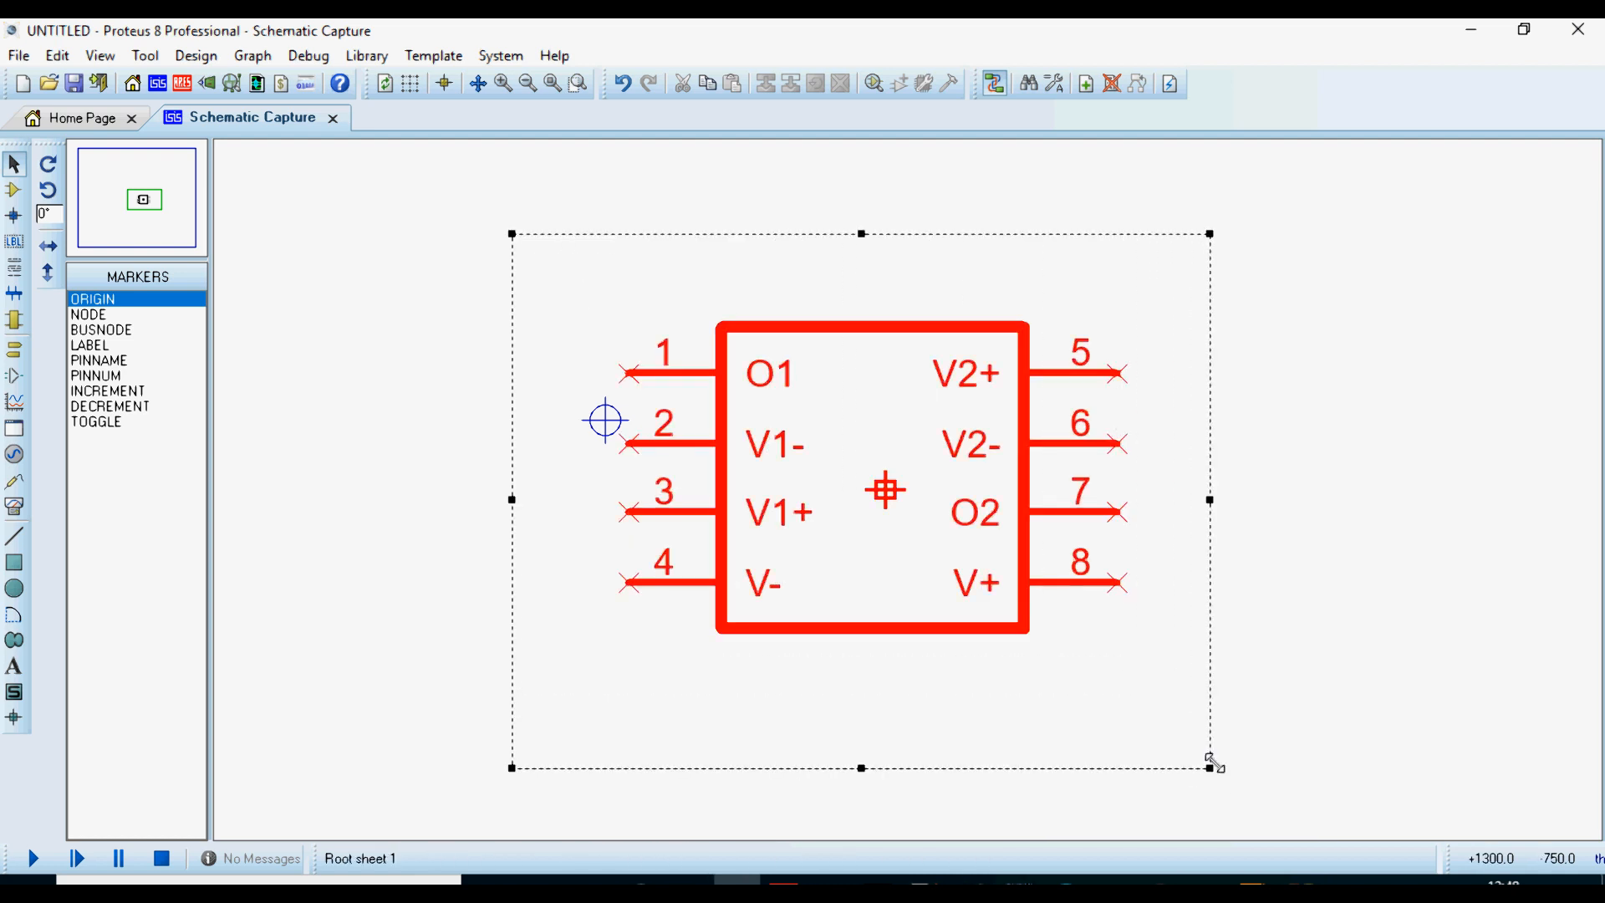
right_click(834, 378)
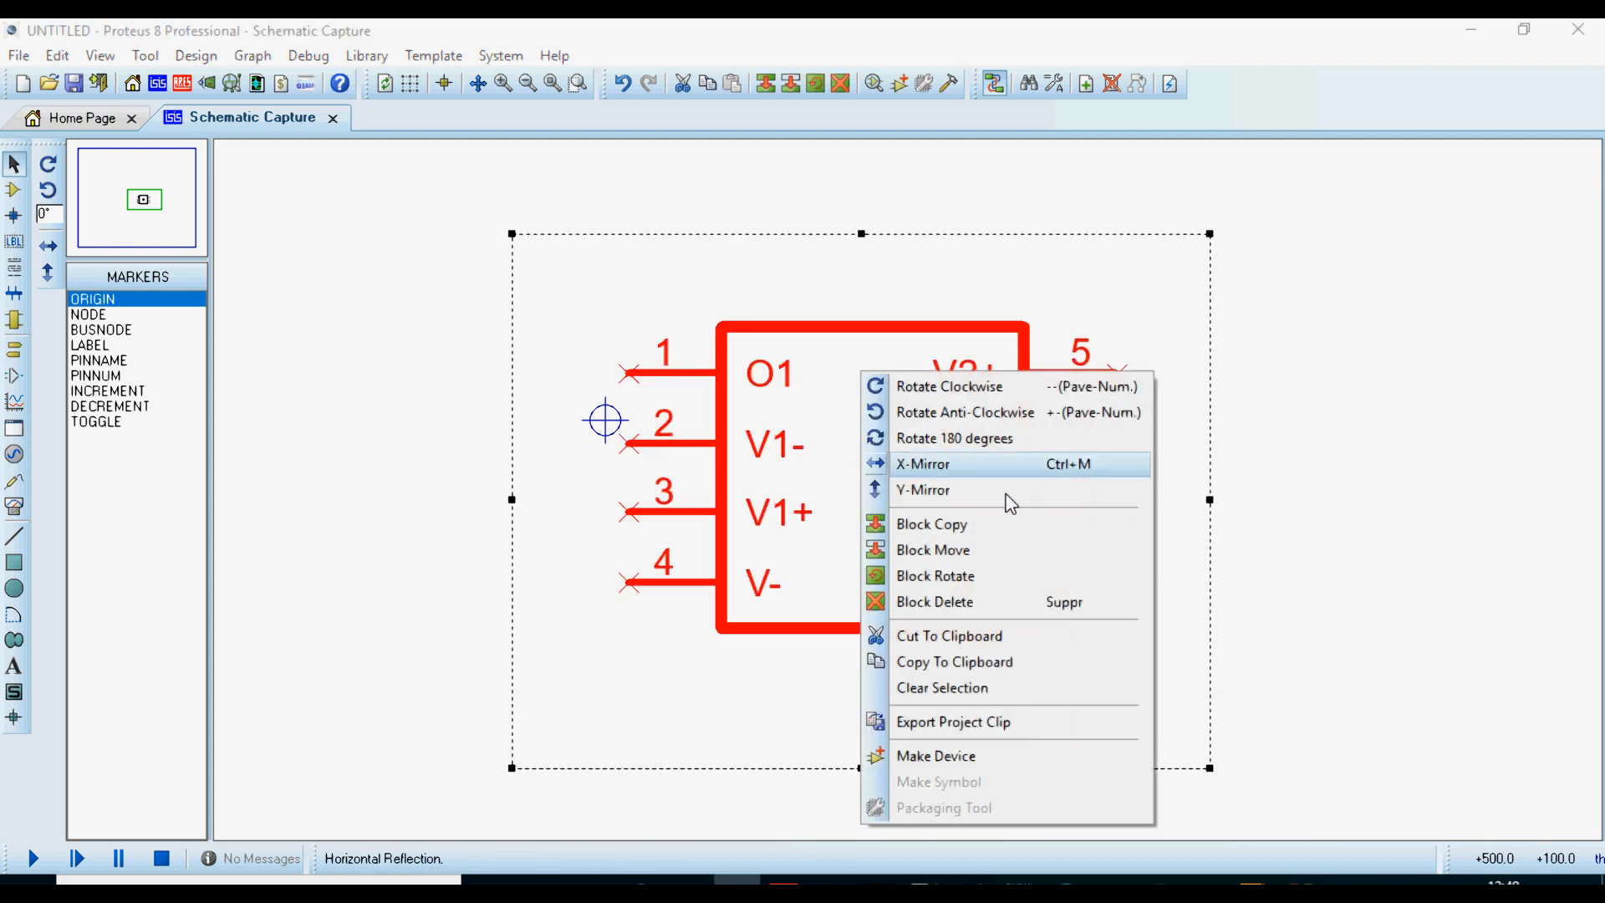
click(943, 757)
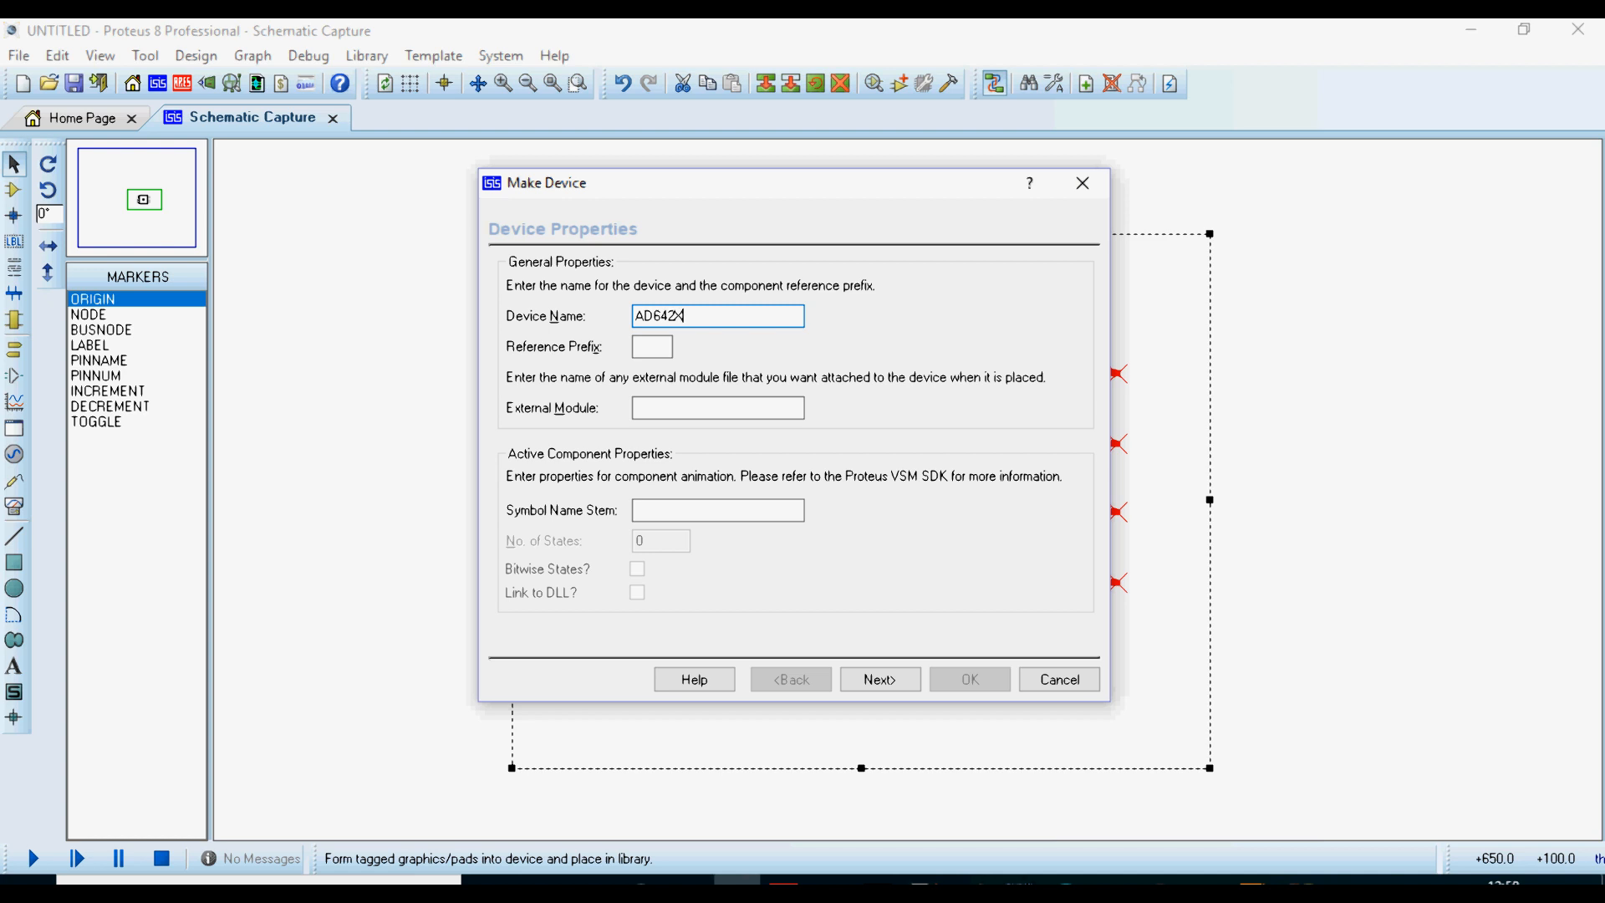
click(660, 346)
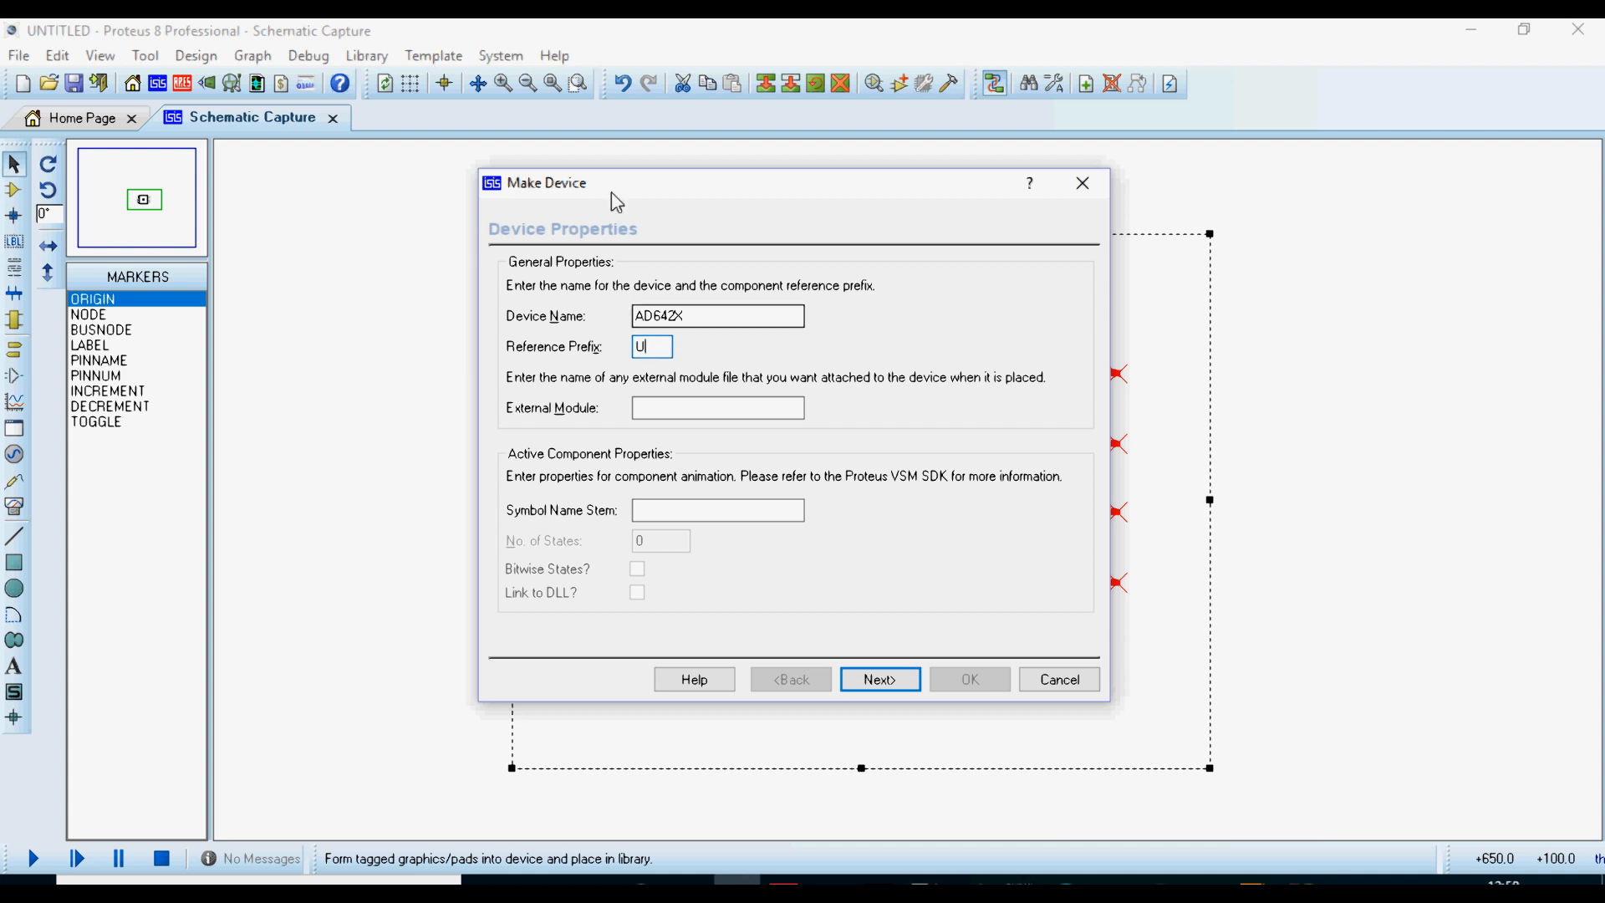
drag(688, 179, 966, 241)
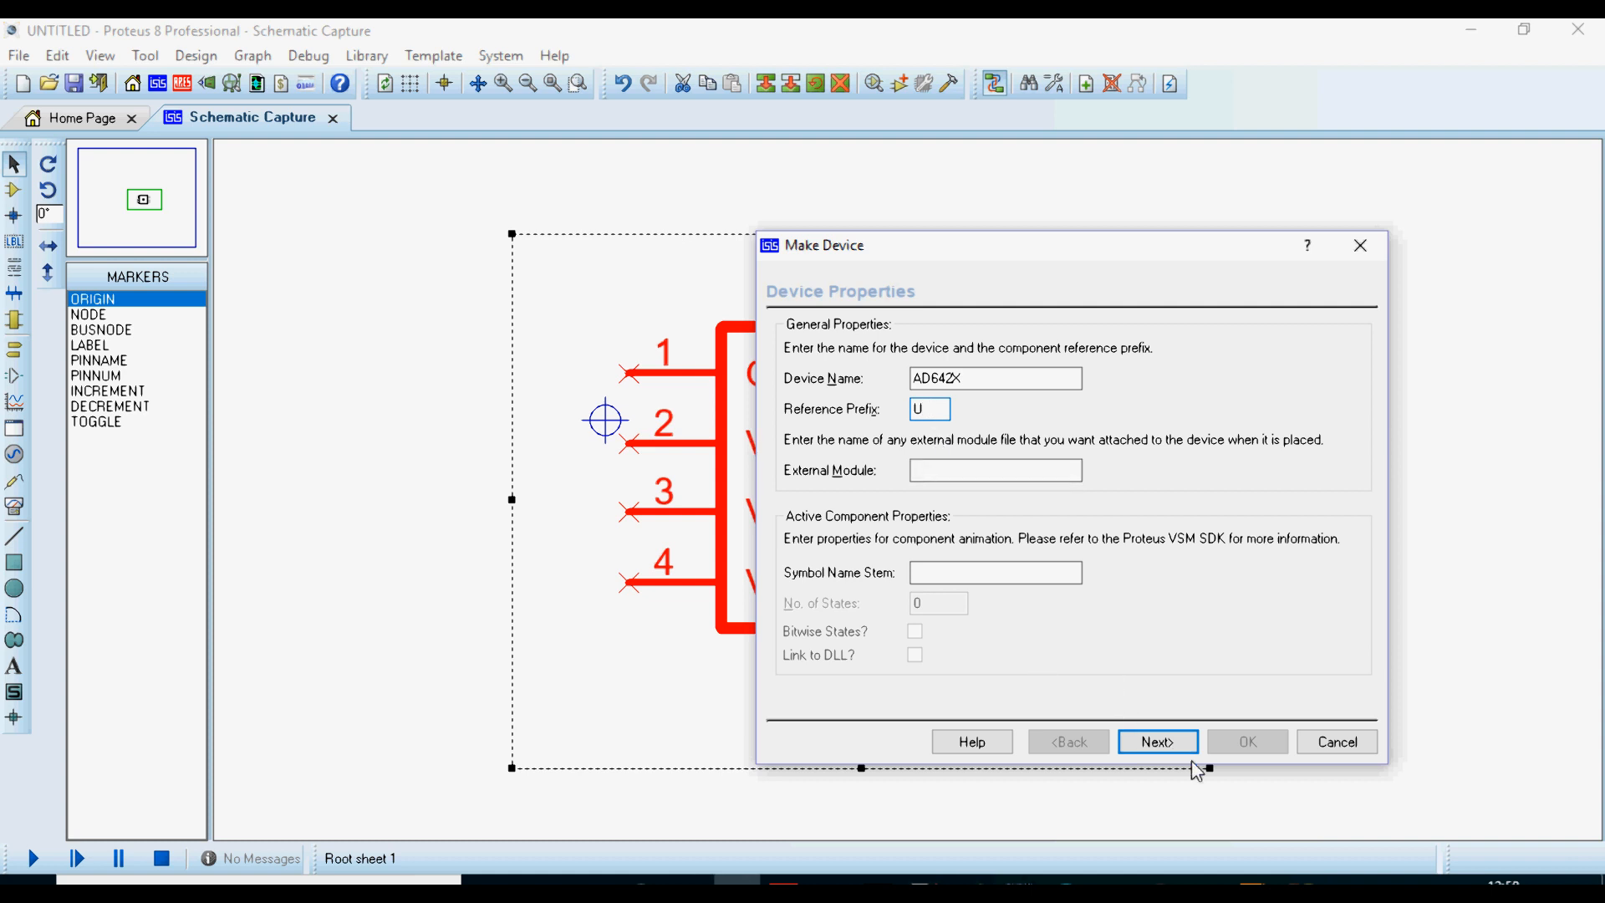
click(1165, 748)
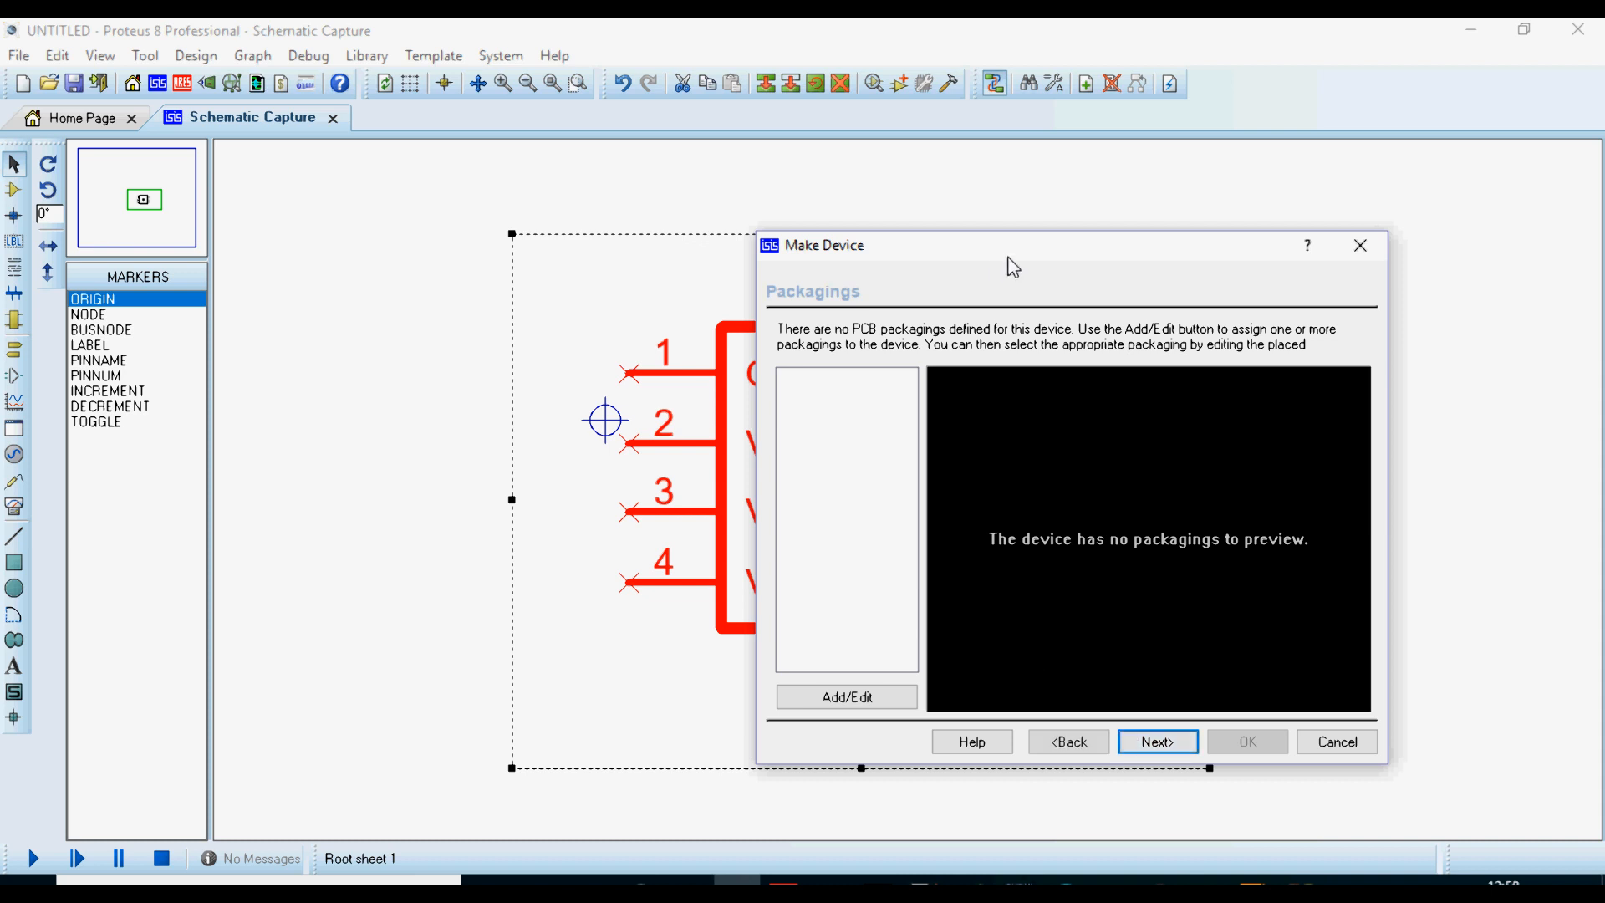
Add the TO77 metal can package from the package library and assign it to the device
drag(1007, 262, 775, 215)
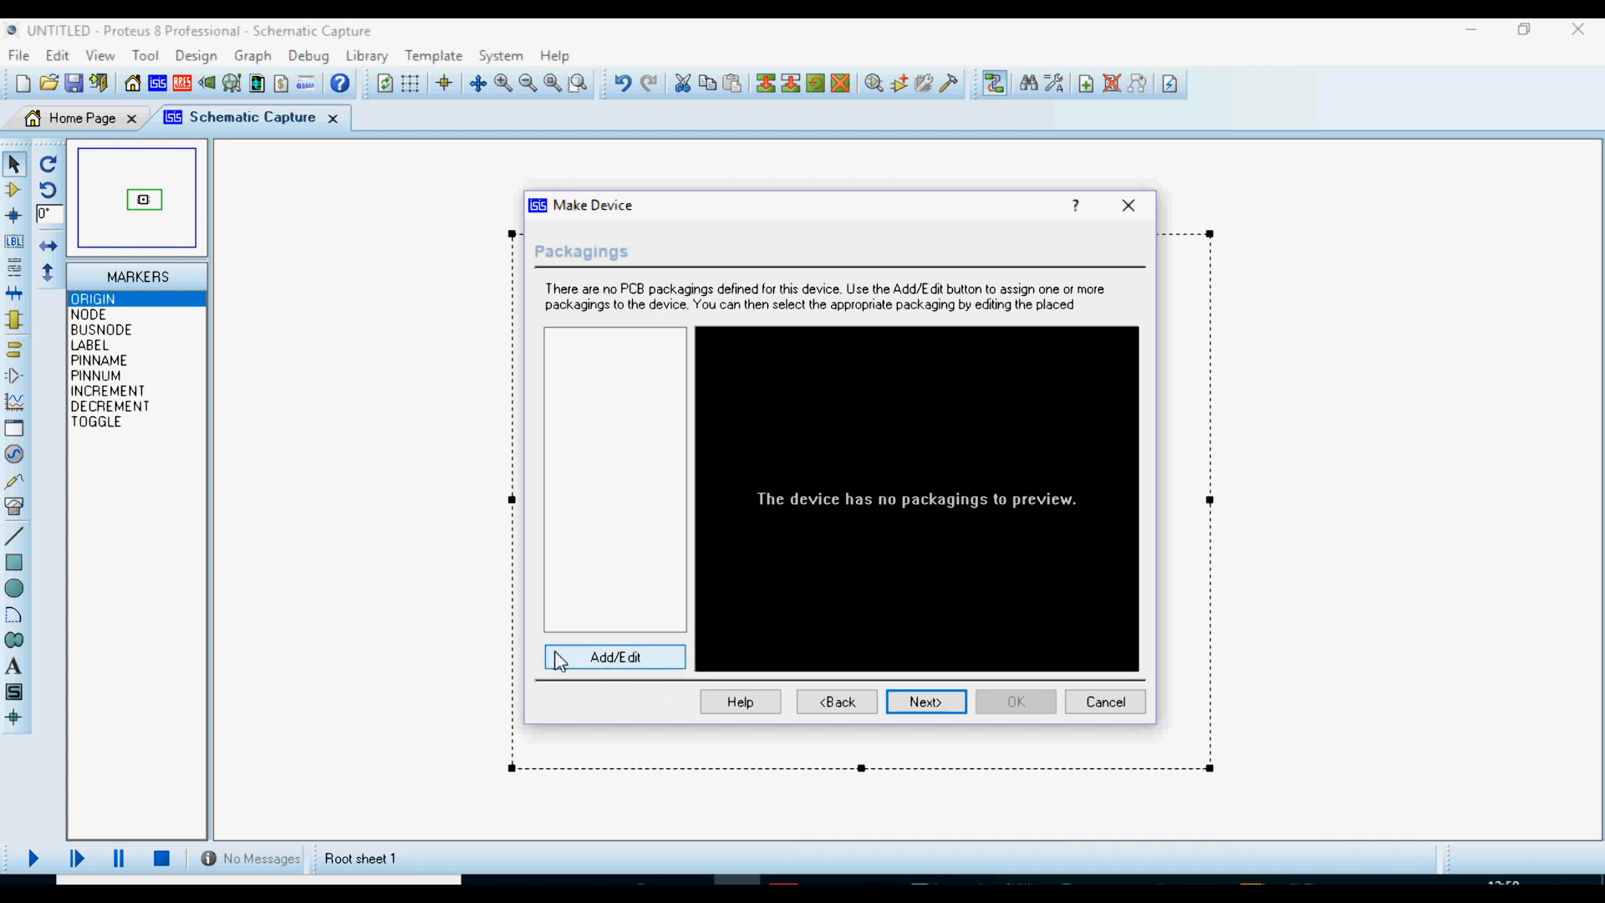
click(605, 660)
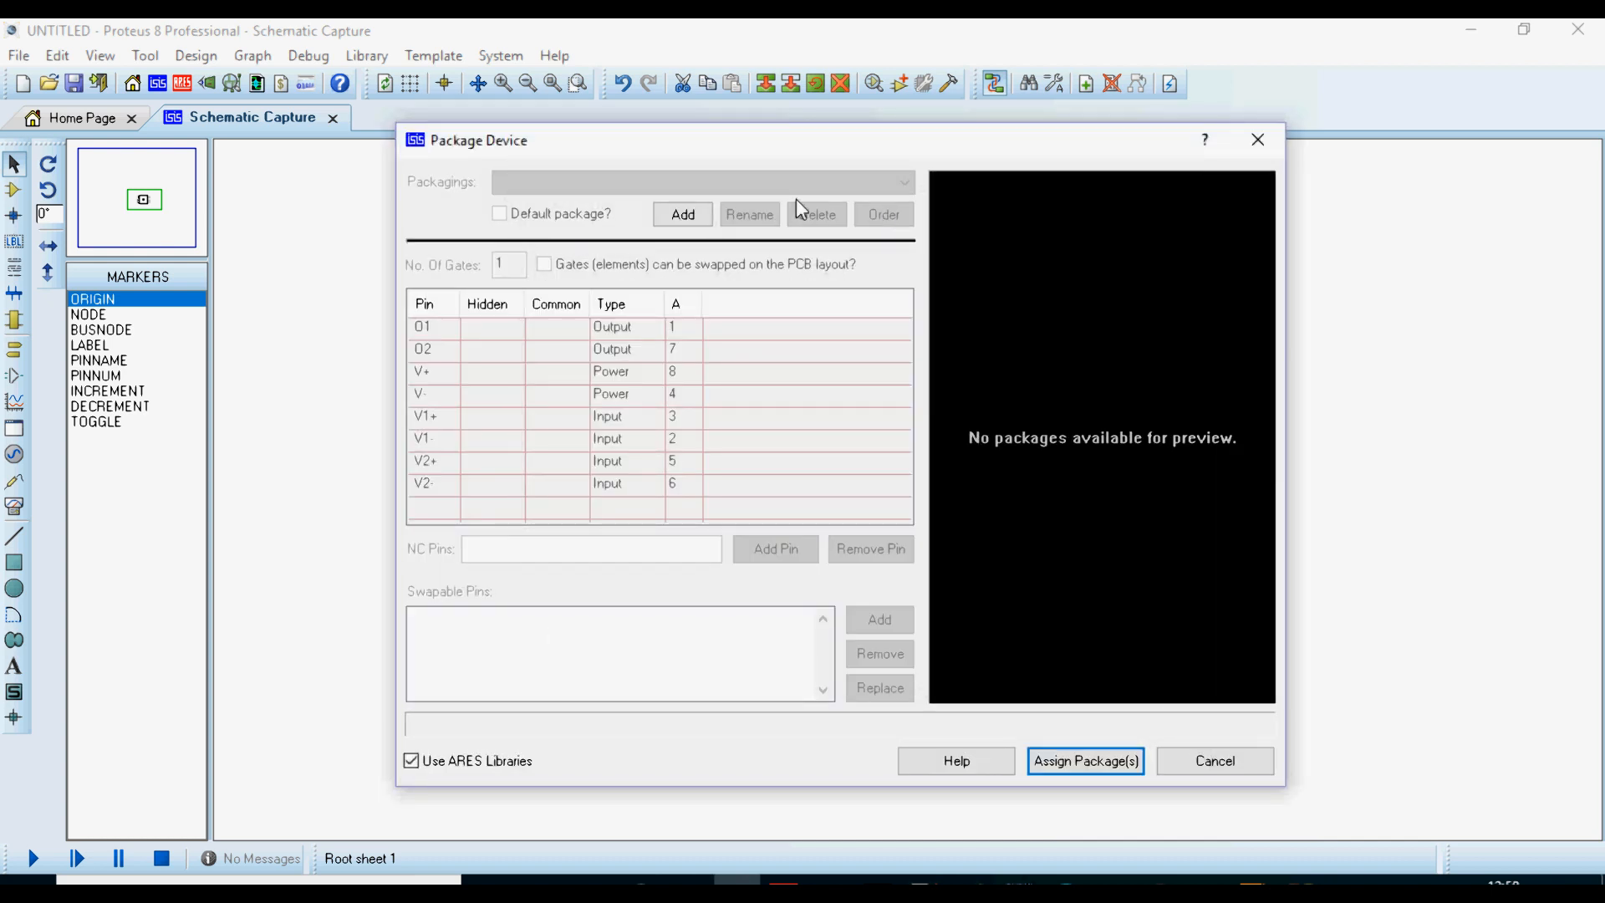
click(683, 215)
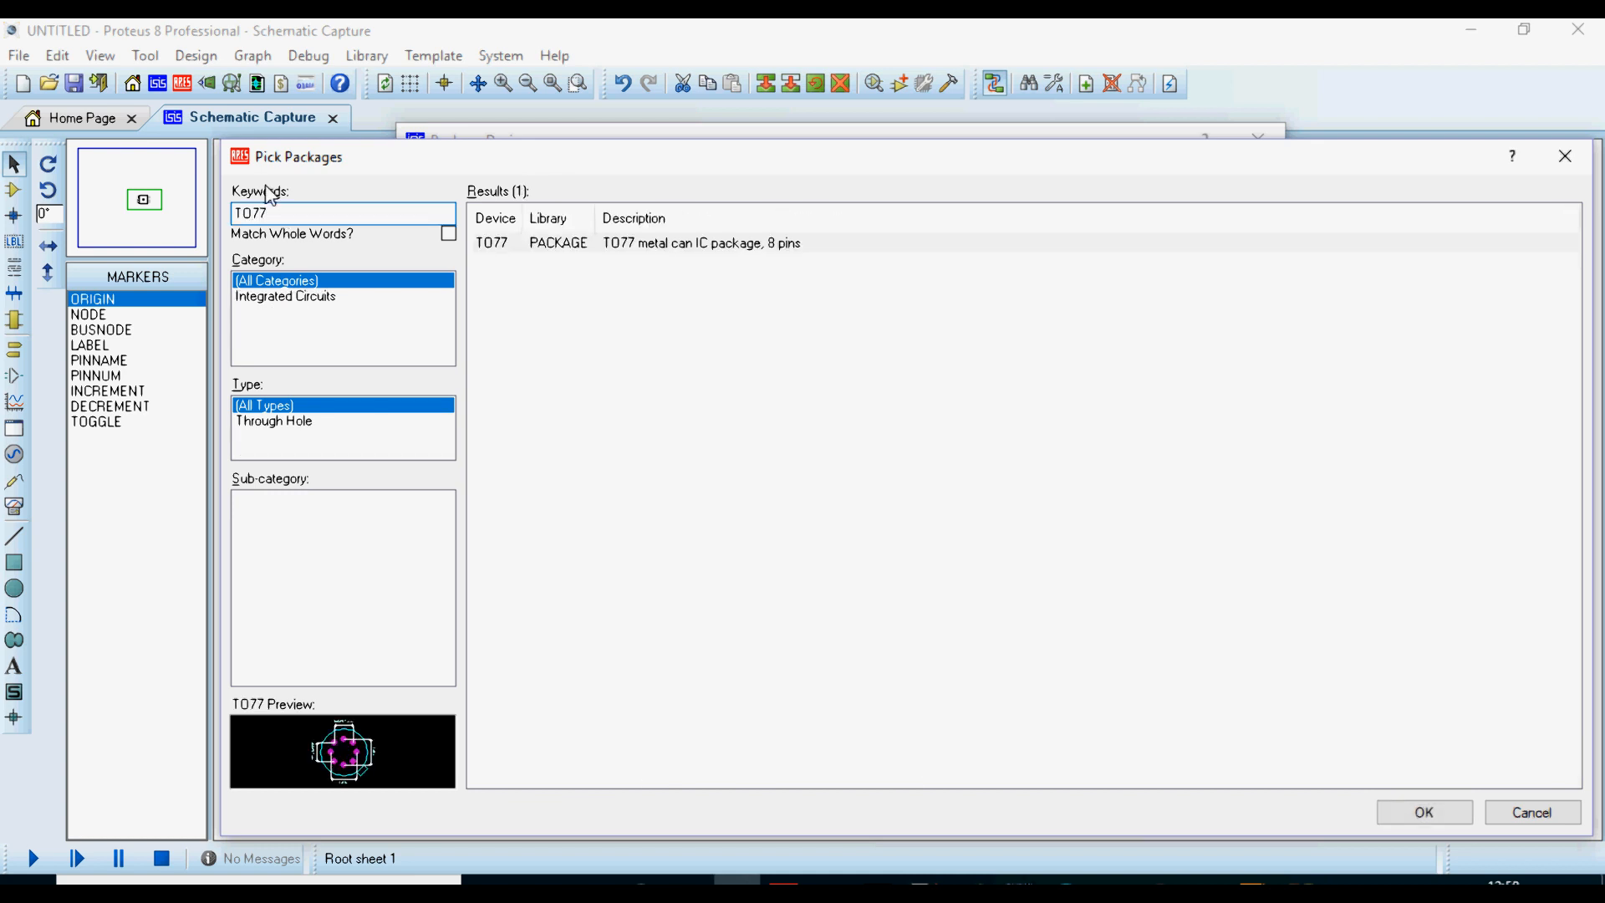
click(640, 249)
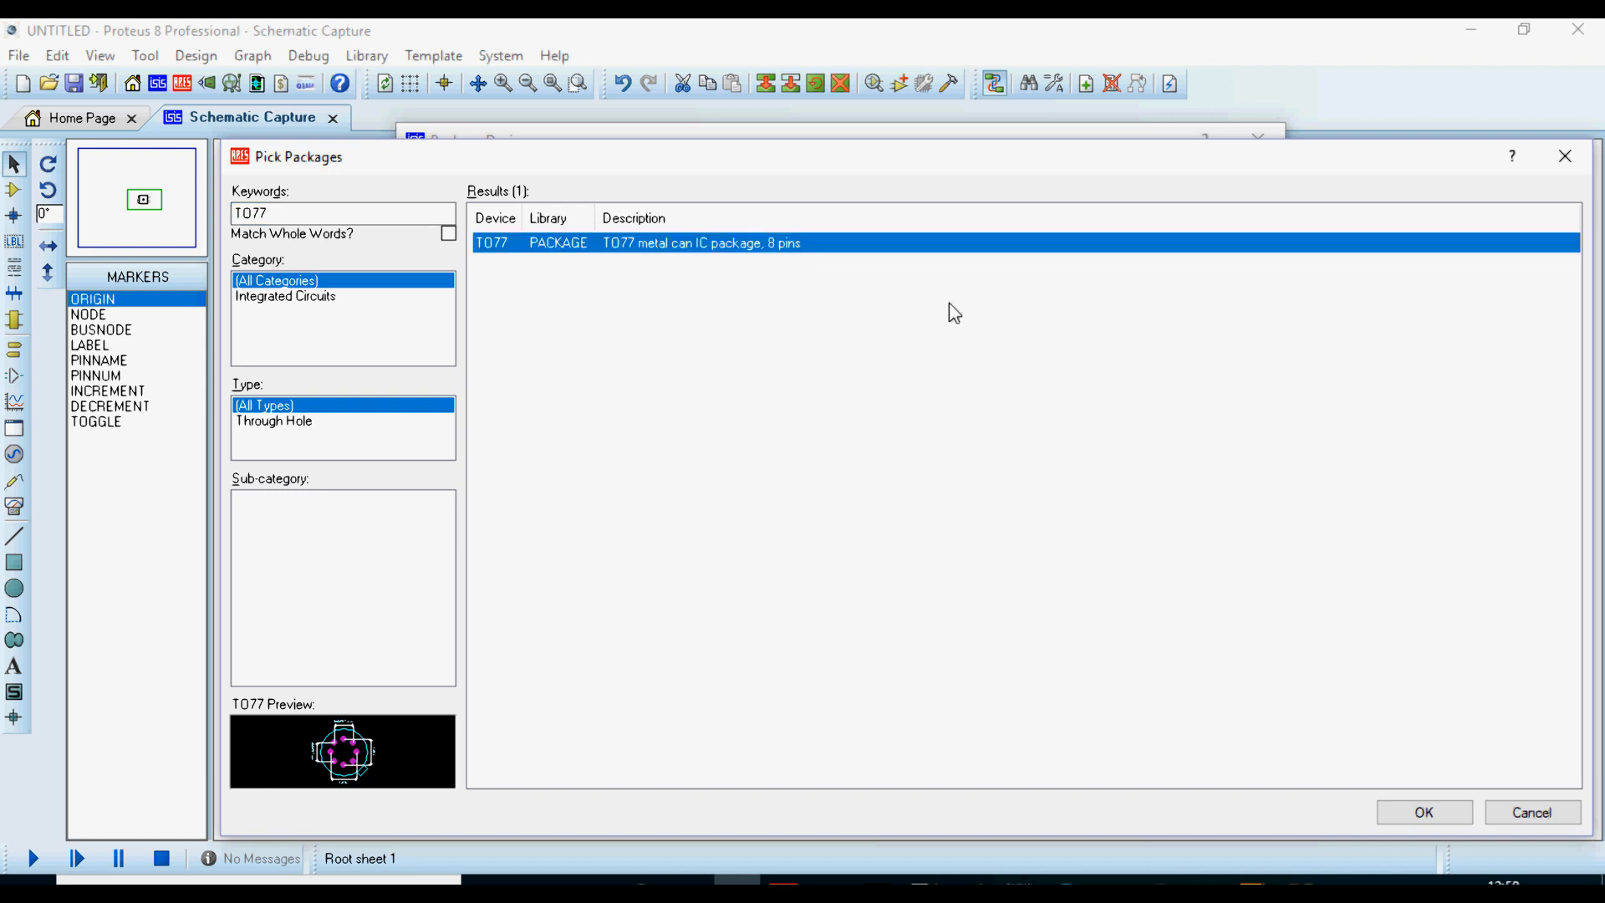
click(1393, 823)
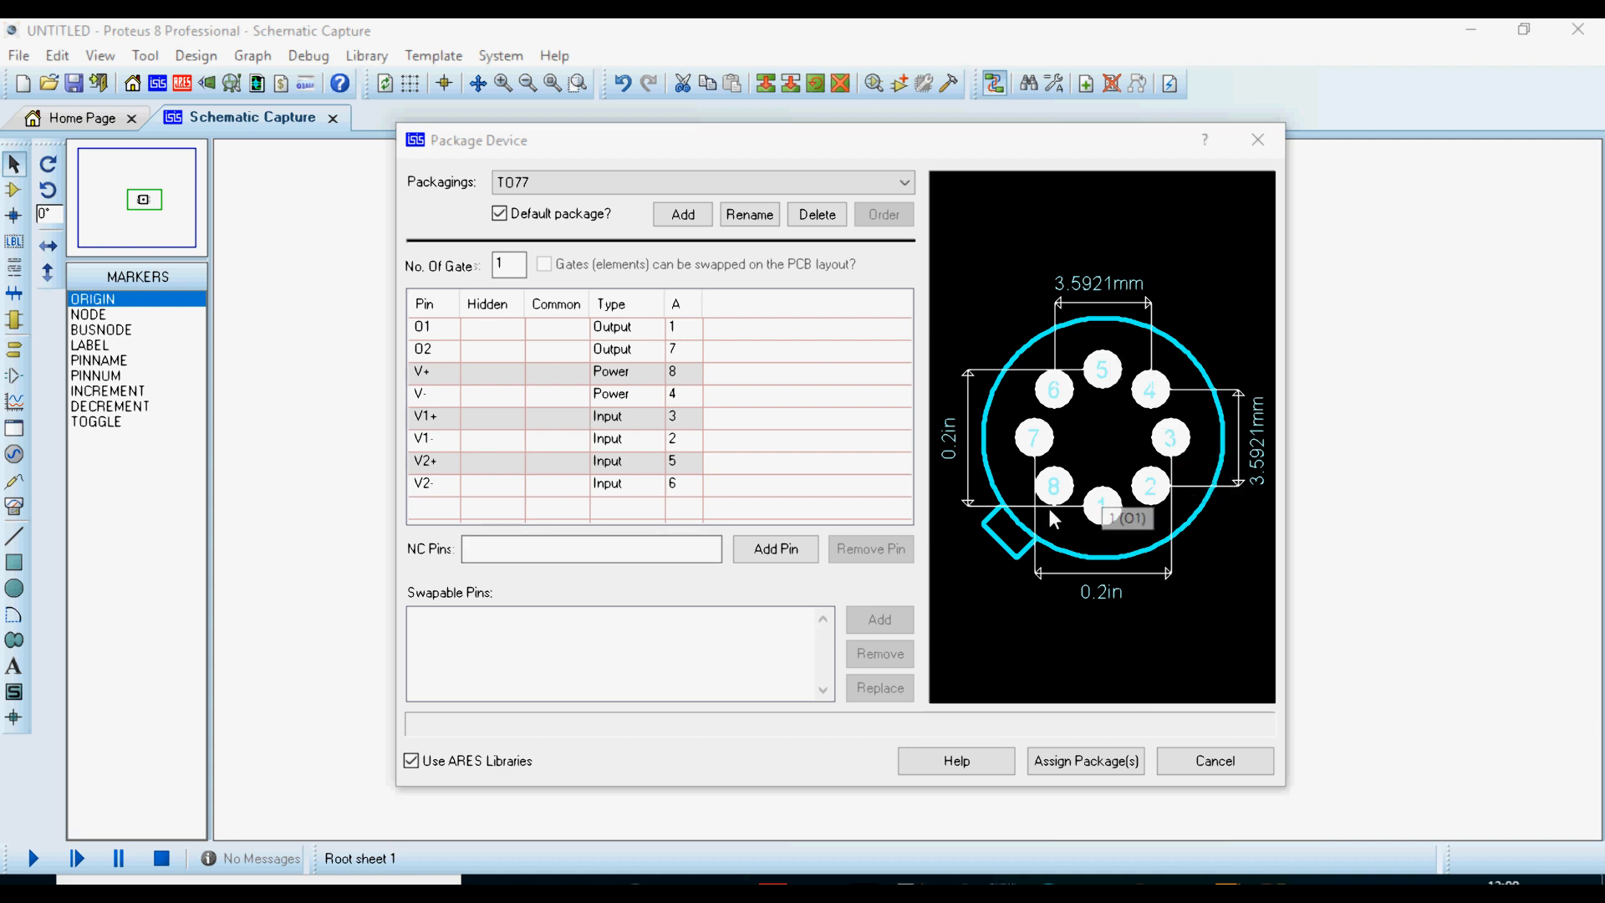
click(1096, 763)
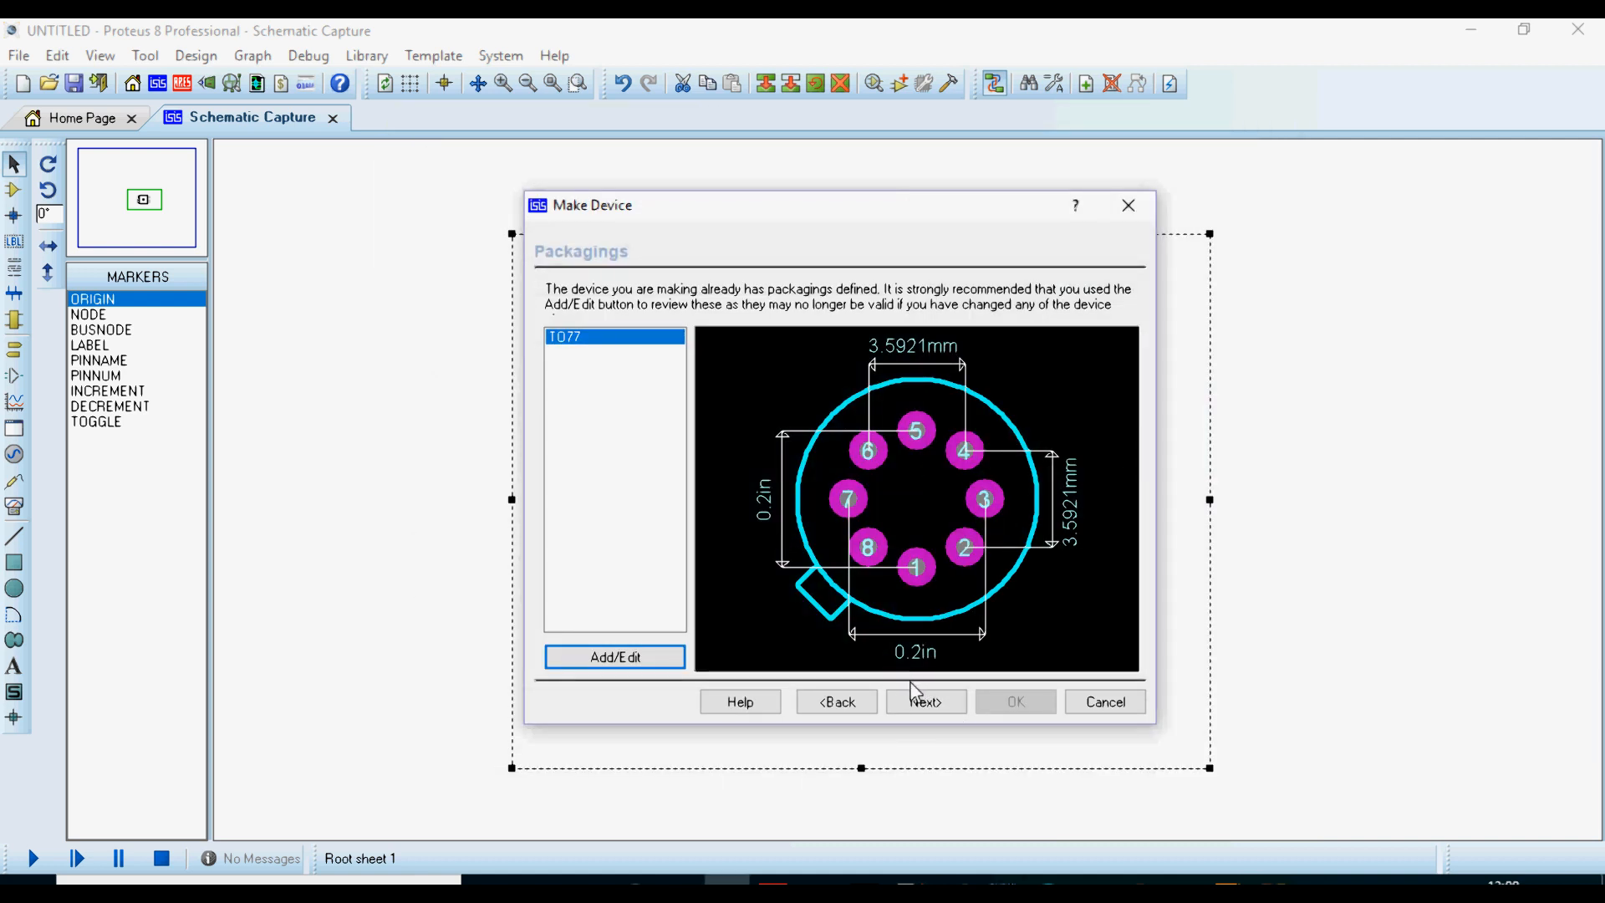
Accept the default PACKAGE property and leave the device's data sheet and help file blank
click(923, 702)
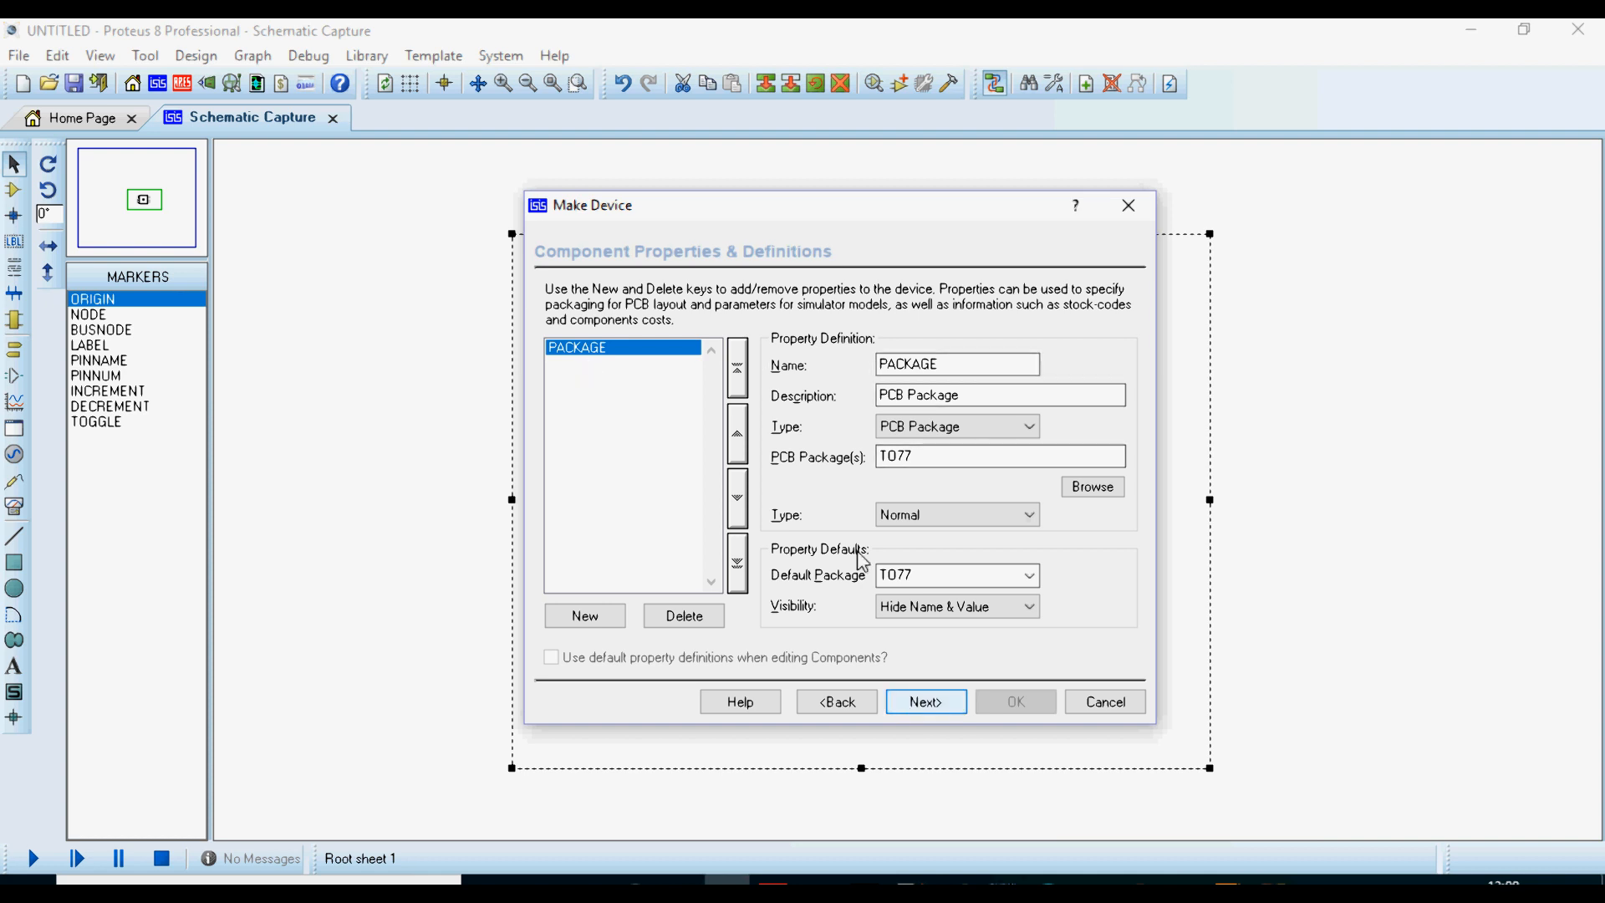
click(923, 702)
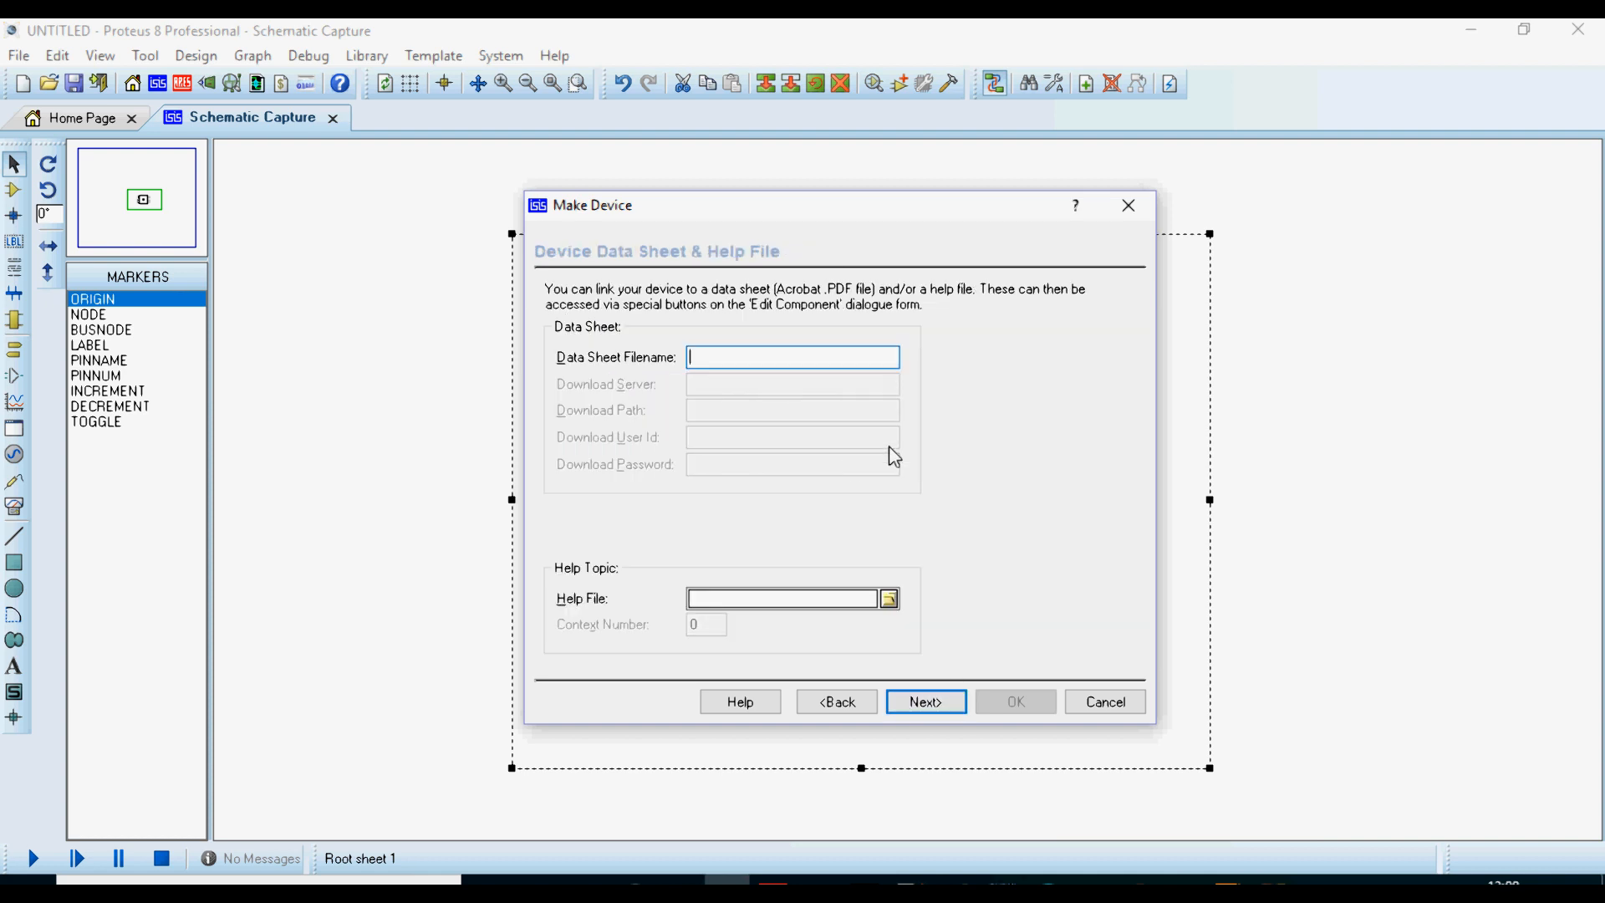
click(921, 701)
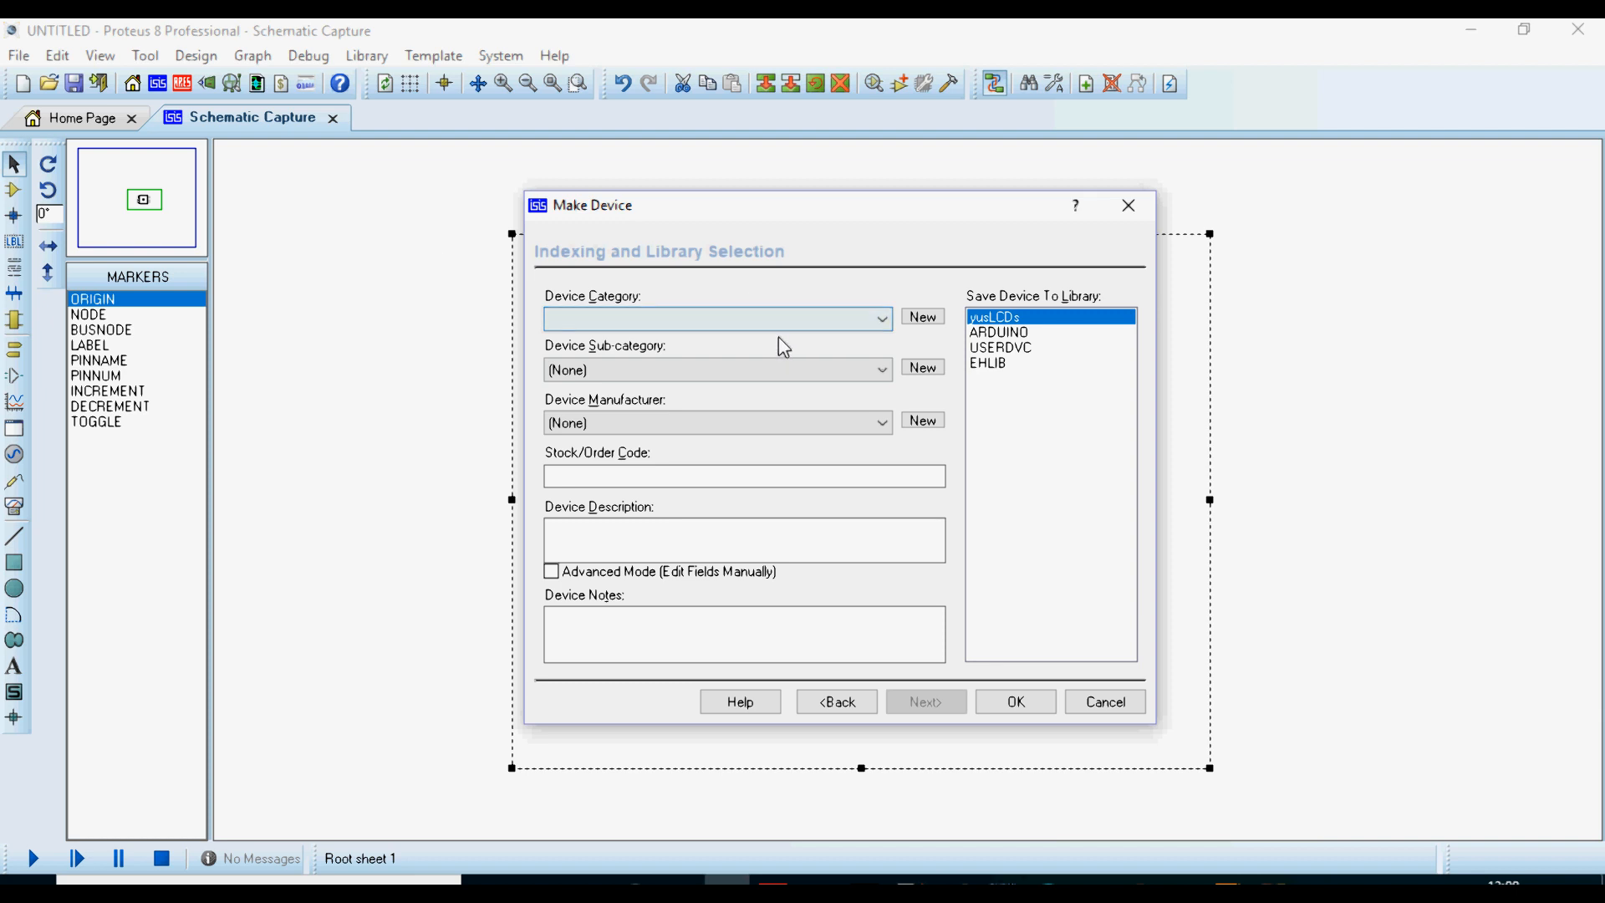
Index the device as Analog ICs, sub-category Amplifiers, manufacturer Analog Devices, and save it to the EHLIB library
click(651, 321)
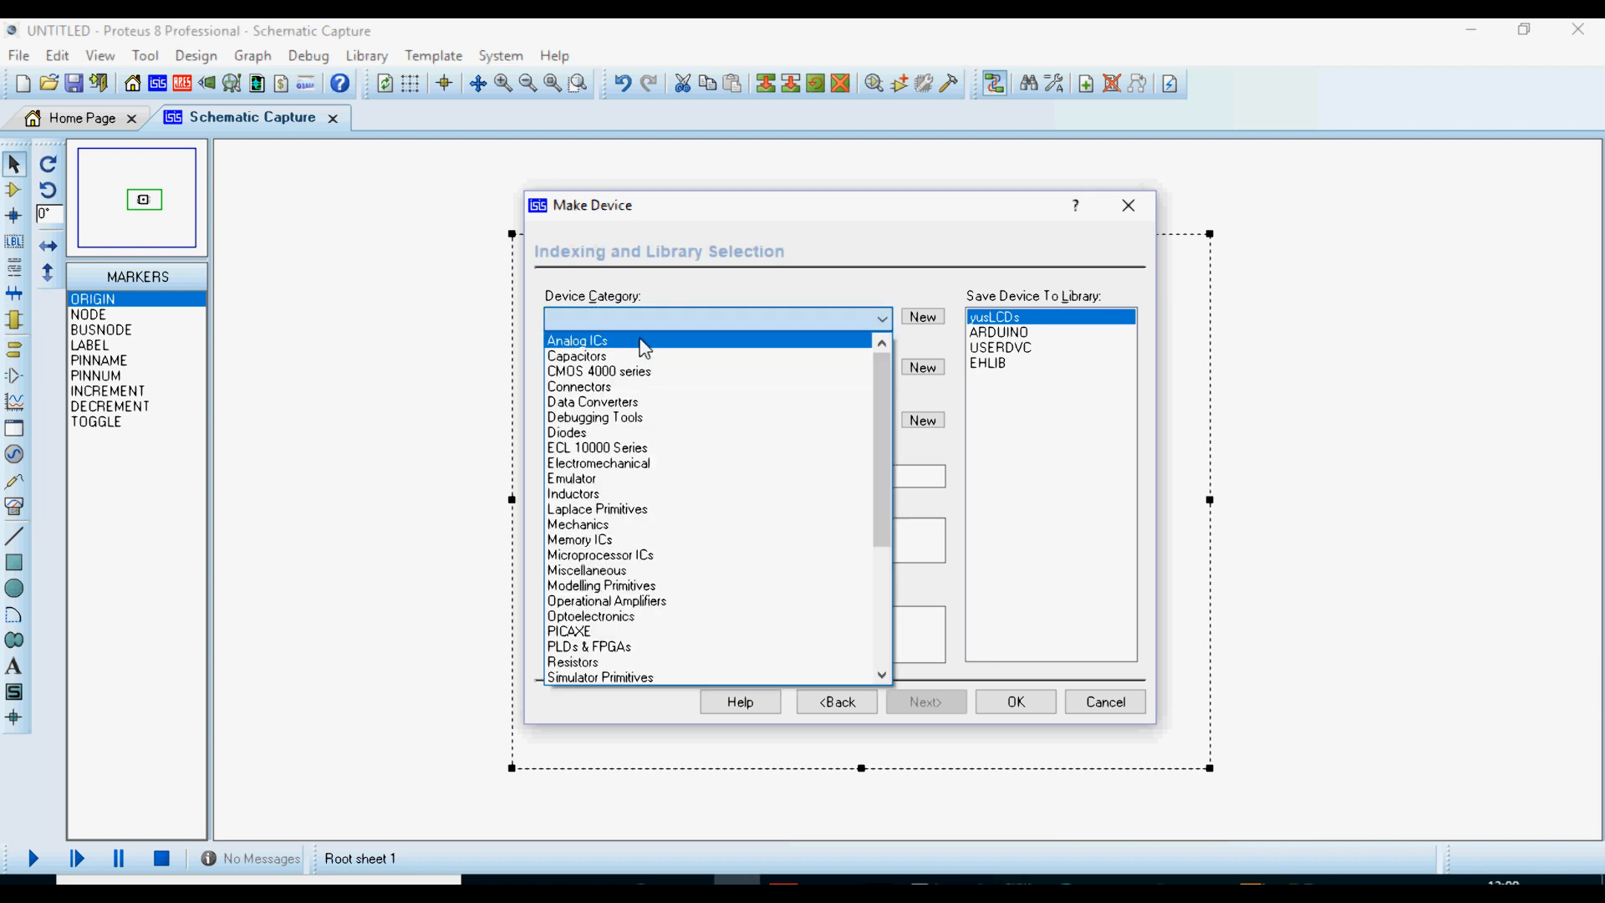
click(644, 348)
click(609, 371)
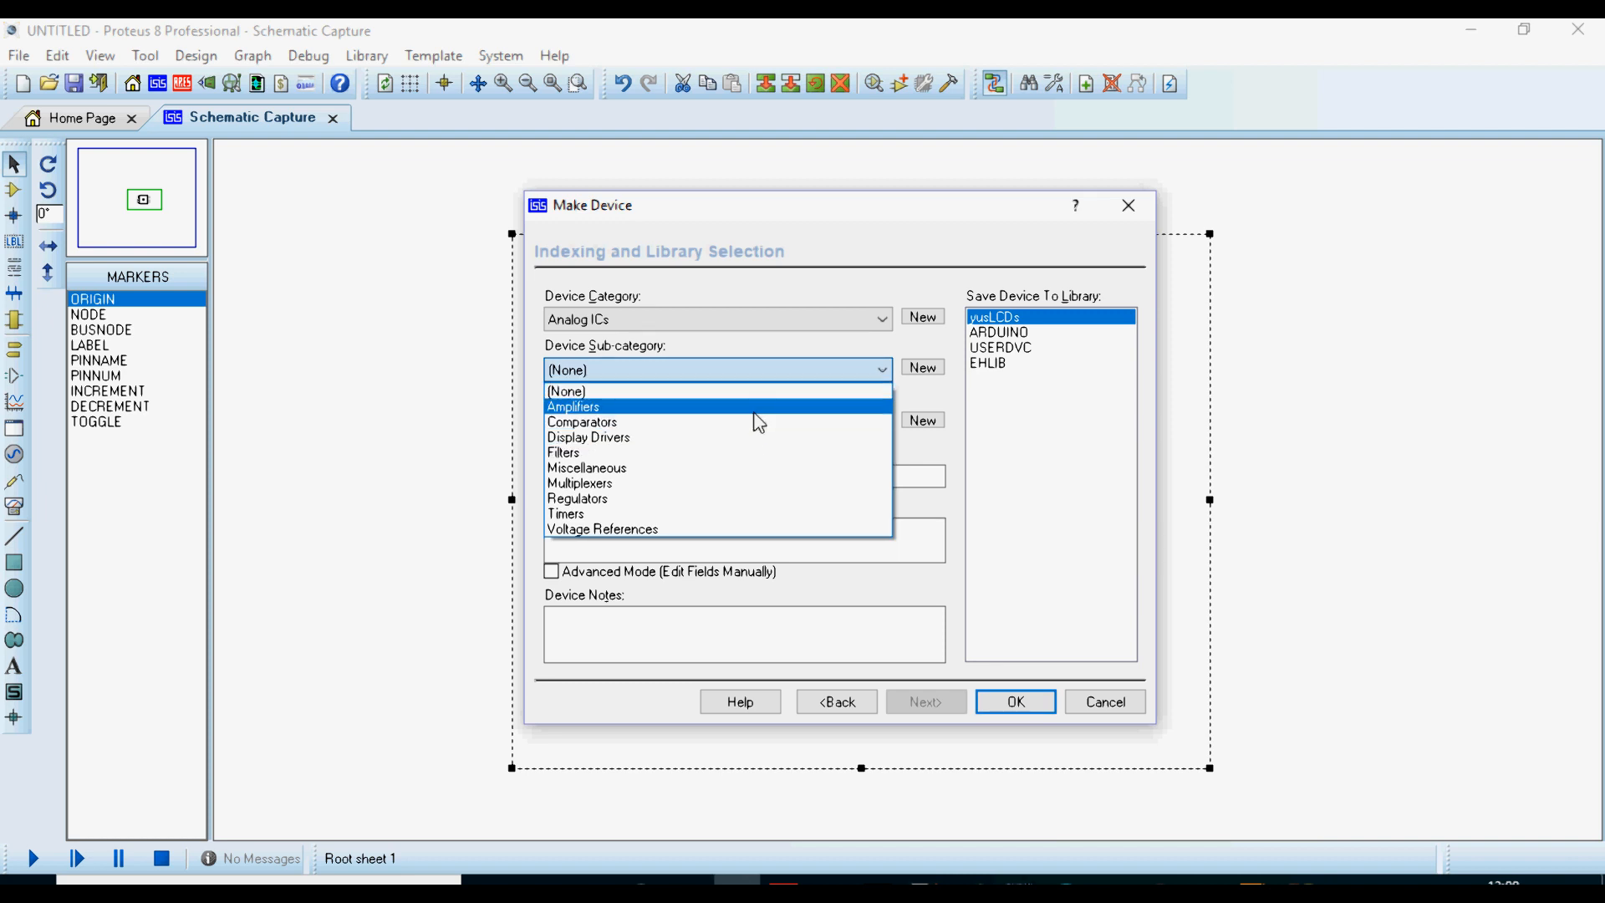
click(754, 413)
click(635, 424)
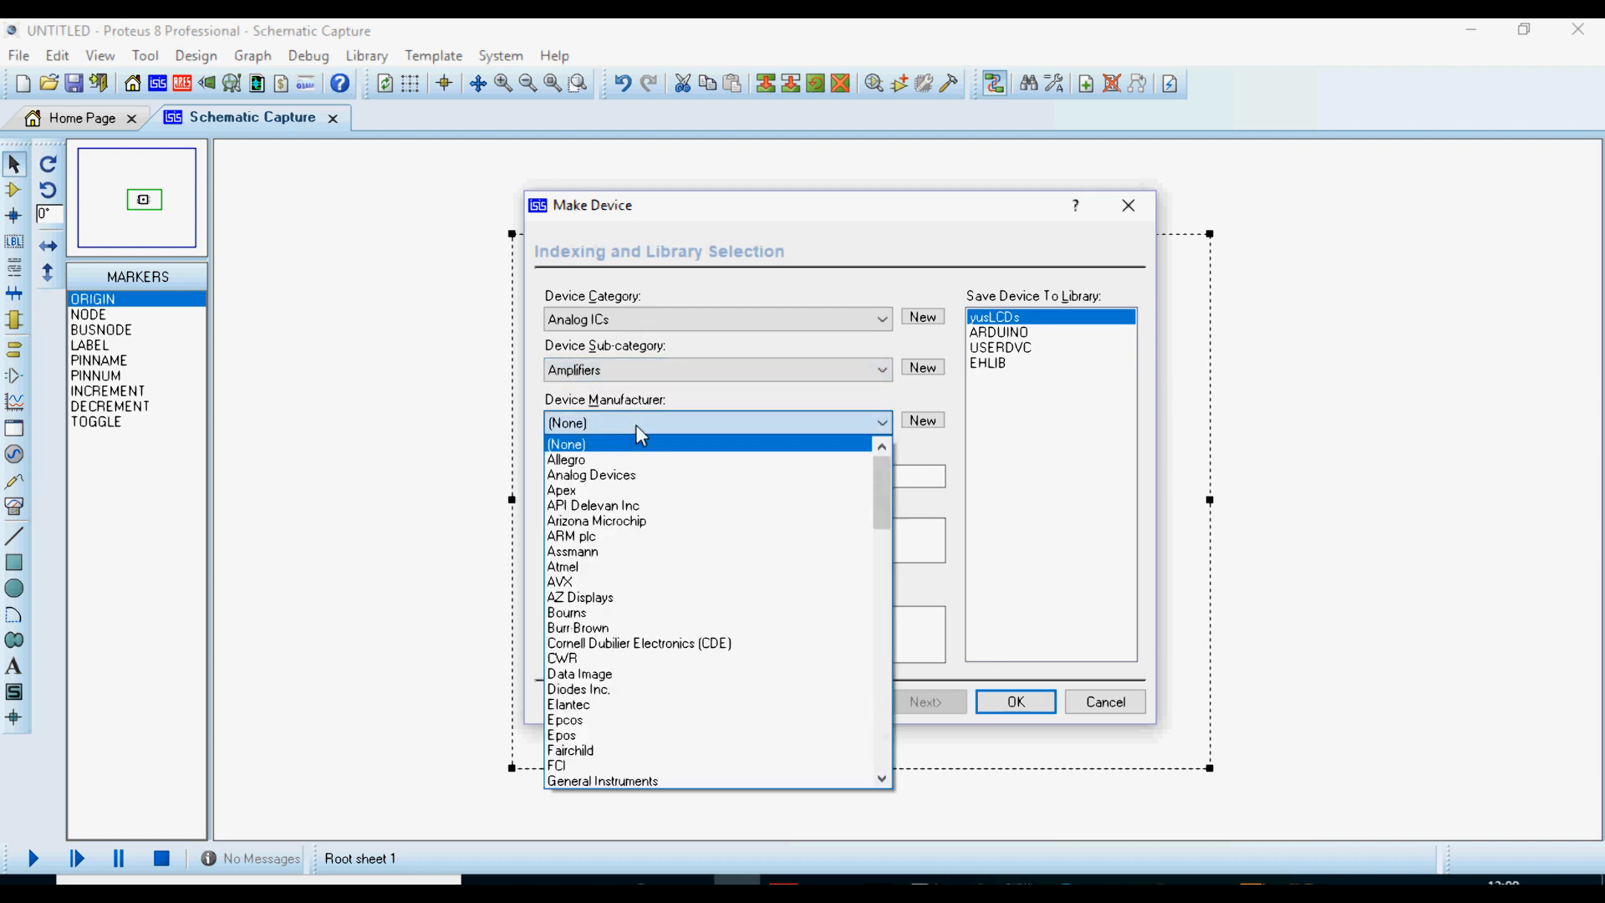
click(644, 475)
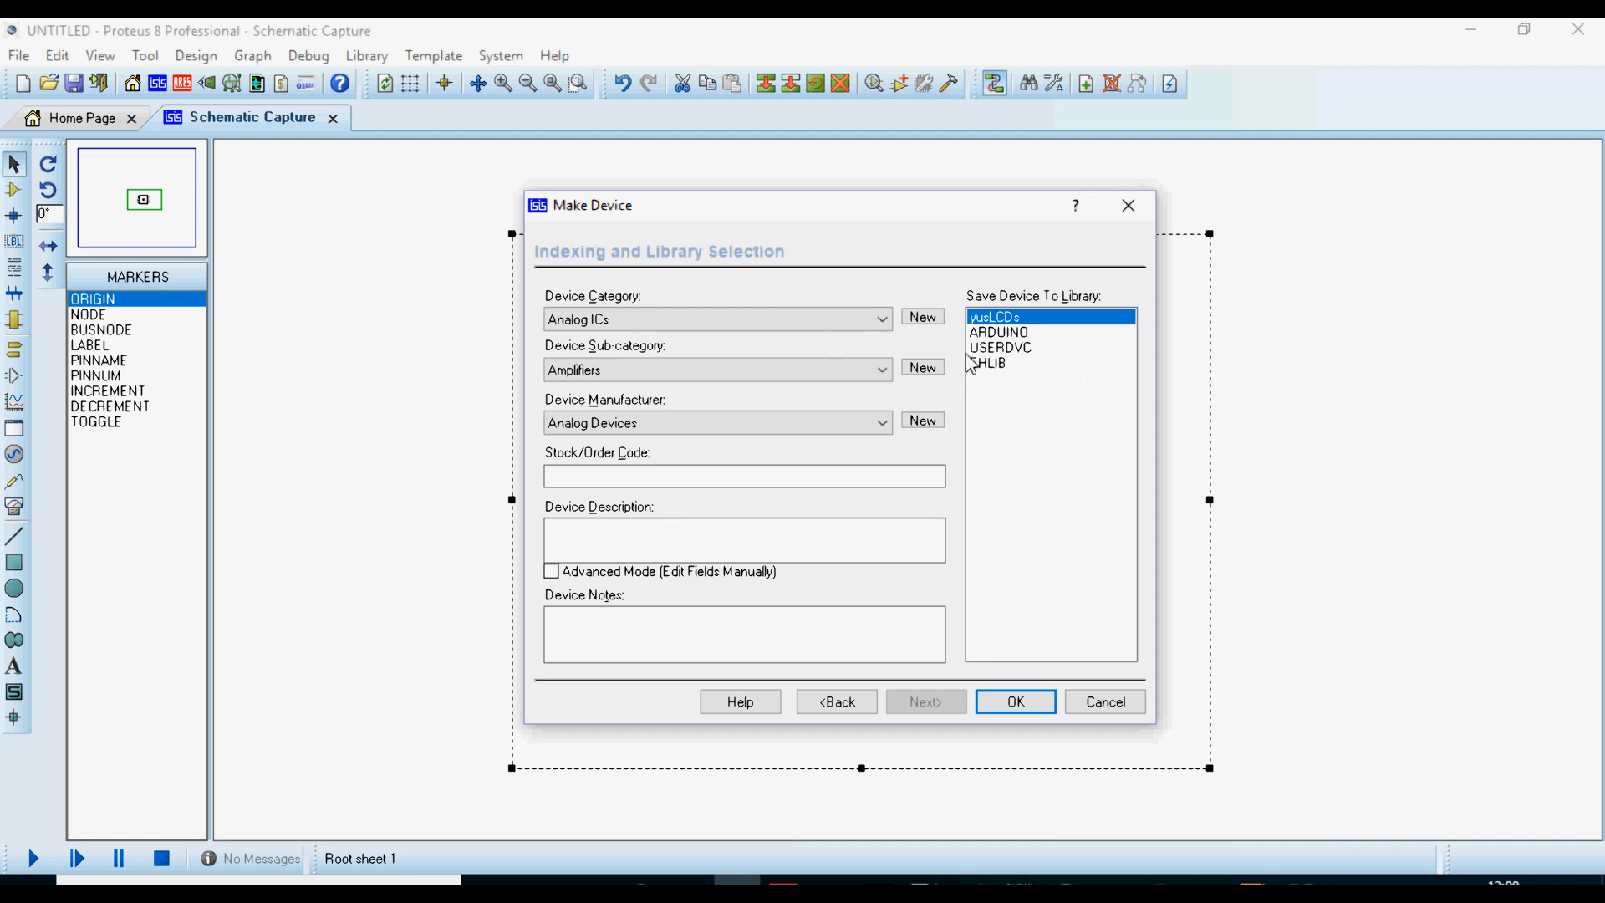
click(992, 365)
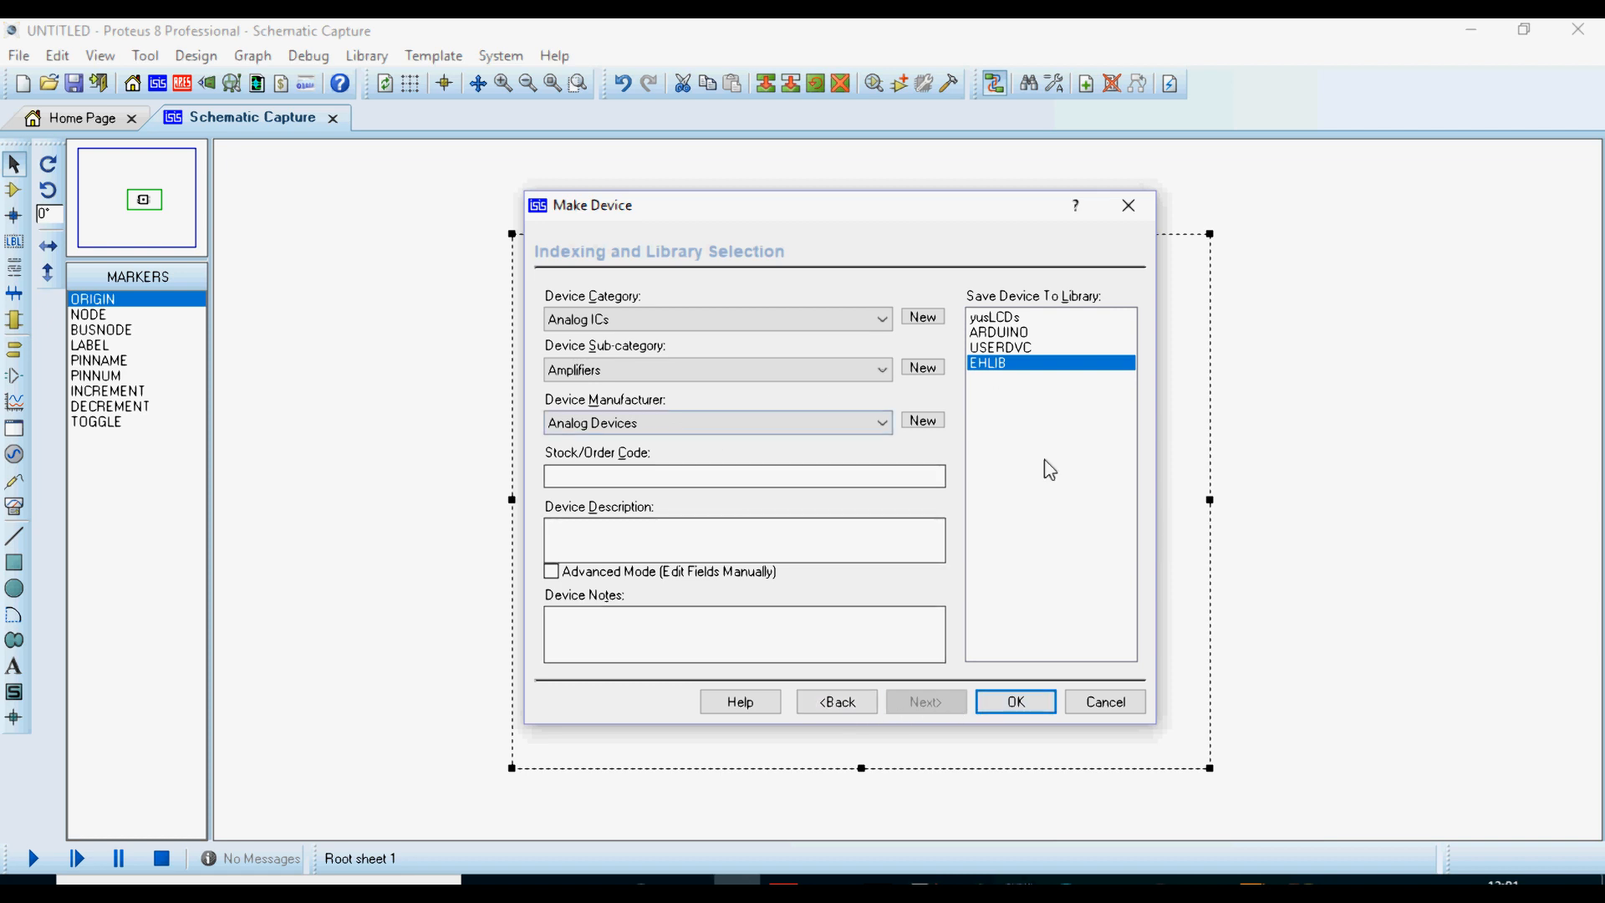
click(1017, 707)
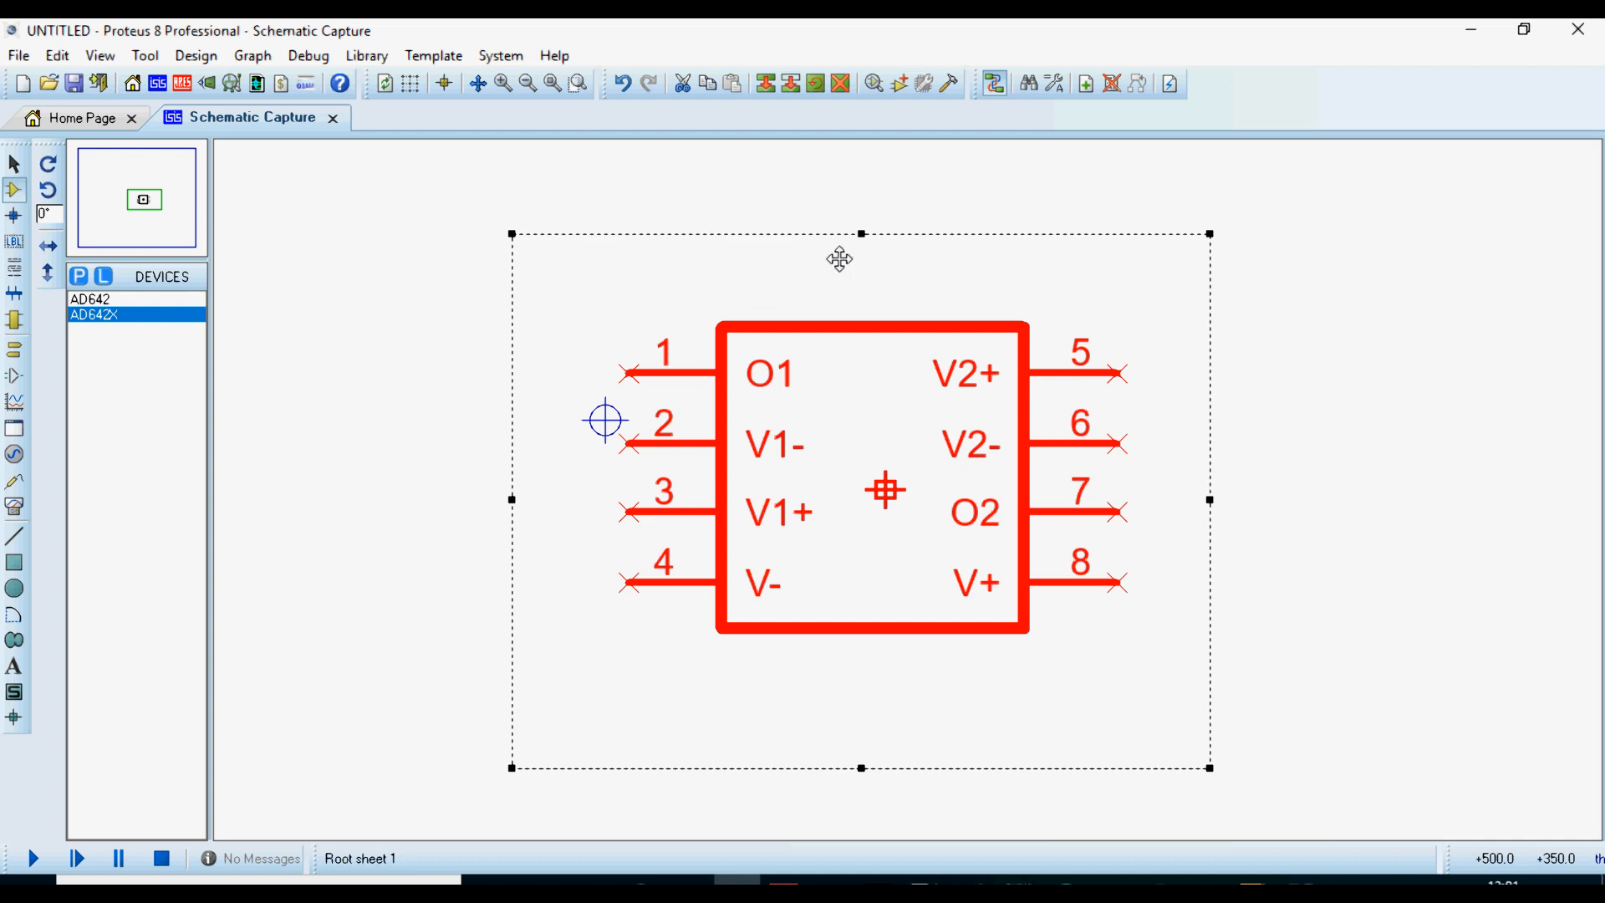
Delete the original drawn component graphics, pins and origin marker from the schematic sheet
scroll(839, 259, down, 1)
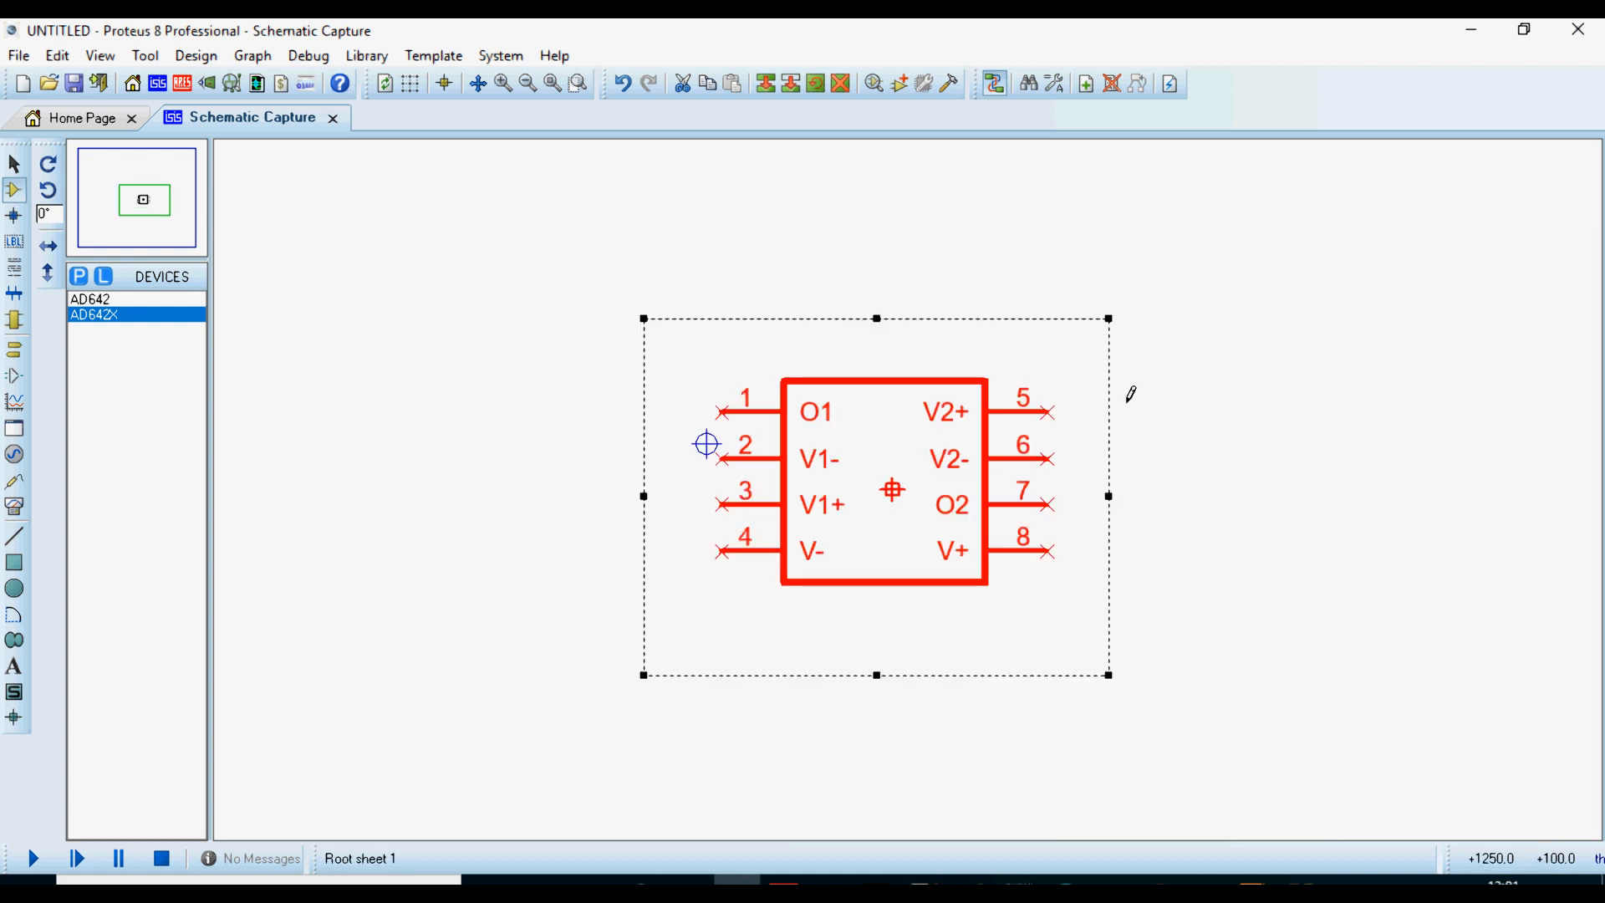
click(580, 280)
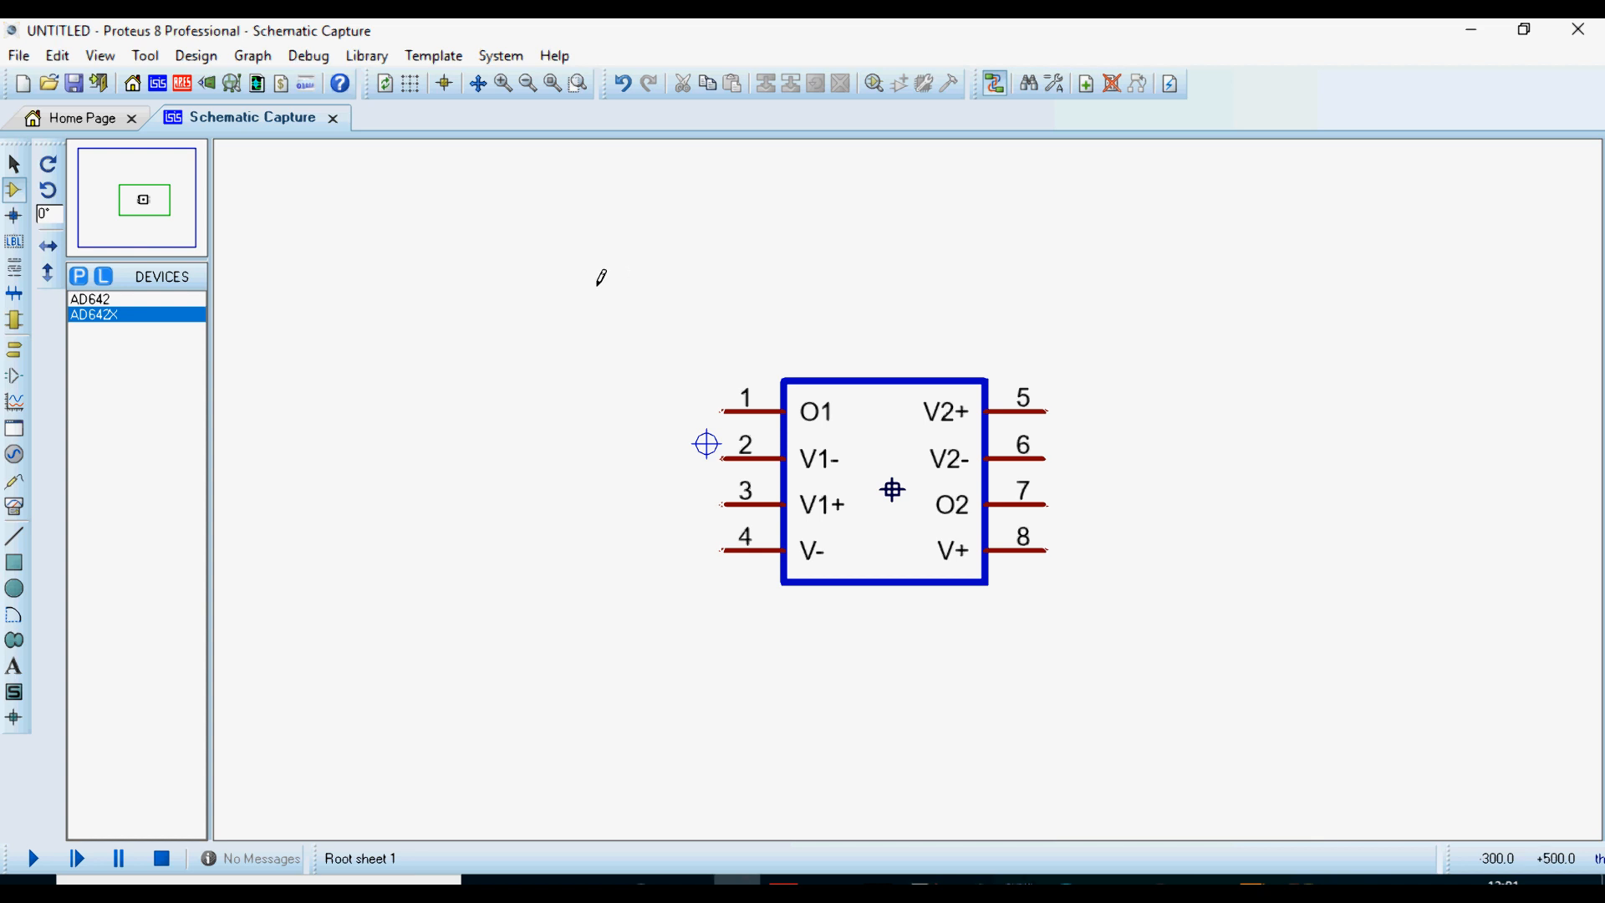
drag(567, 241, 1171, 675)
key(Delete)
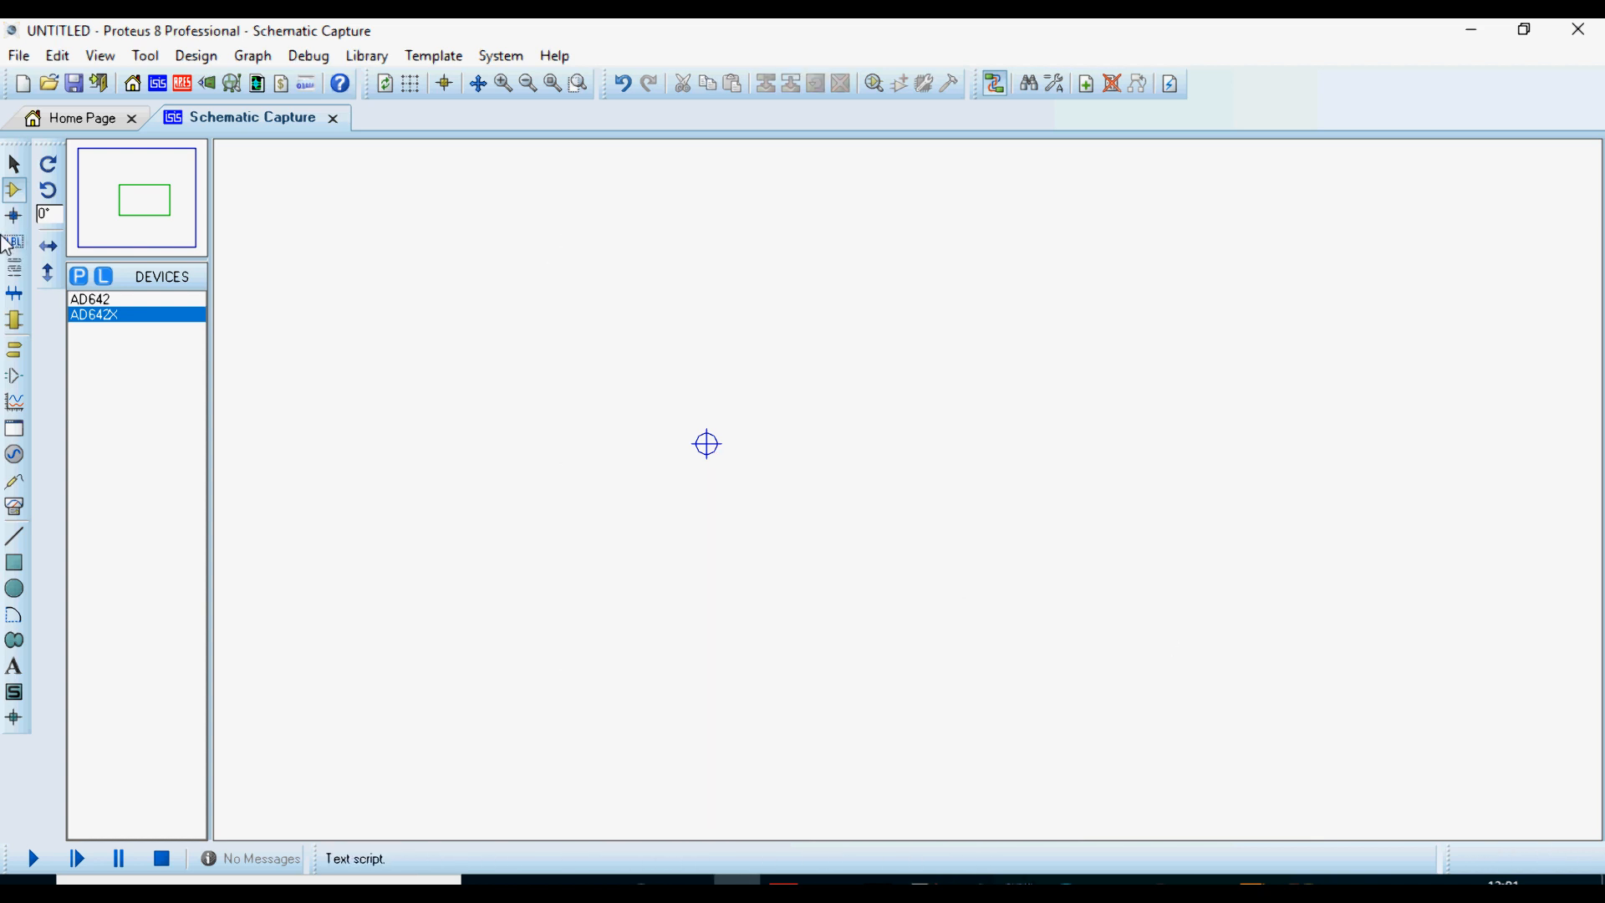
Search the device library for AD642 and pick the AD642X device from EHLIB
click(79, 276)
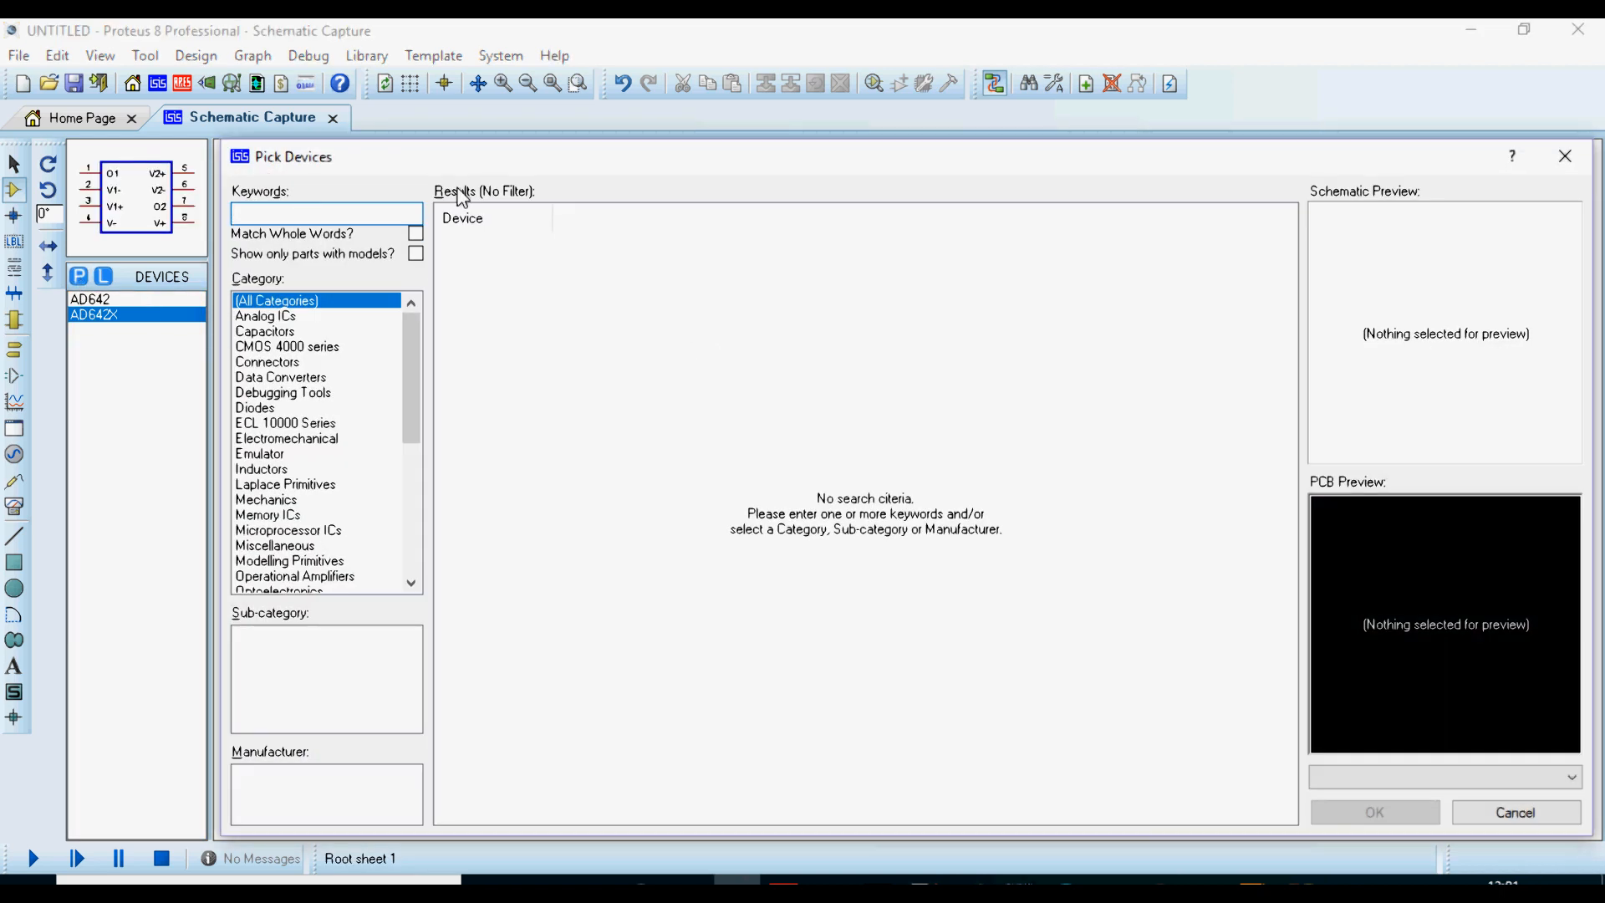
text(AD642)
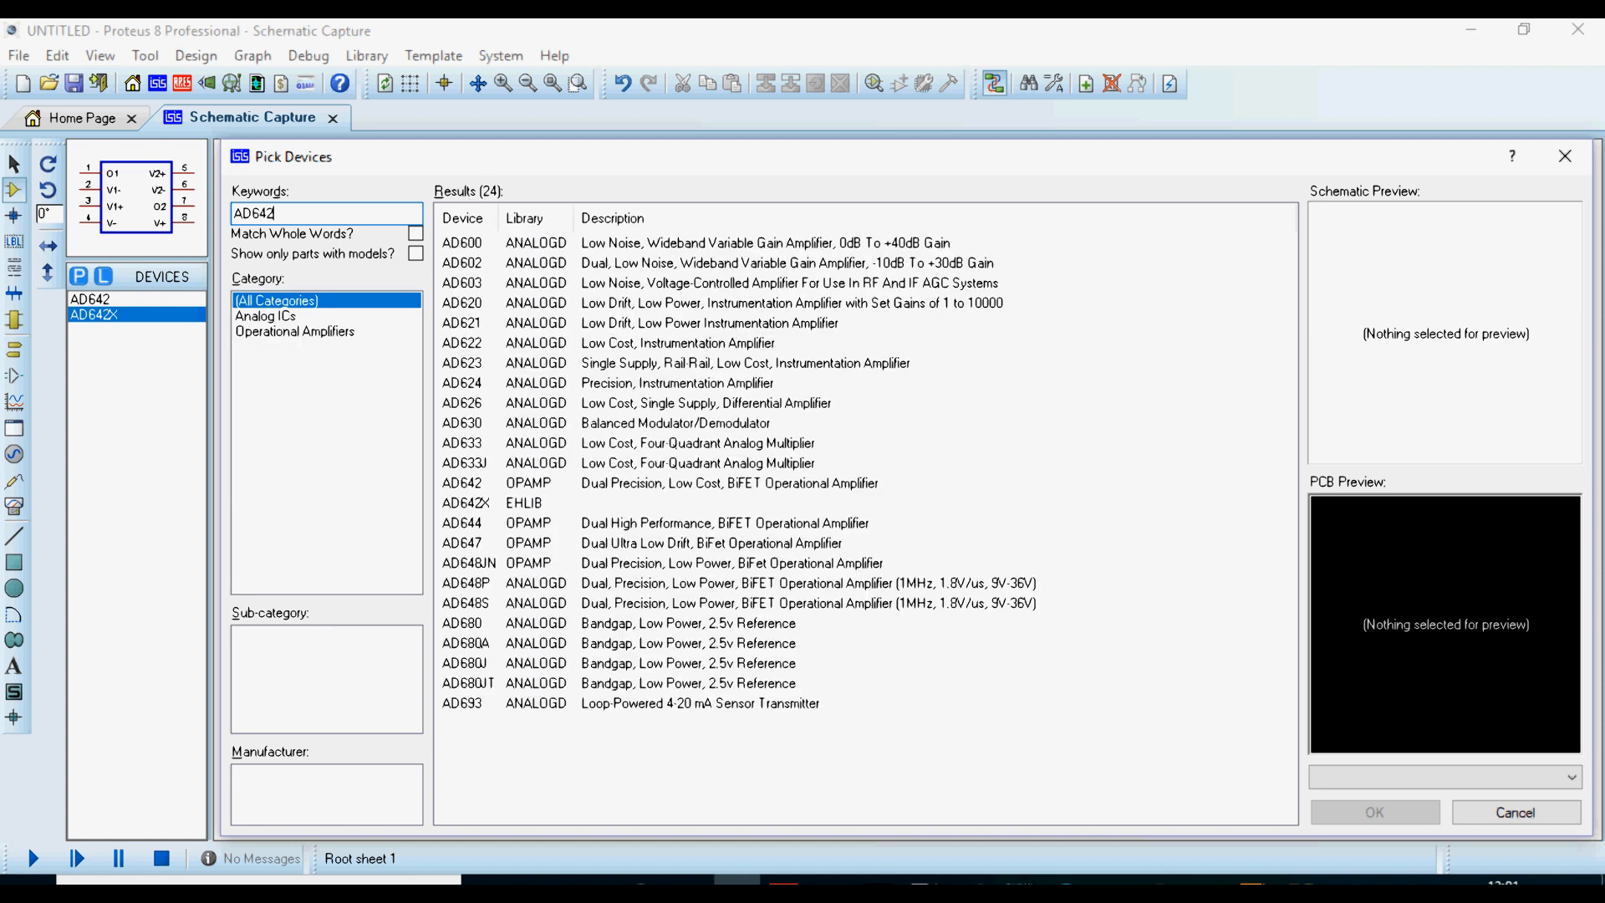
text(K)
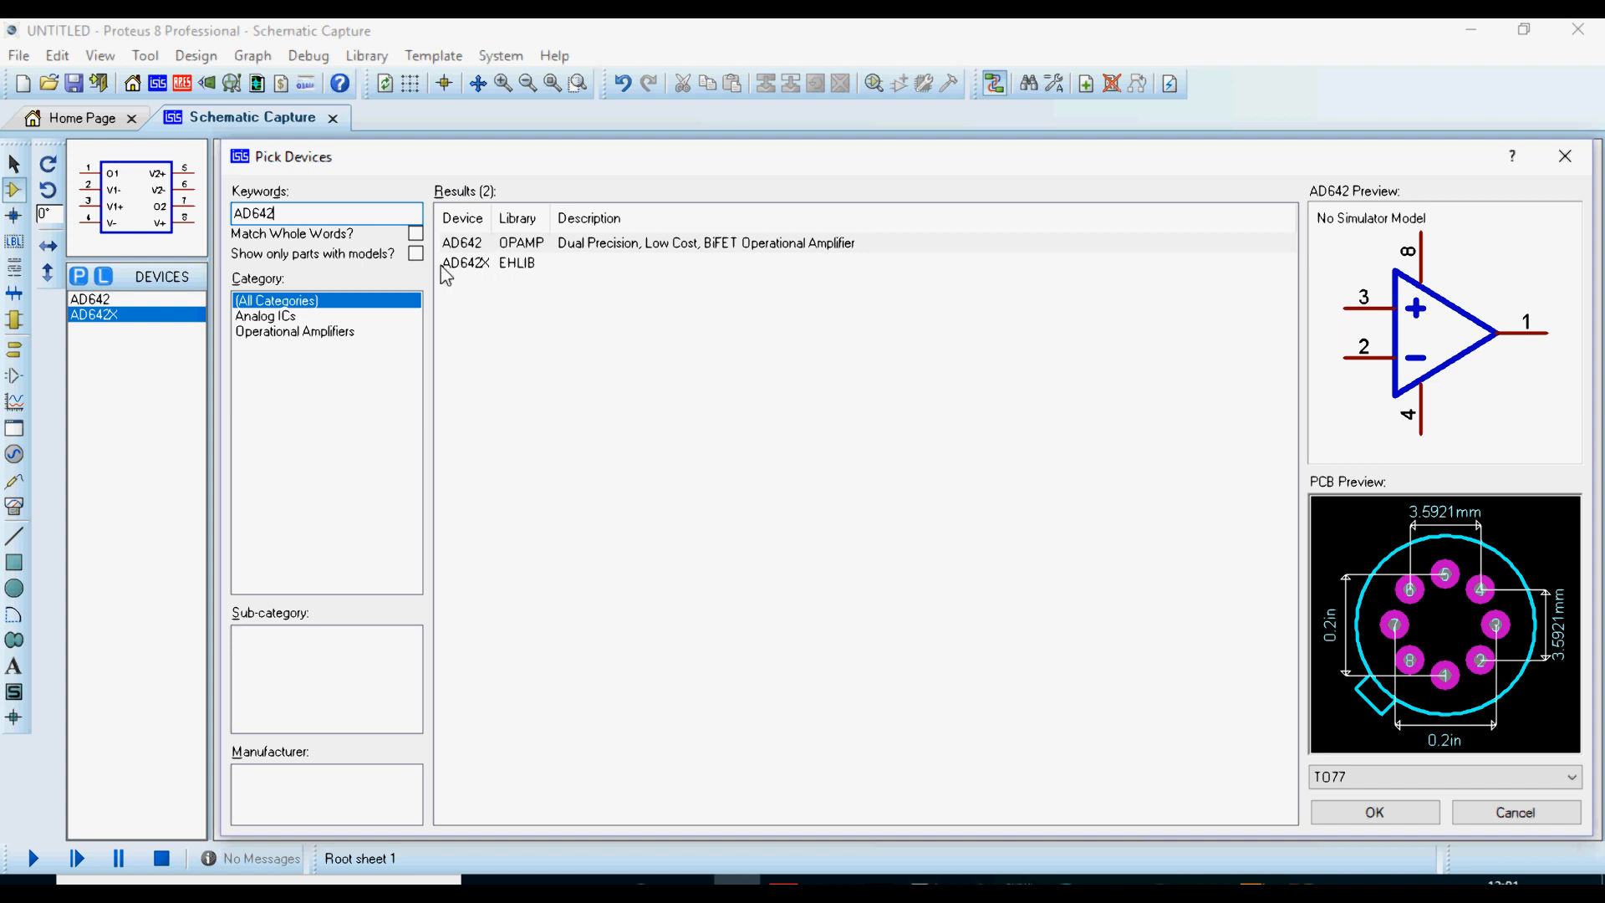
click(494, 264)
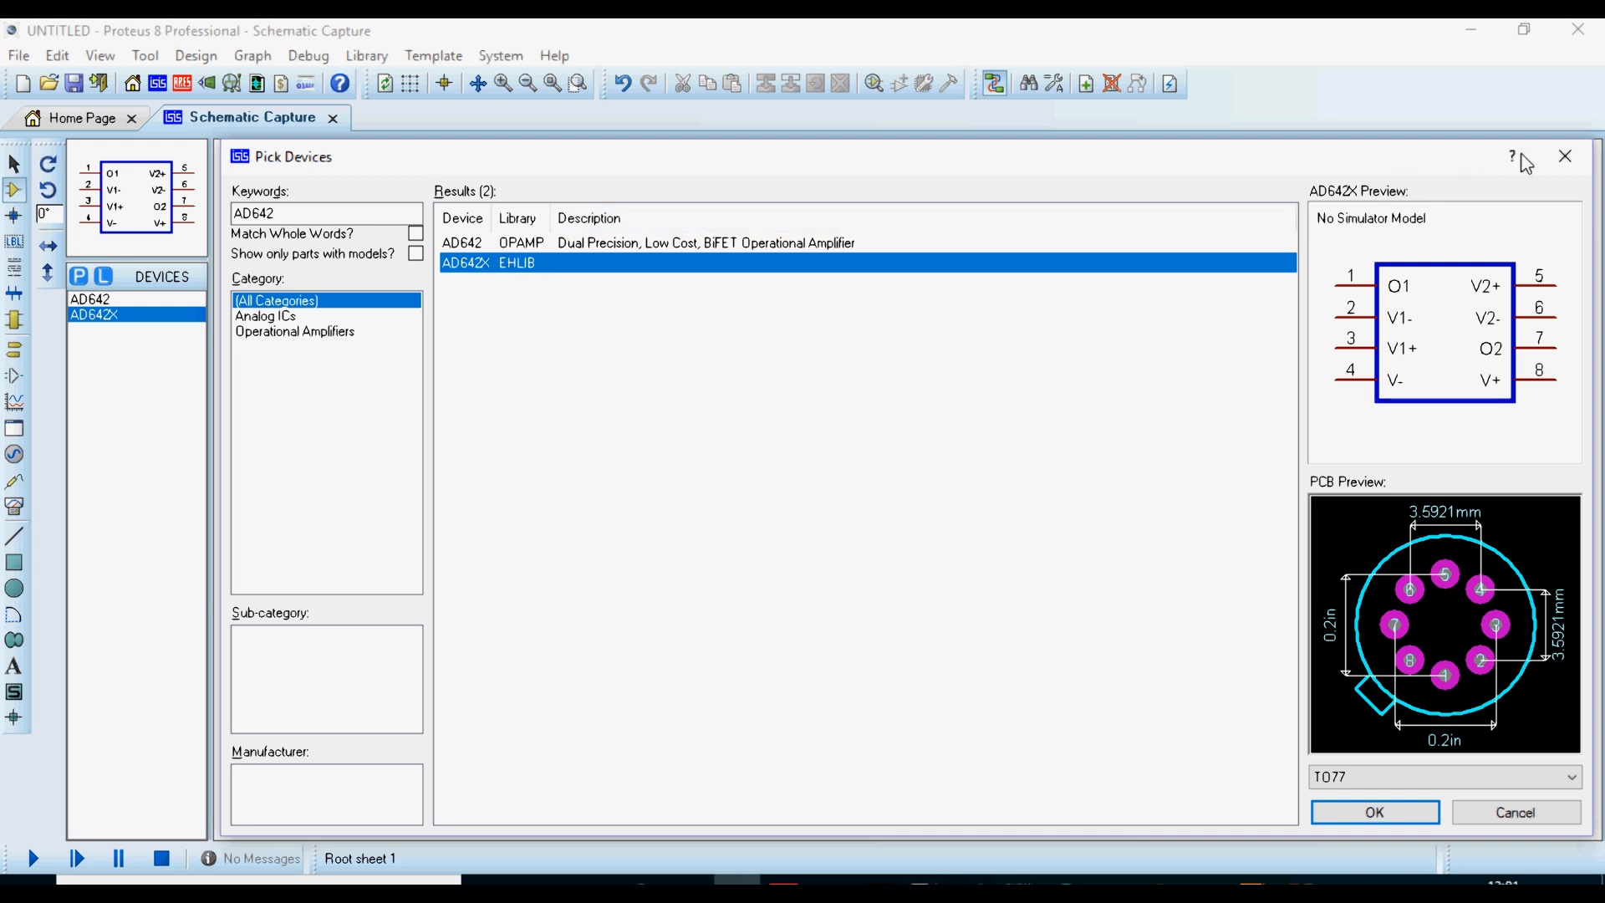
click(1378, 815)
Place an AD642X component on the sheet and move it a little to the left
click(707, 444)
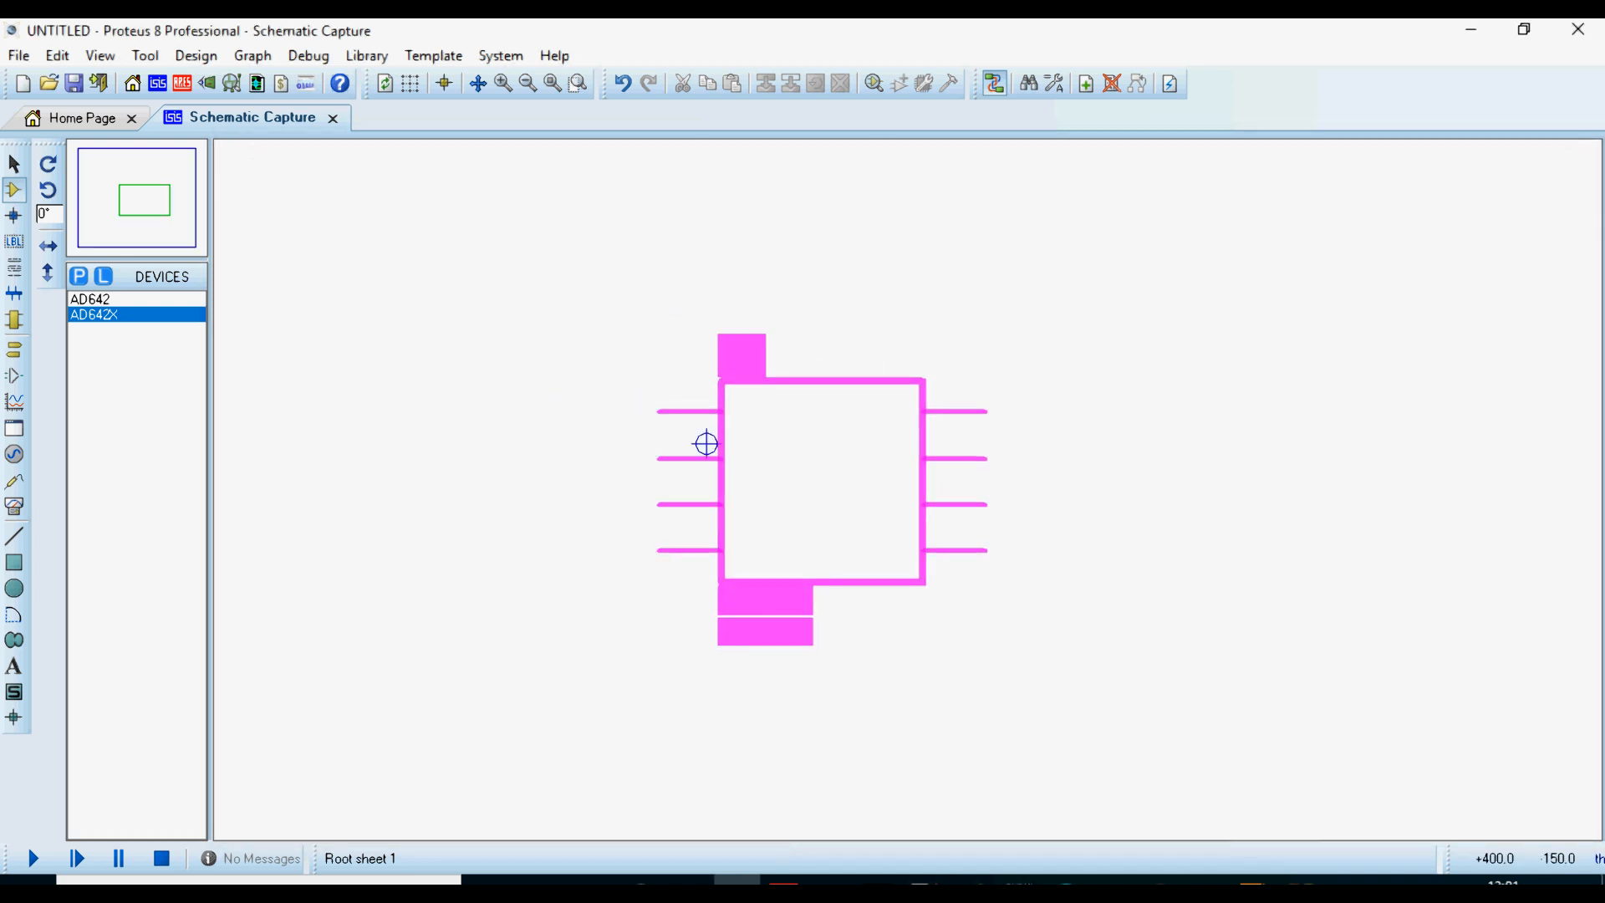
click(935, 538)
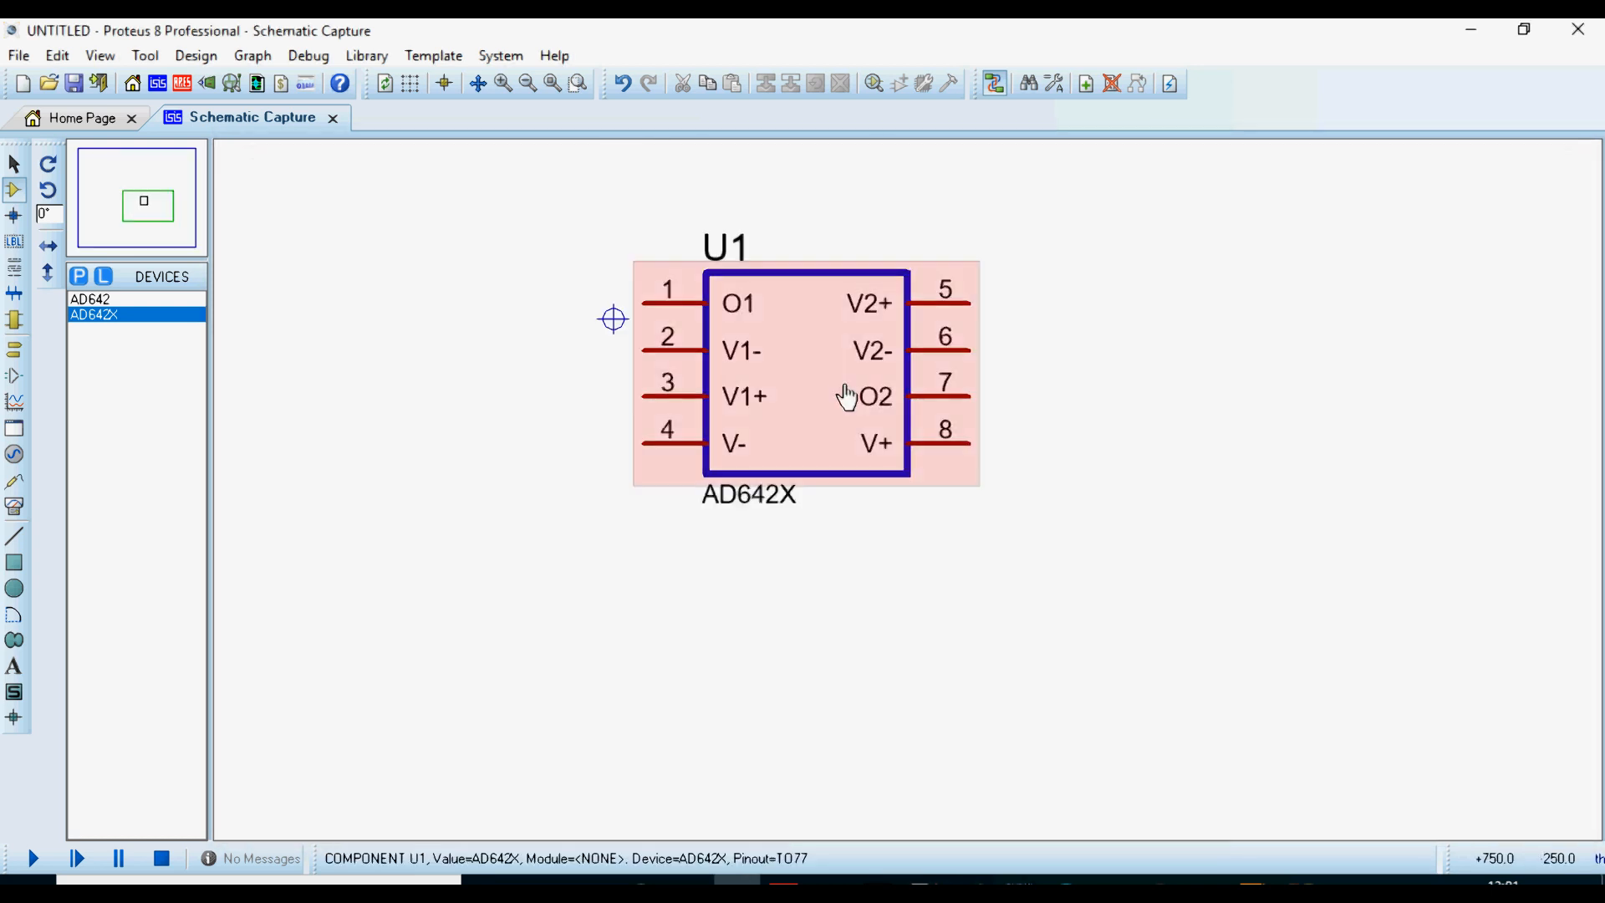
scroll(845, 393, down, 1)
click(845, 422)
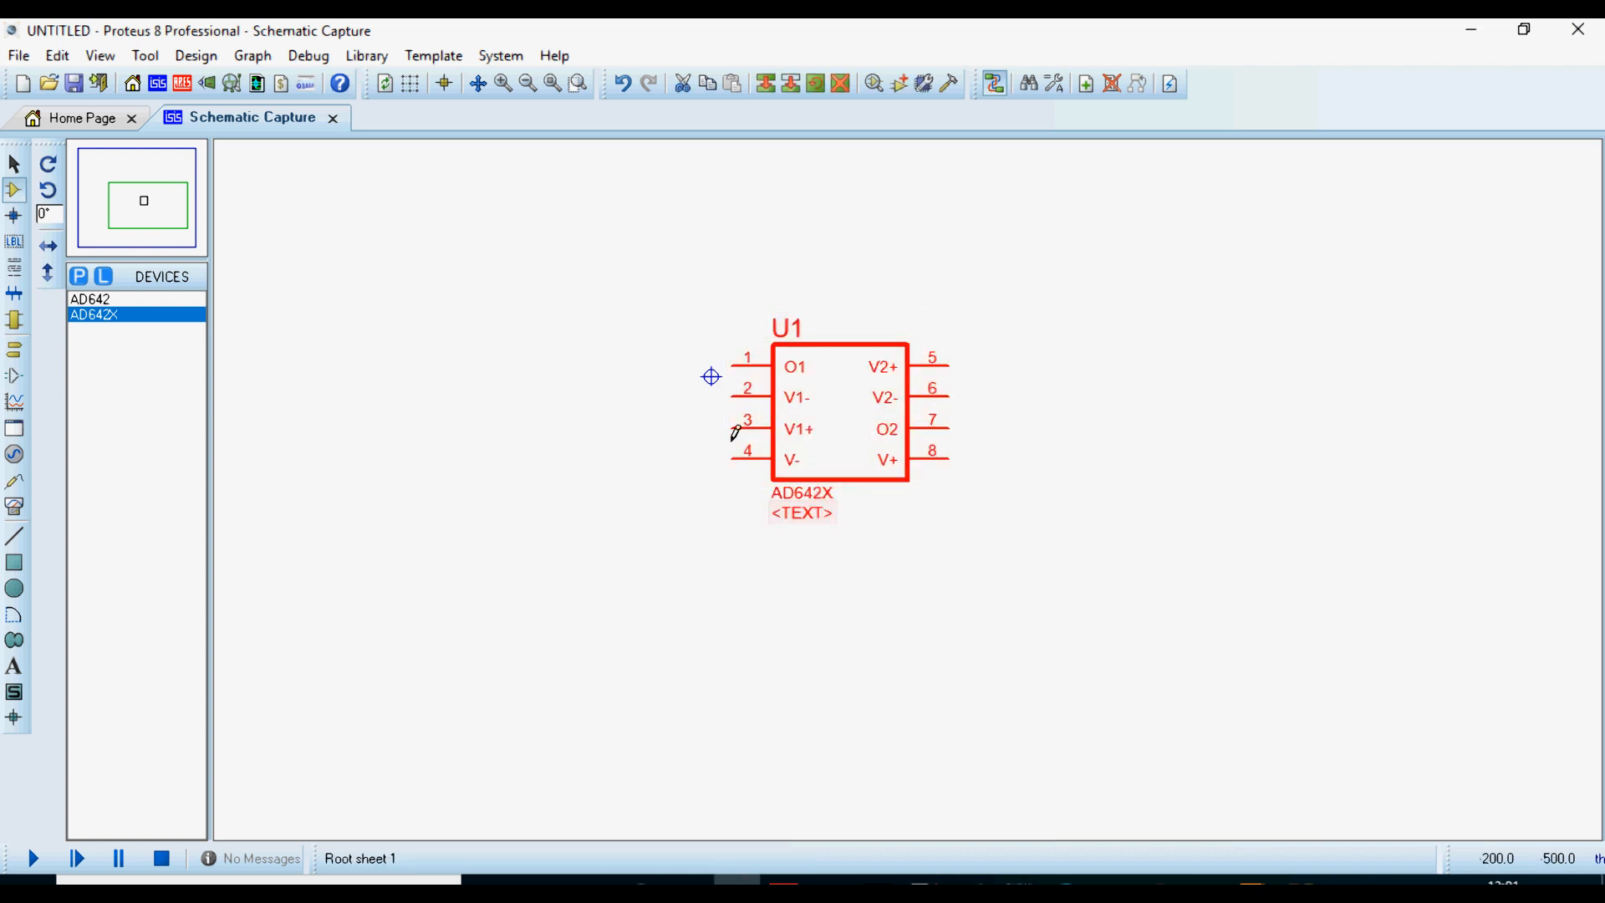
drag(846, 430, 690, 435)
click(1045, 333)
Place three more AD642X components, one to the right of U1 and two in a row below
click(1066, 452)
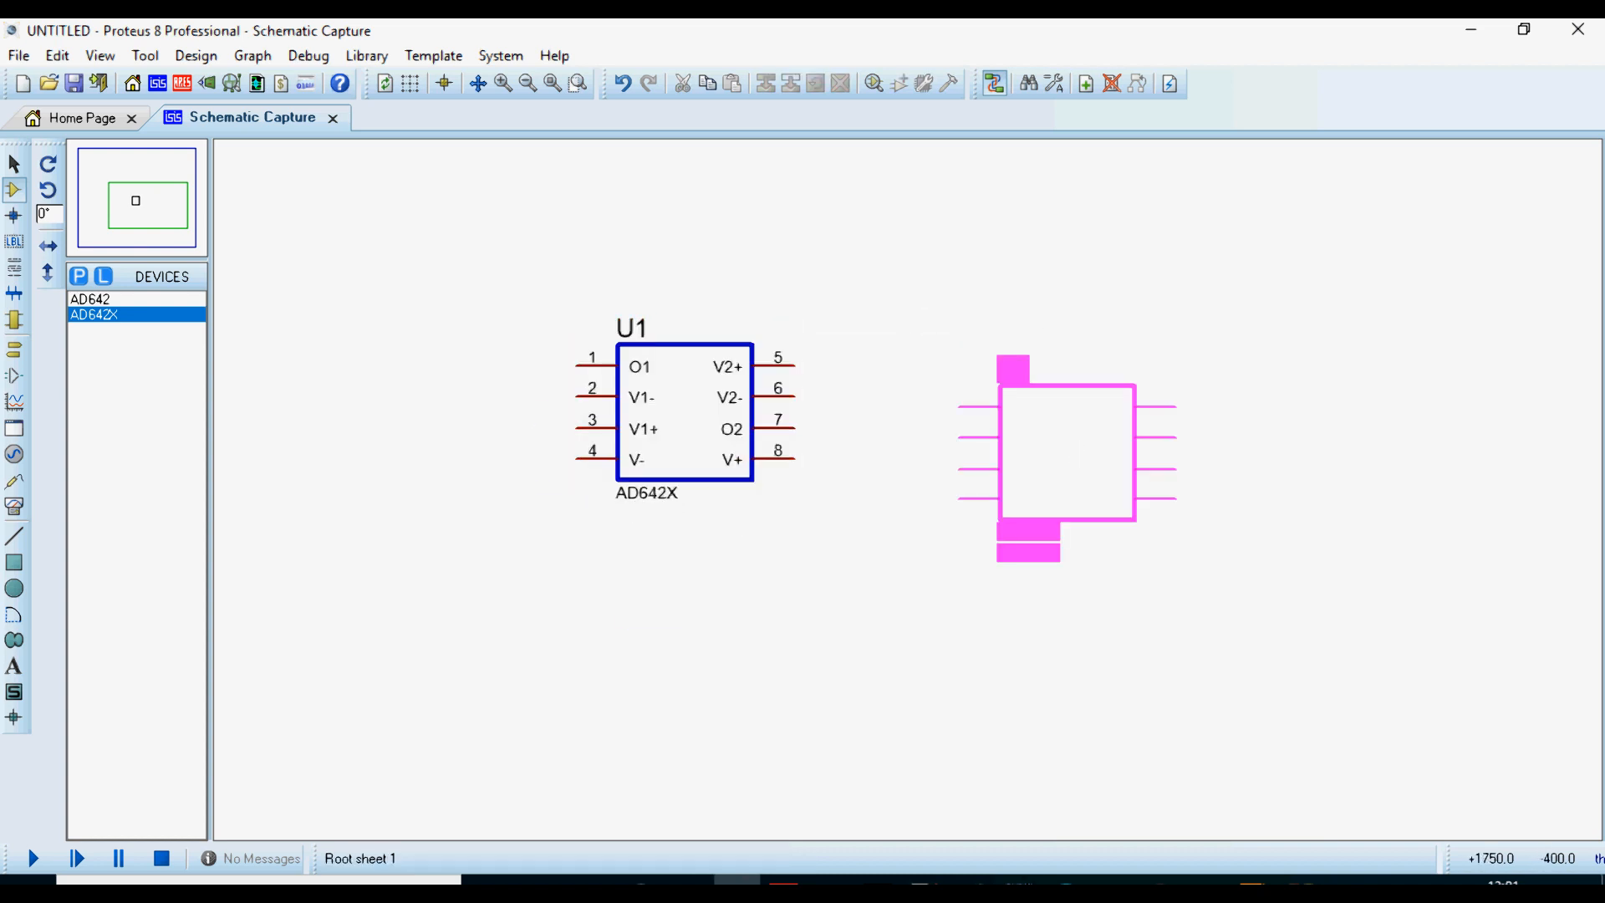
click(1003, 448)
click(632, 675)
click(638, 691)
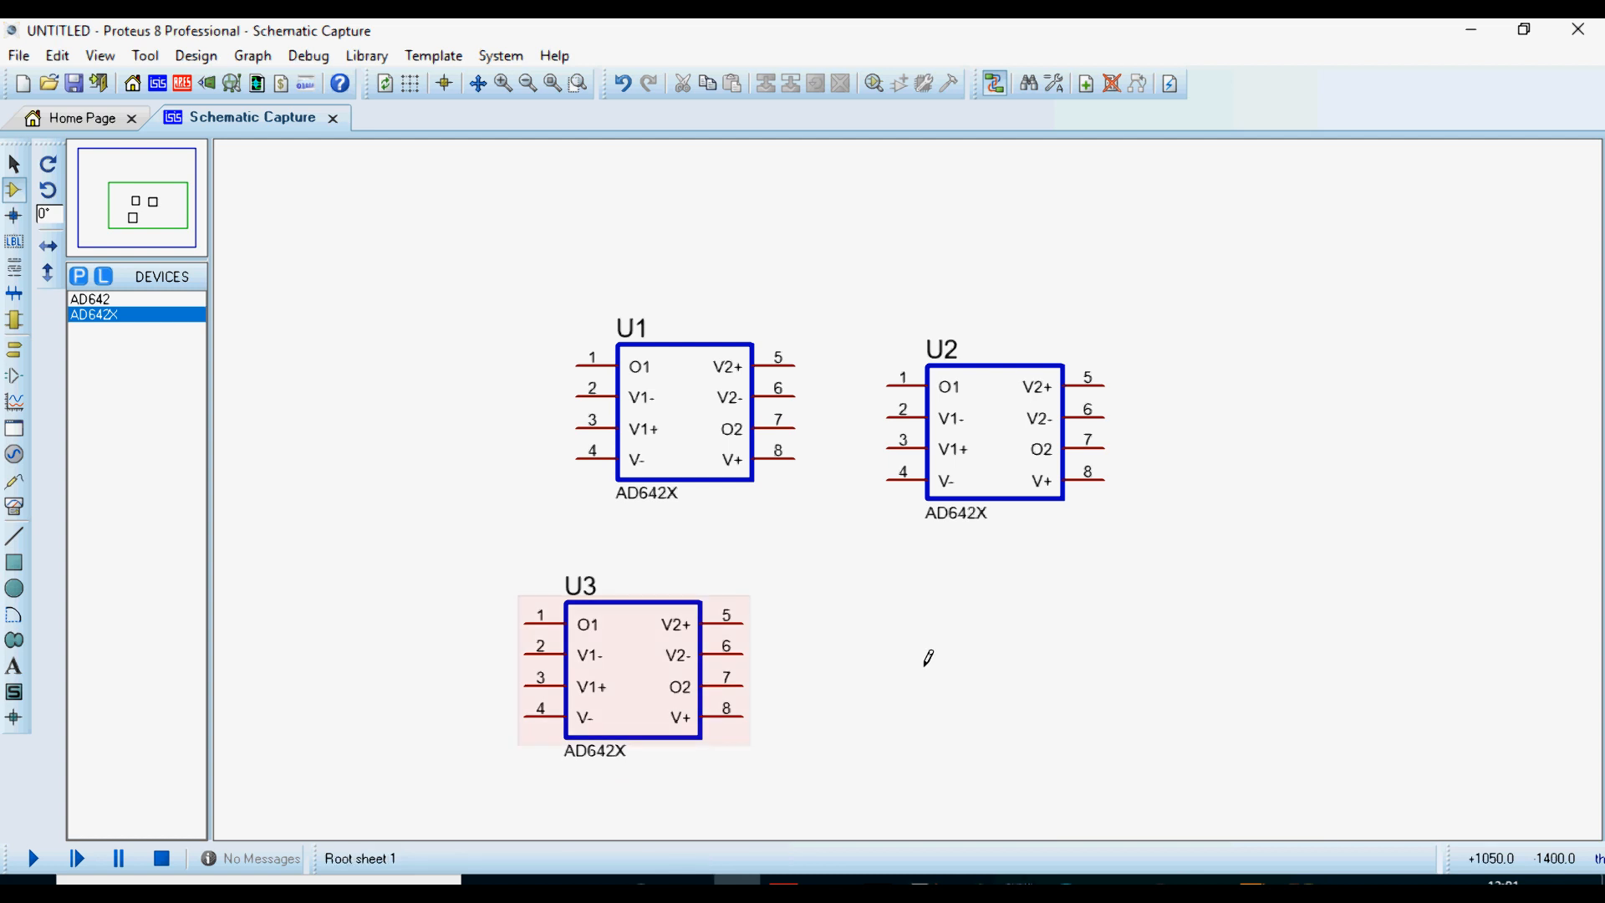
click(969, 664)
click(1005, 659)
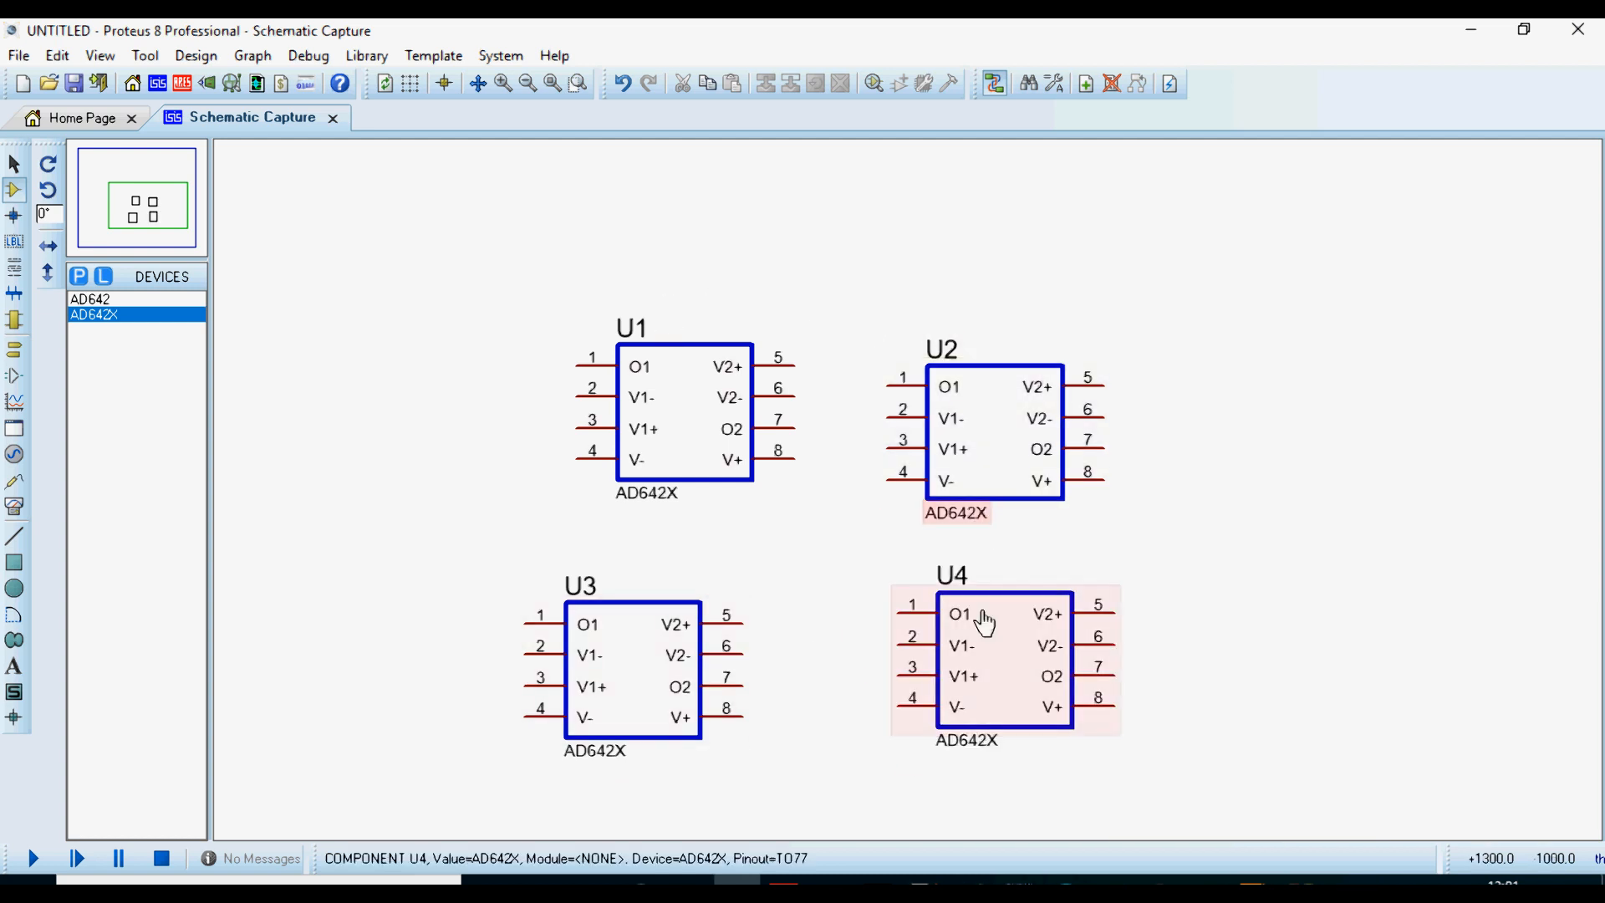
scroll(908, 491, down, 1)
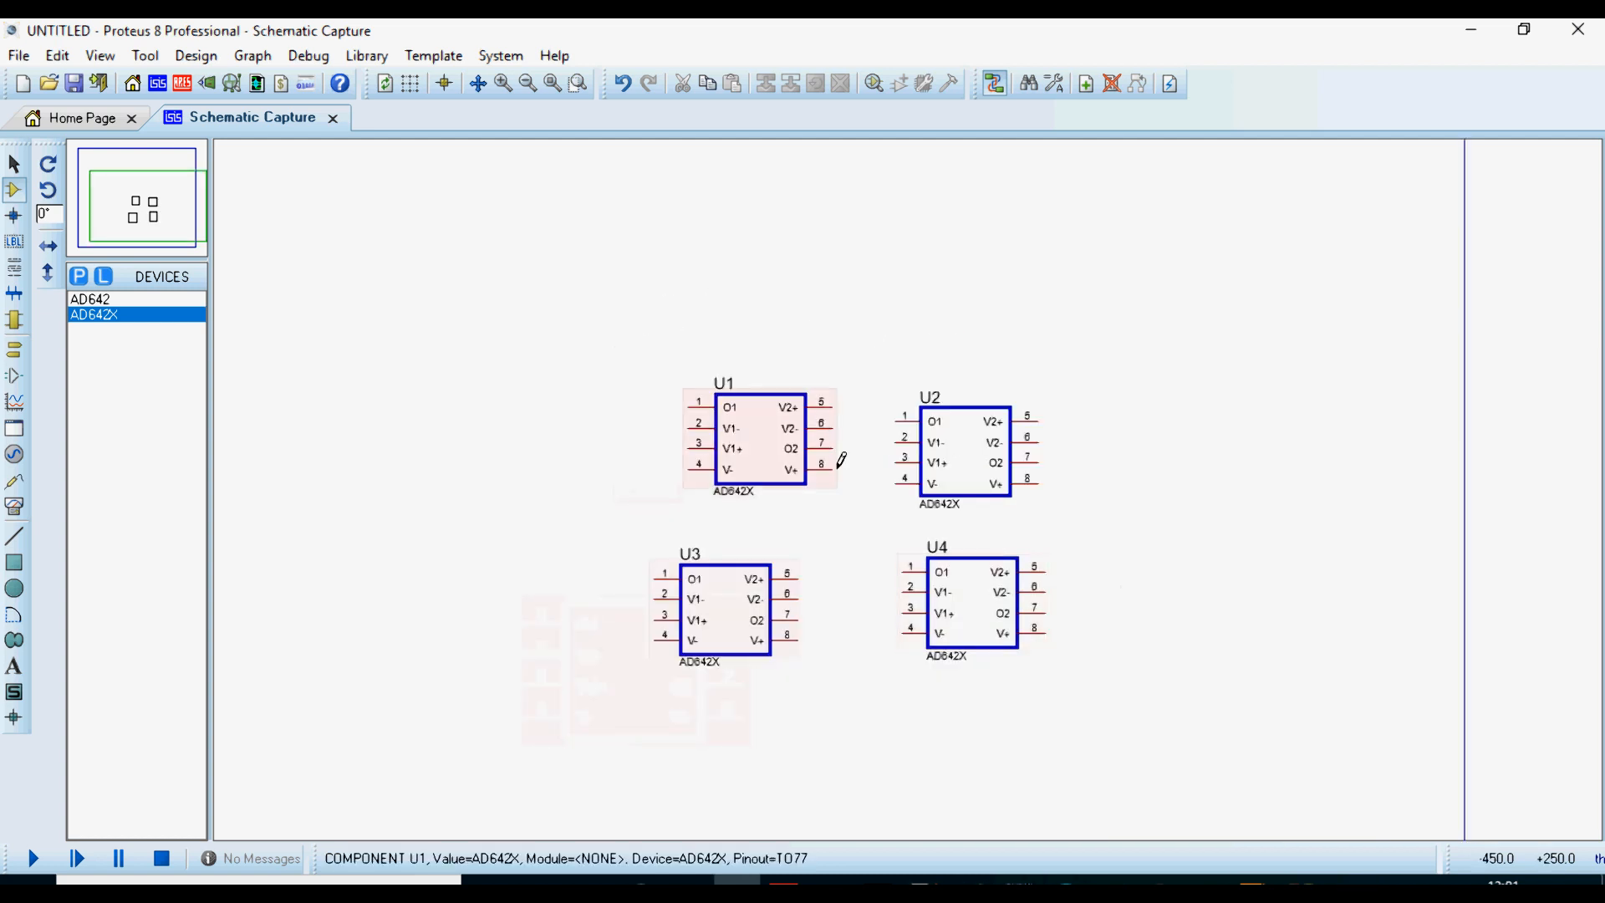
Search the device library for AD642X, check its entry, and close the search without picking a device
scroll(904, 524, up, 1)
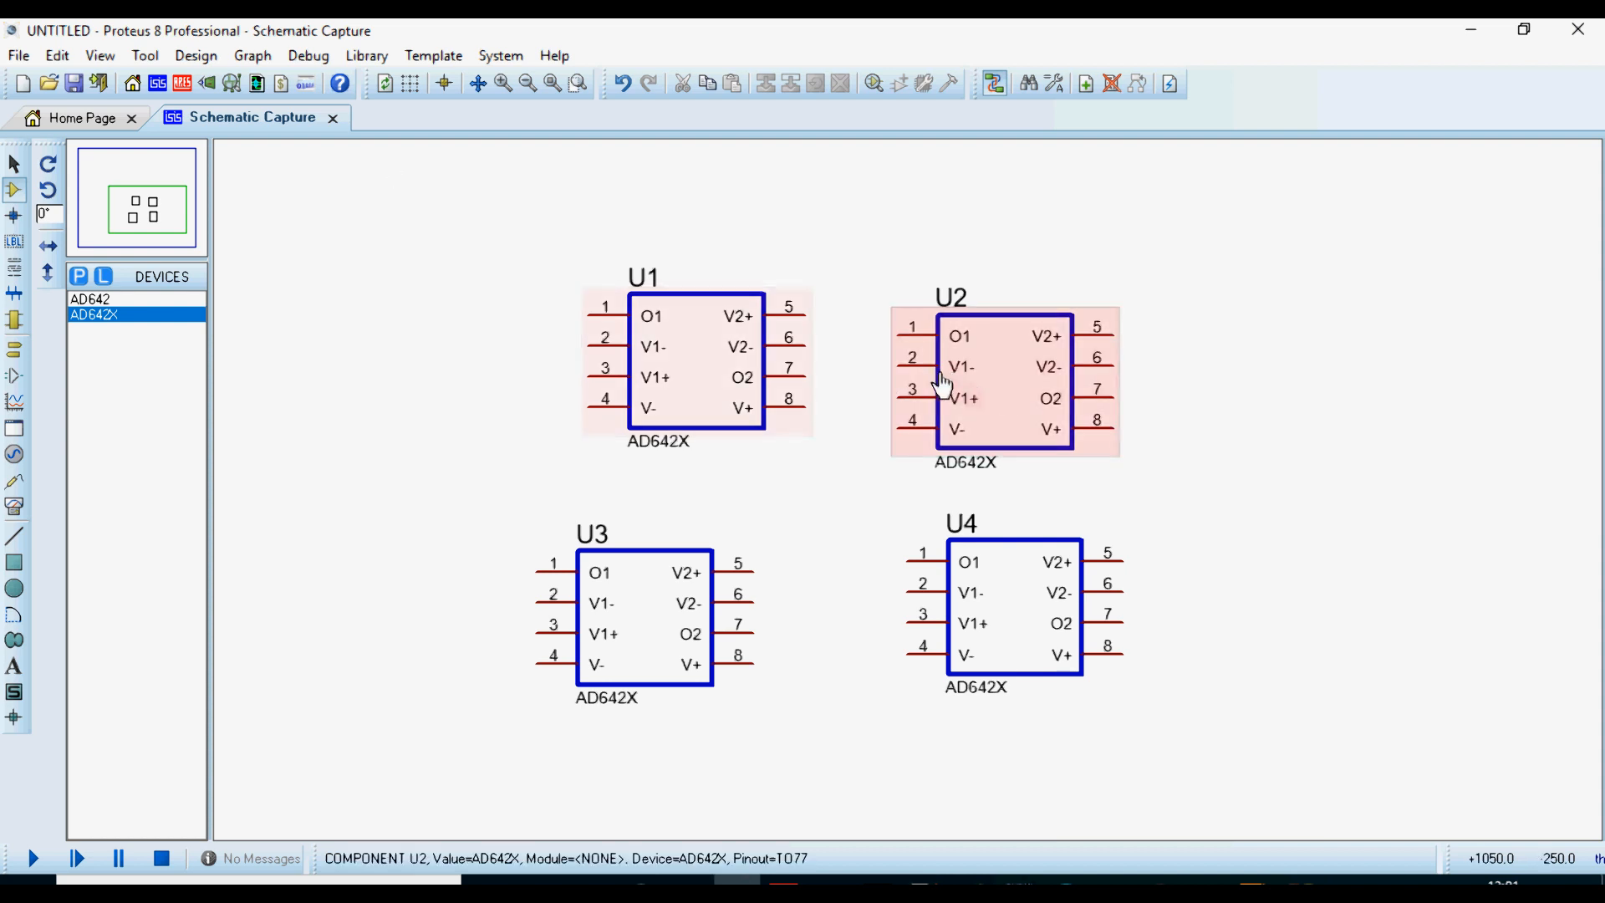
click(79, 276)
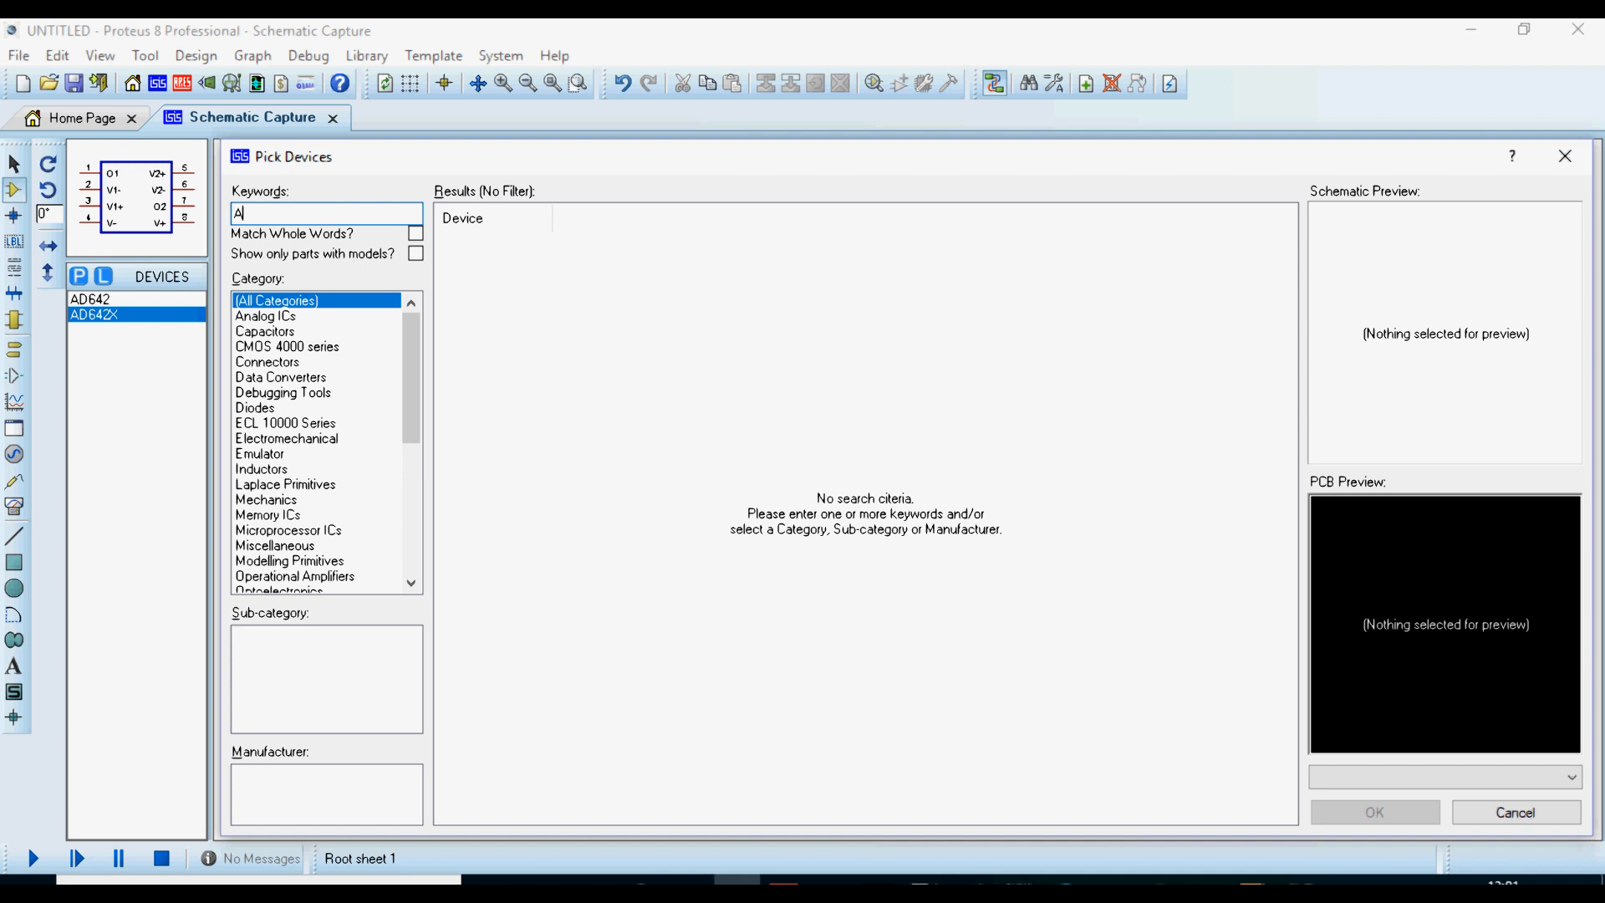
text(AD6)
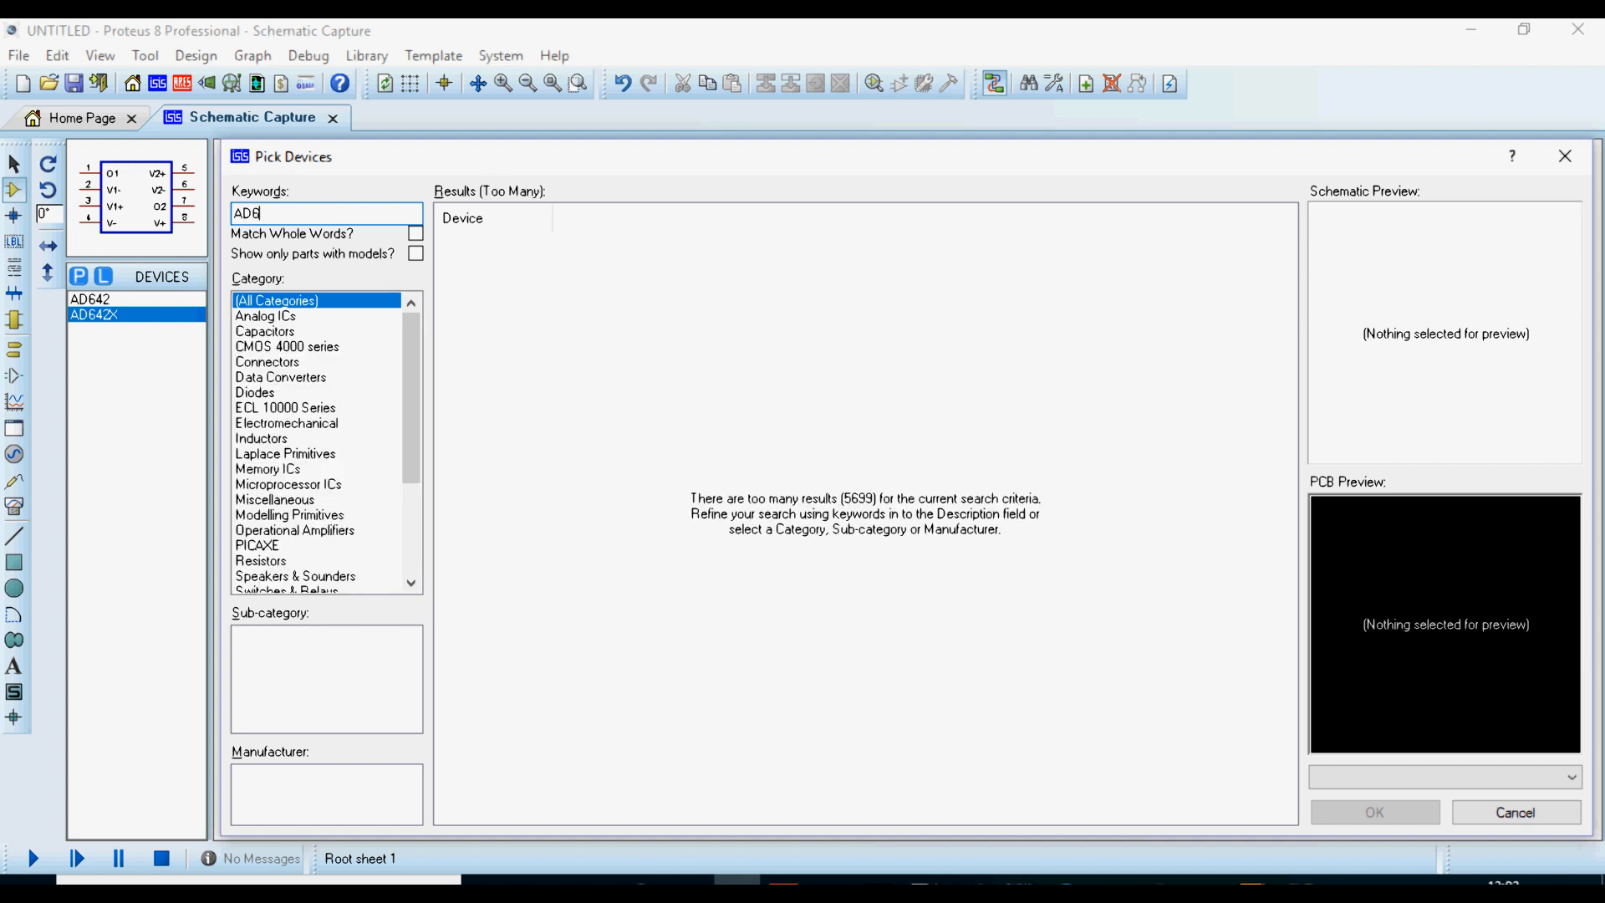
text(42X)
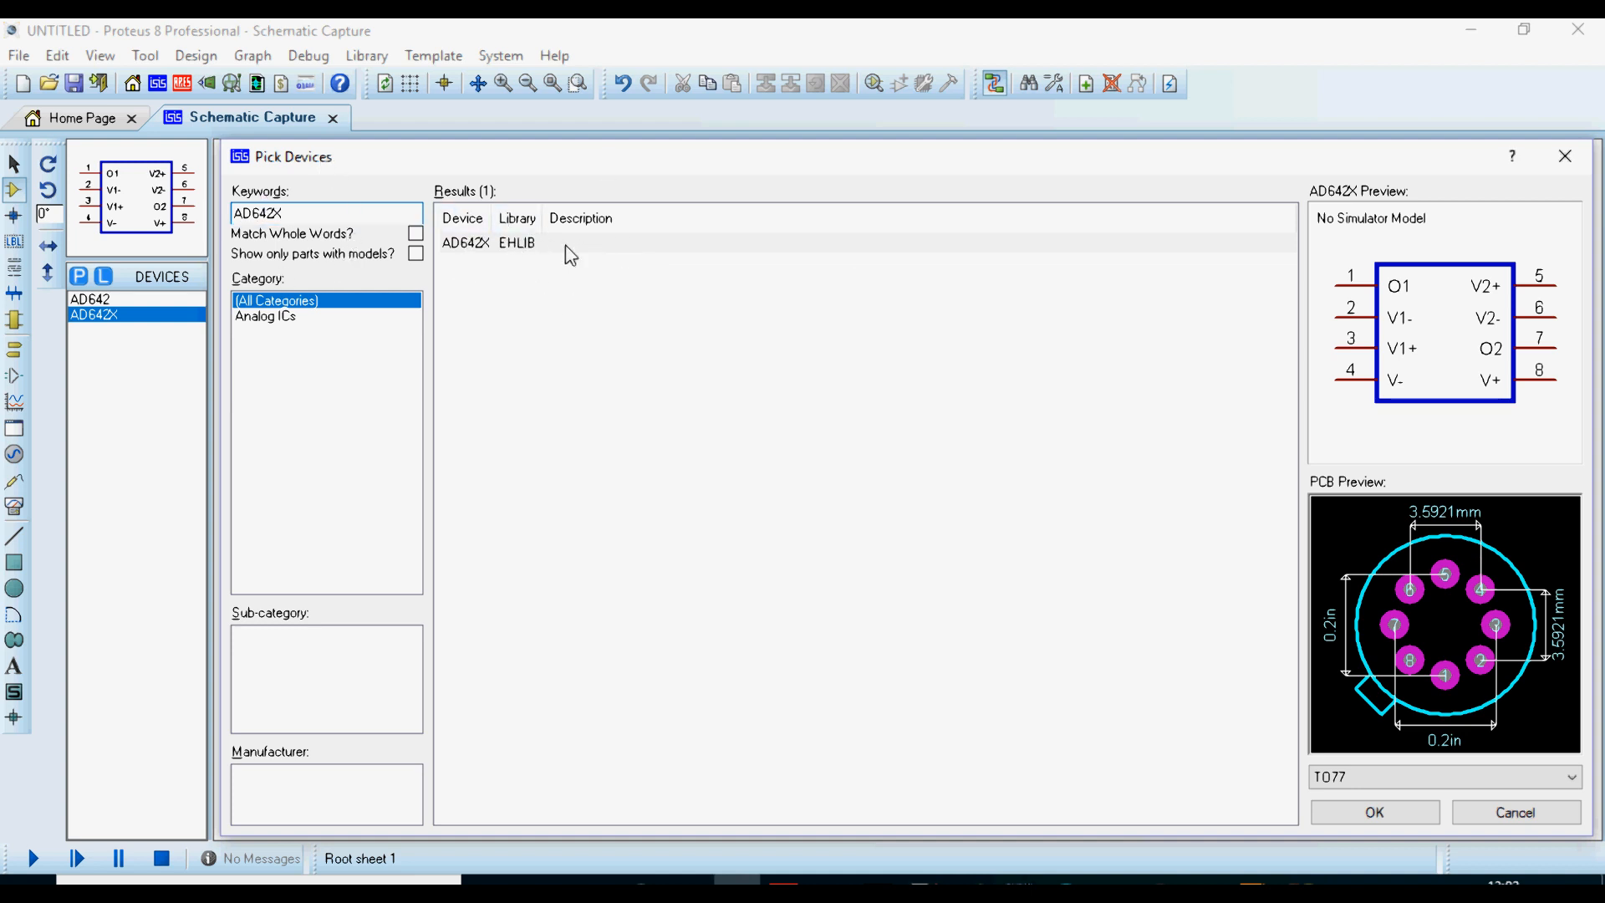
click(1514, 812)
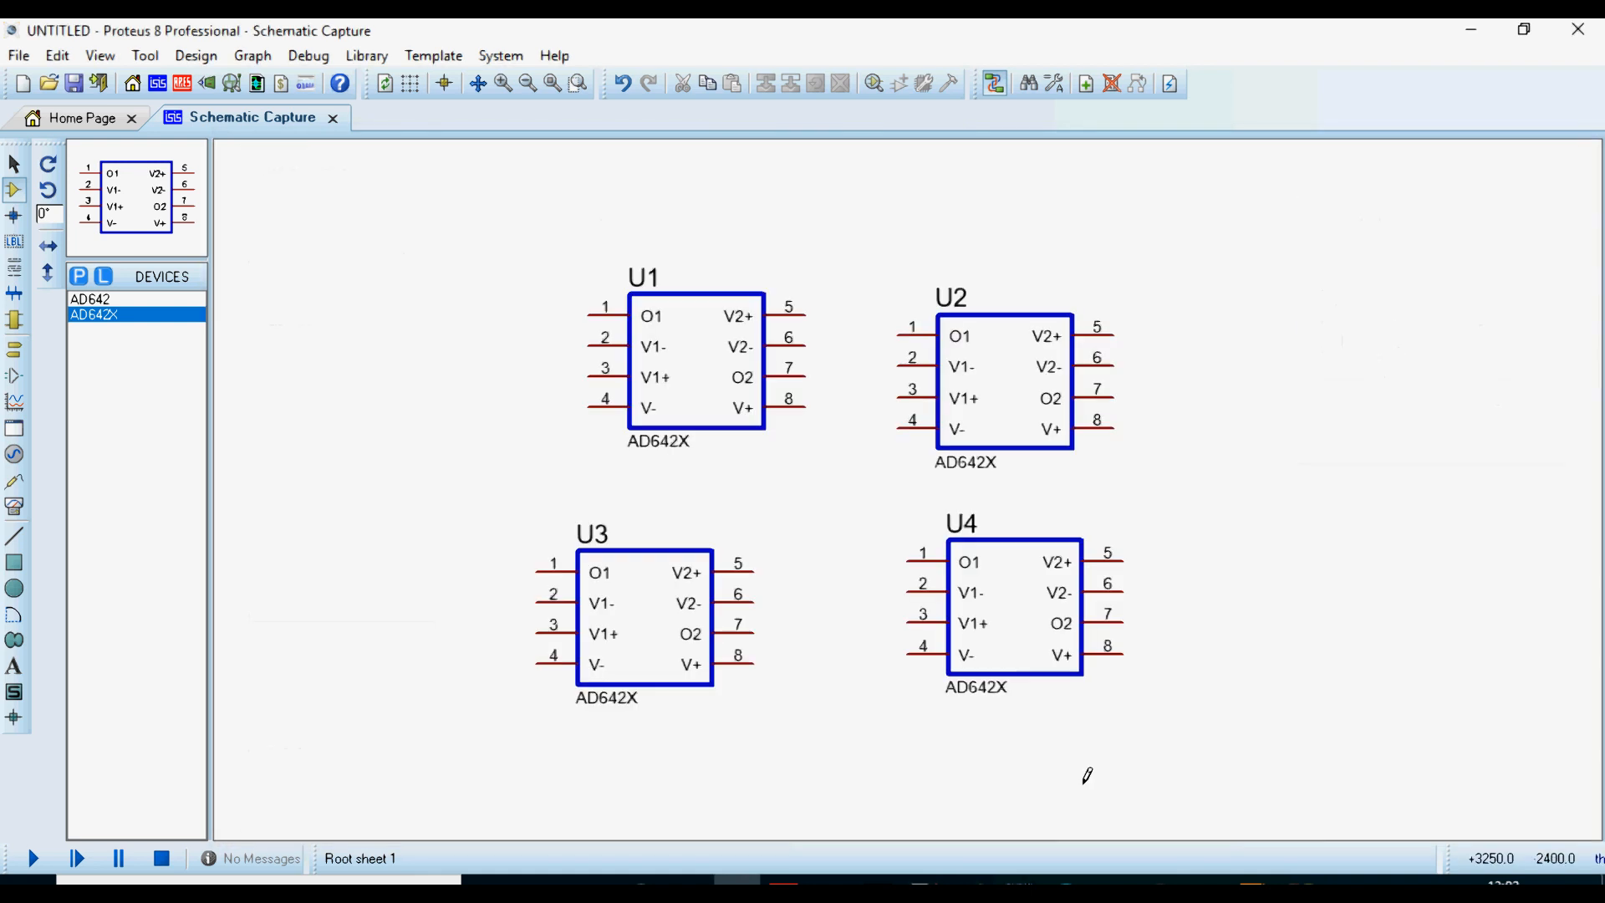
Delete components U4, U3 and U2 from the sheet
click(1041, 602)
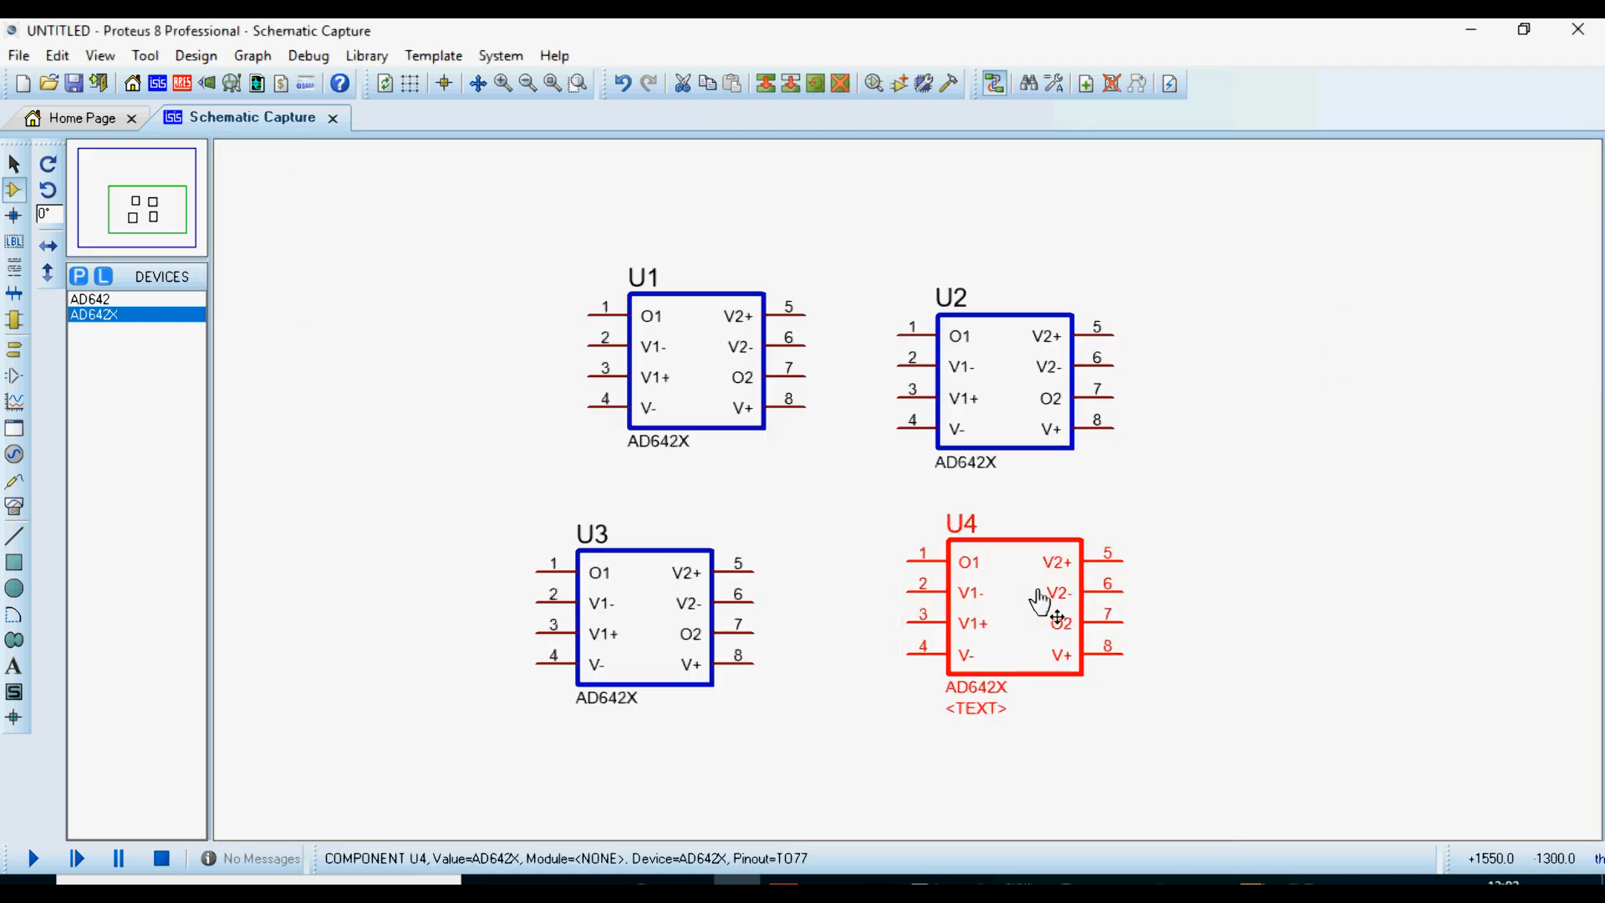
key(Delete)
click(688, 629)
key(Delete)
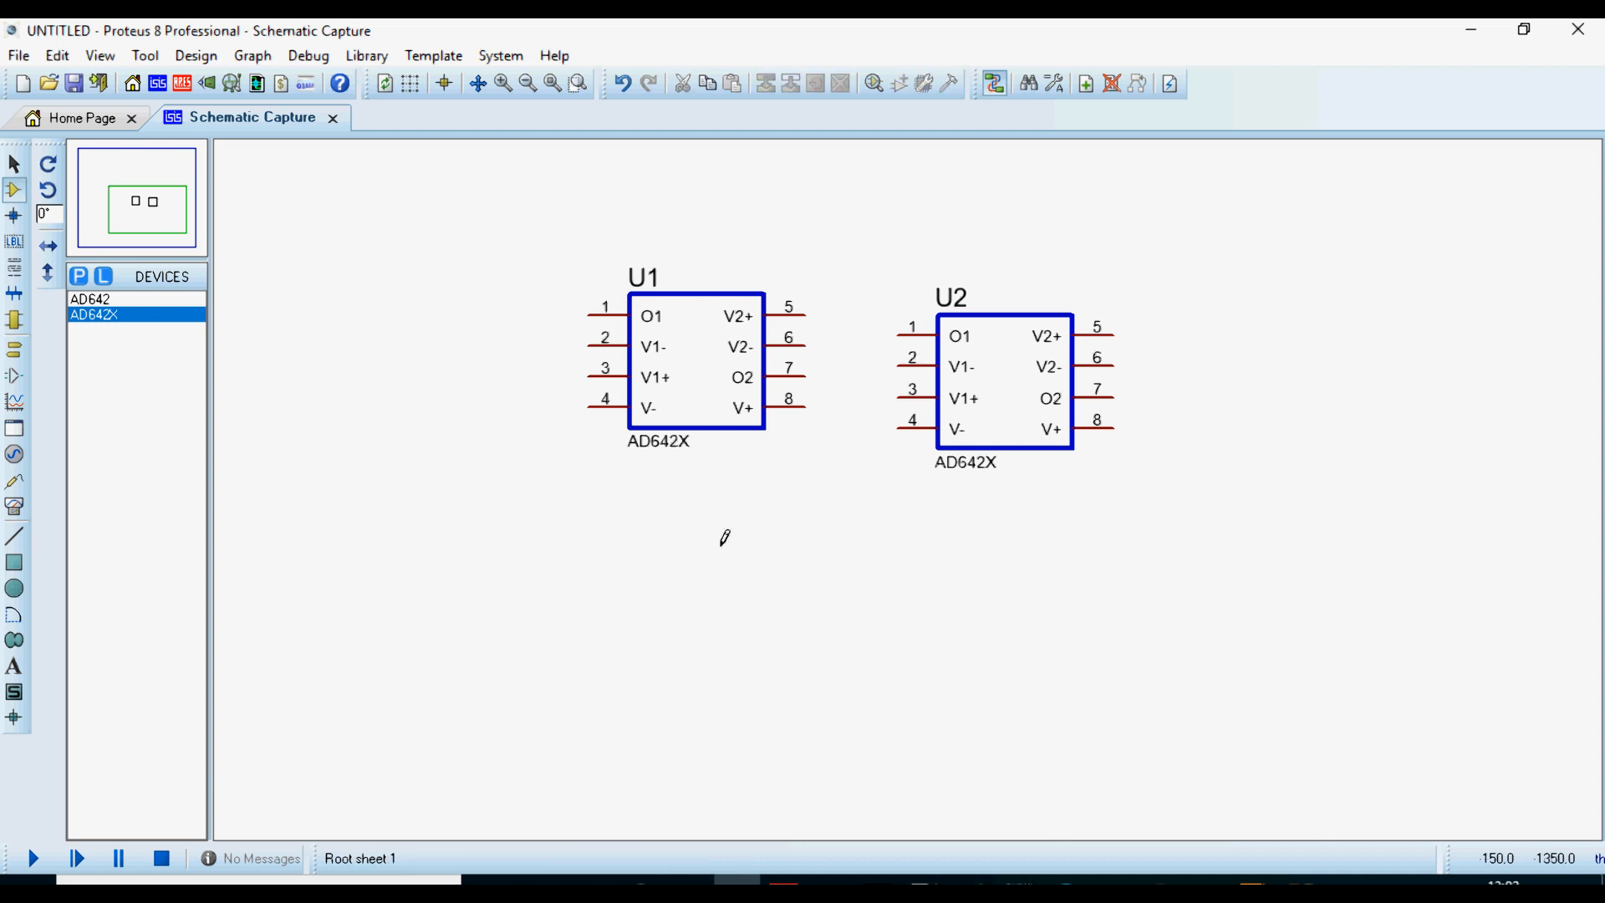
click(1055, 411)
key(Delete)
Start Make Device on U1 and advance to the empty device description on the Indexing and Library Selection page
right_click(735, 386)
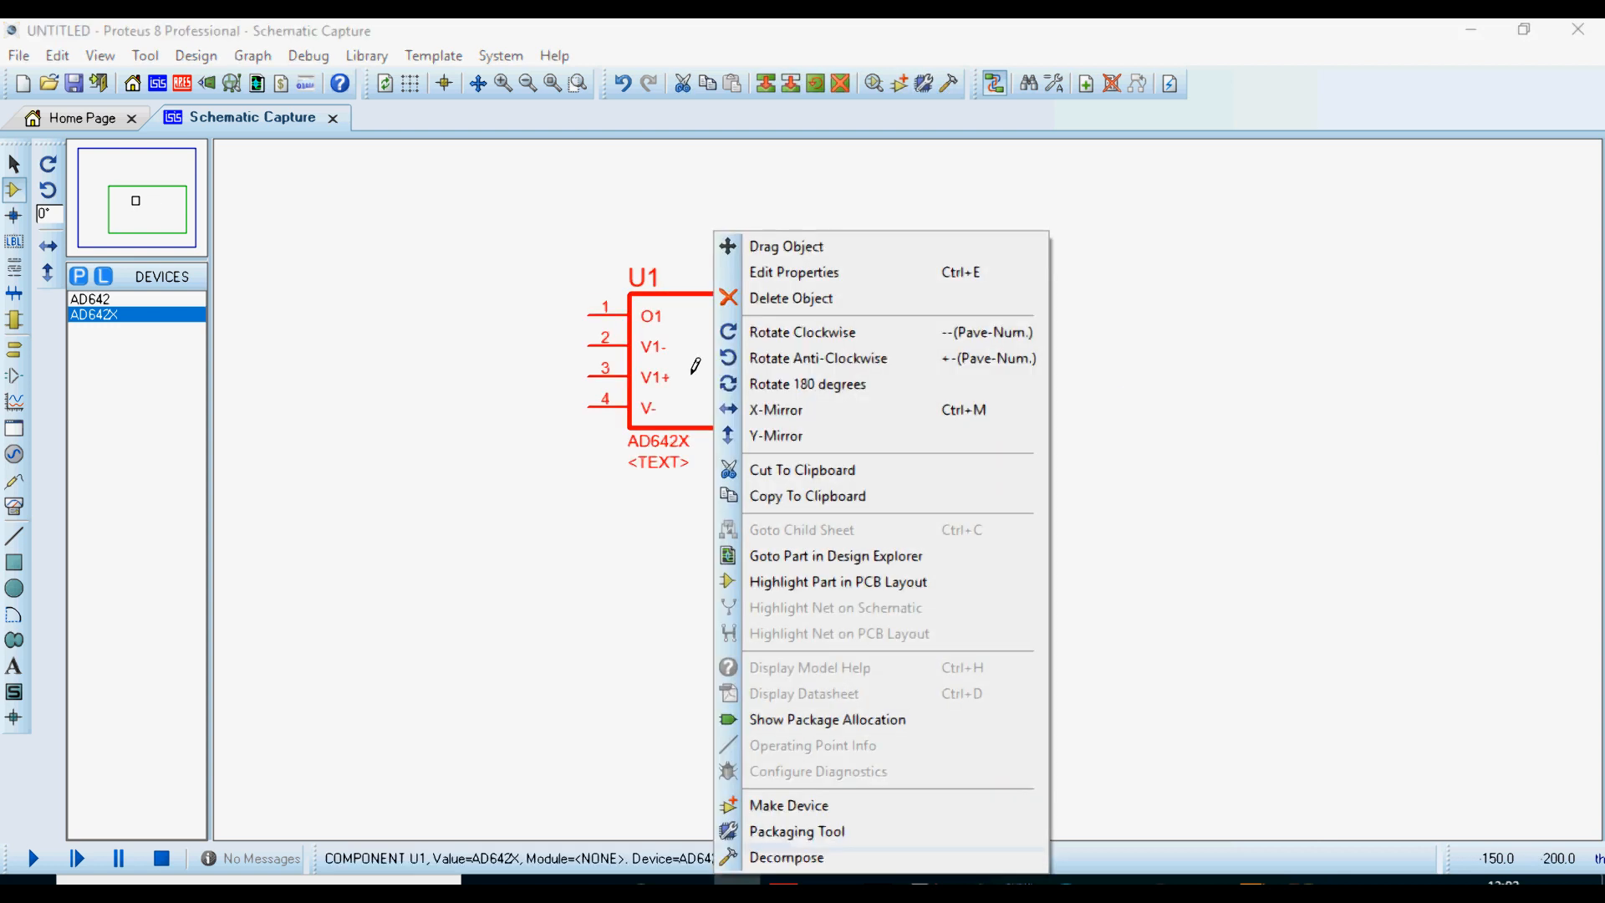
click(790, 805)
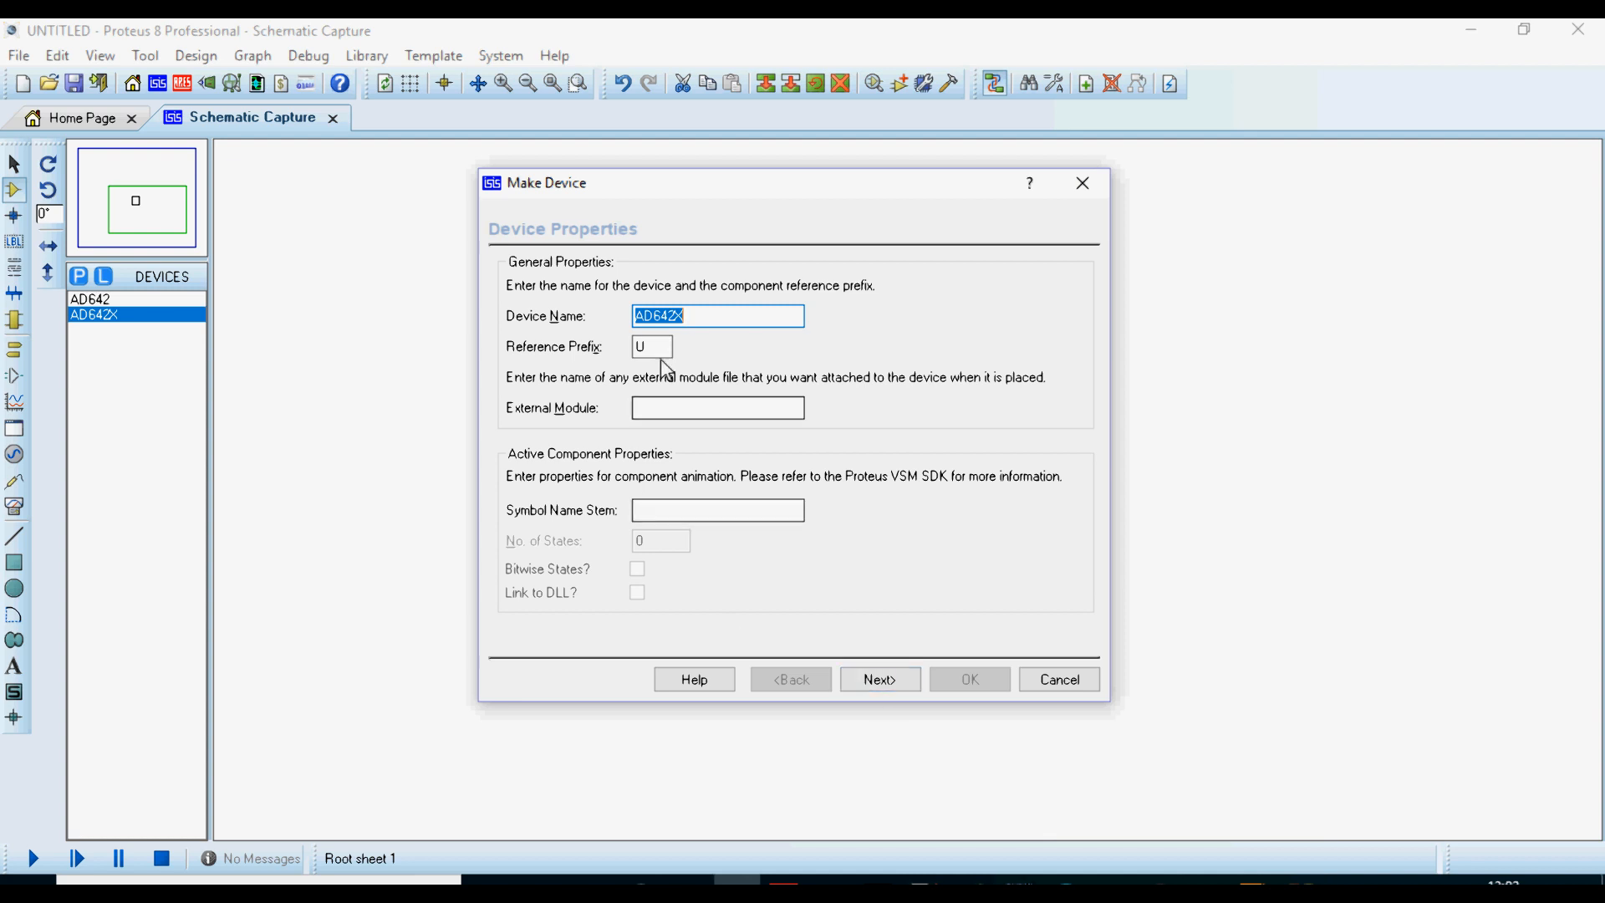
click(867, 684)
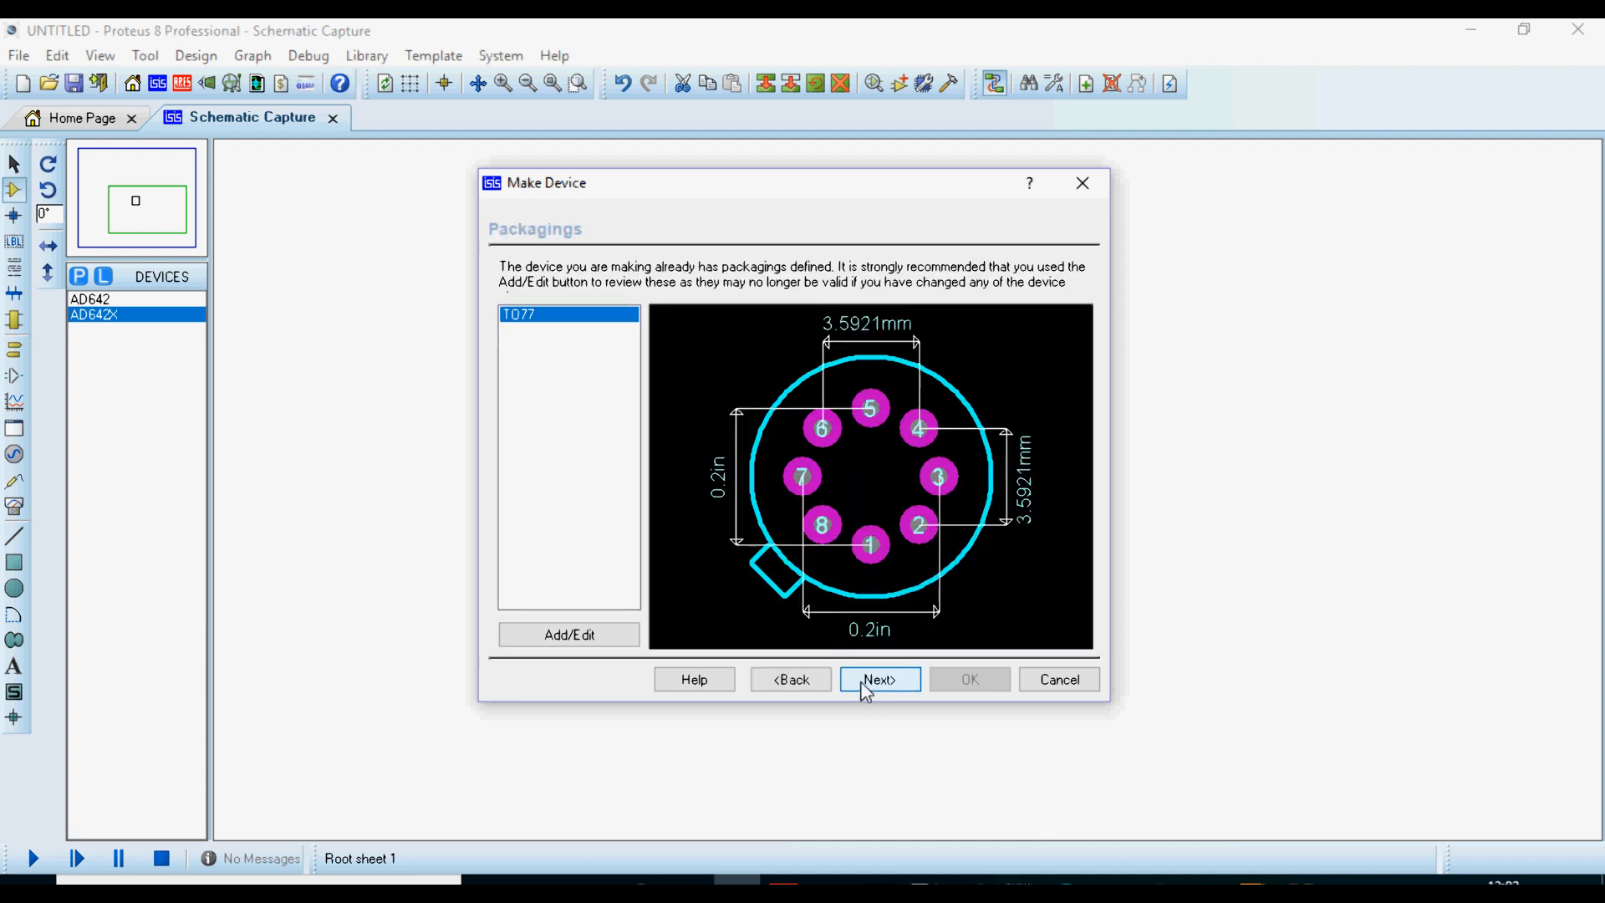
click(871, 683)
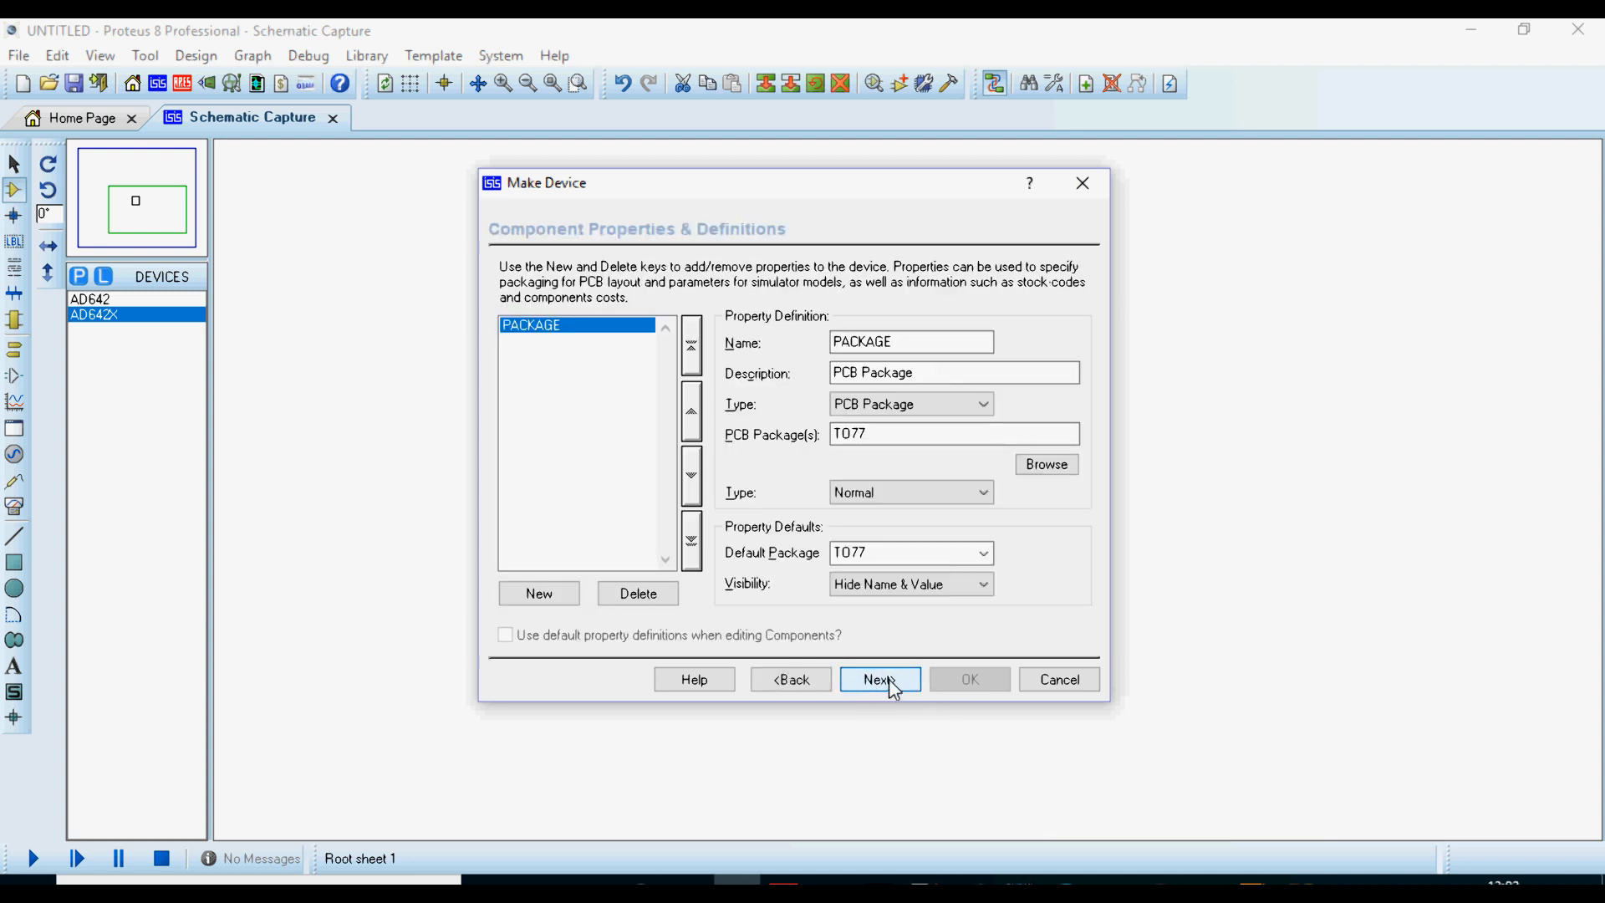
click(889, 680)
click(889, 680)
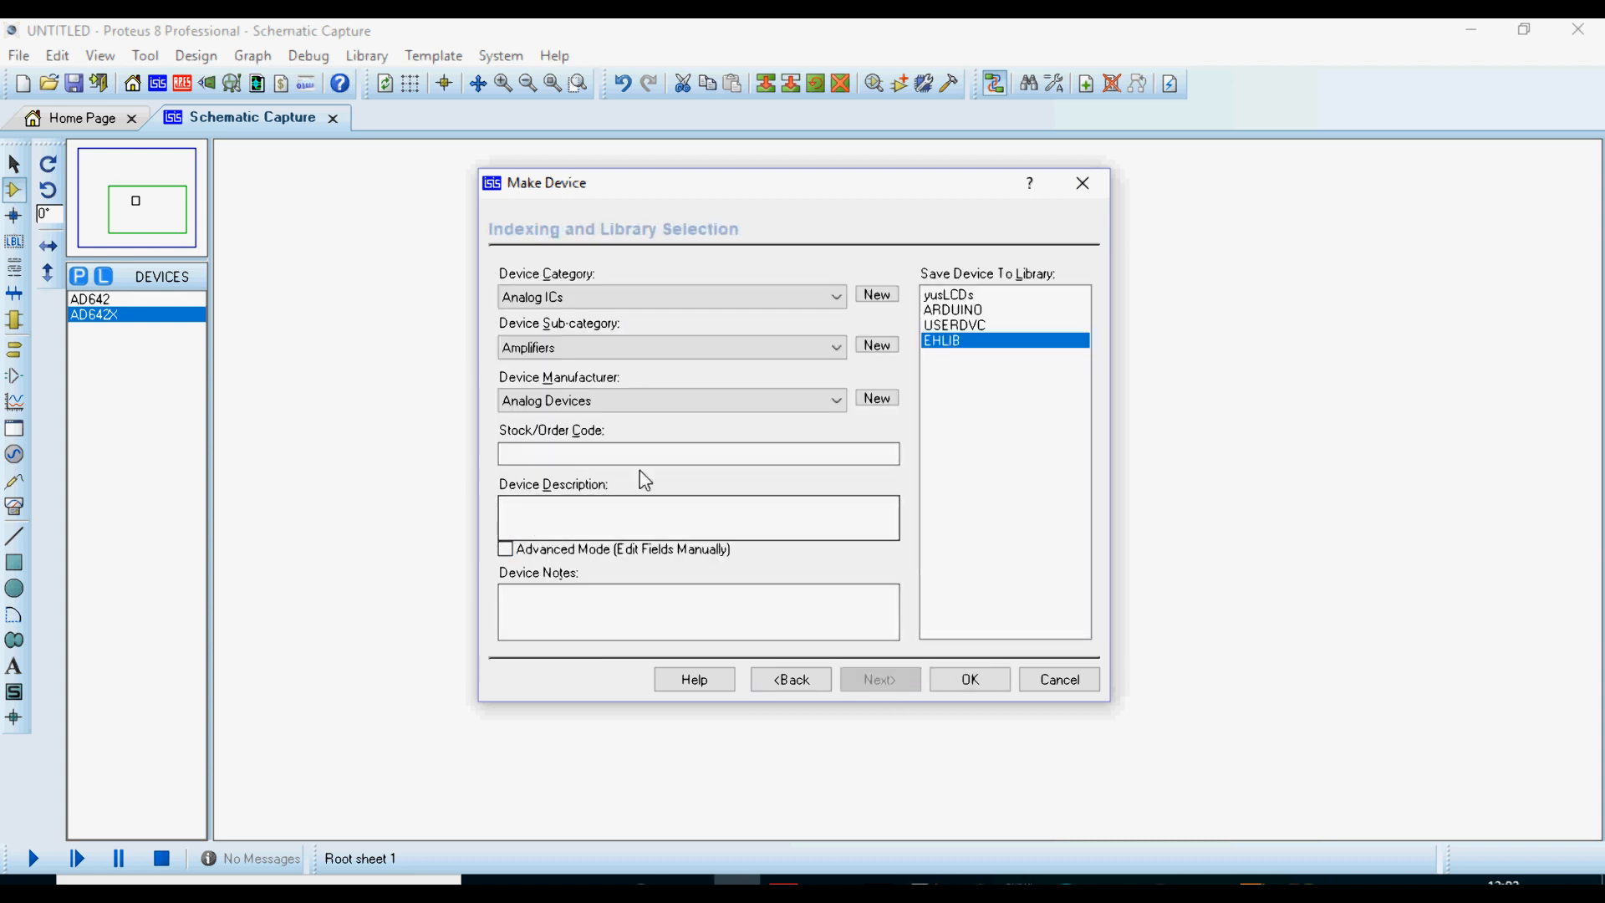
click(623, 520)
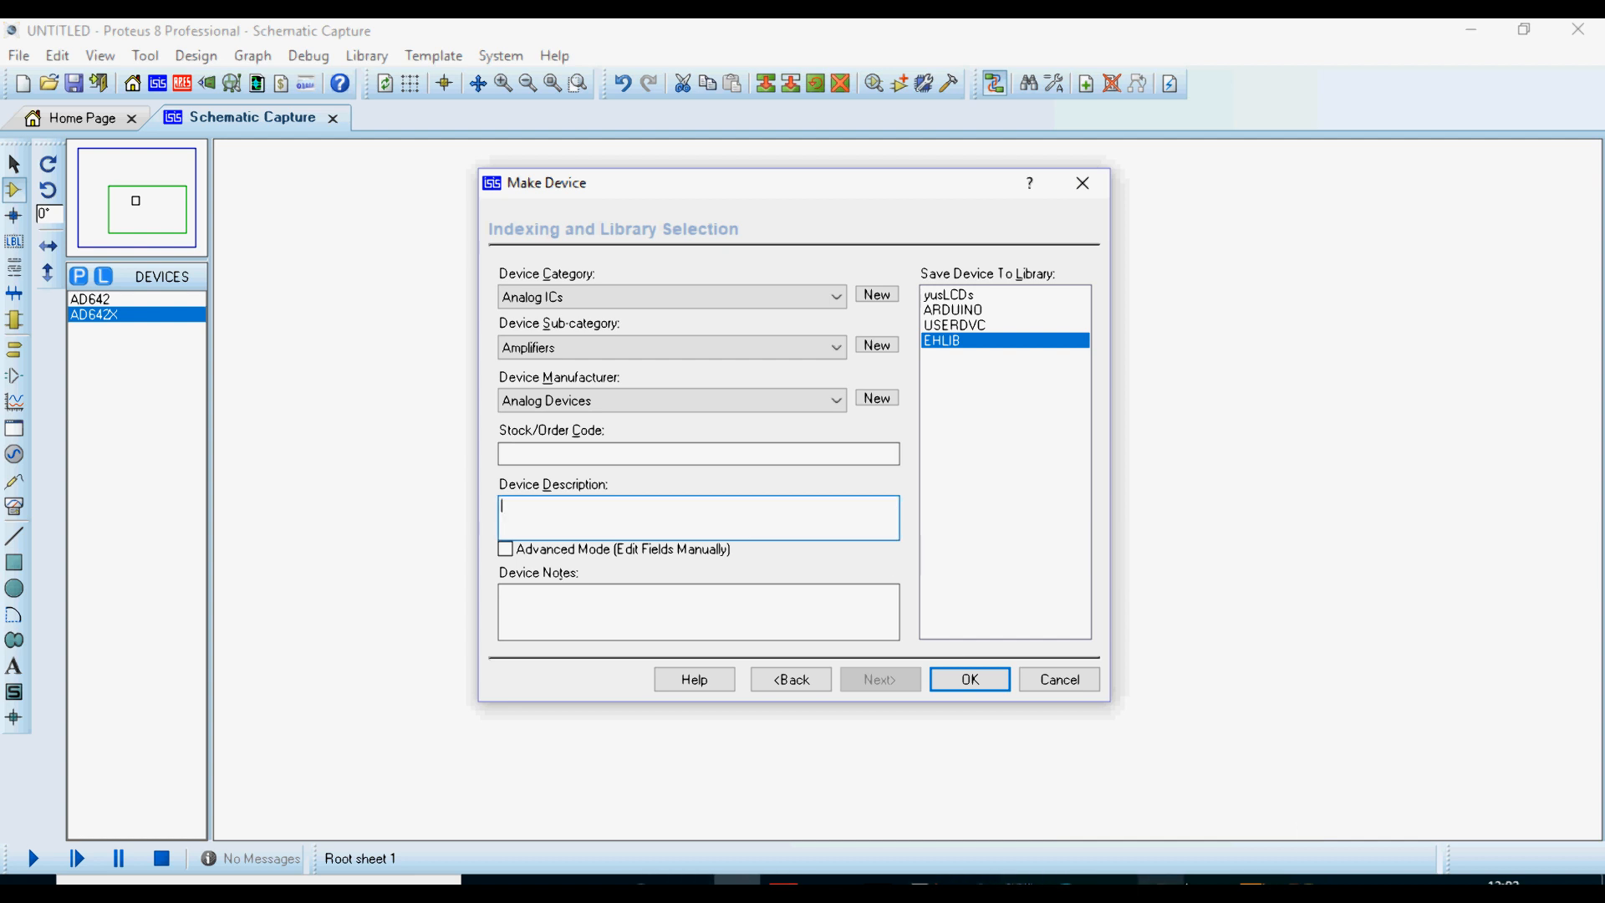
Switch to the AD642 datasheet in Foxit Reader, copy the product title above the part number, and return to Proteus
click(1253, 883)
scroll(1110, 424, up, 1)
scroll(1251, 460, down, 1)
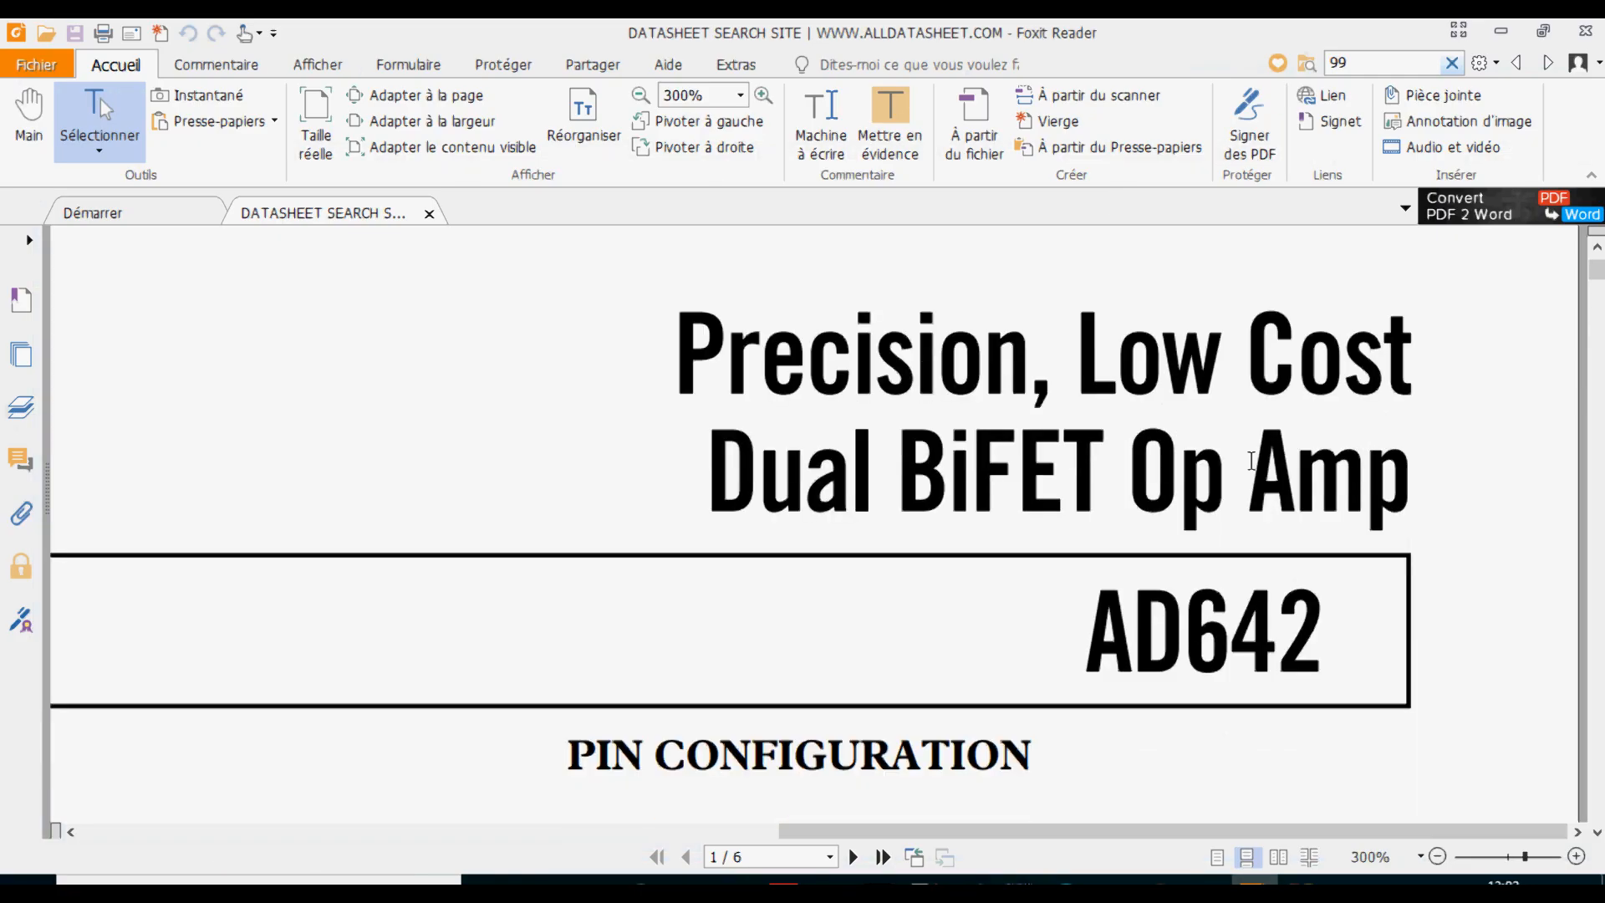
drag(691, 374, 1276, 470)
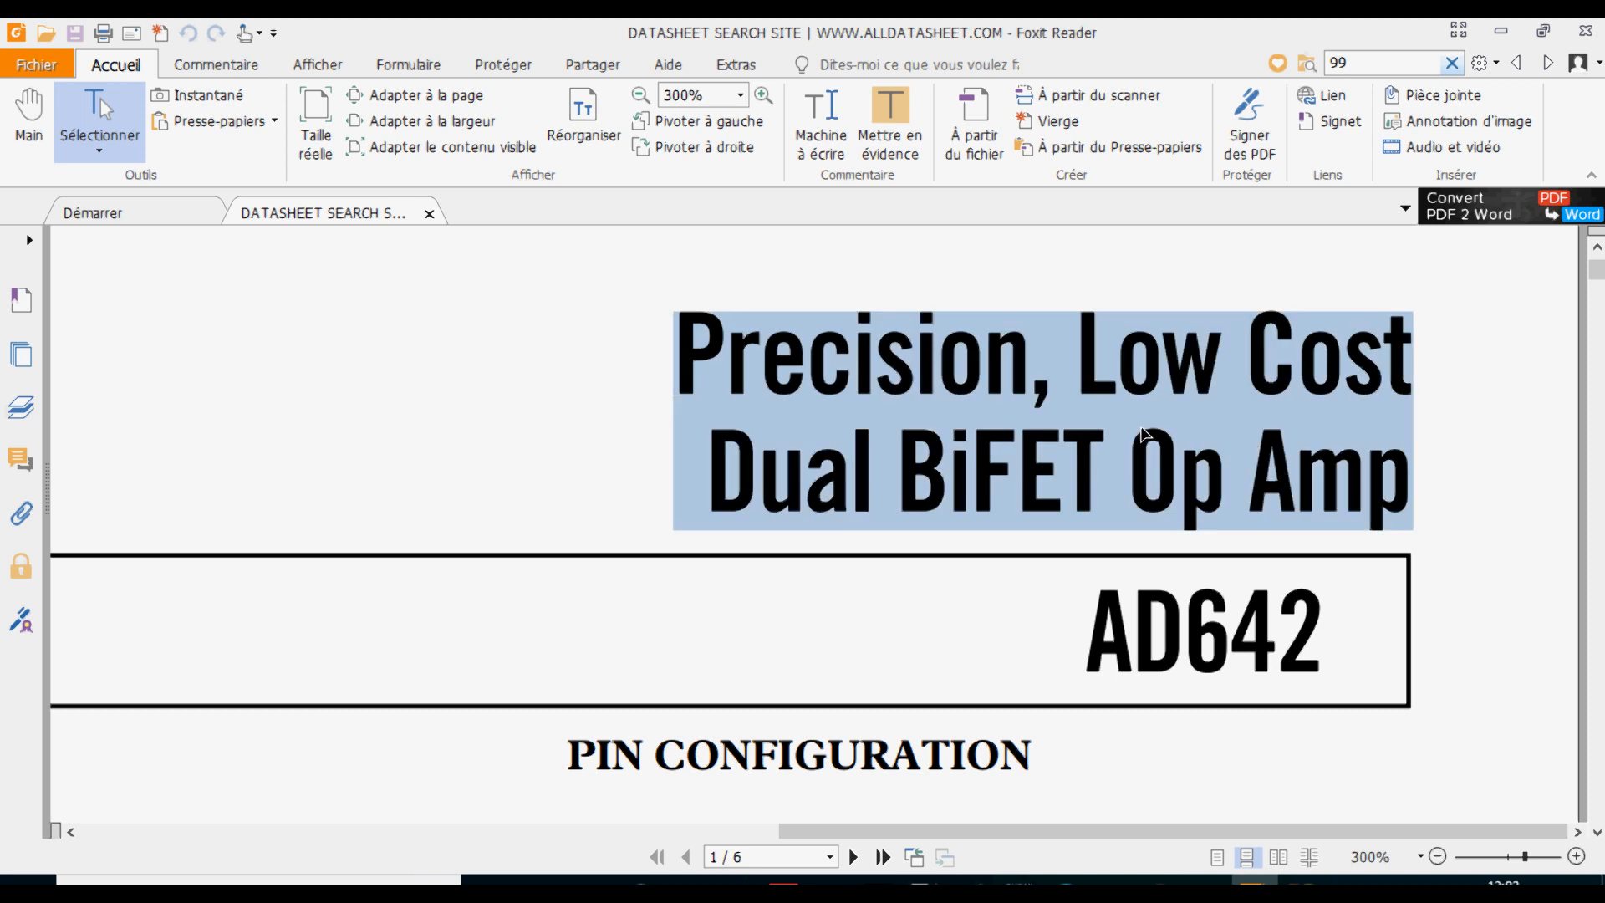
right_click(1145, 434)
click(1163, 441)
click(737, 880)
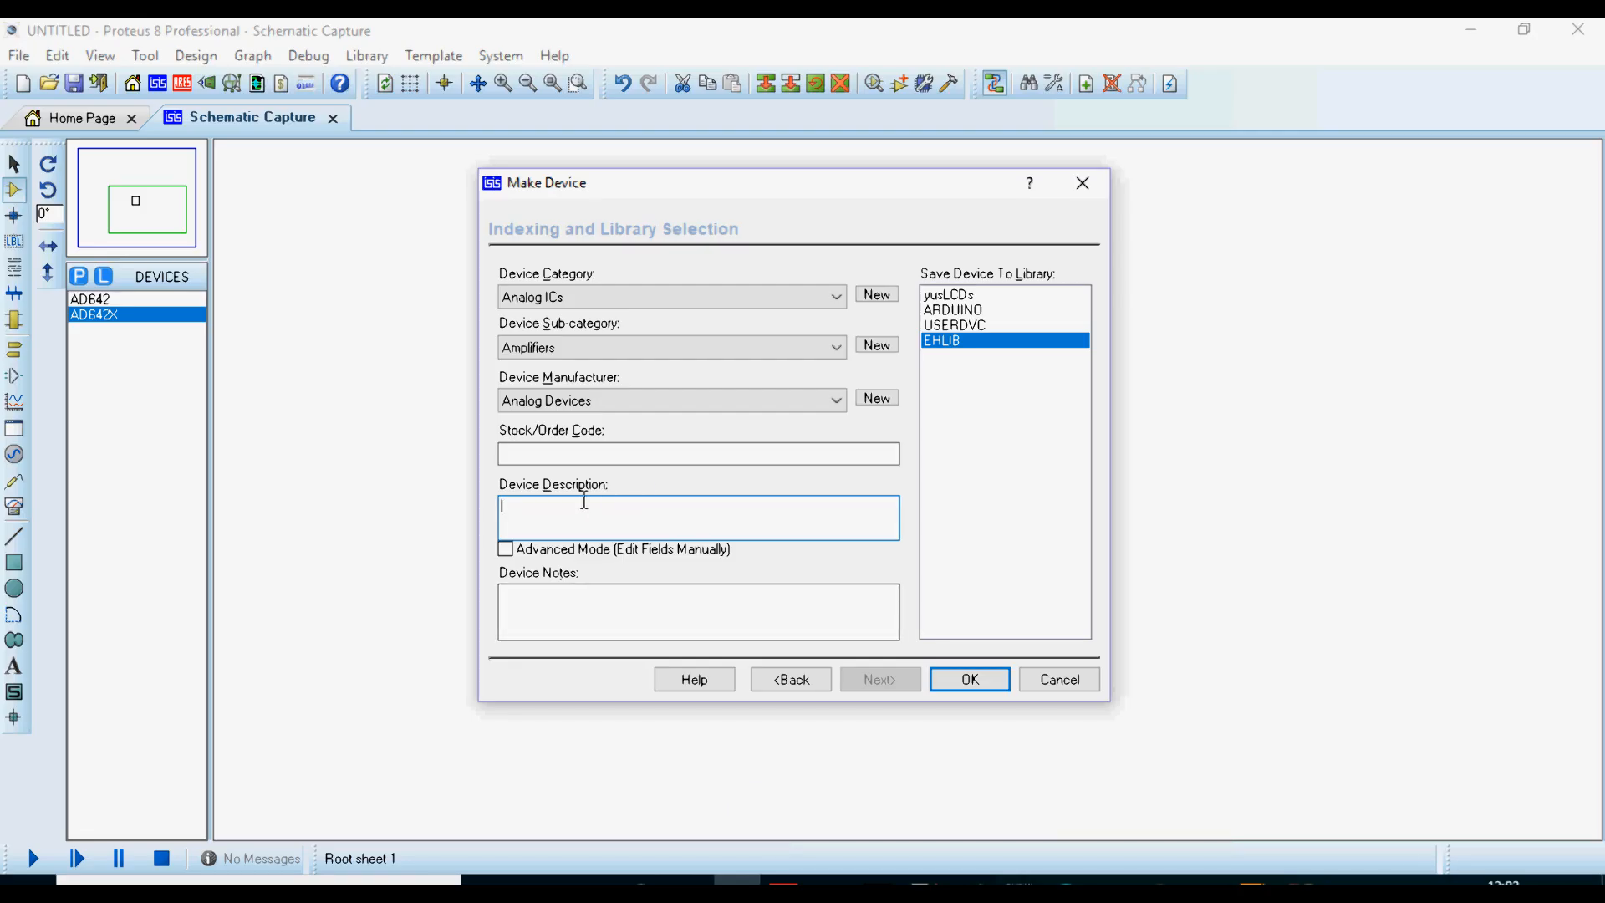
Set the device description to "Precision, Low Cost Dual BiFET Op A, DOUBLE AOP" and save, replacing AD642X in the library and updating all instances
key(ctrl+v)
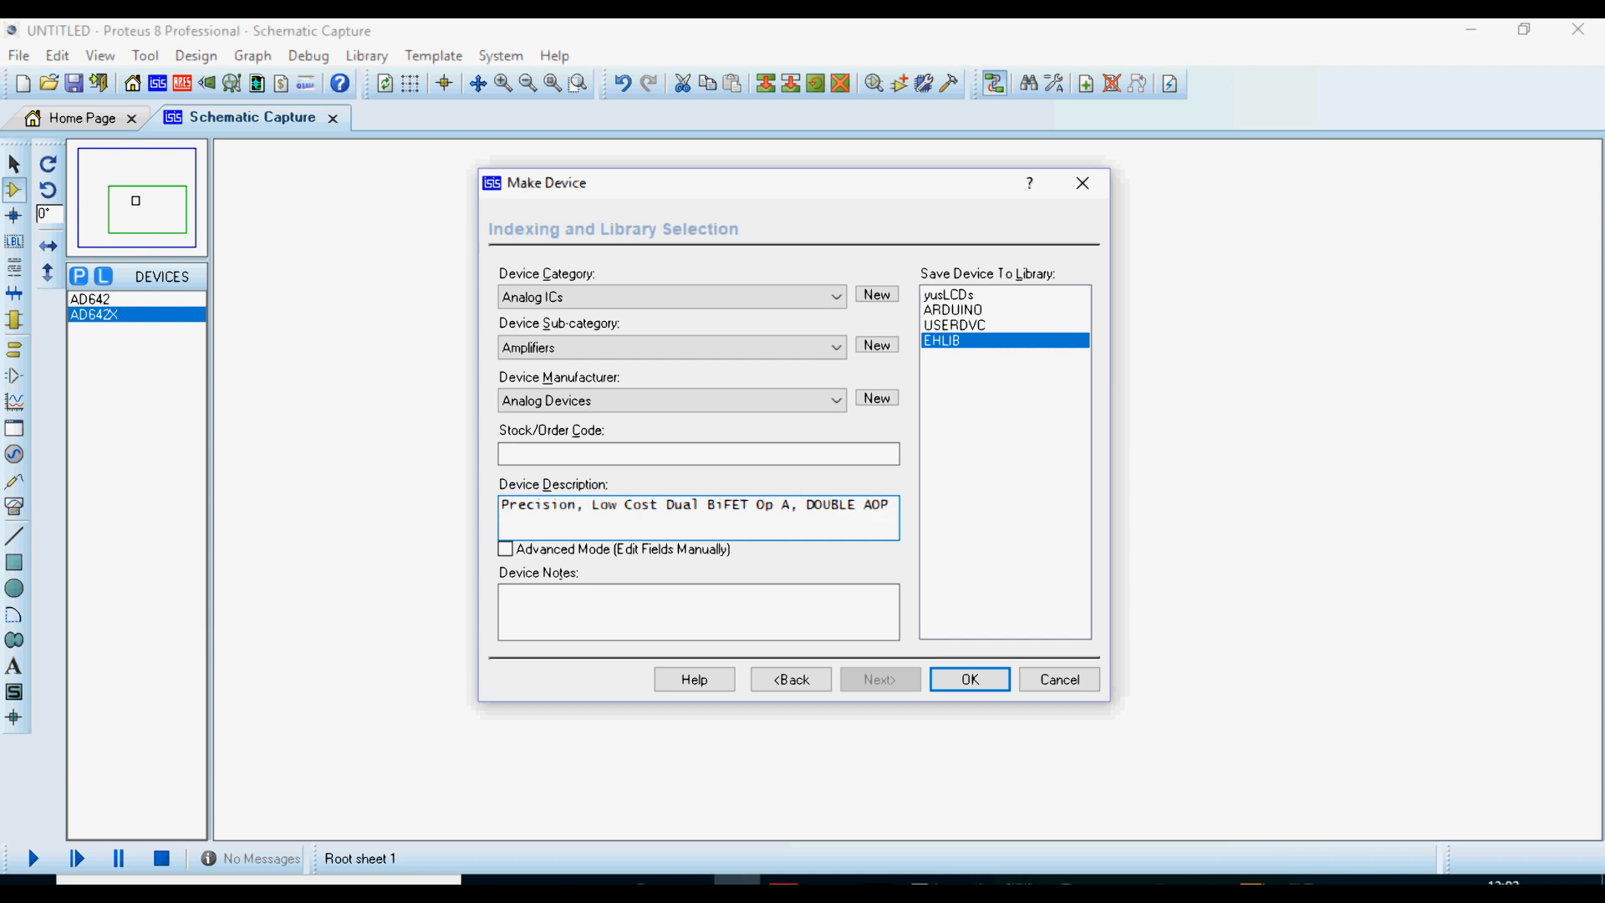
click(968, 677)
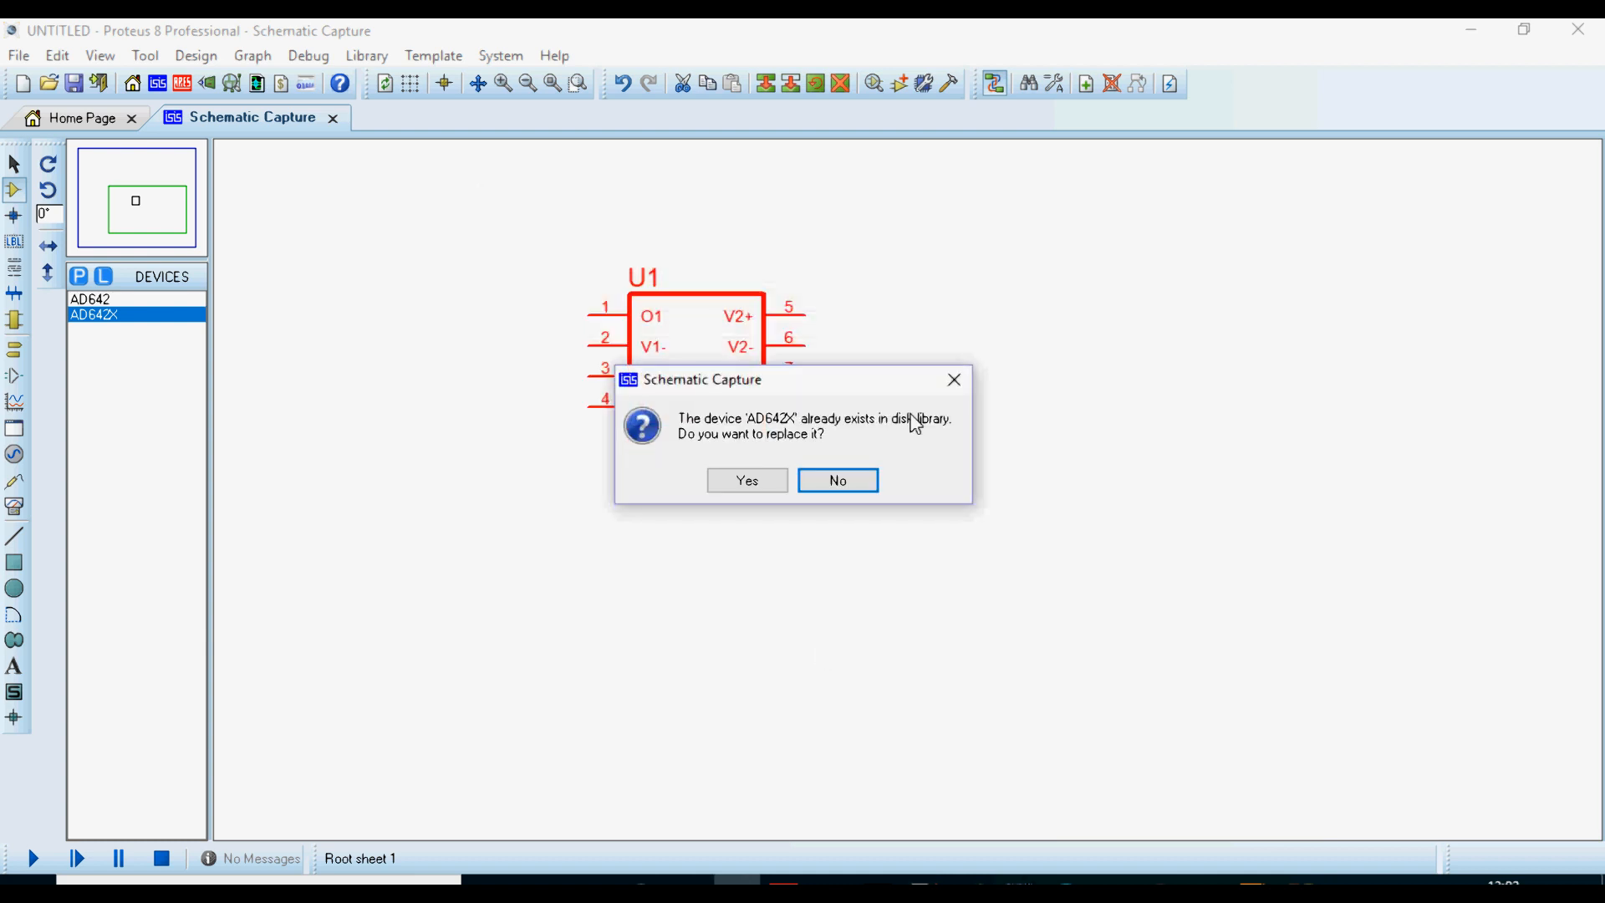
click(752, 483)
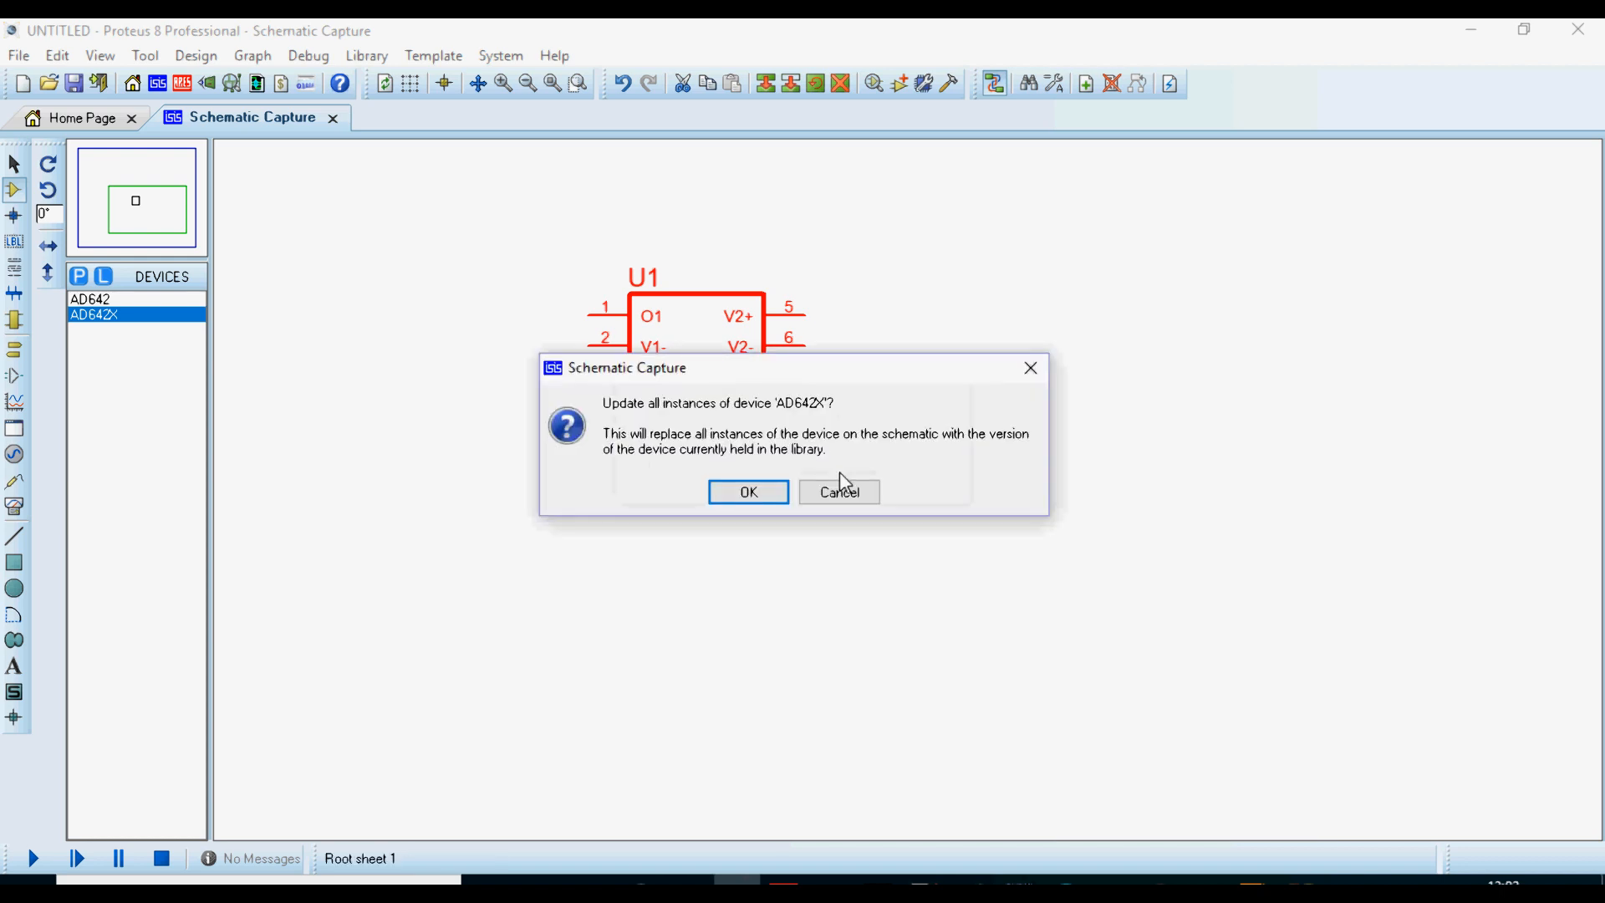
click(750, 489)
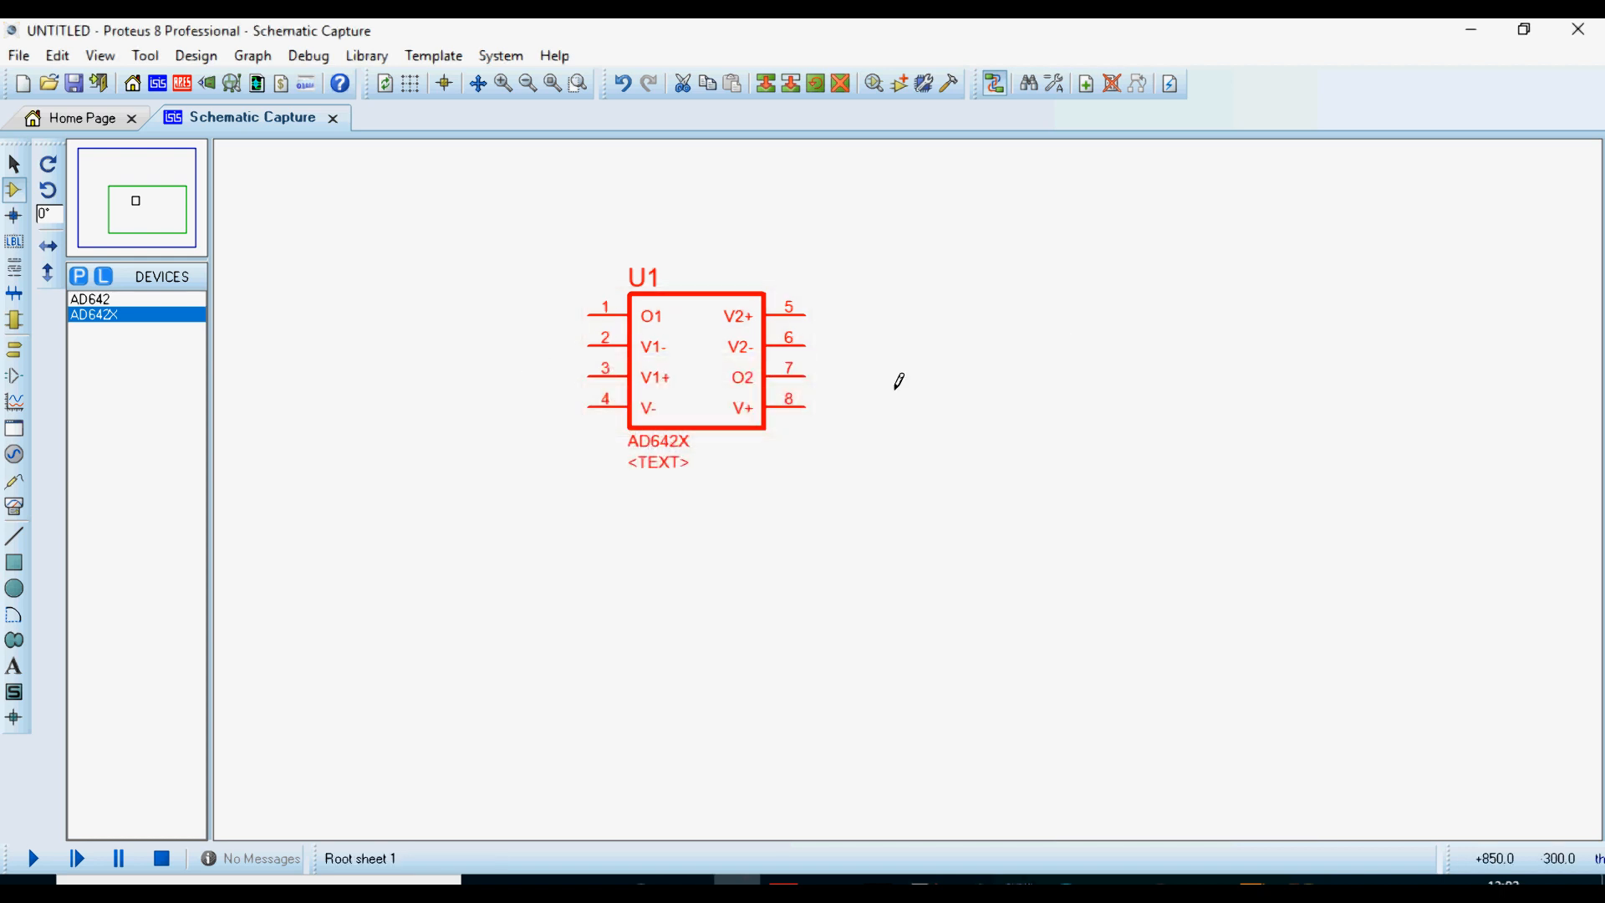
click(789, 578)
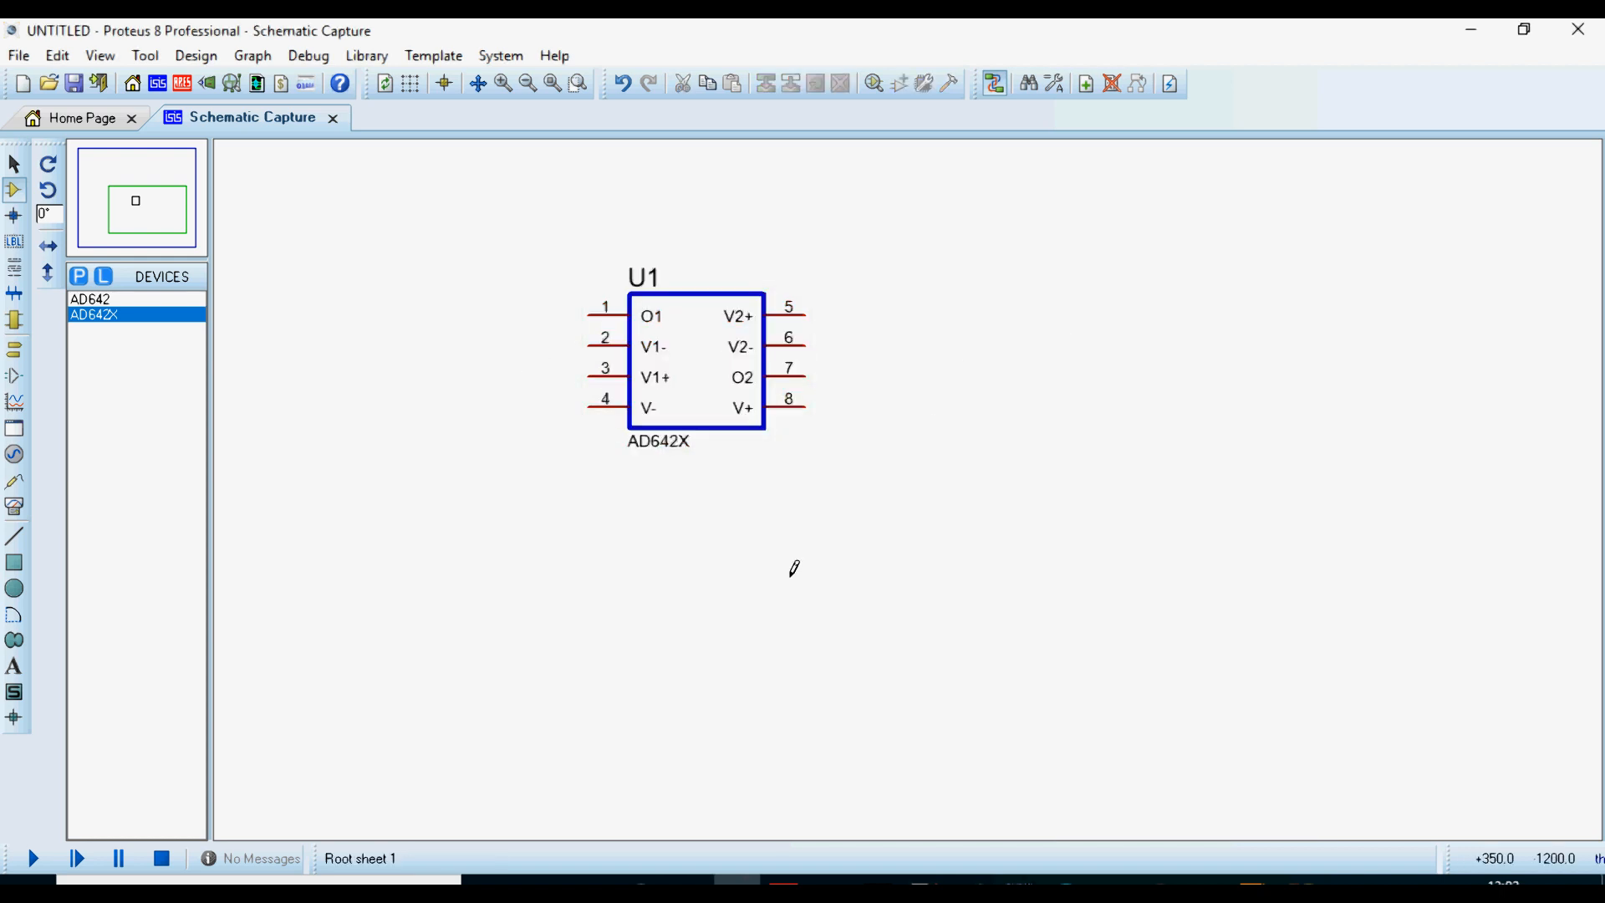
Search the device library for AD642 and compare the descriptions and previews of the AD642 and AD642X entries
click(79, 279)
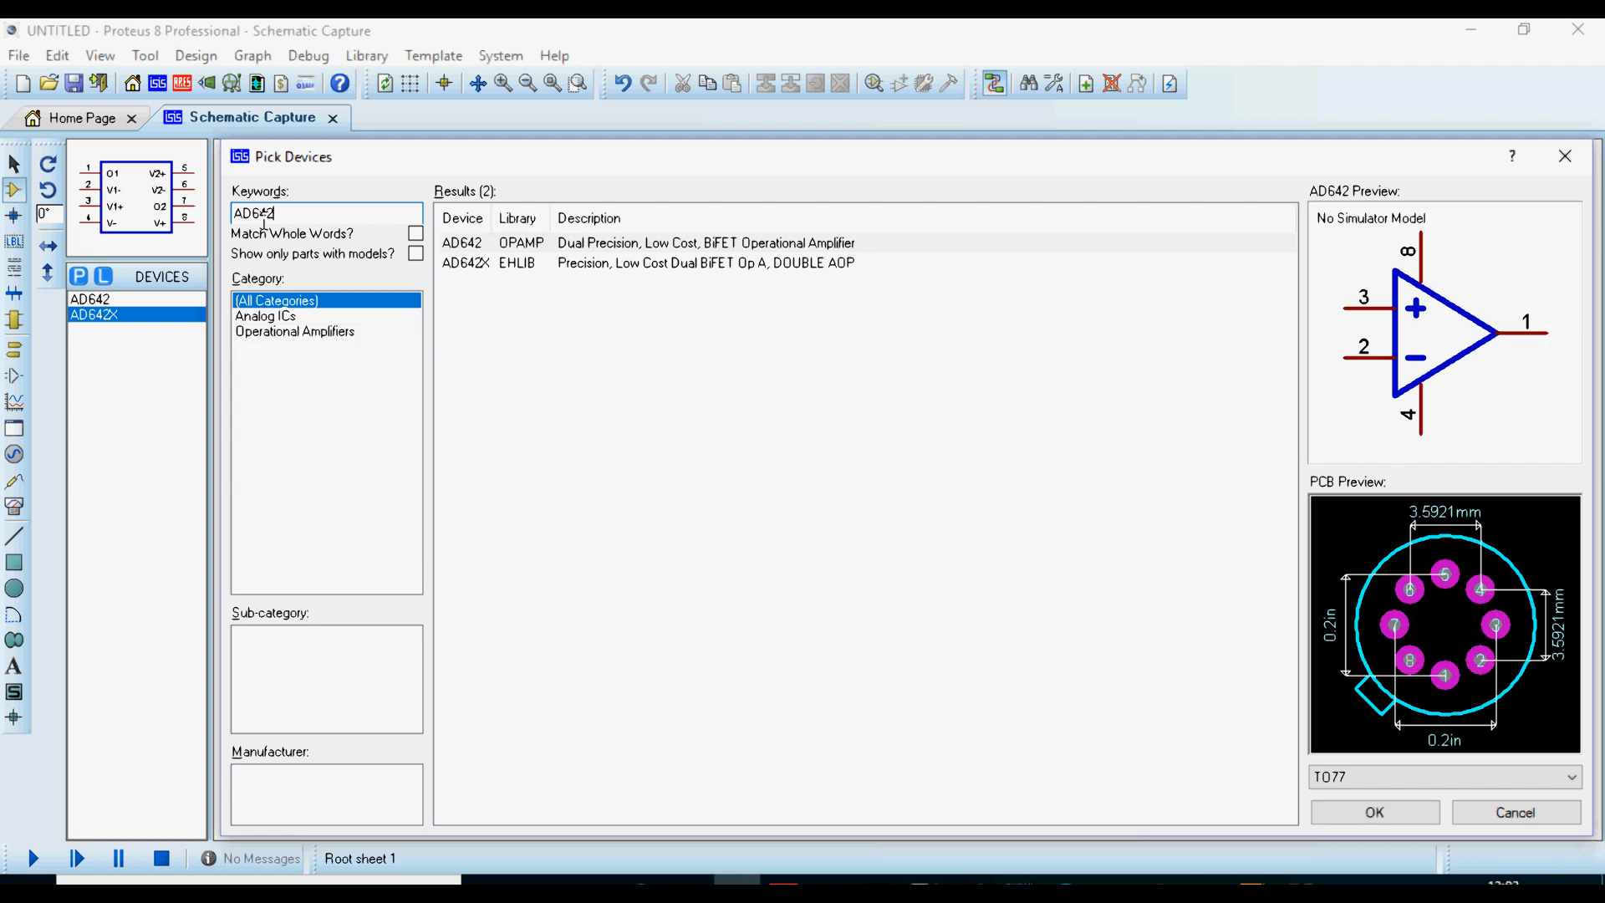
click(521, 264)
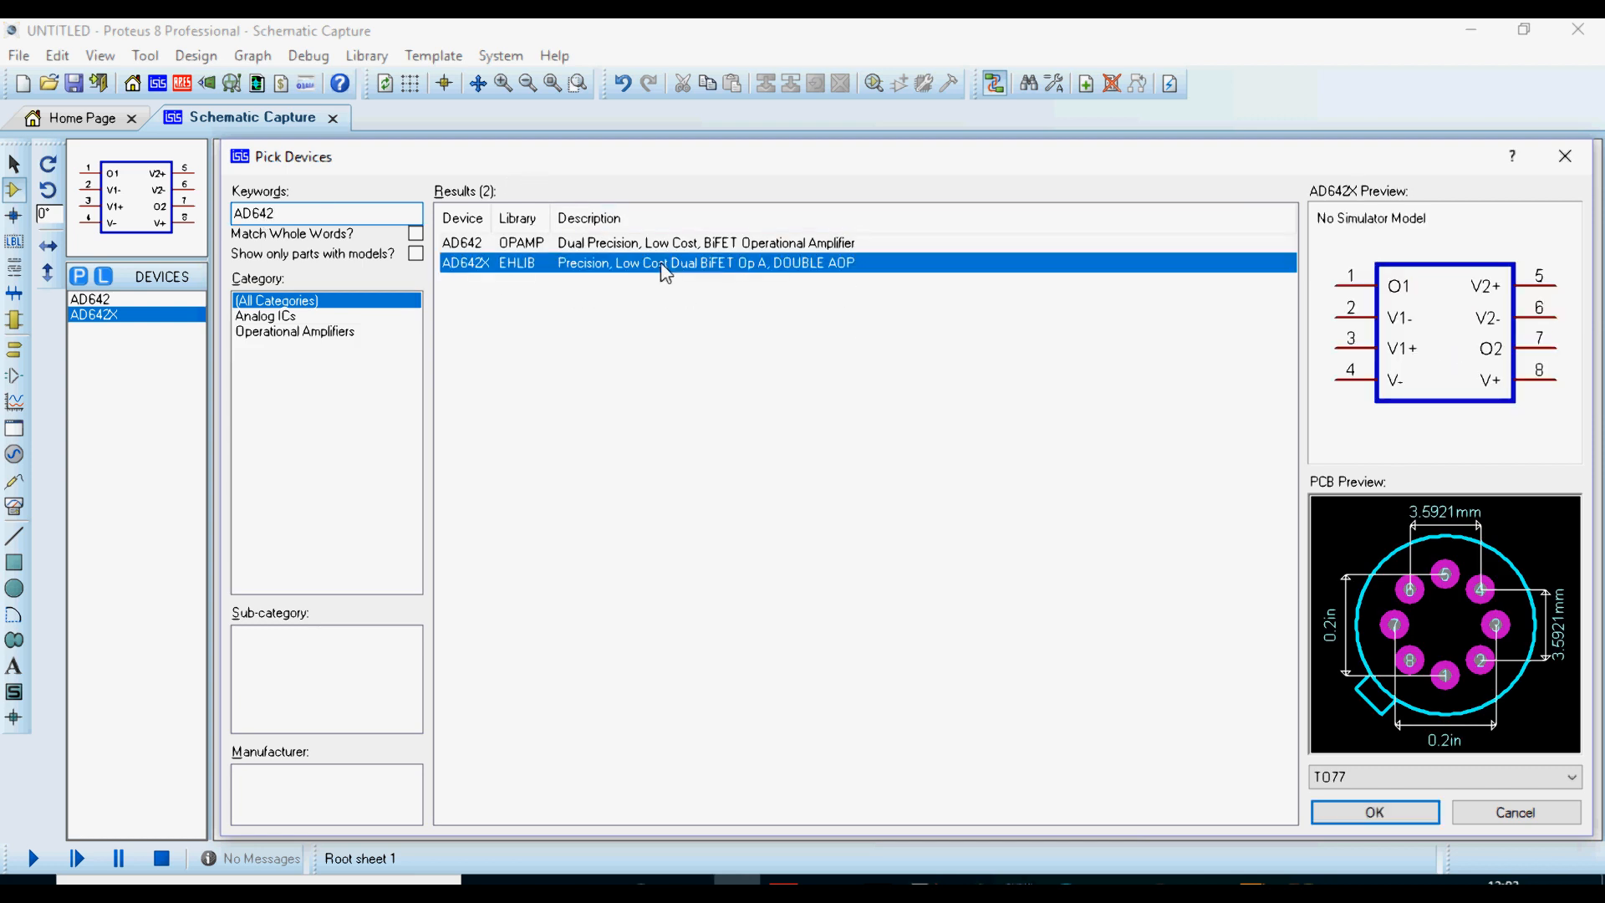
click(593, 244)
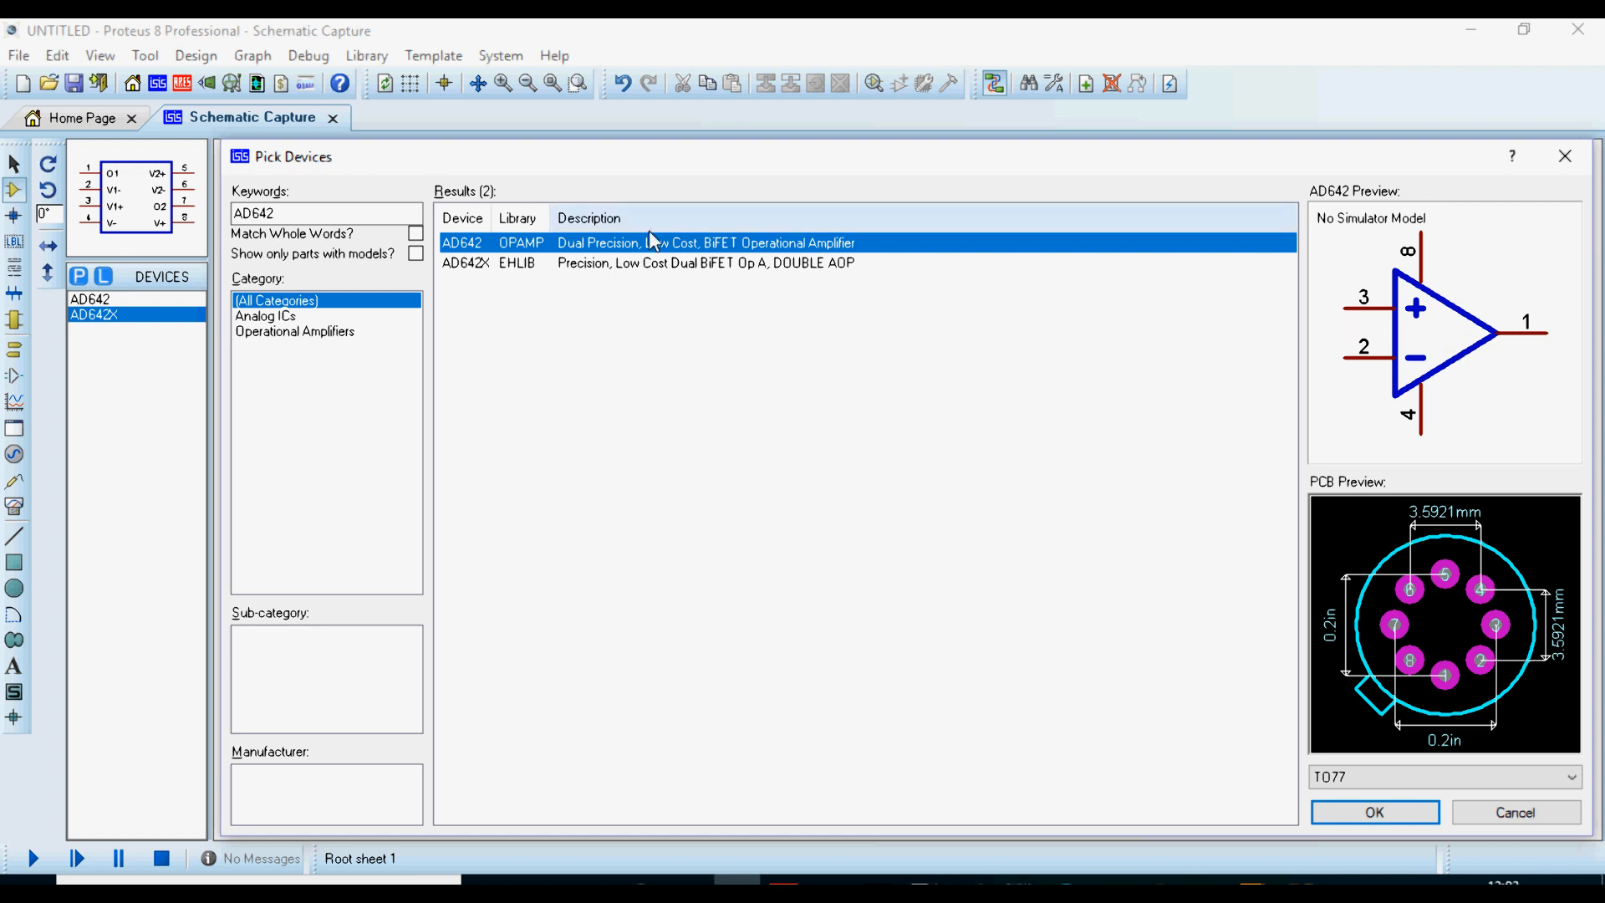
click(666, 266)
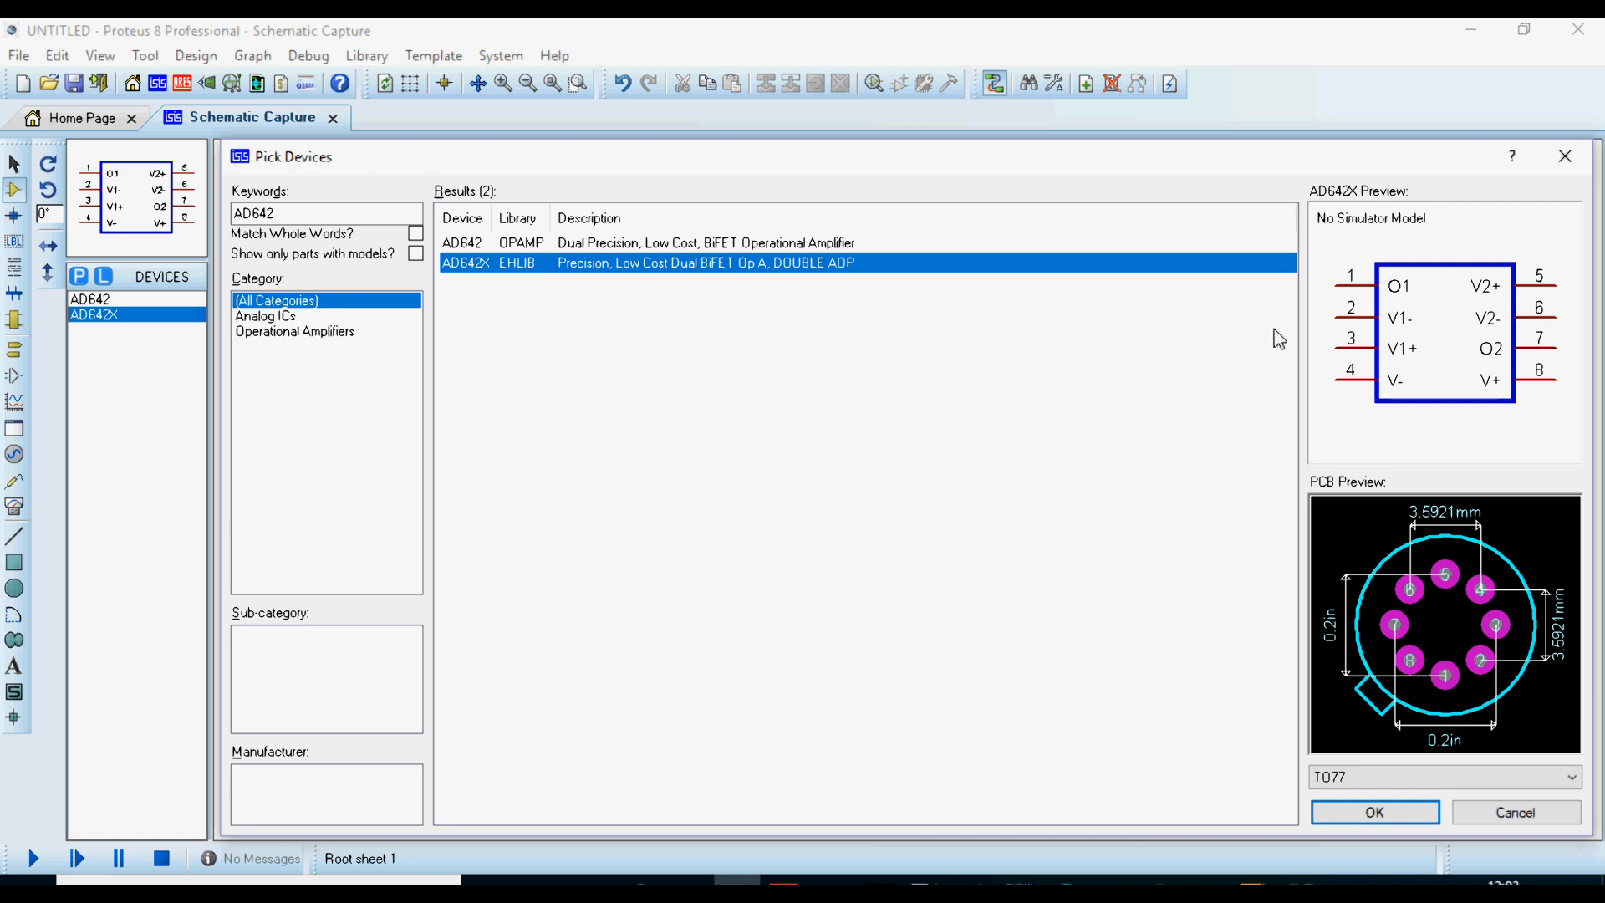
click(1508, 819)
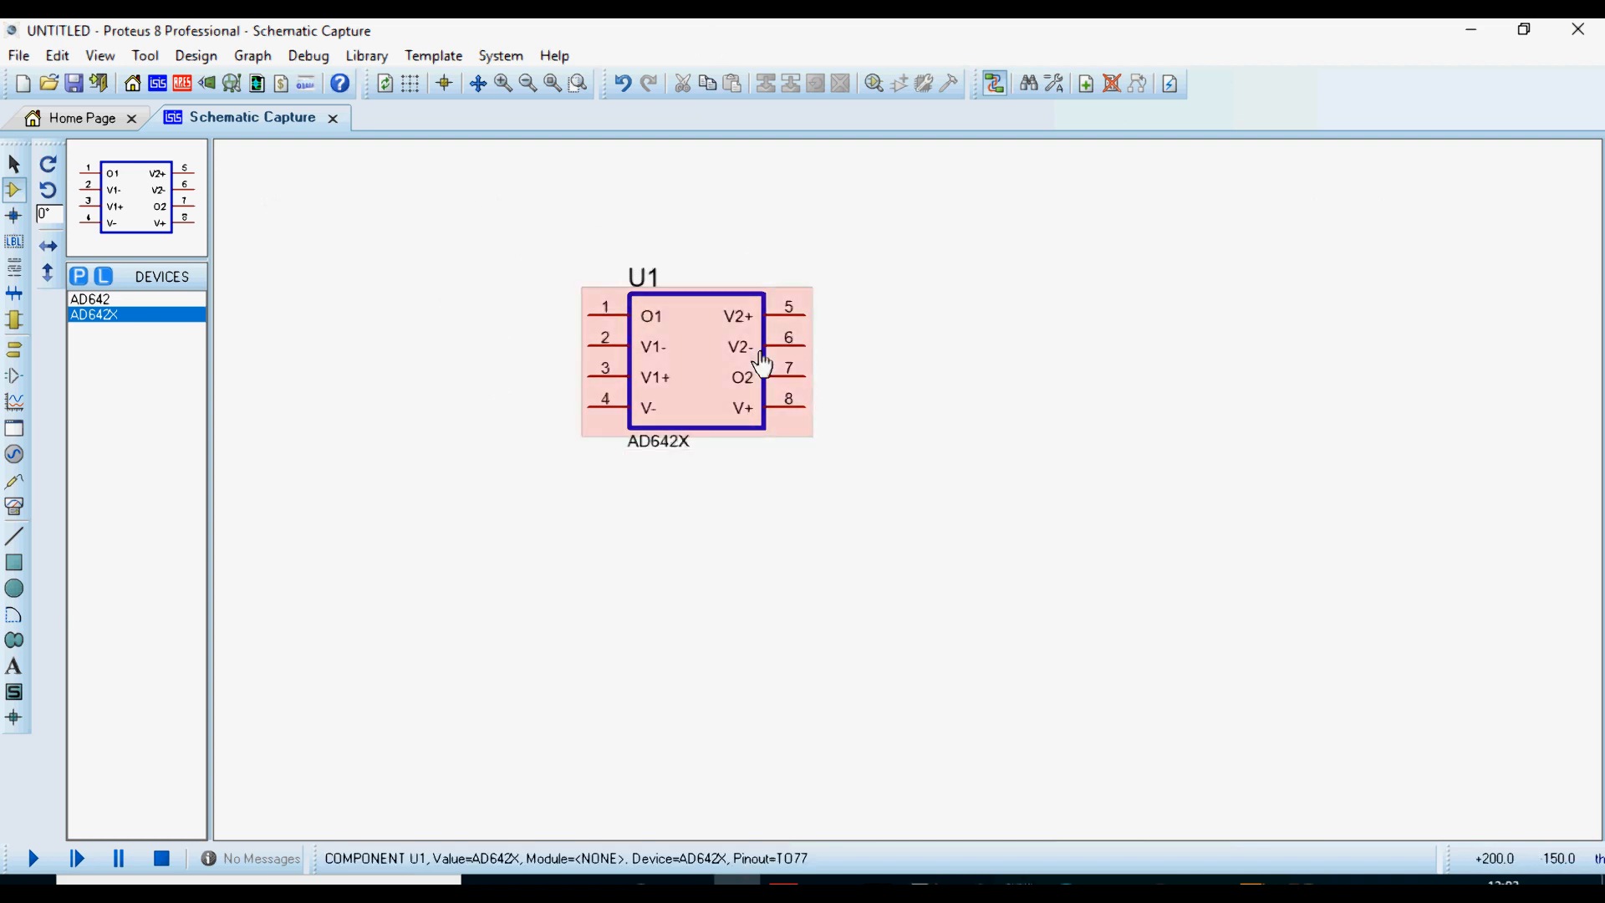
Review U1's device name, packaging and component properties in Make Device, leaving without saving
right_click(687, 370)
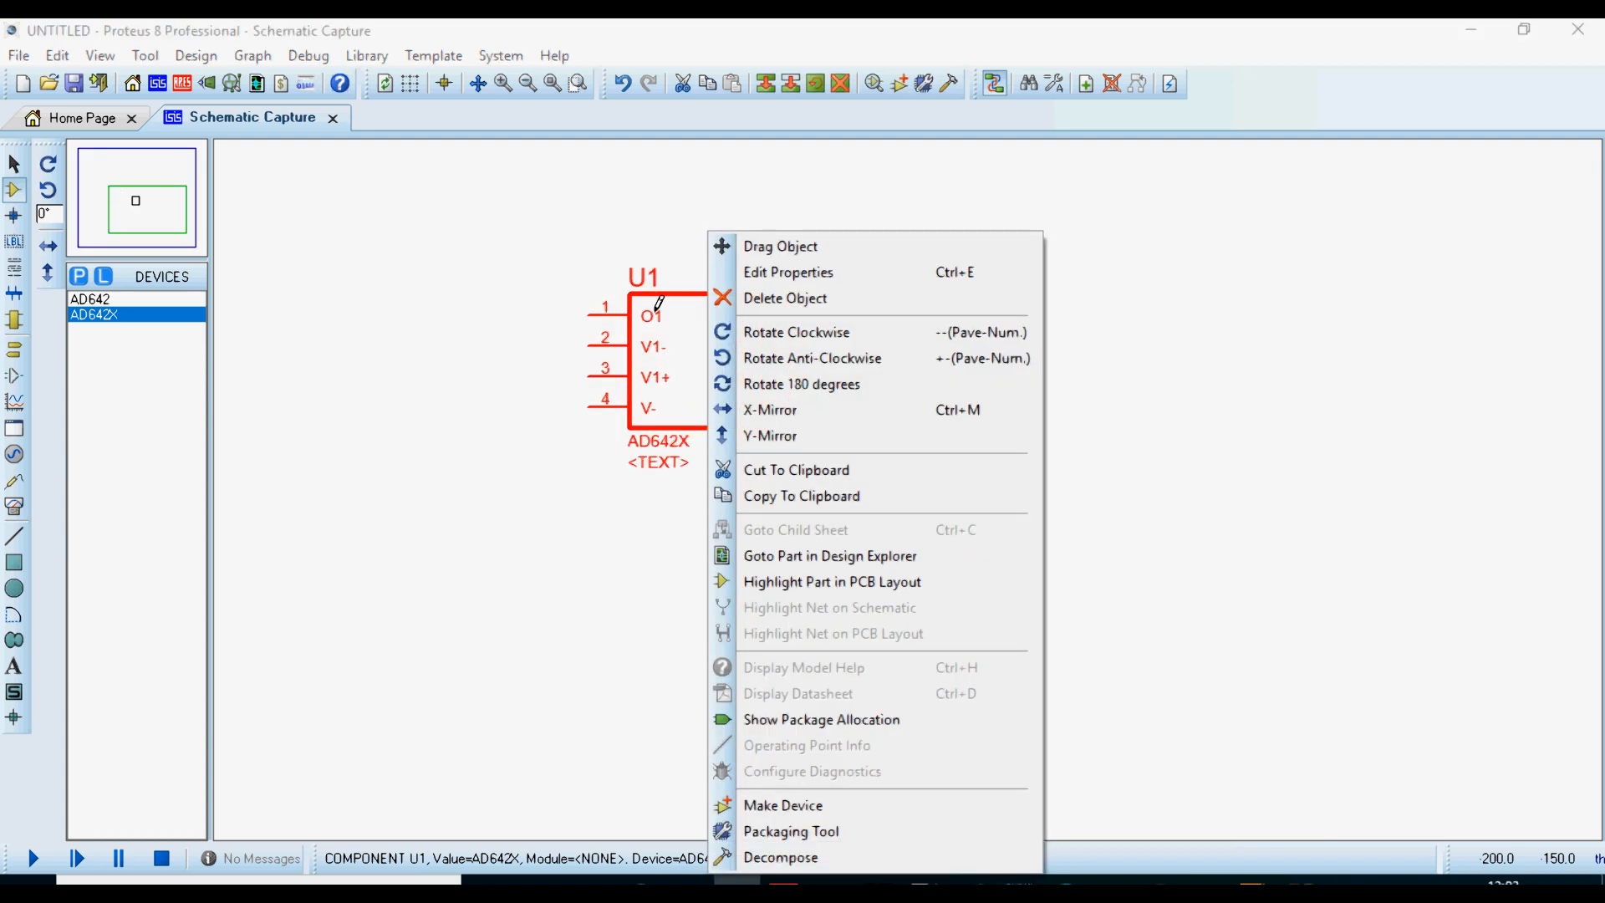
click(526, 332)
right_click(650, 338)
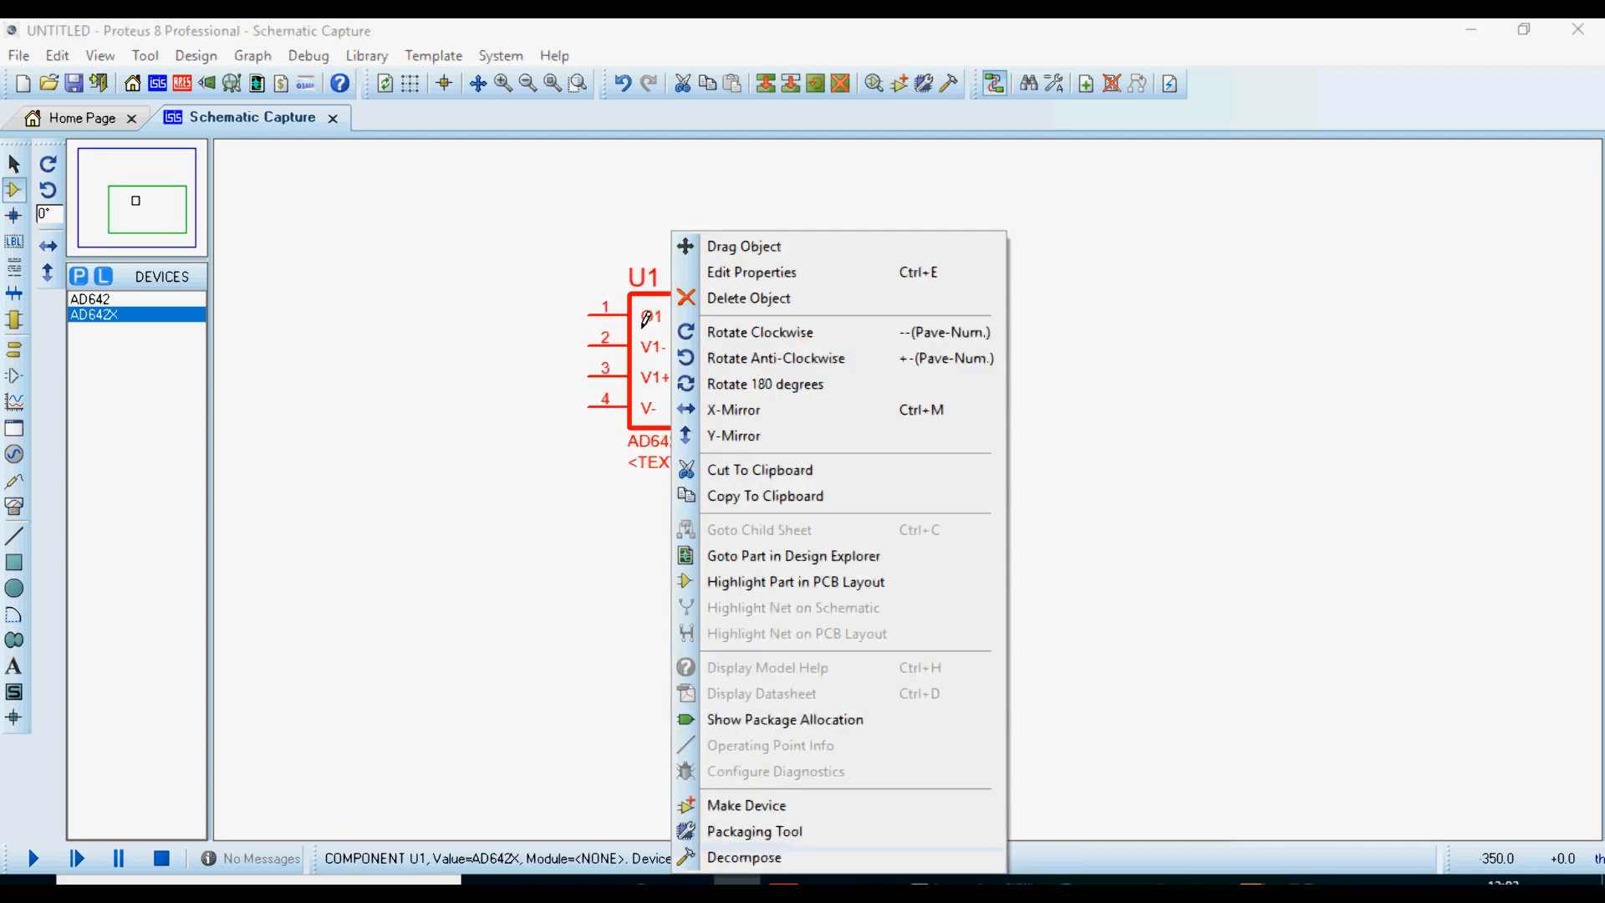
click(760, 806)
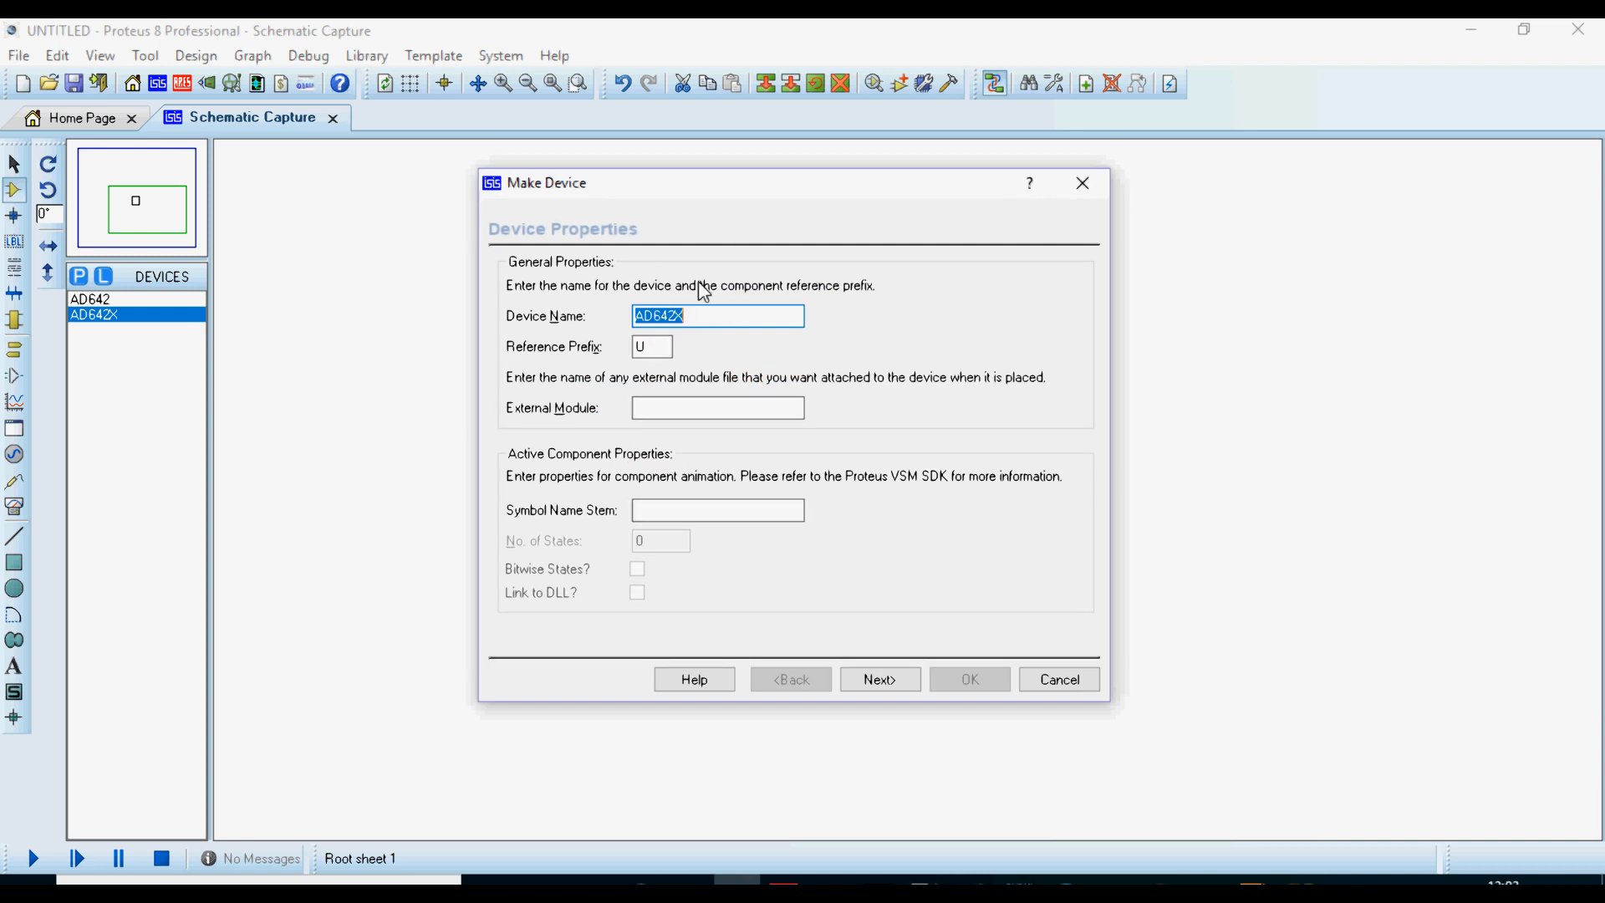
click(695, 313)
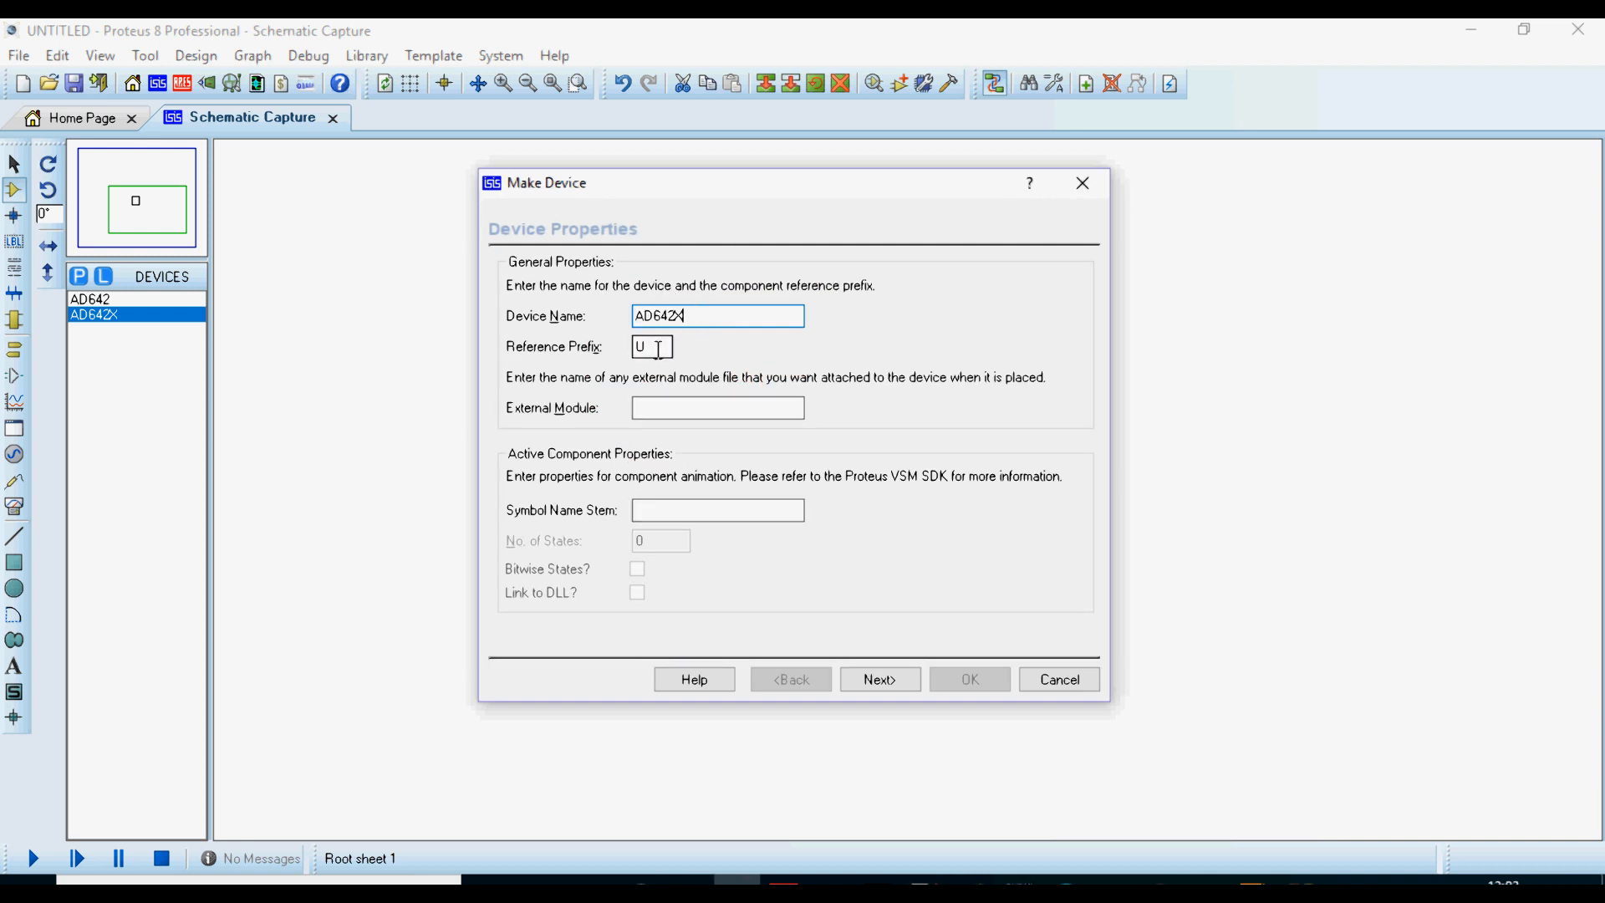
click(879, 680)
click(880, 679)
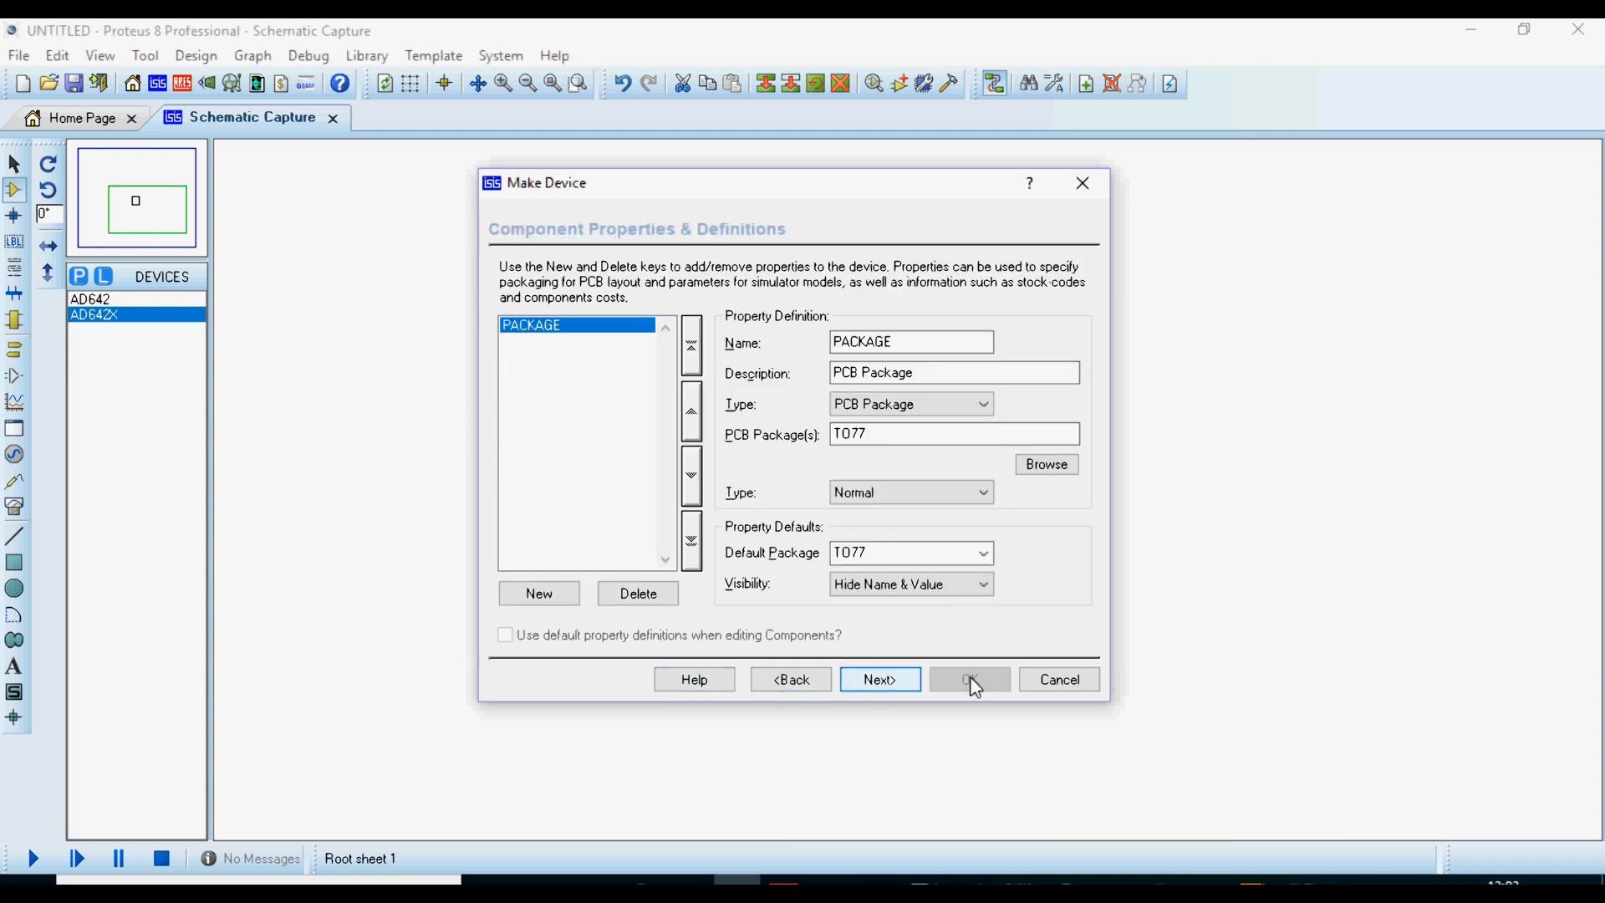
click(1060, 679)
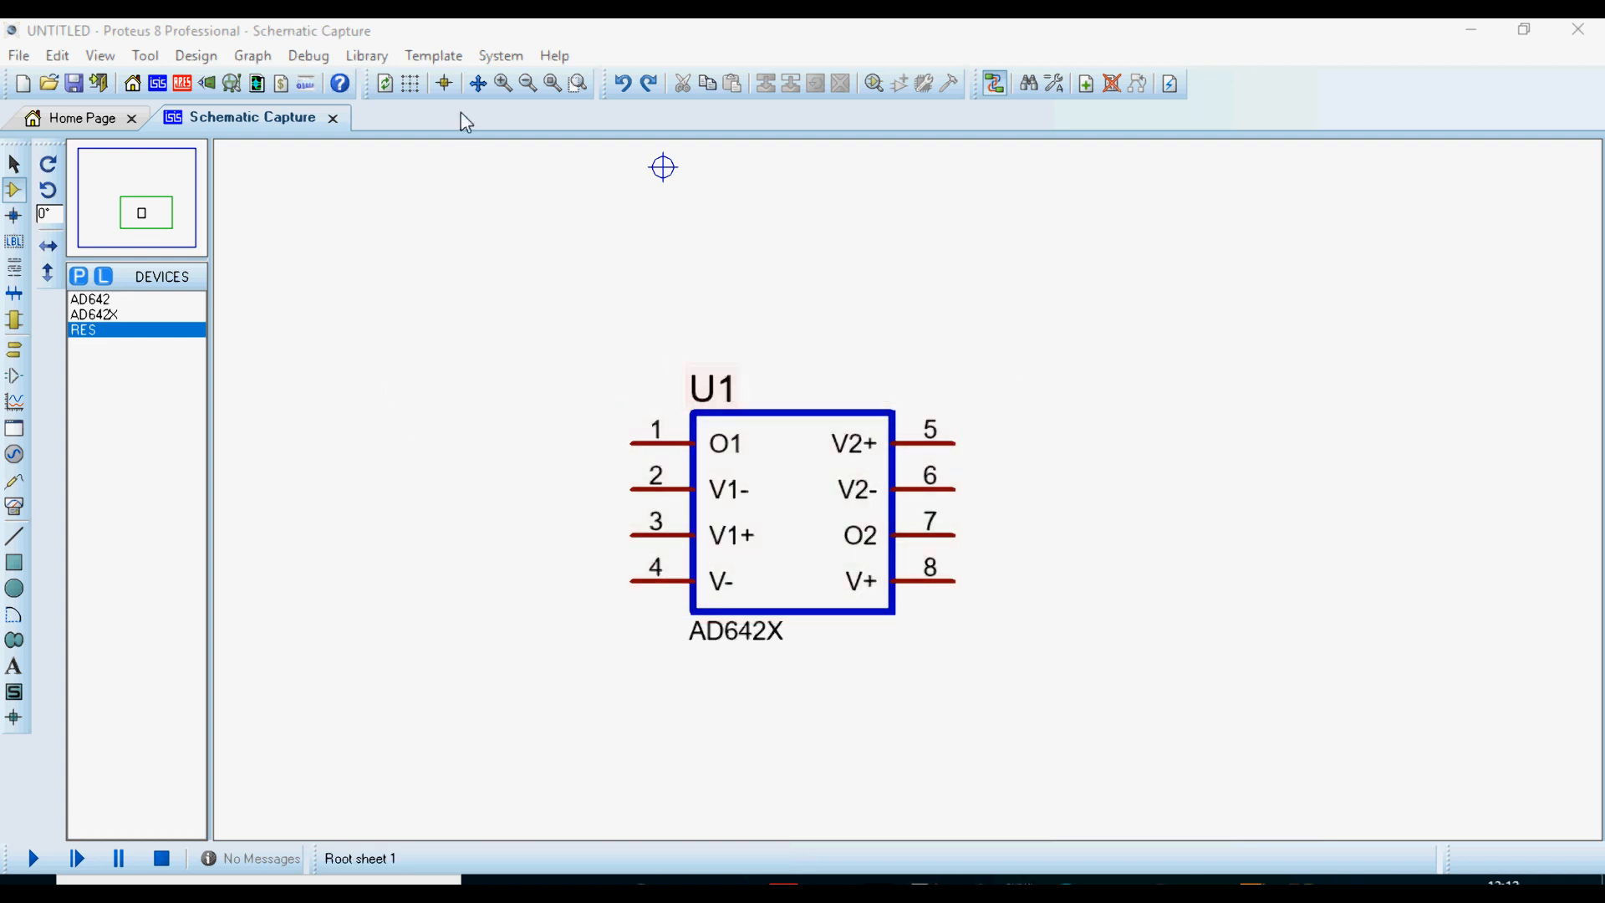
scroll(869, 497, down, 1)
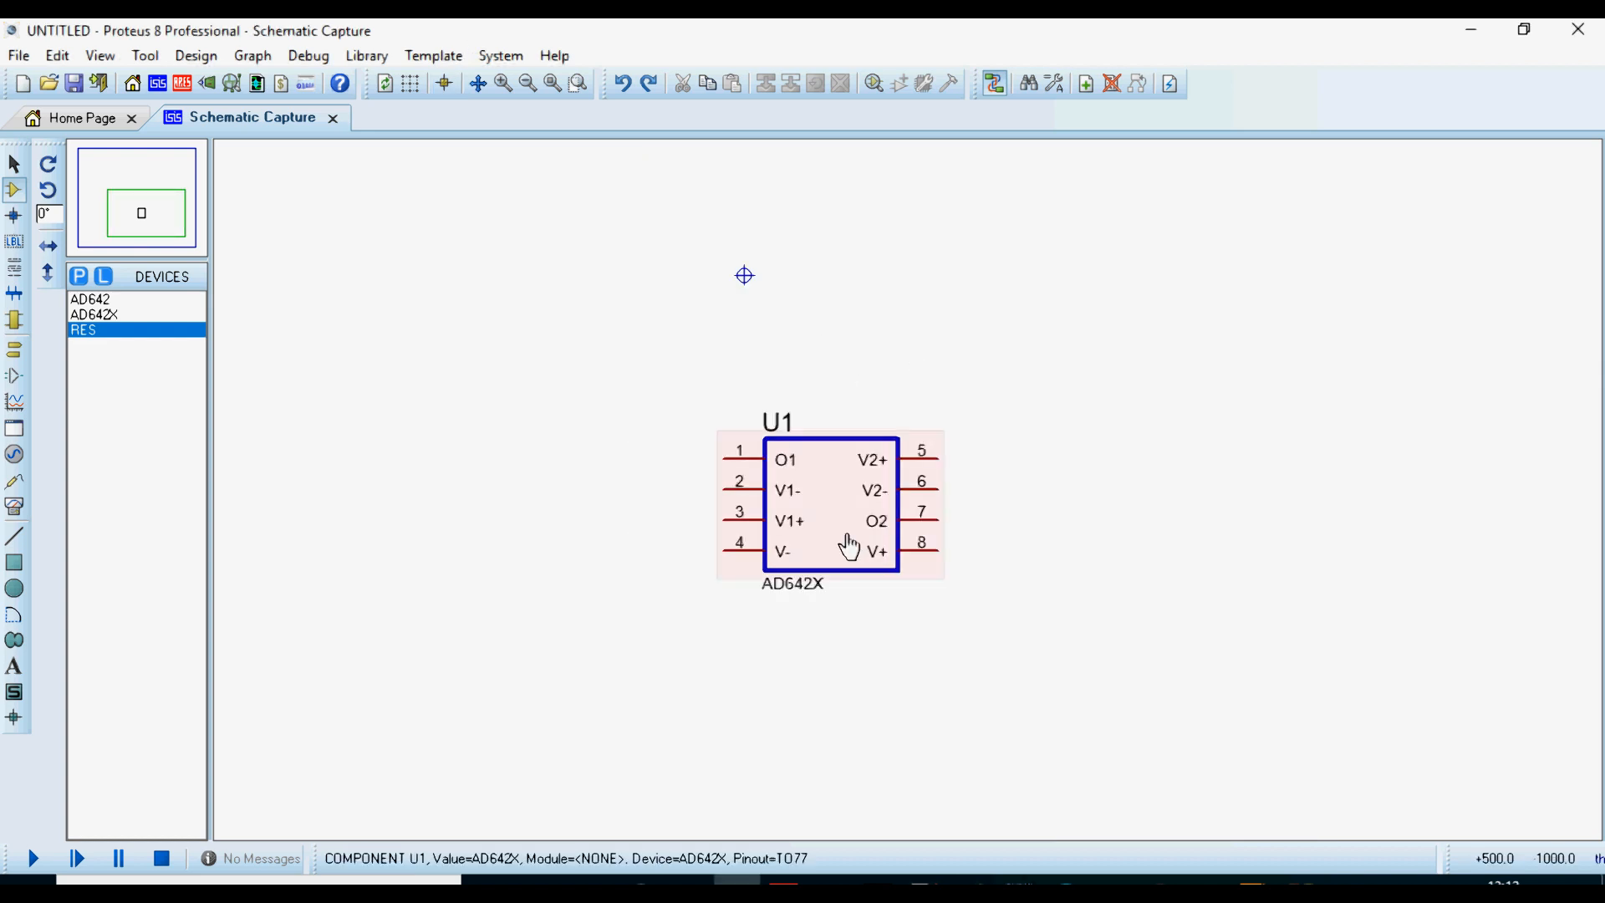
scroll(847, 543, up, 1)
click(876, 440)
click(1197, 294)
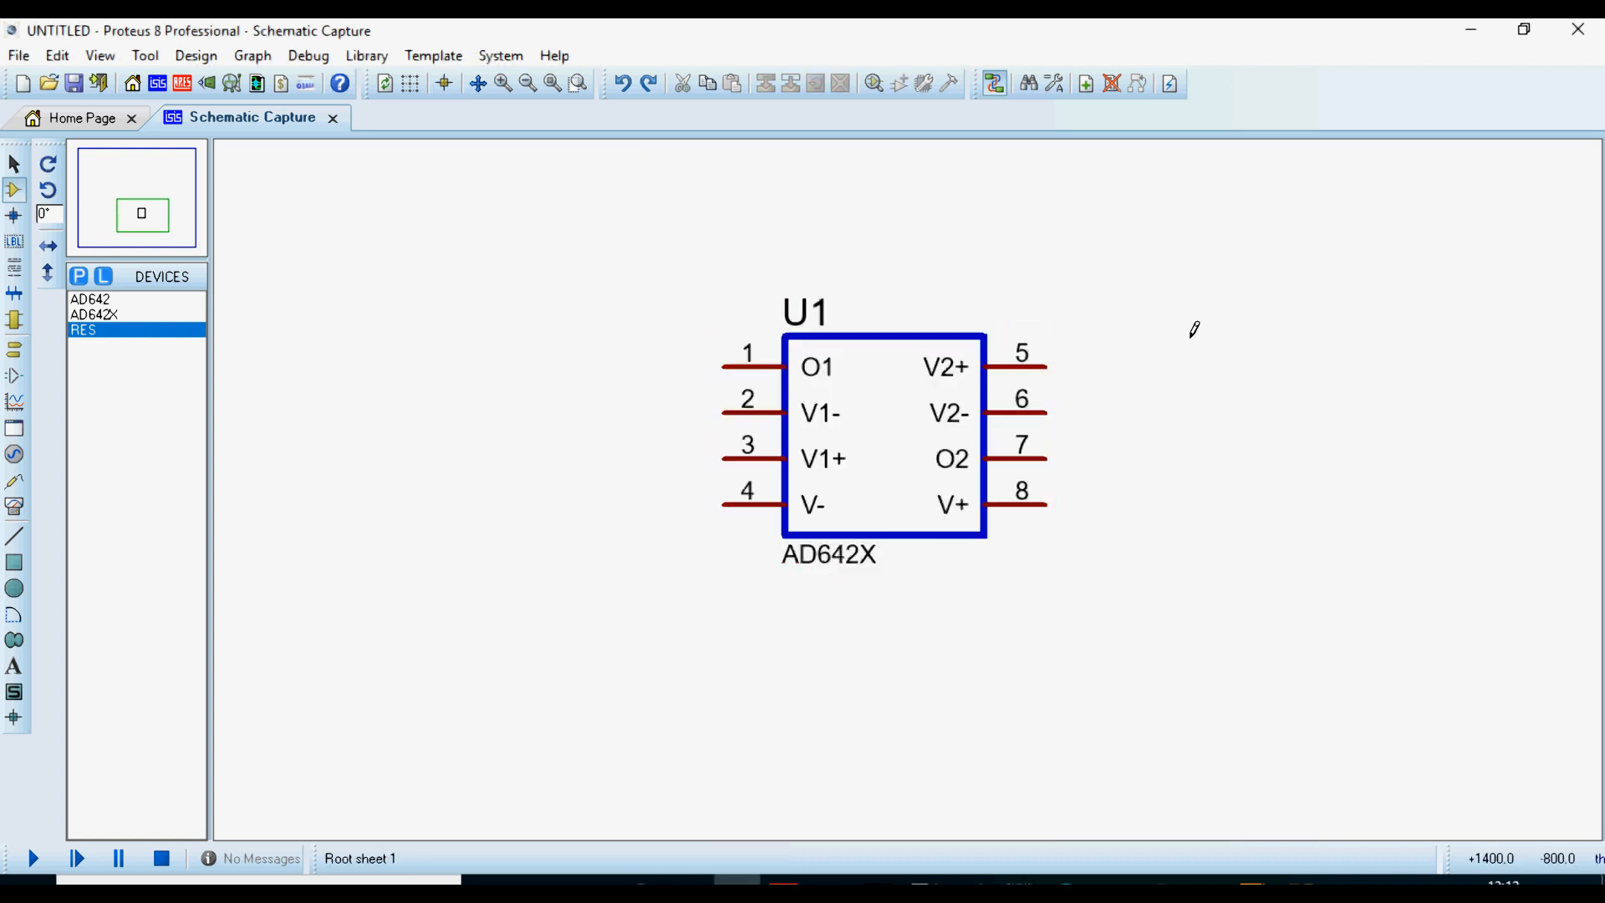
click(1192, 334)
right_click(1180, 514)
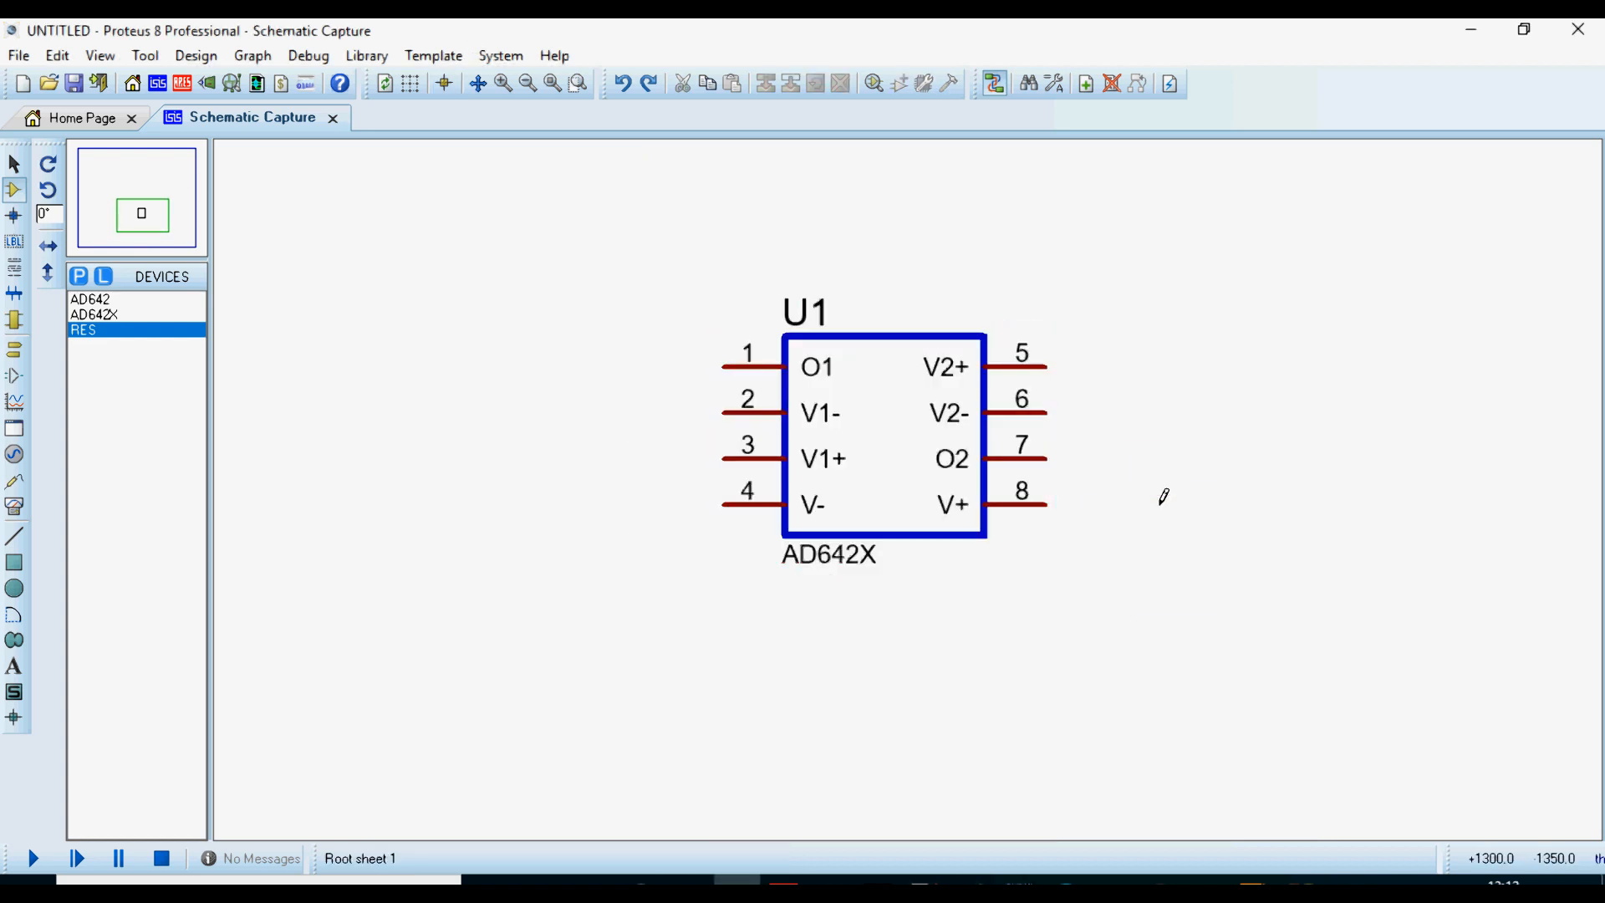
Place a second AD642X component in the schematic, below and to the left of U1
click(87, 314)
click(573, 585)
click(480, 604)
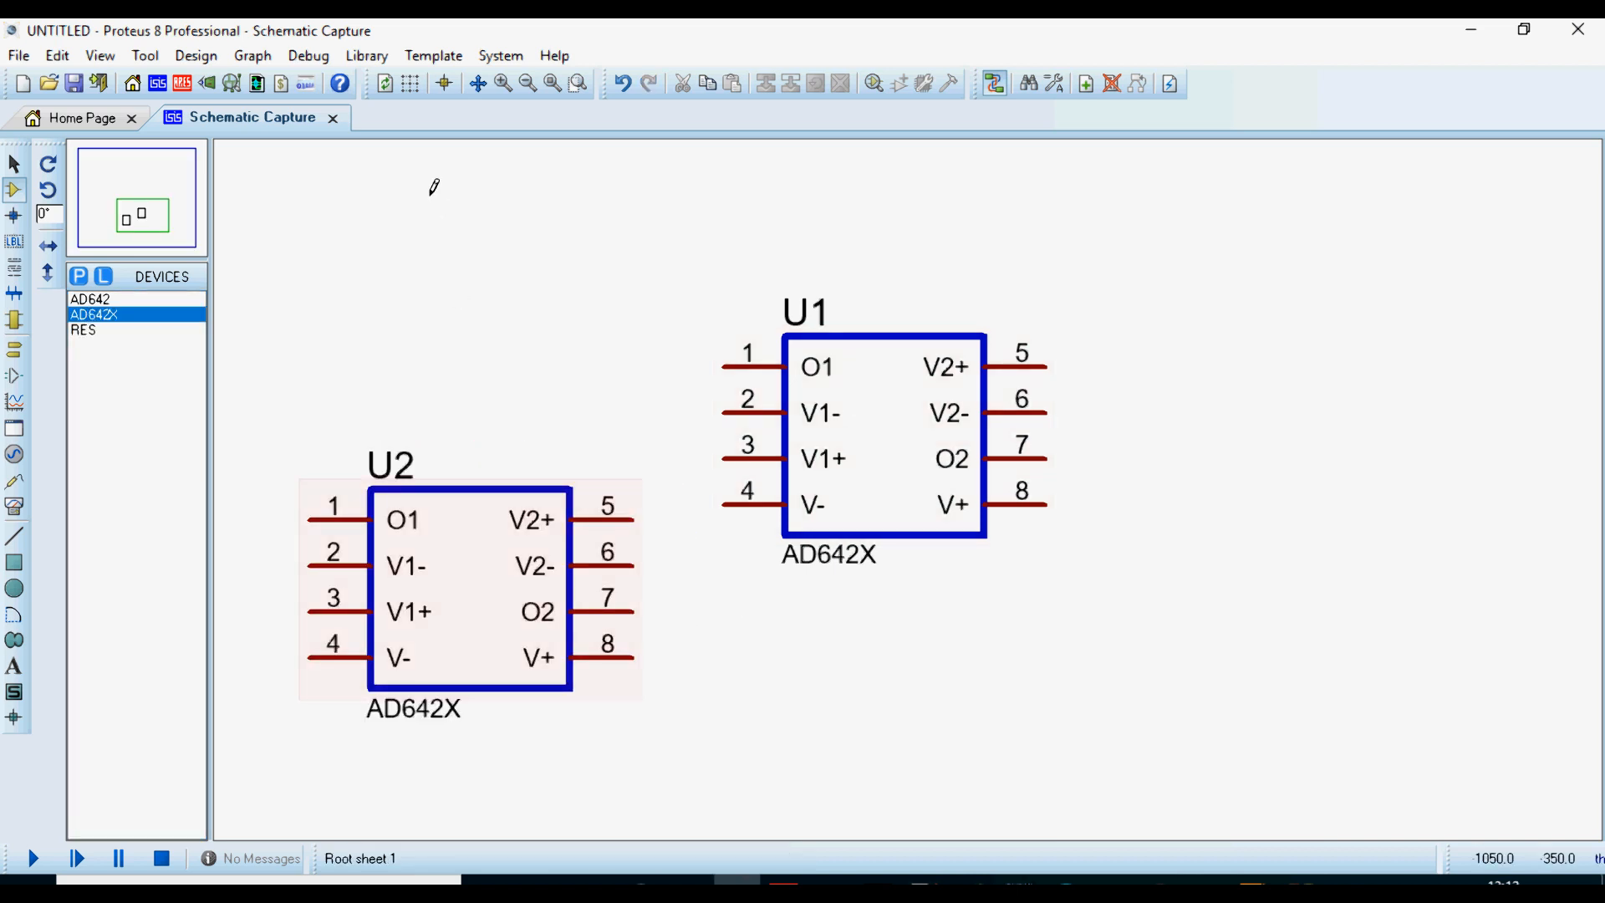
Open the PCB layout and place the footprints of U1 and U2 side by side on the board, with U2 left of U1
click(181, 84)
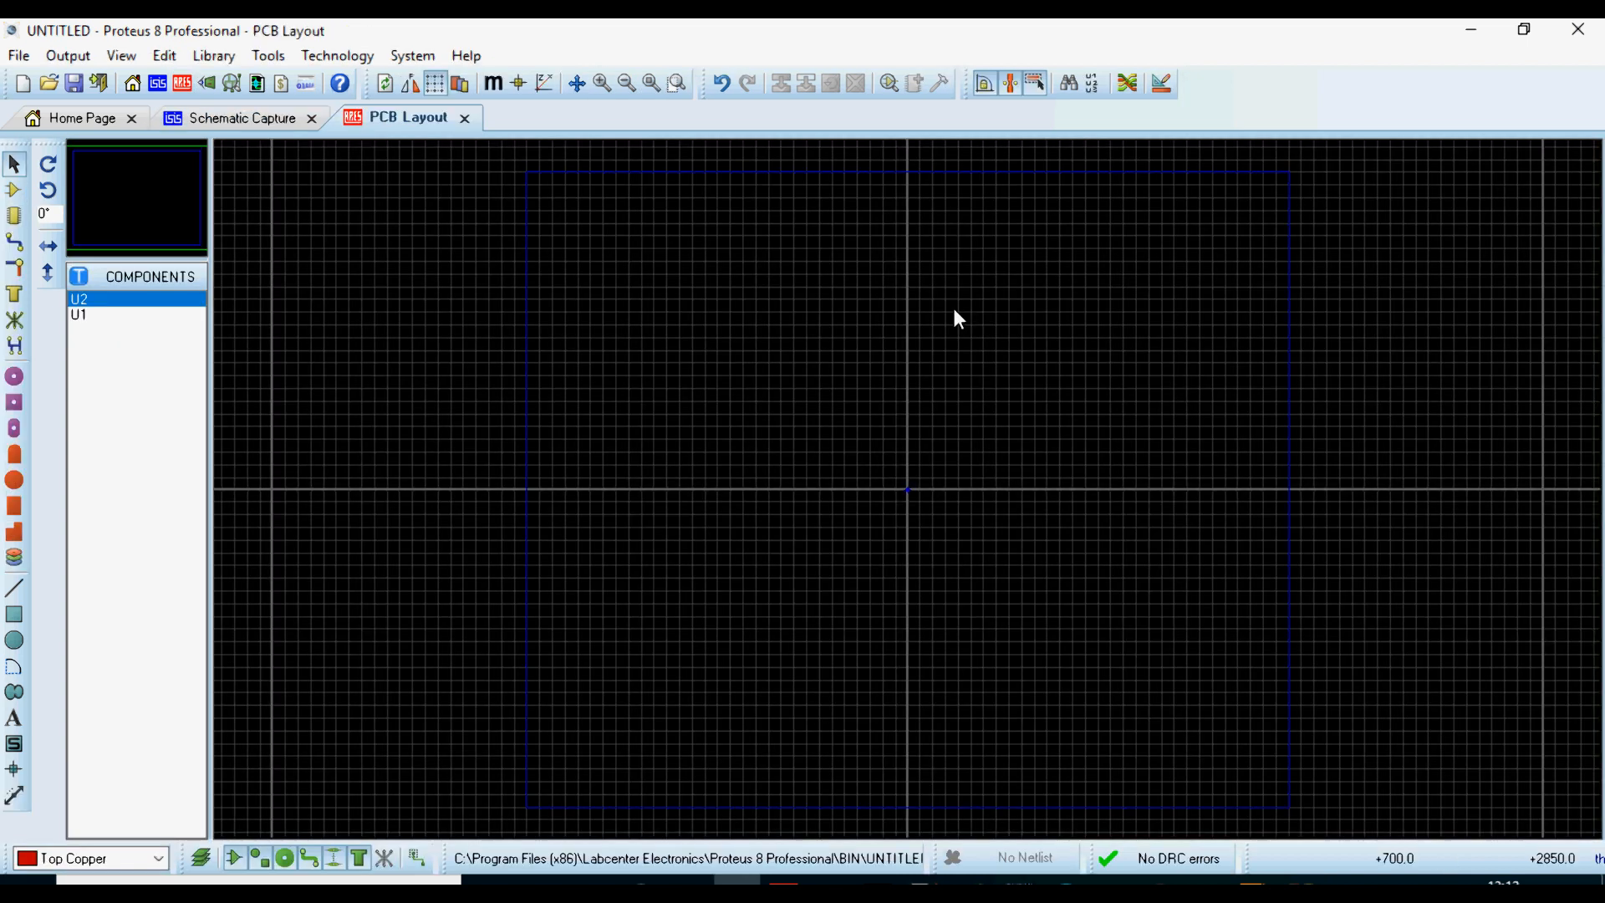
click(14, 216)
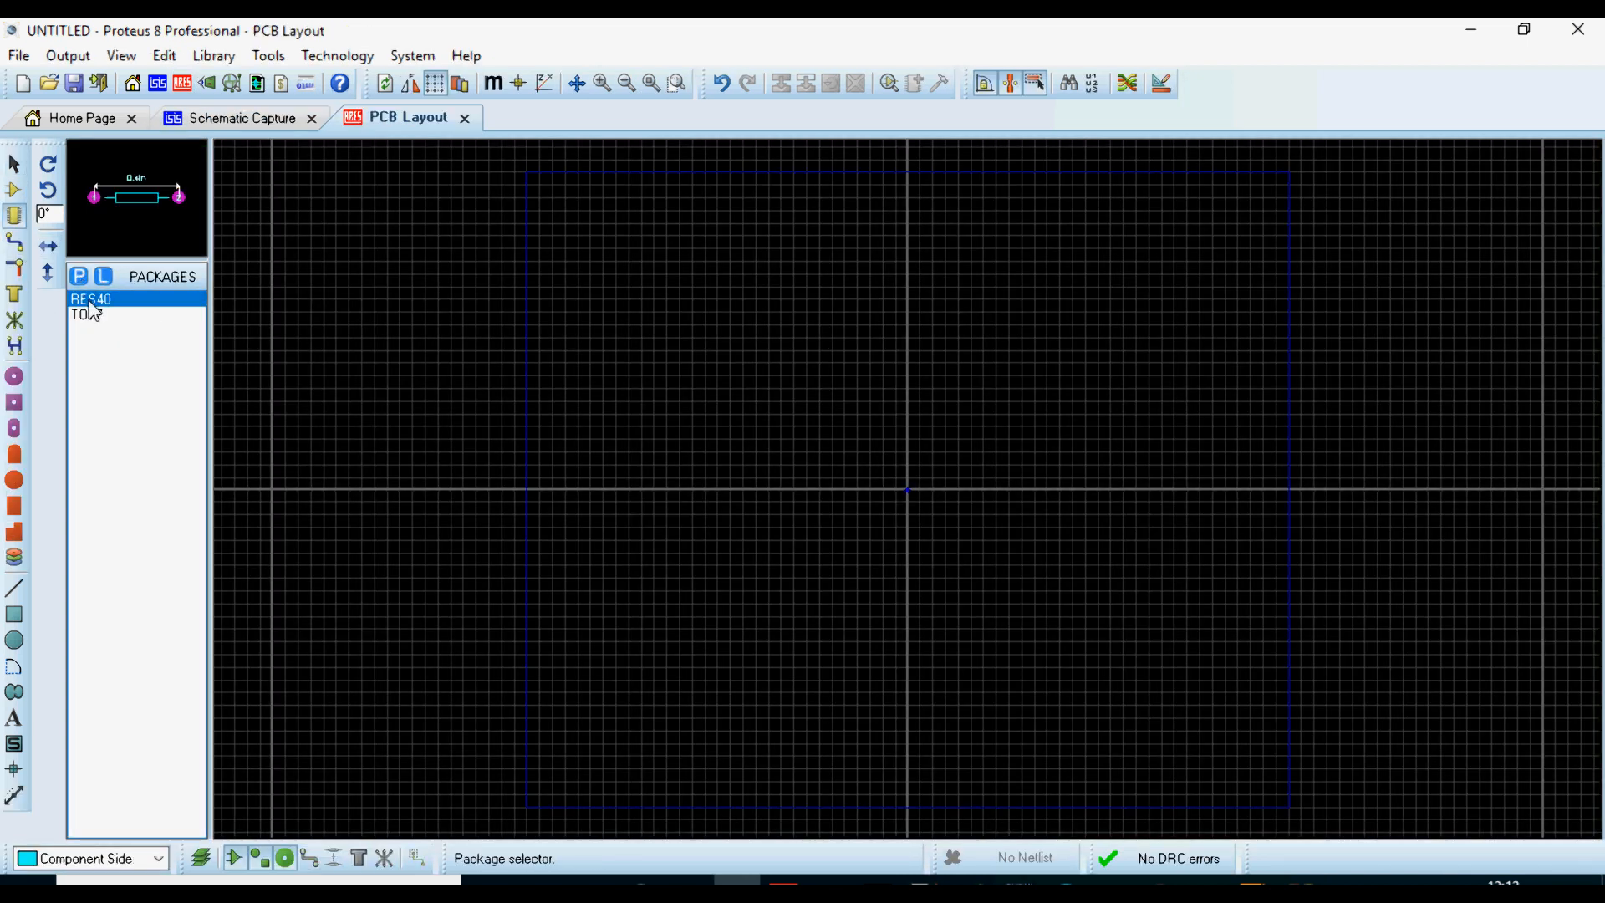
click(15, 189)
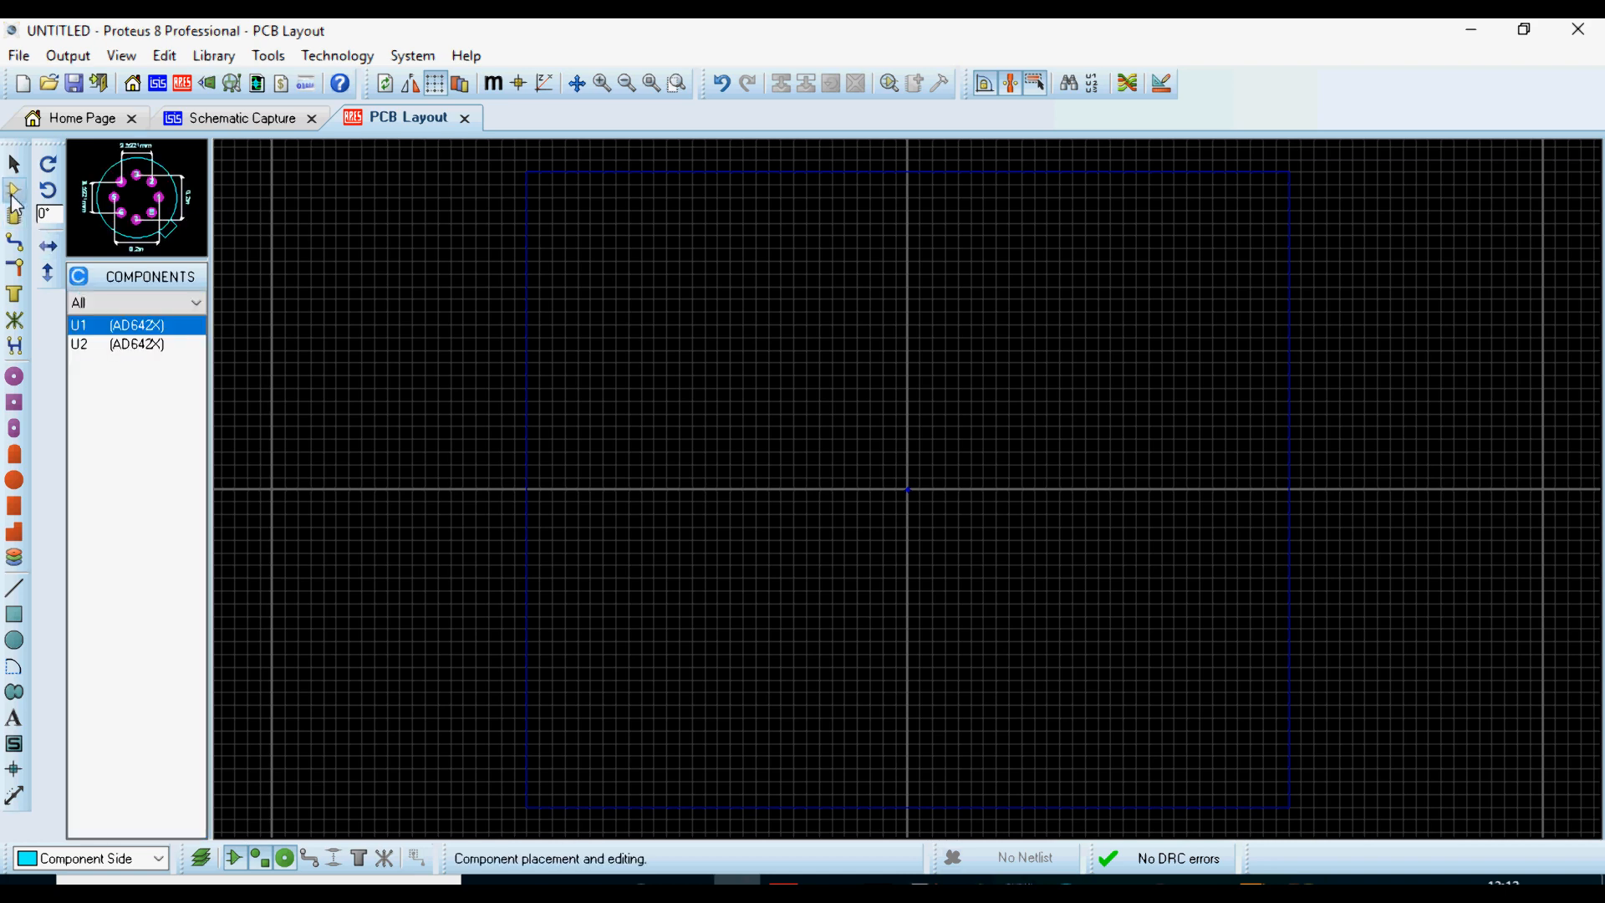
click(795, 437)
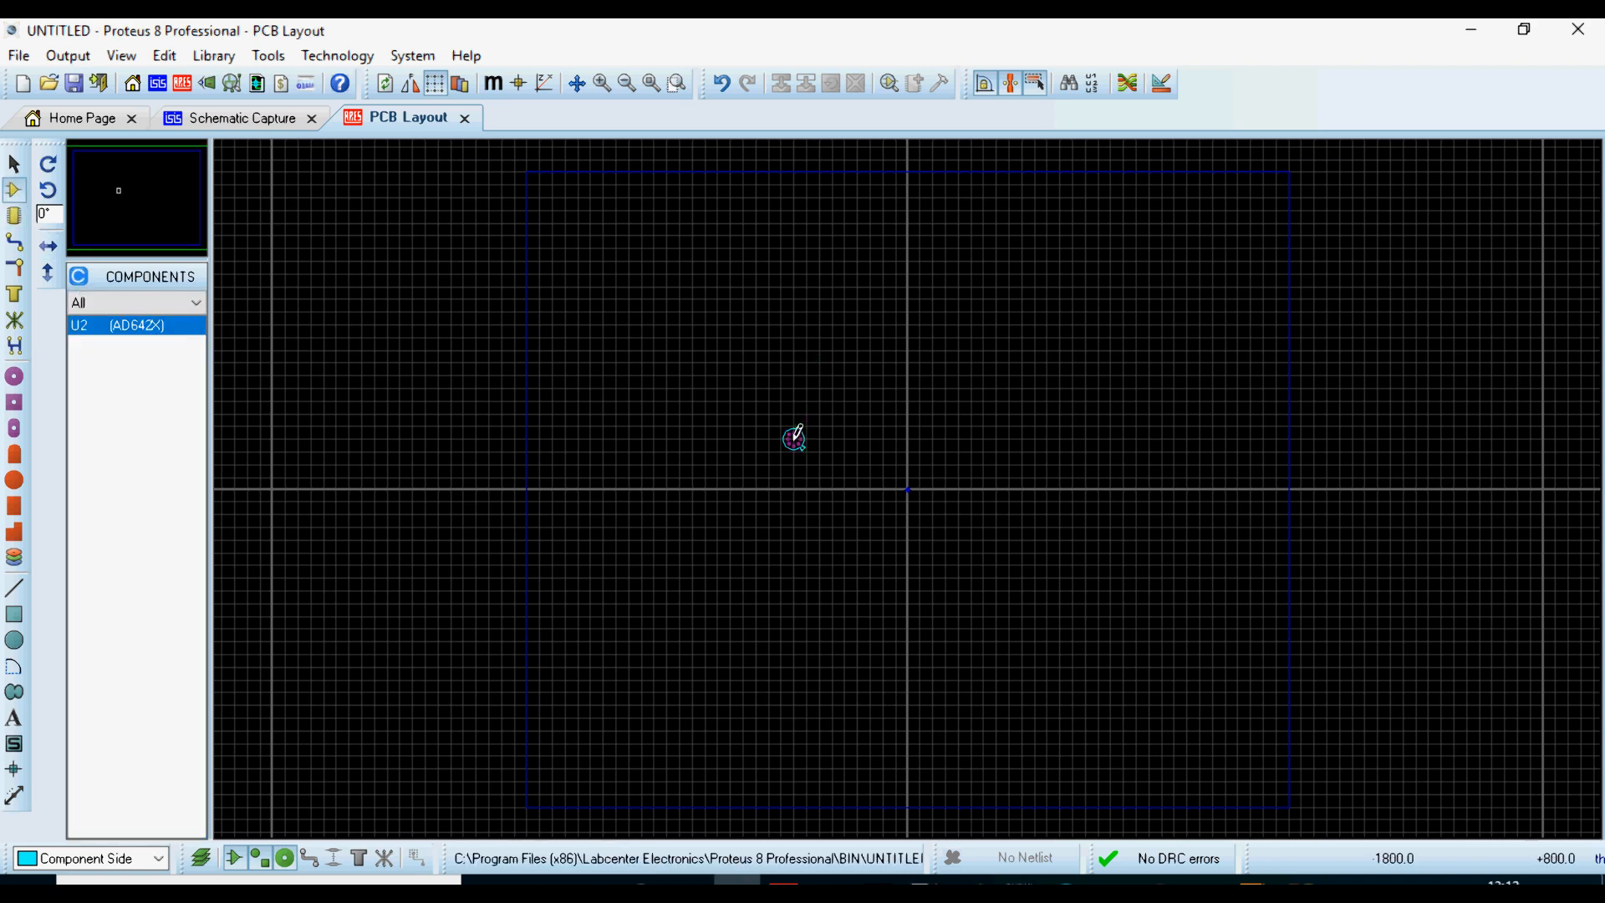
scroll(795, 437, up, 1)
scroll(911, 482, up, 2)
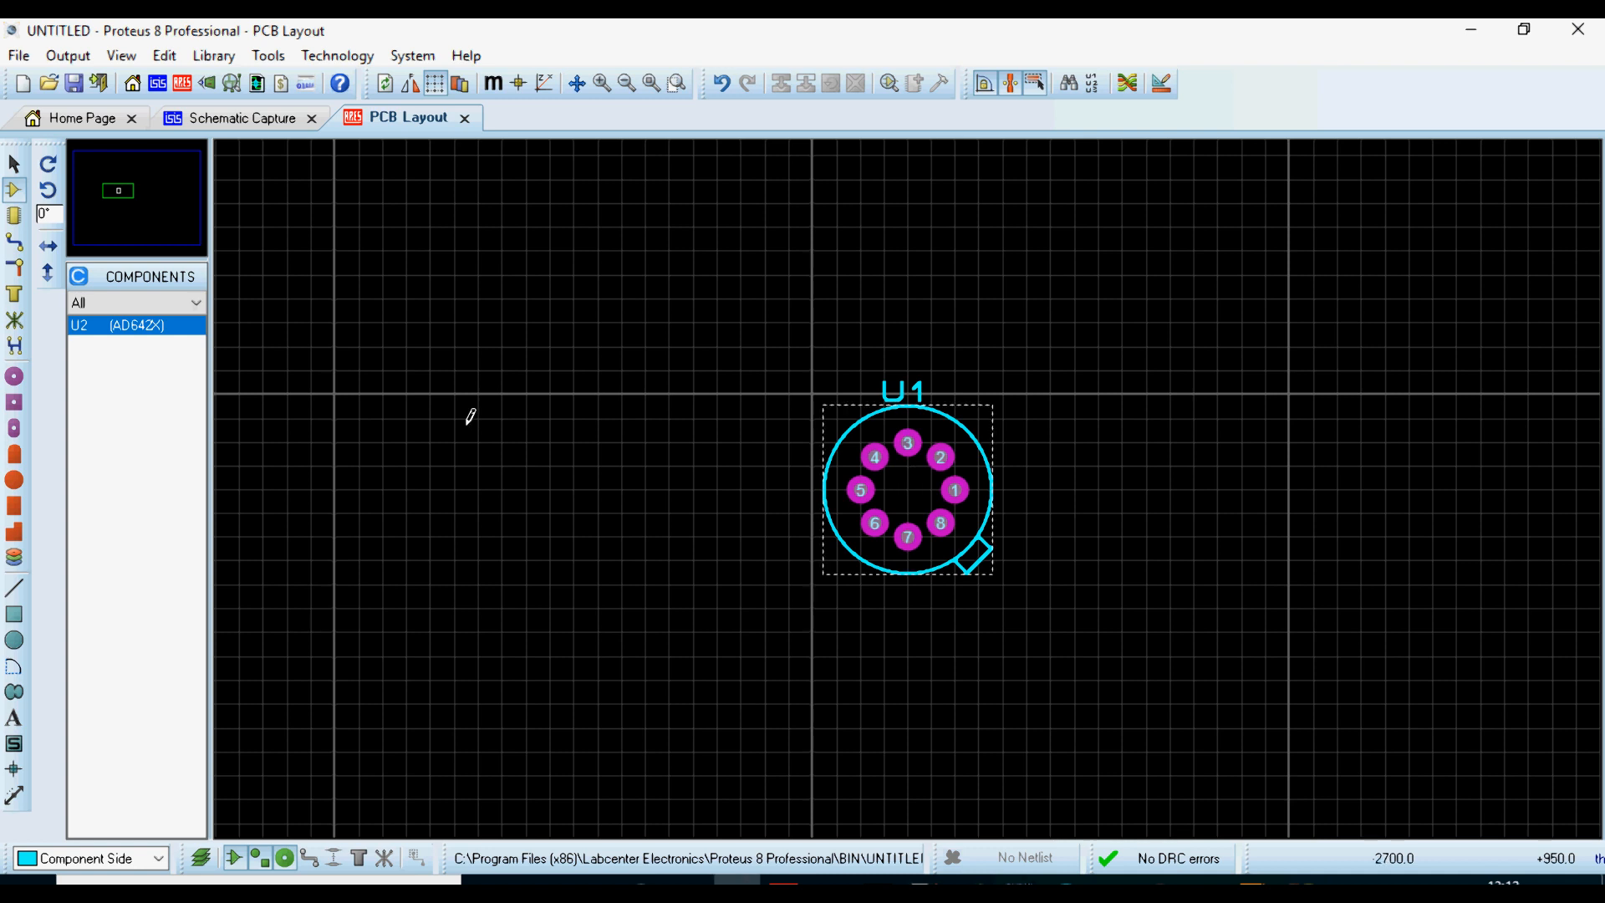
click(549, 490)
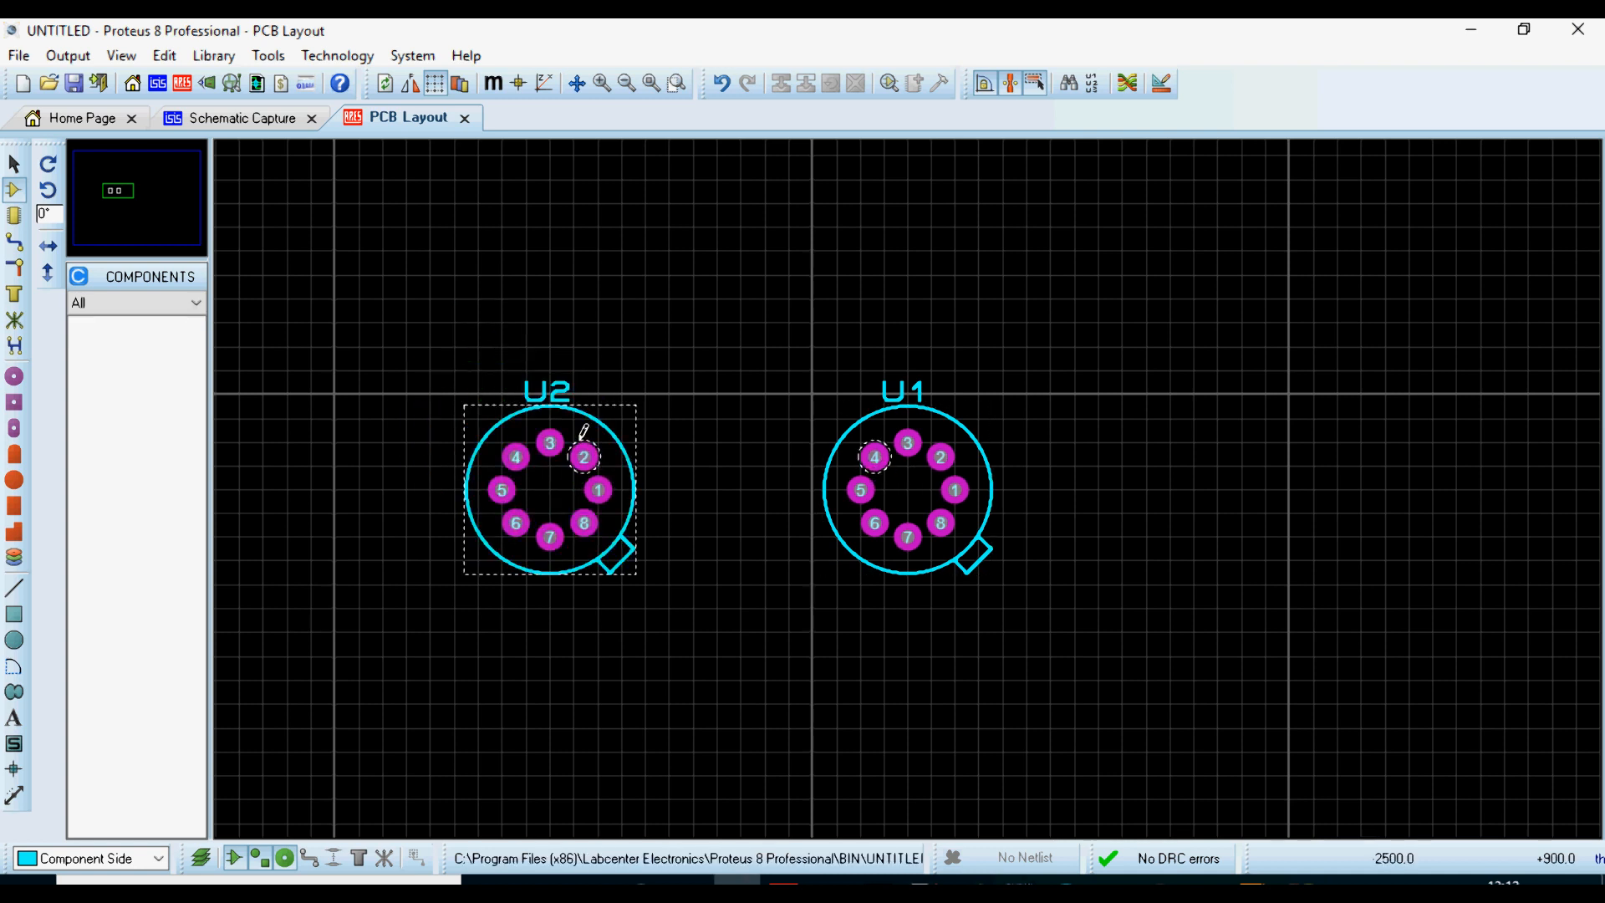
Return to the schematic, search the device library for AD642 and inspect the AD642X symbol and package previews, leaving without picking a device
click(242, 117)
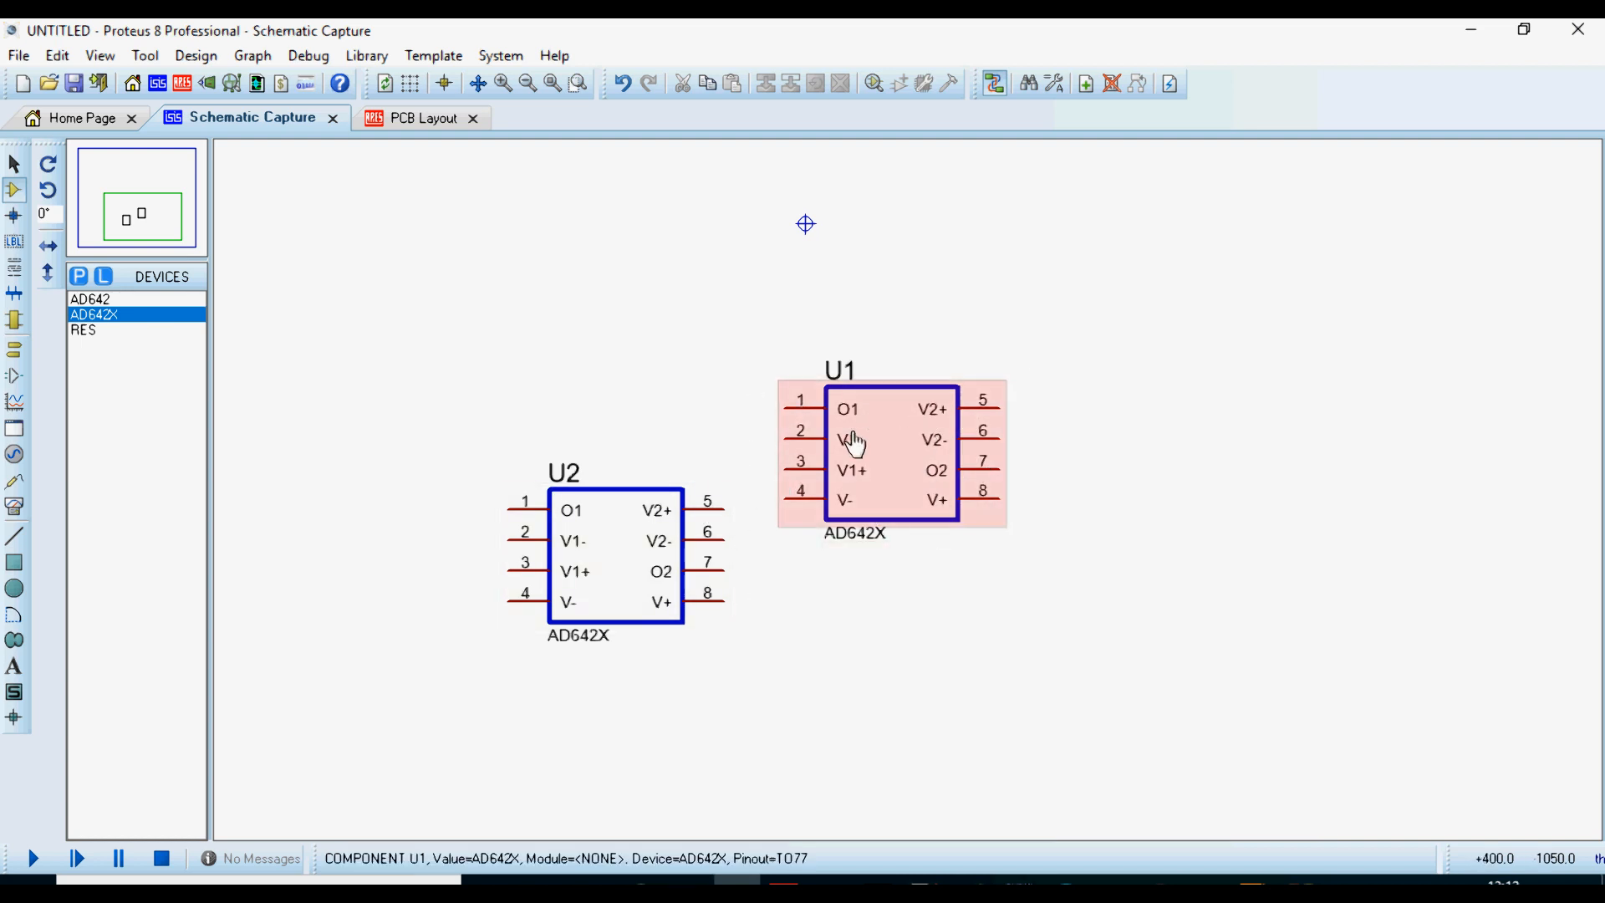
click(76, 278)
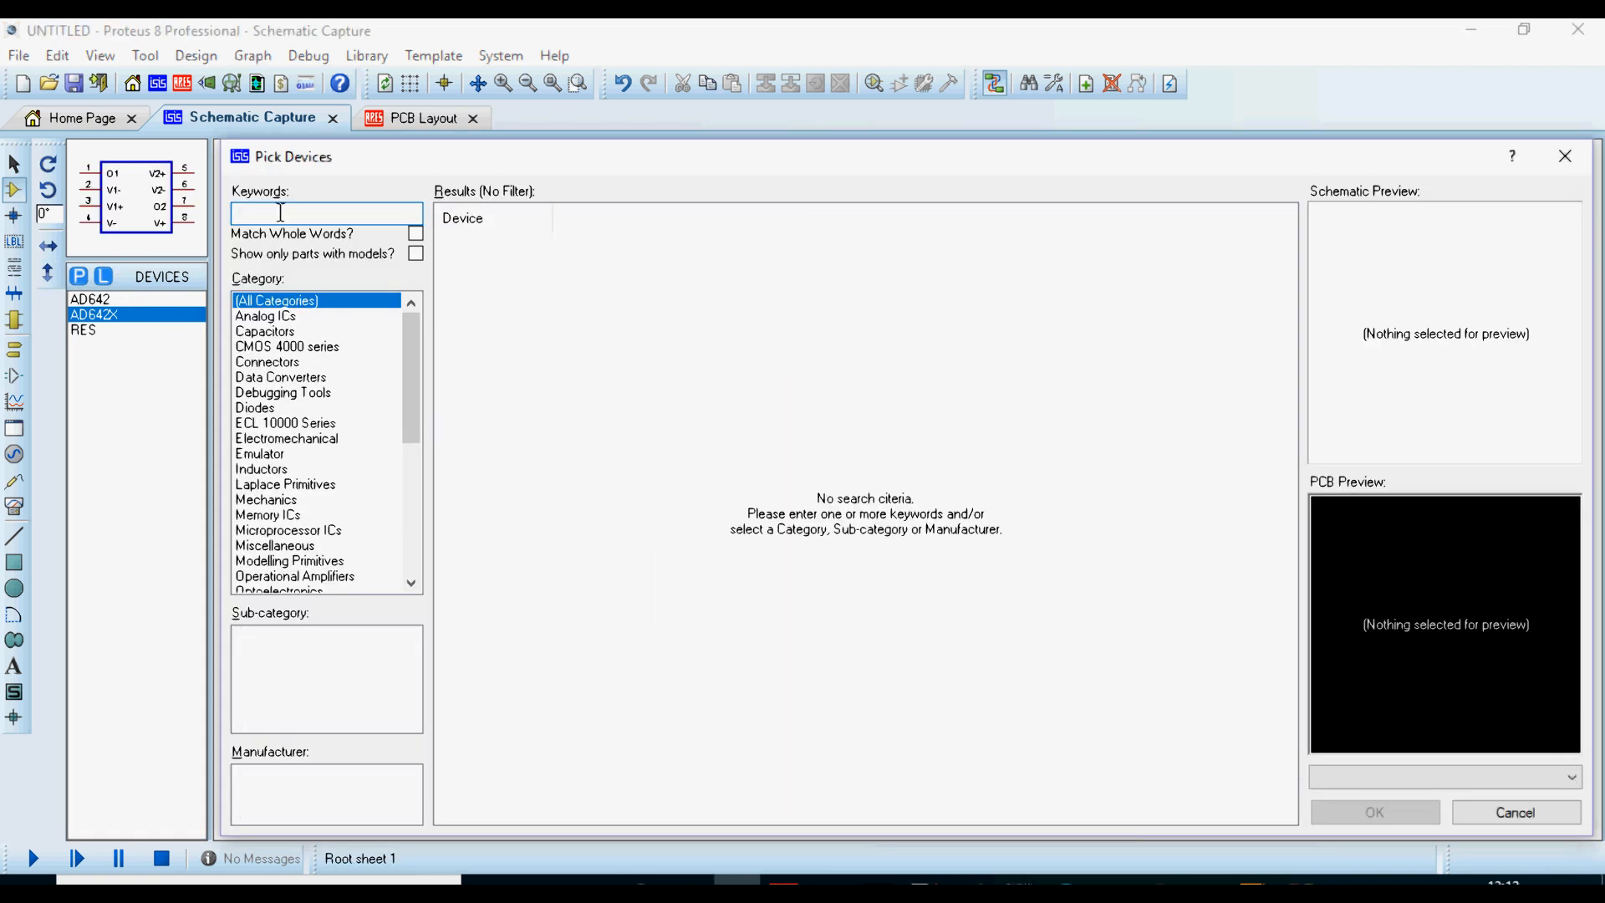
text(AD642)
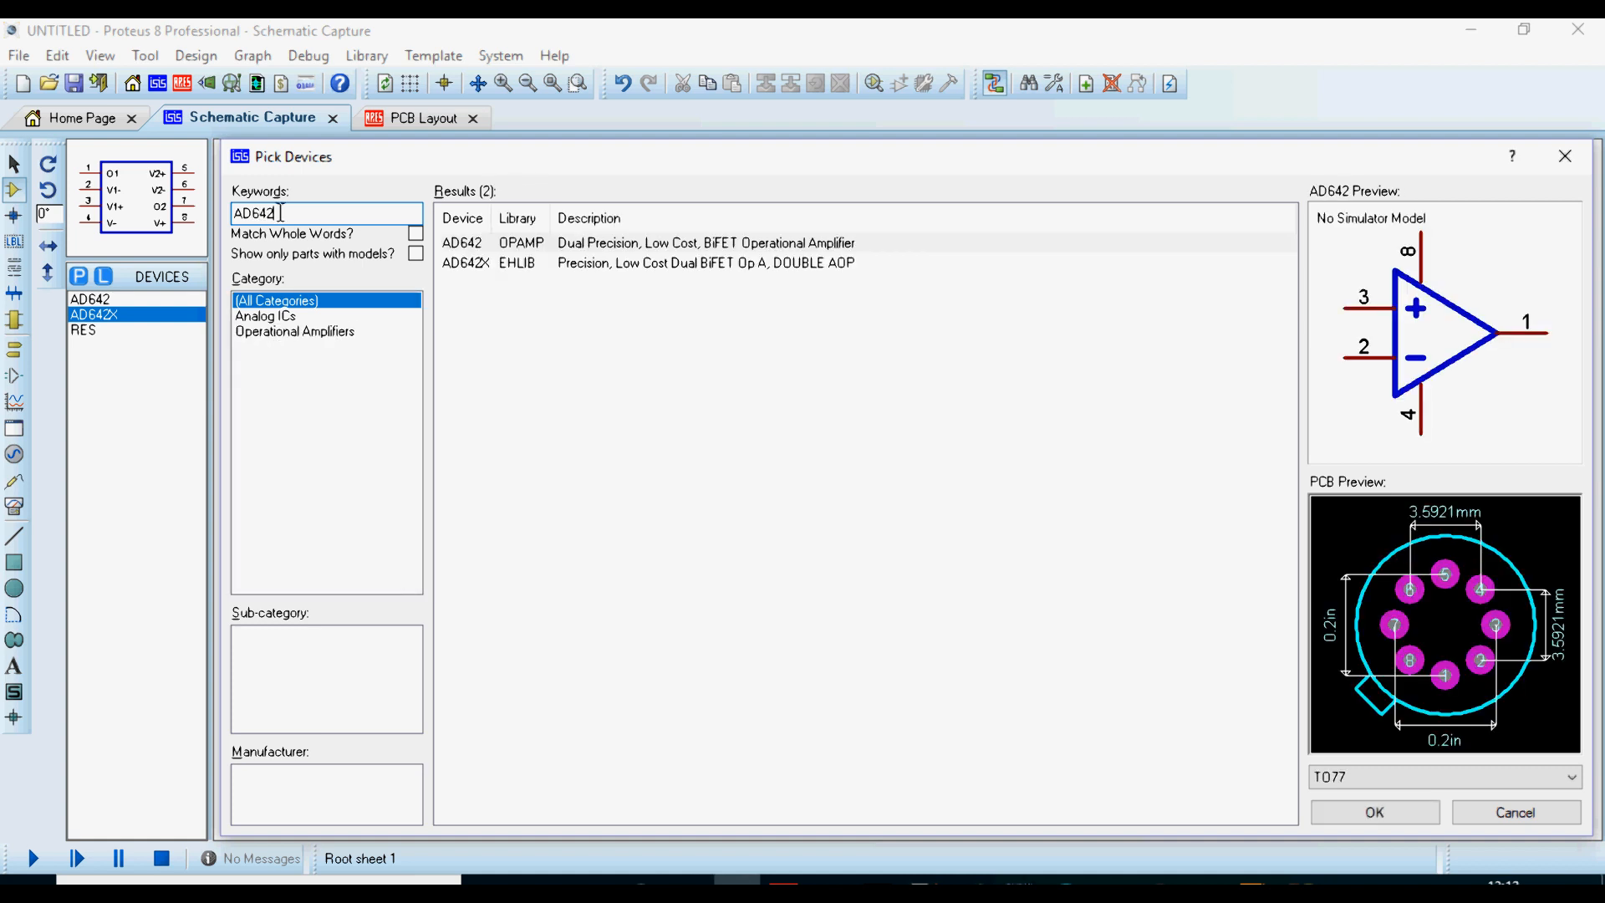
click(507, 264)
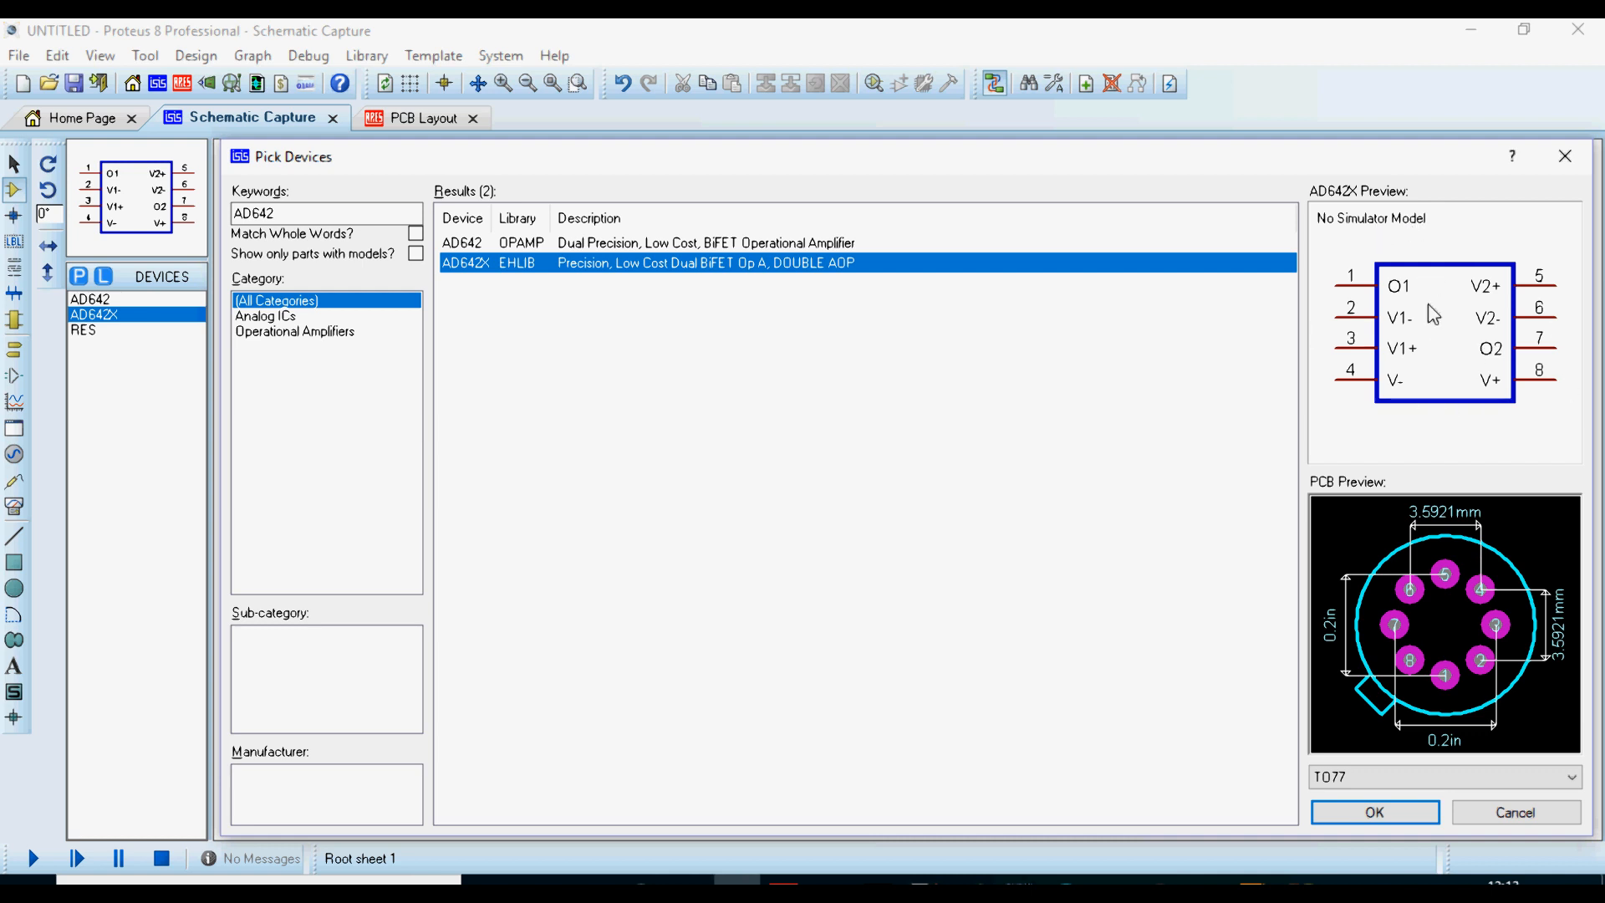
click(1515, 811)
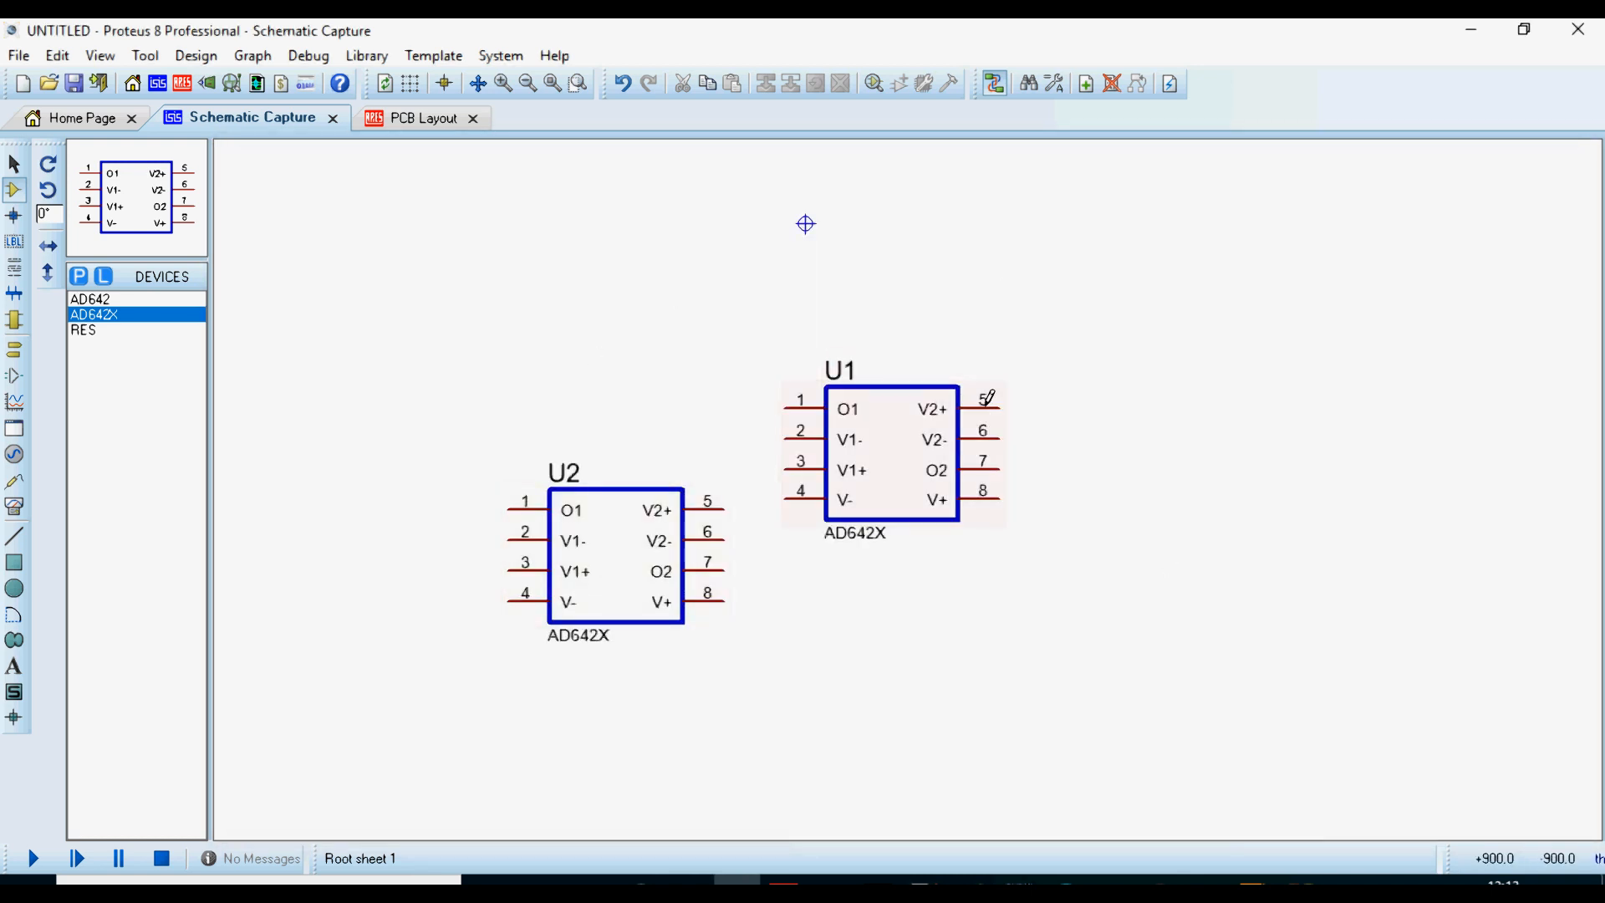